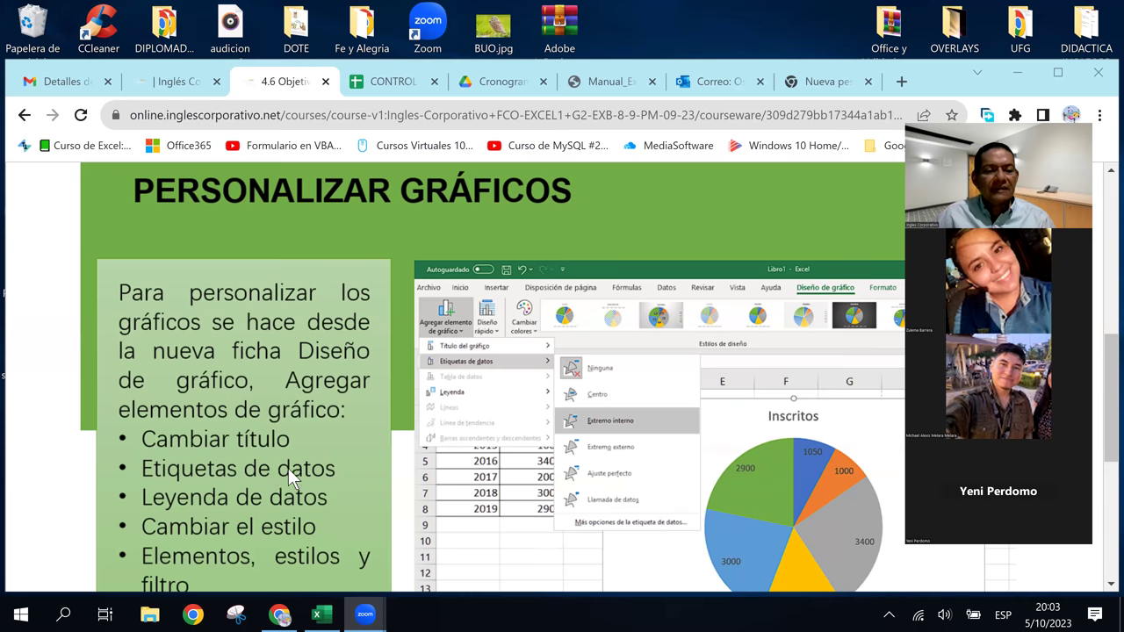
Step: Switch to the Manual_Excel_Basico.pdf tab at page 92, the Gráficas I chapter
scroll(288, 468, "down", 1)
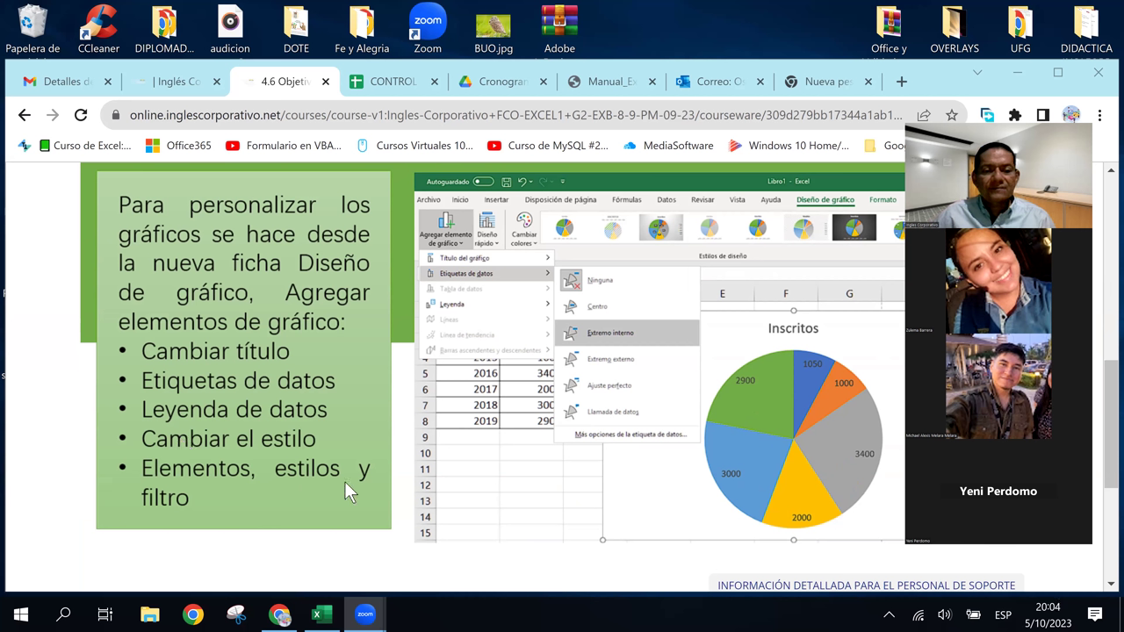
scroll(344, 481, "down", 2)
scroll(344, 481, "down", 2)
scroll(344, 481, "up", 3)
scroll(344, 482, "up", 1)
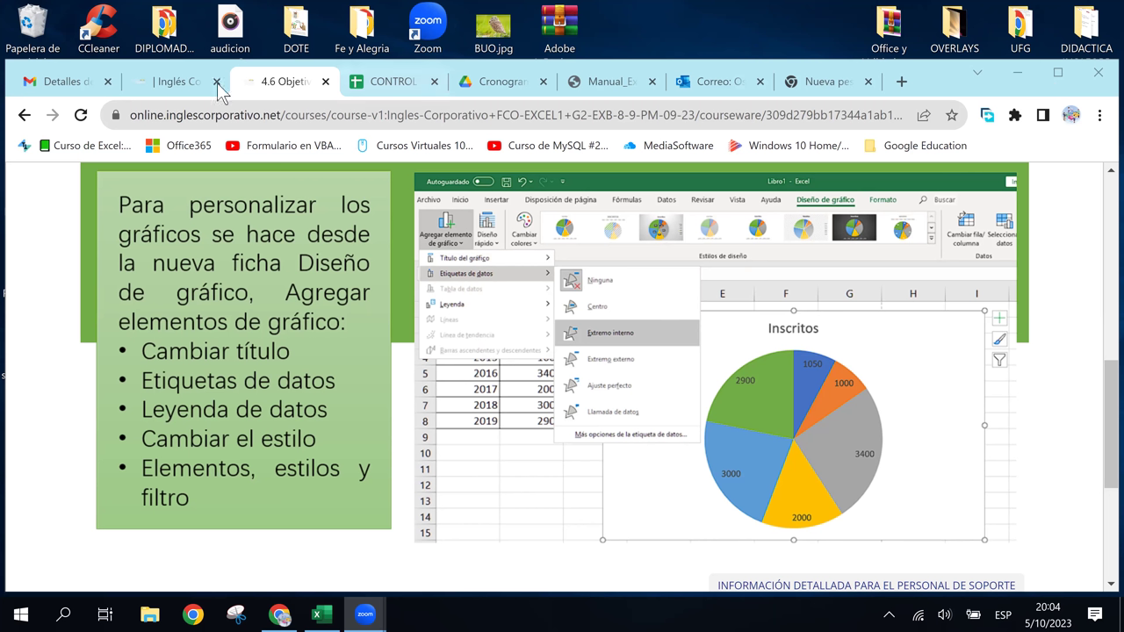
left_click(615, 87)
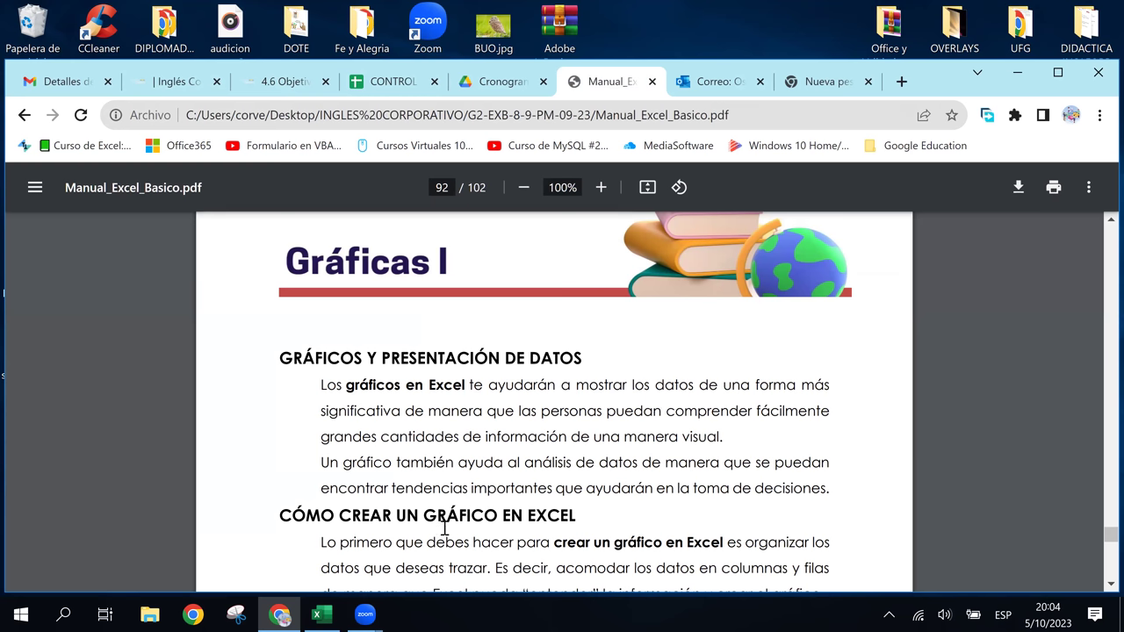
Step: Bring the Libro1 sales workbook forward, shift its window slightly left, and select cell H8
left_click(322, 616)
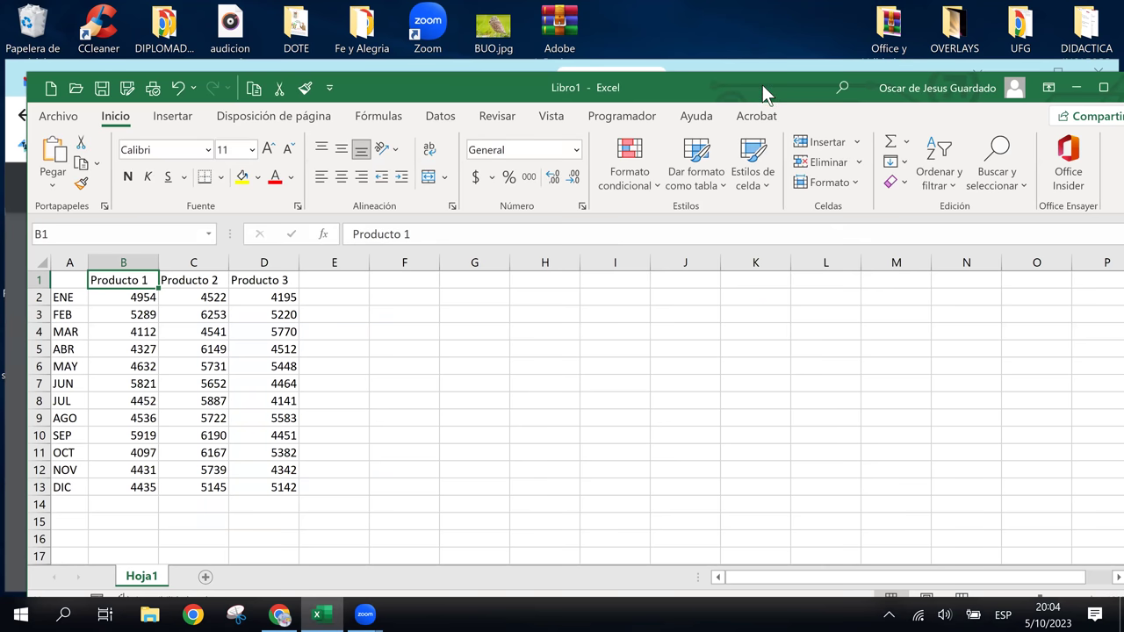
left_click_drag(762, 84, 738, 80)
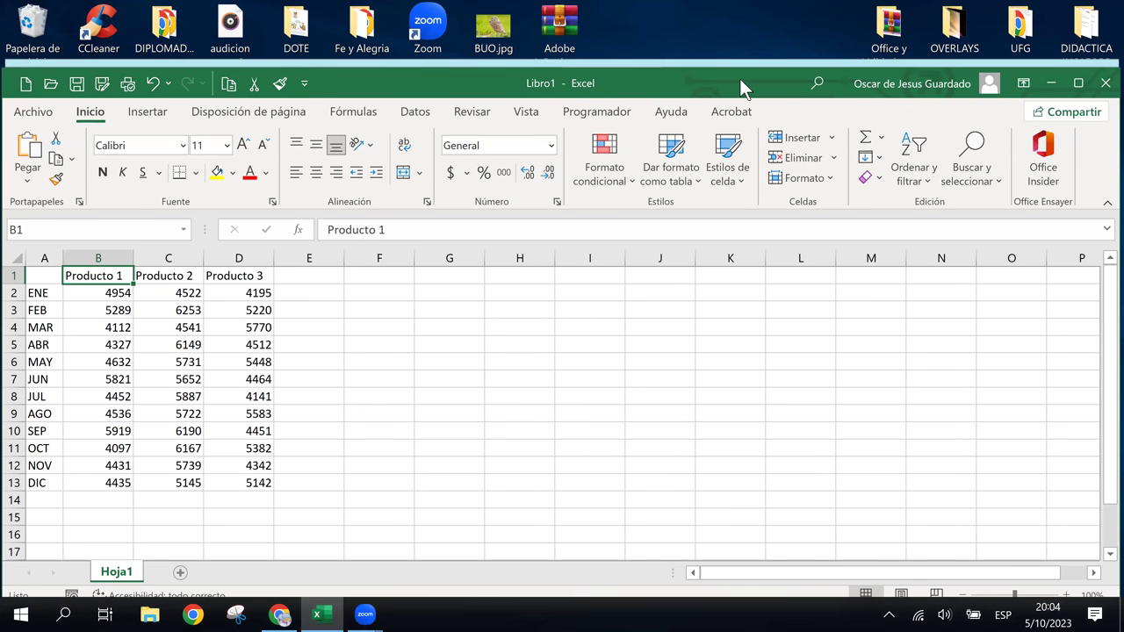
left_click(487, 392)
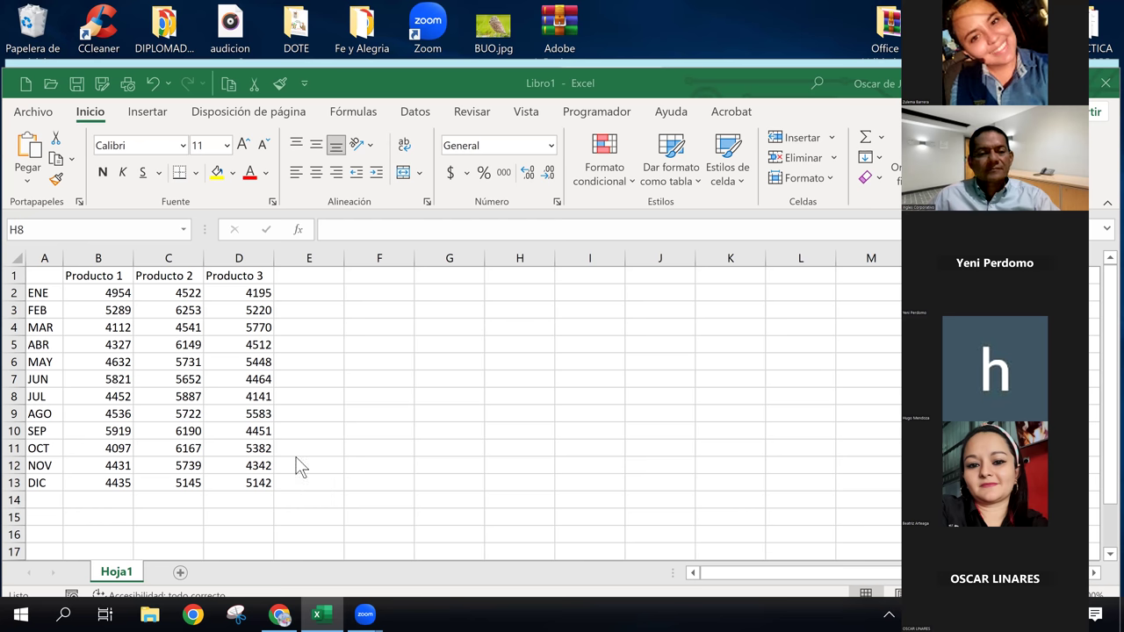
left_click(170, 345)
left_click(172, 327)
left_click(186, 312)
left_click(294, 378)
left_click(245, 463)
left_click(261, 482)
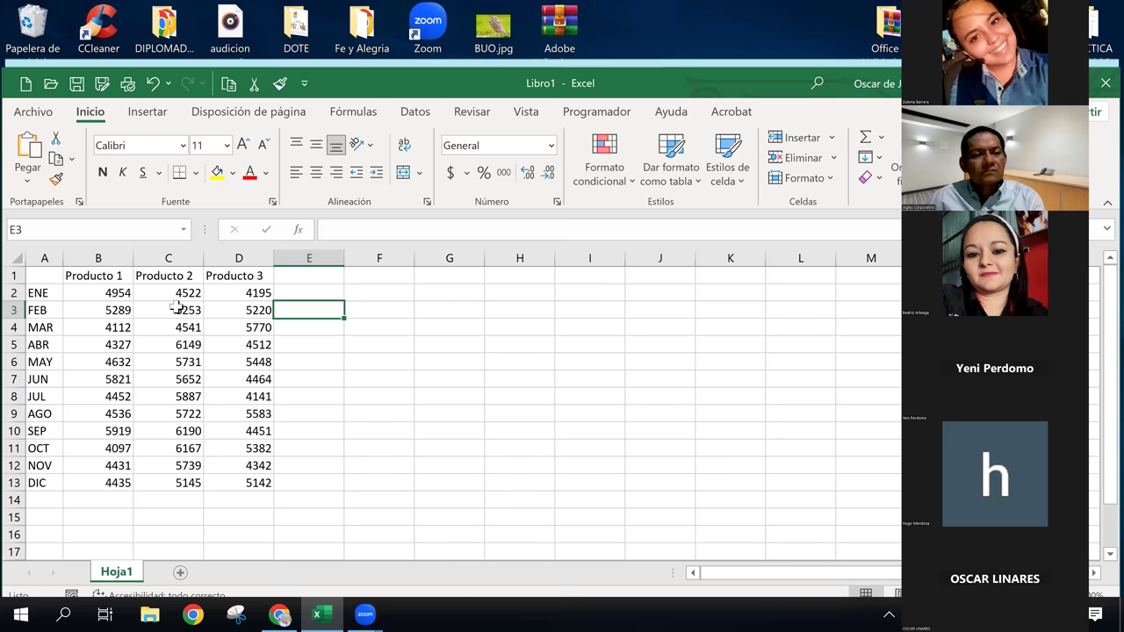
Step: Select cell B2, the first figure in Libro1's ENE–DIC sales table
left_click(177, 307)
left_click(98, 294)
left_click(180, 364)
left_click(120, 328)
left_click(115, 292)
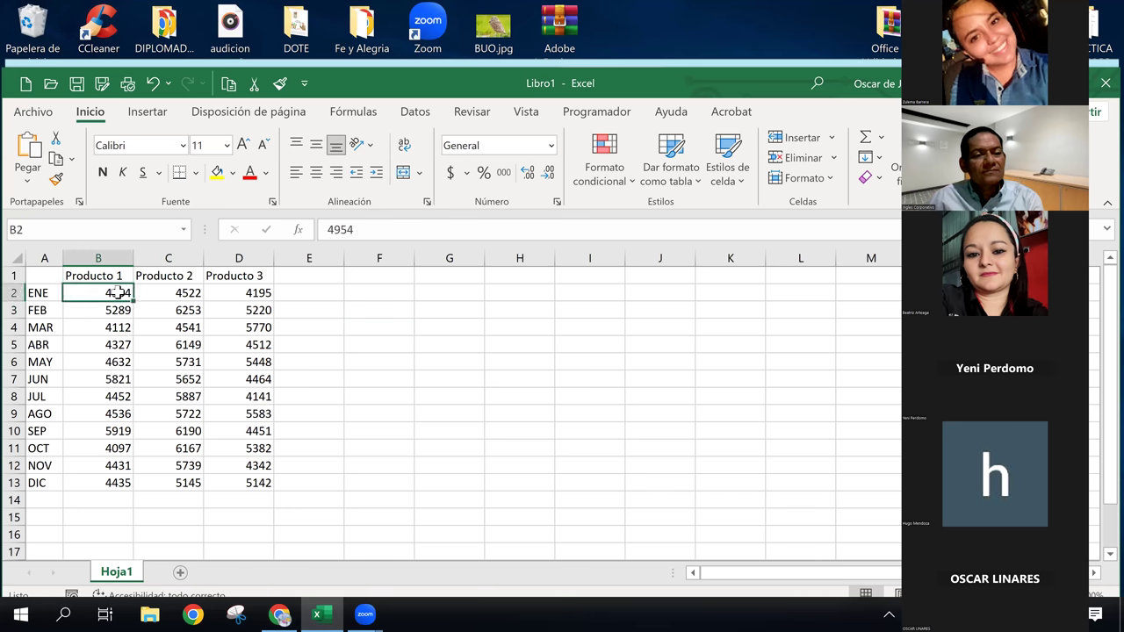
Step: Format the sales figures B2:D13 as dollar Contabilidad amounts
left_click(246, 482, "shift")
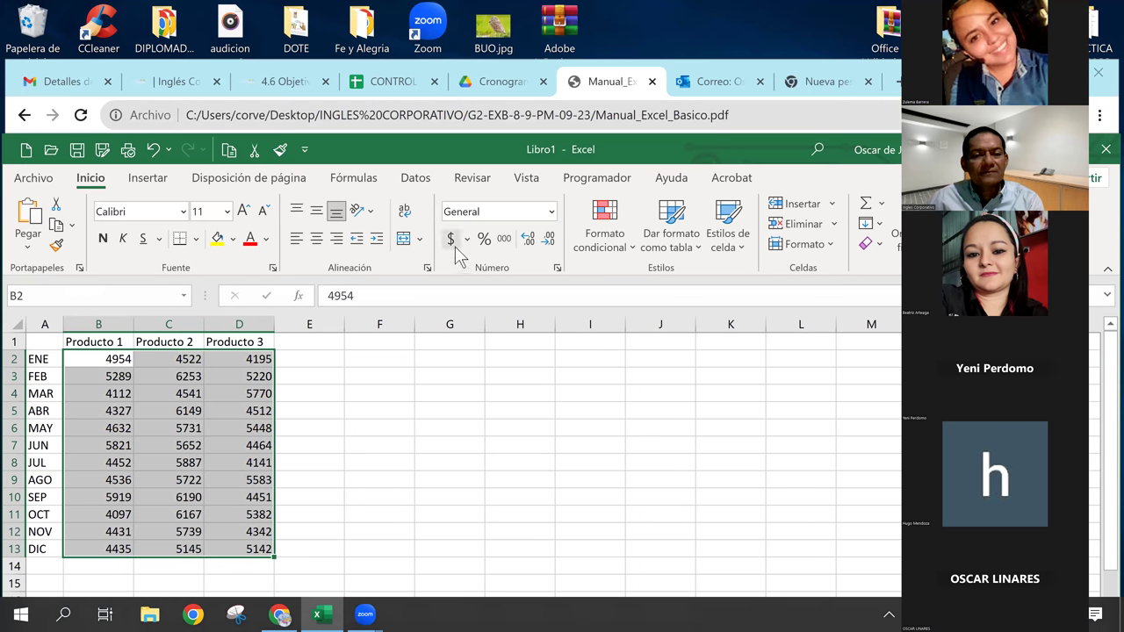
left_click(451, 239)
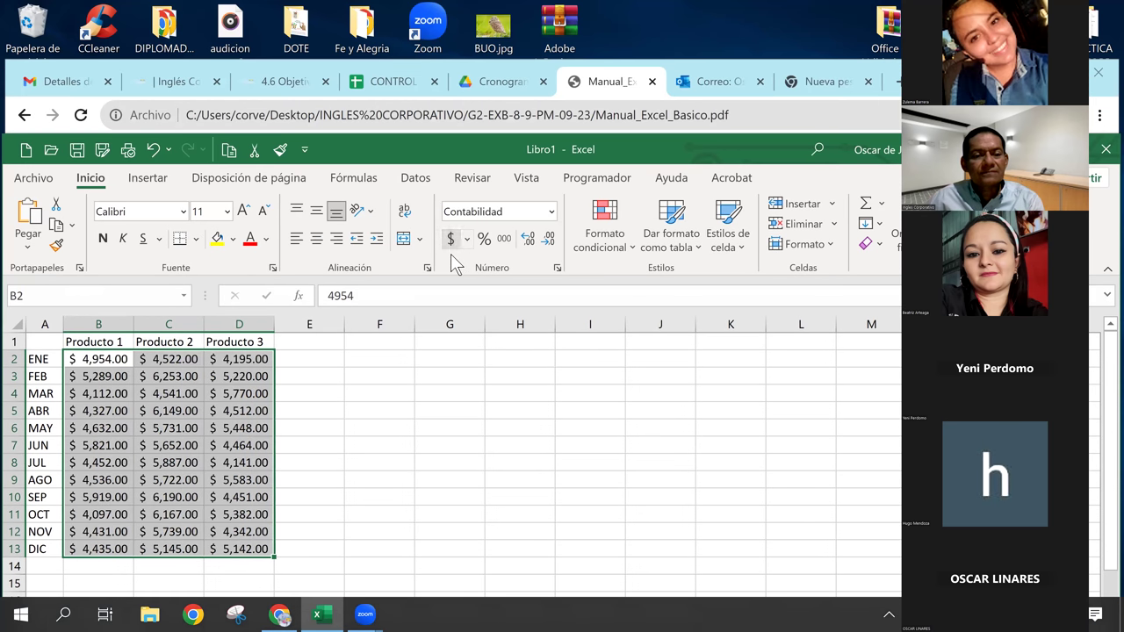
left_click(113, 495)
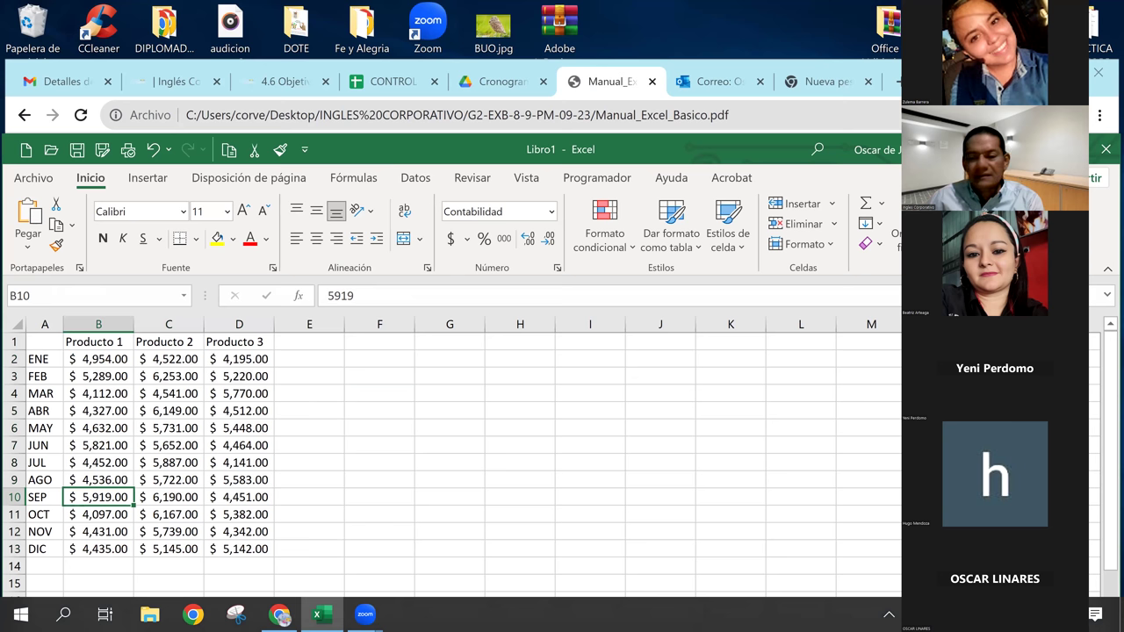
Step: Return to Manual_Excel_Basico.pdf in Chrome at page 92
scroll(469, 456, "down", 1)
scroll(472, 456, "up", 1)
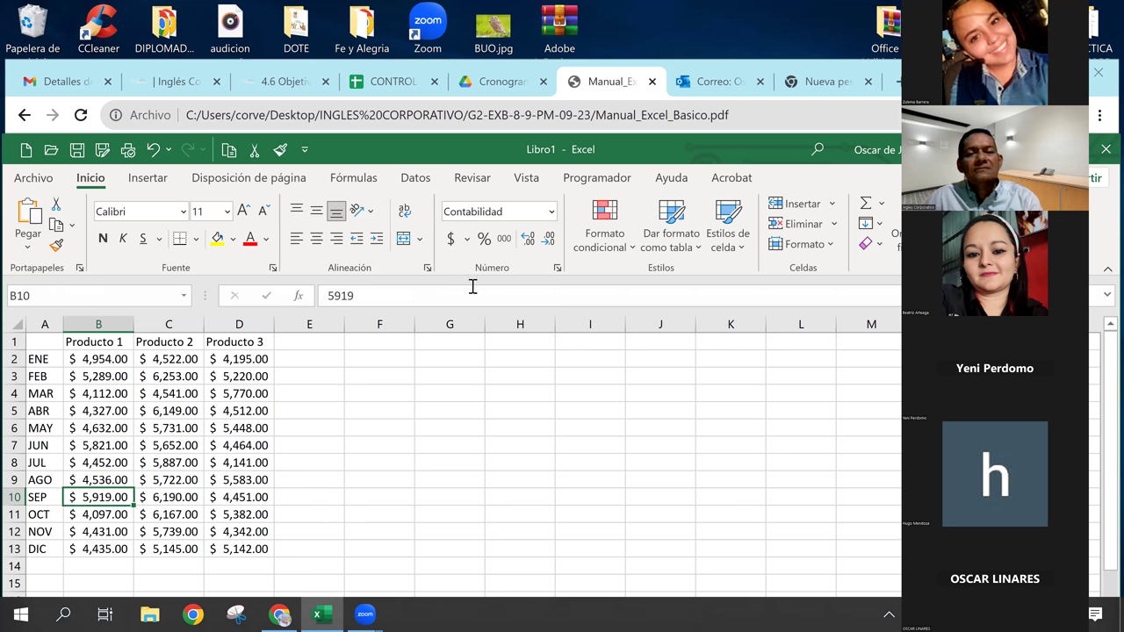
left_click(612, 84)
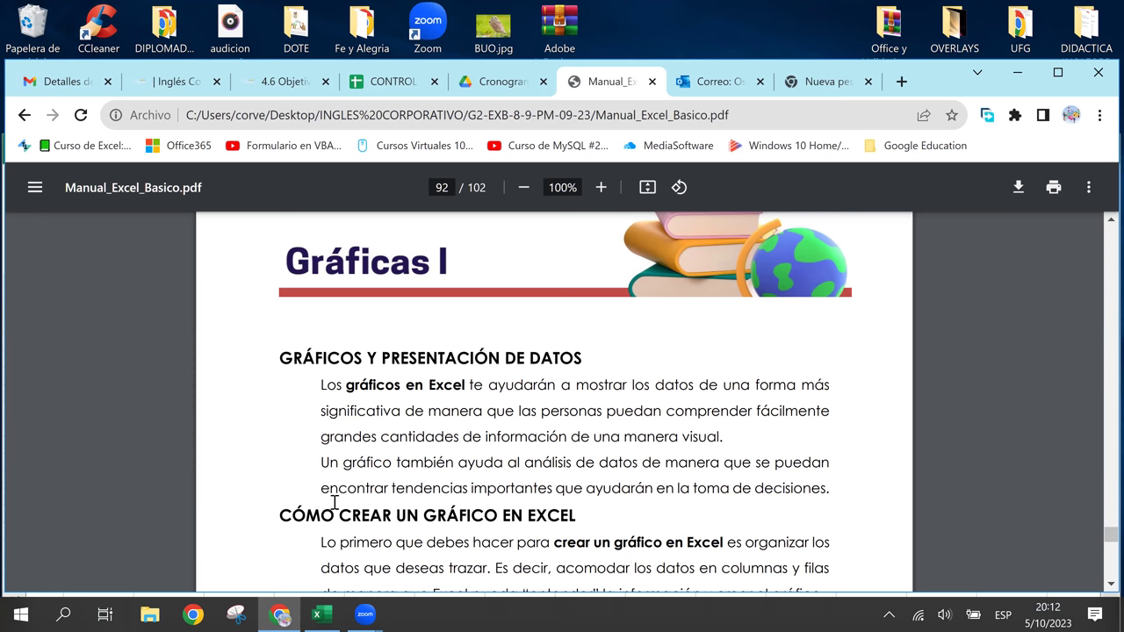
Step: Scroll the manual to page 93's example of selected chart data
scroll(370, 492, "down", 2)
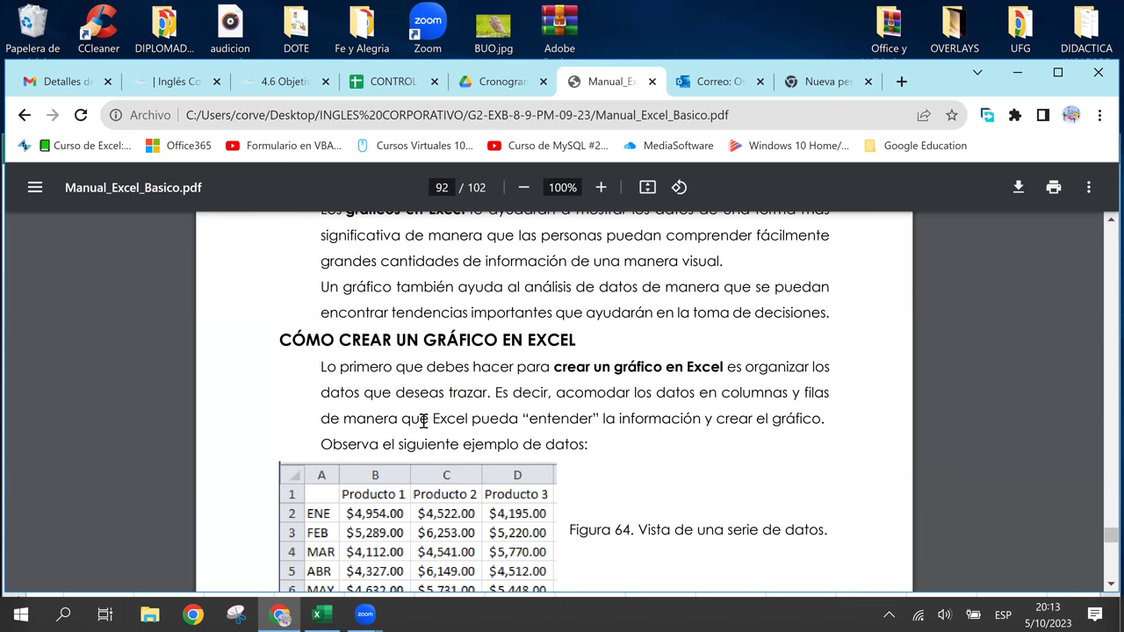
scroll(475, 421, "down", 1)
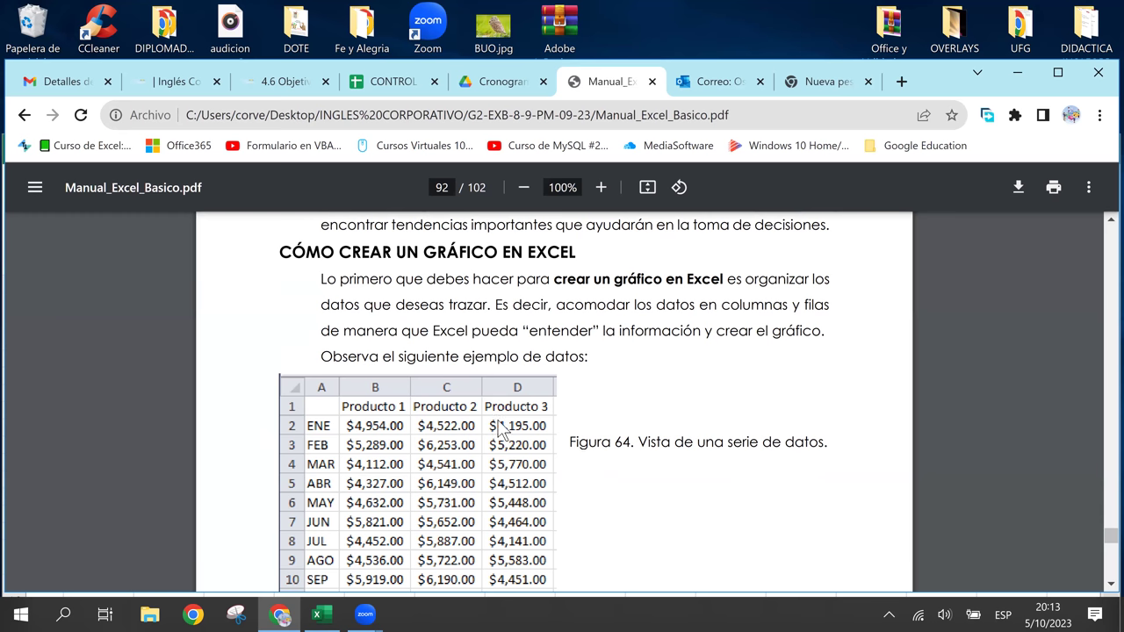
scroll(499, 405, "down", 3)
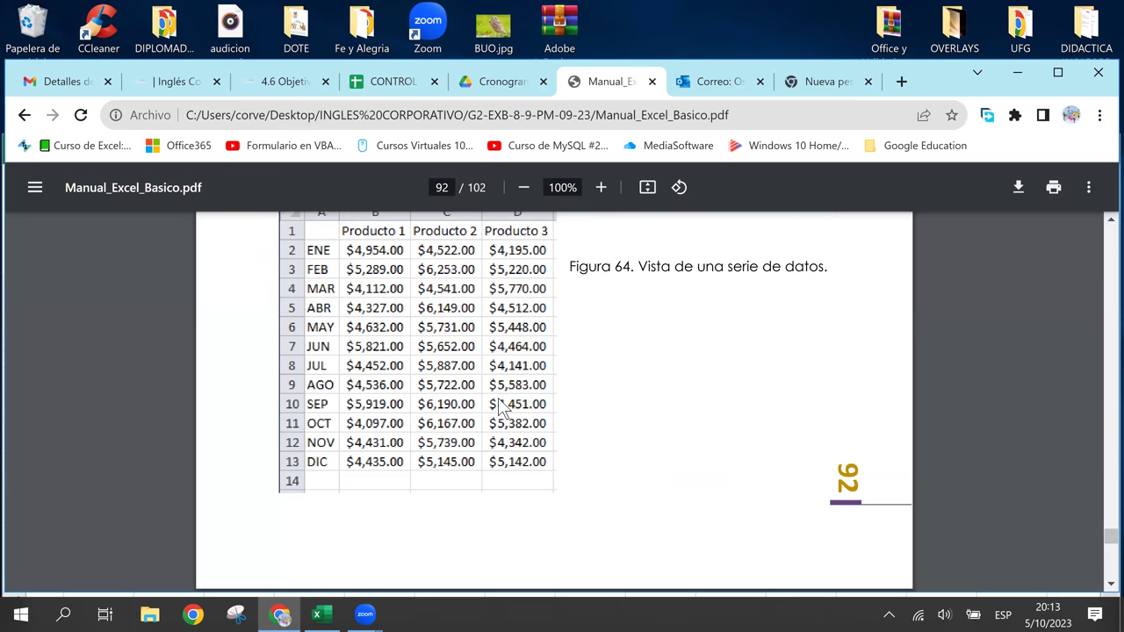
scroll(498, 398, "down", 3)
scroll(497, 398, "down", 2)
scroll(498, 398, "down", 2)
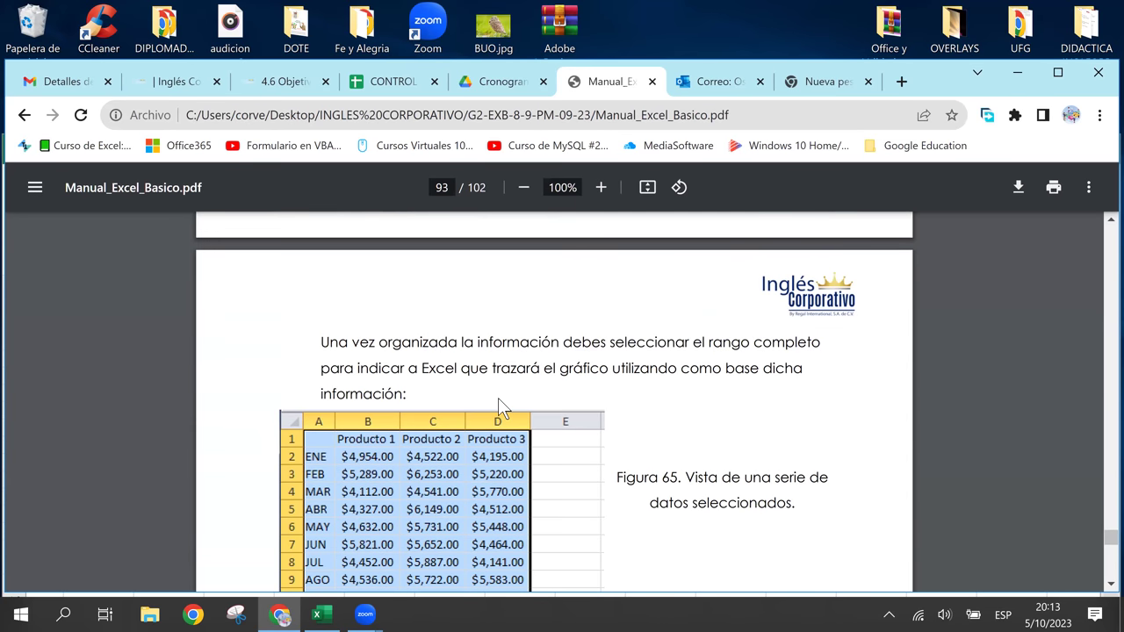
scroll(498, 397, "down", 1)
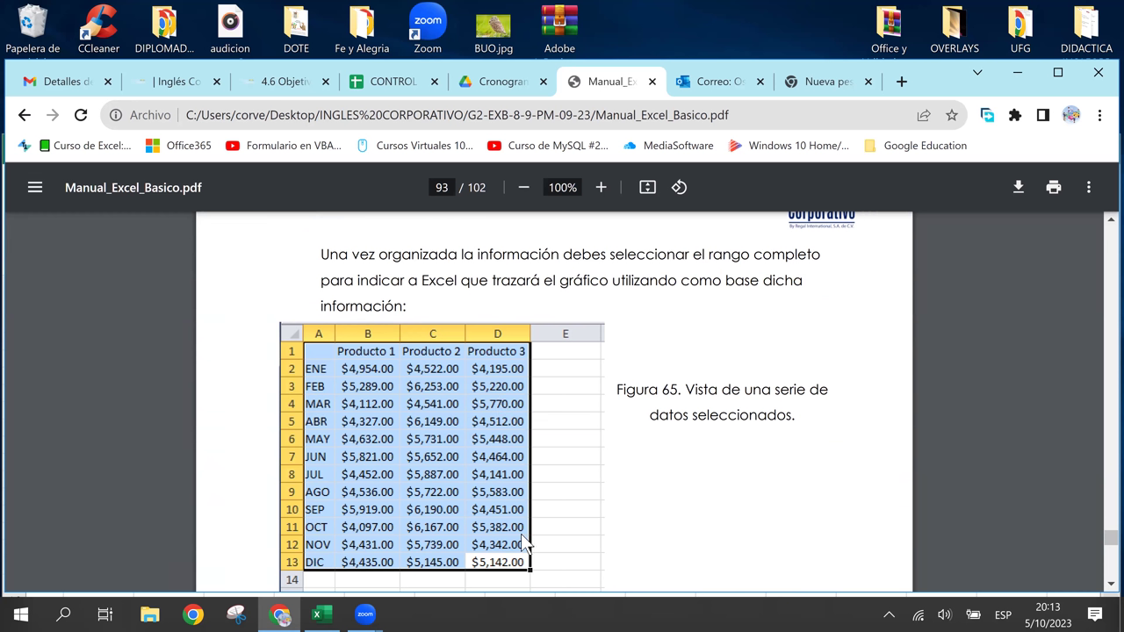
scroll(405, 448, "down", 1)
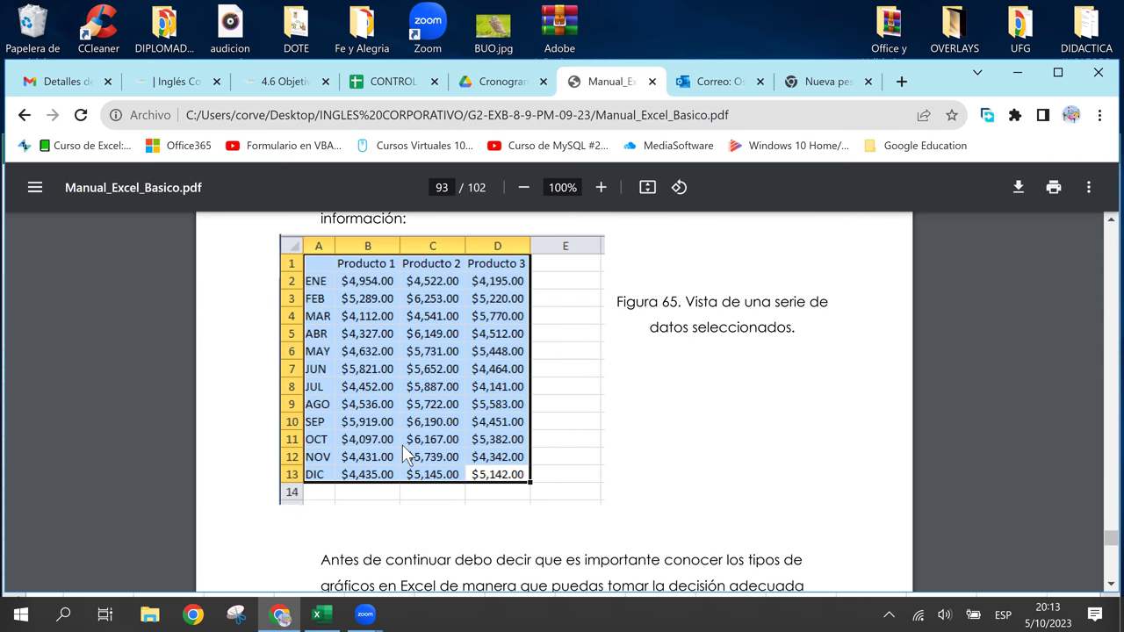
Step: Select the whole sales table A1:D13 in the Libro1 workbook
left_click(321, 614)
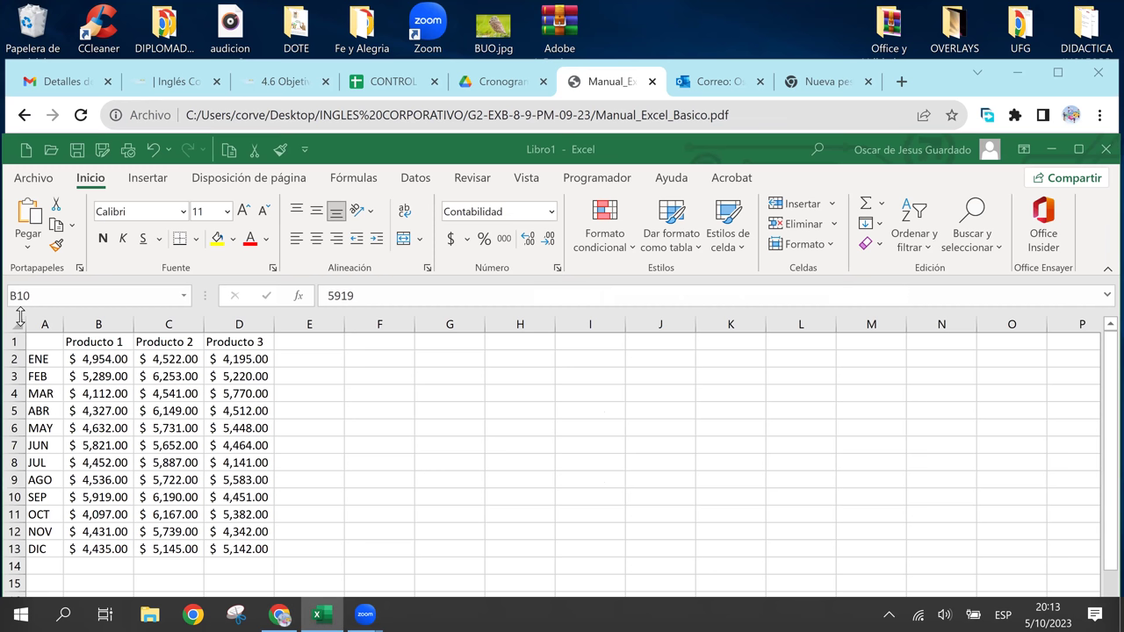
left_click(45, 342)
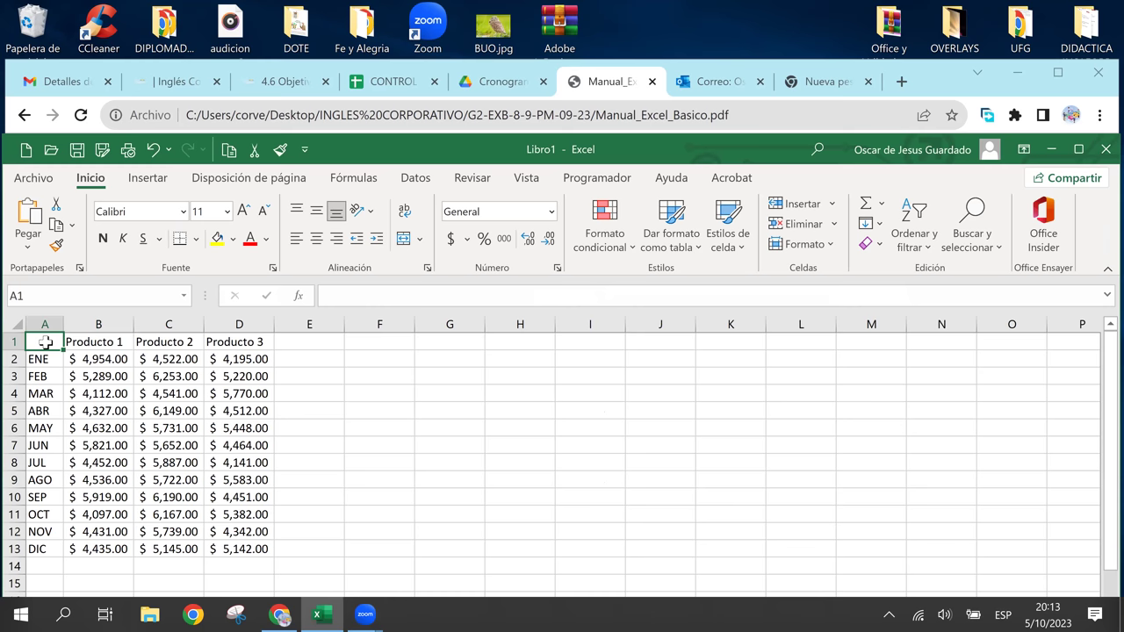
left_click_drag(46, 342, 229, 548)
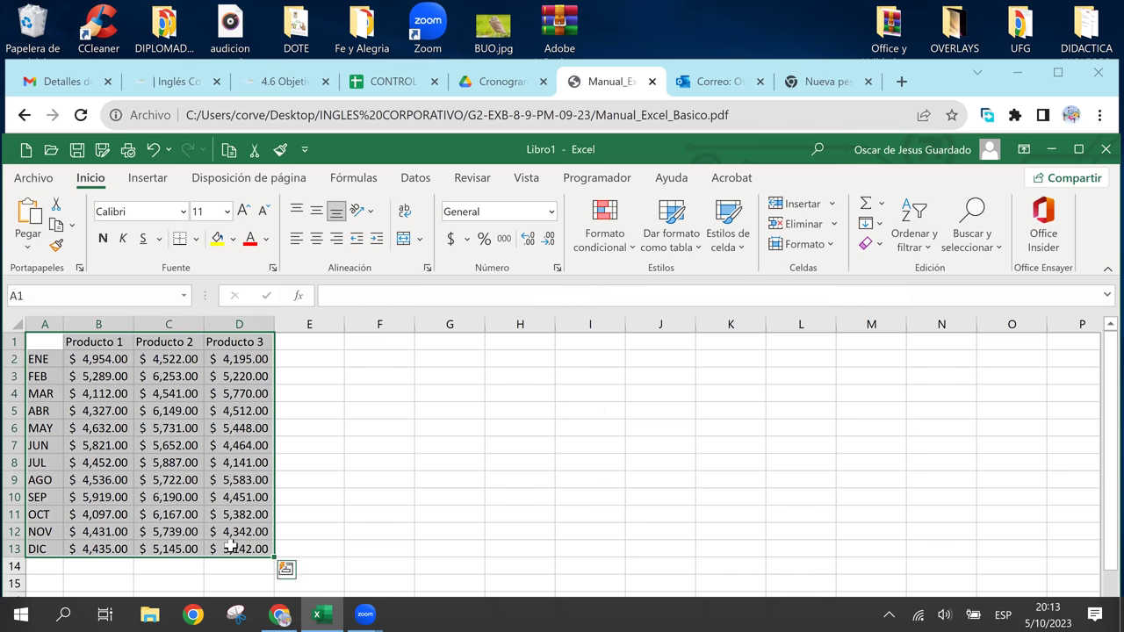
Step: Read page 94's chart-types figure in the manual, then select all of A1:D13 in Excel
left_click(281, 614)
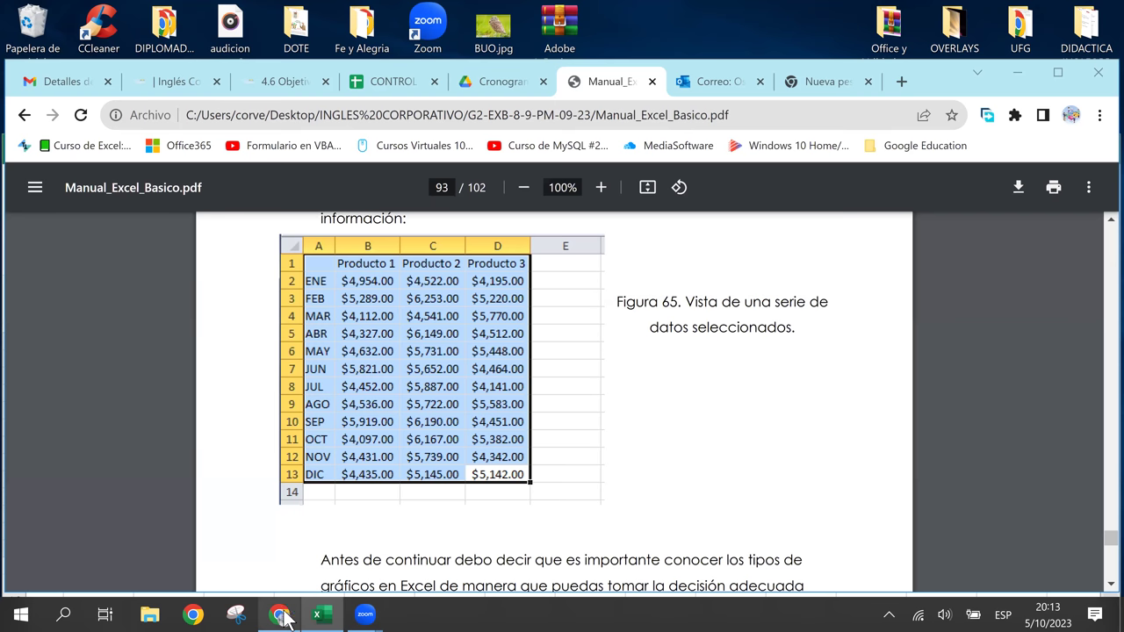
scroll(366, 496, "down", 2)
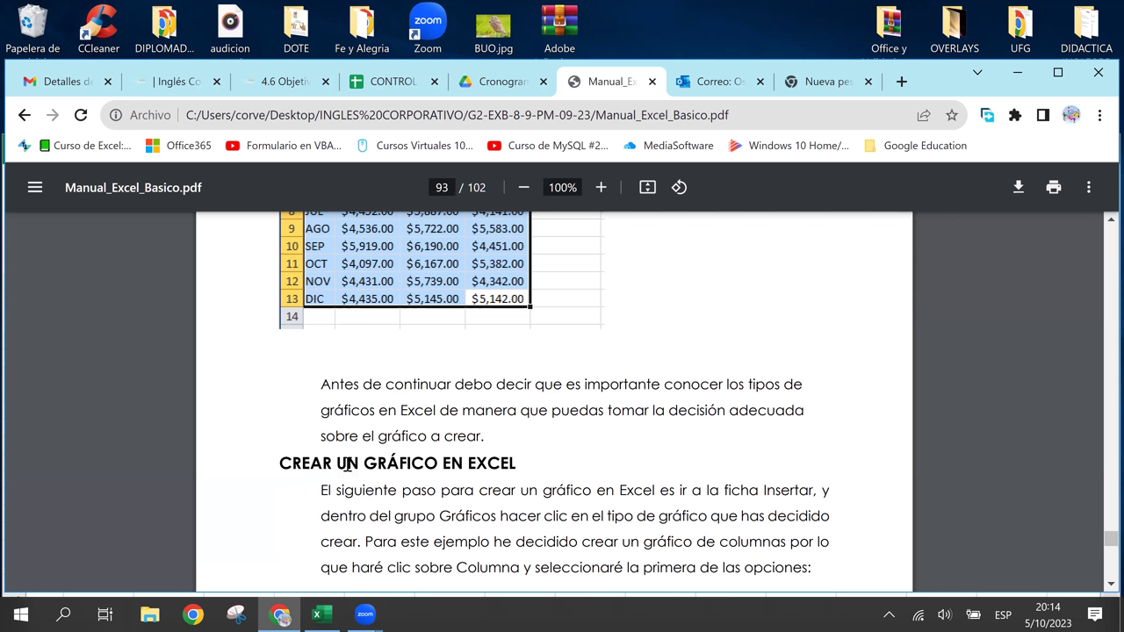
scroll(354, 461, "down", 1)
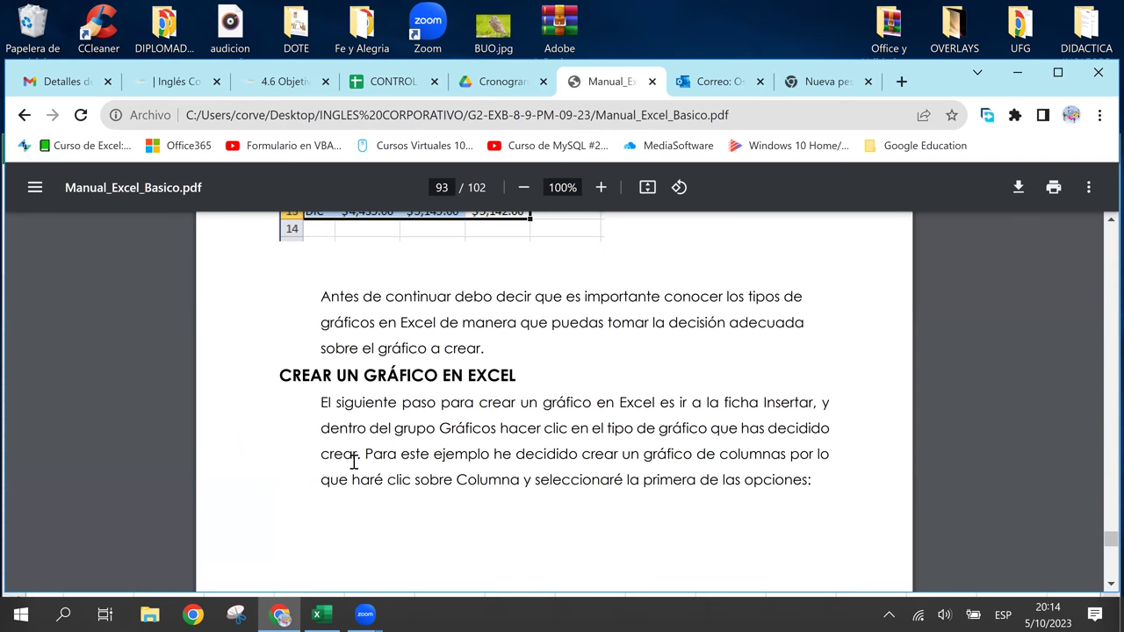
scroll(354, 462, "down", 2)
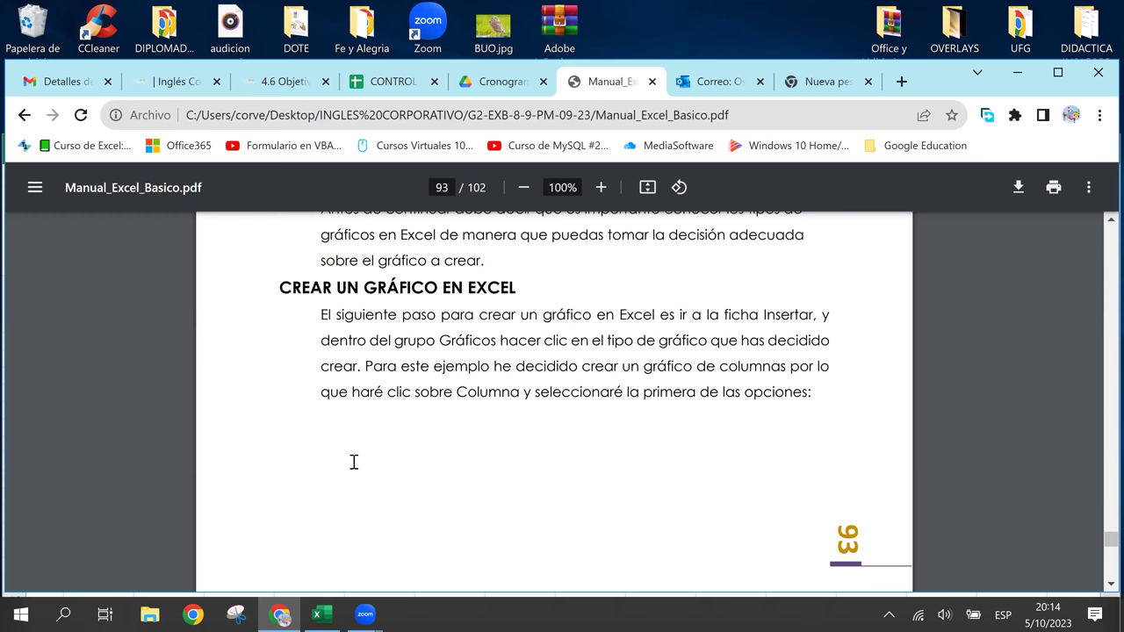
scroll(539, 464, "down", 1)
scroll(539, 464, "down", 2)
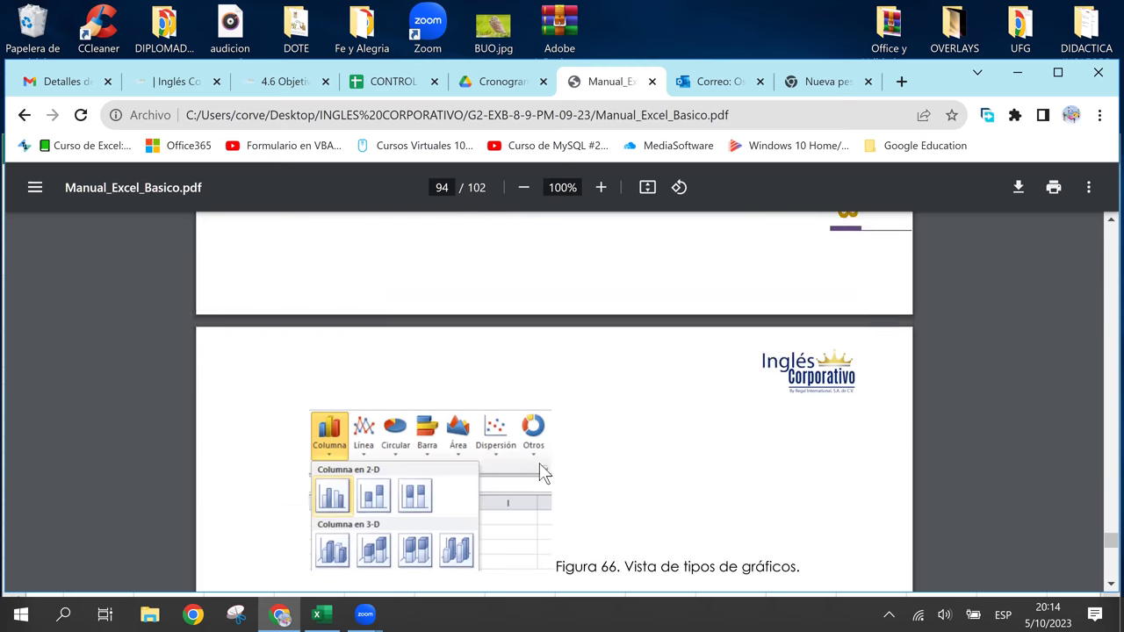
scroll(539, 463, "down", 1)
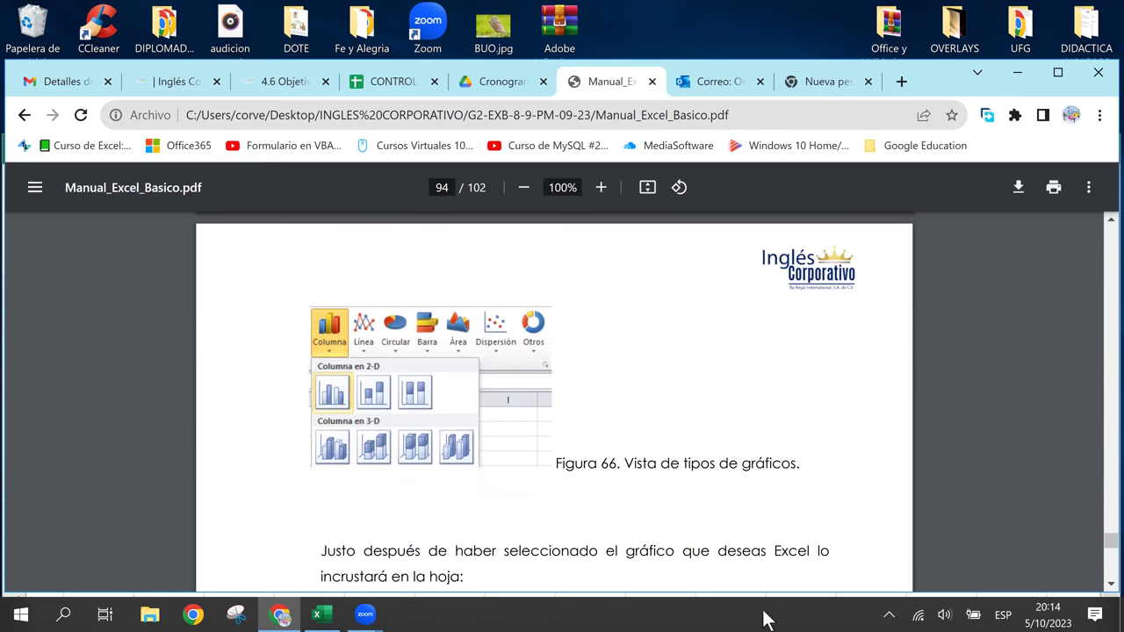
scroll(629, 518, "down", 1)
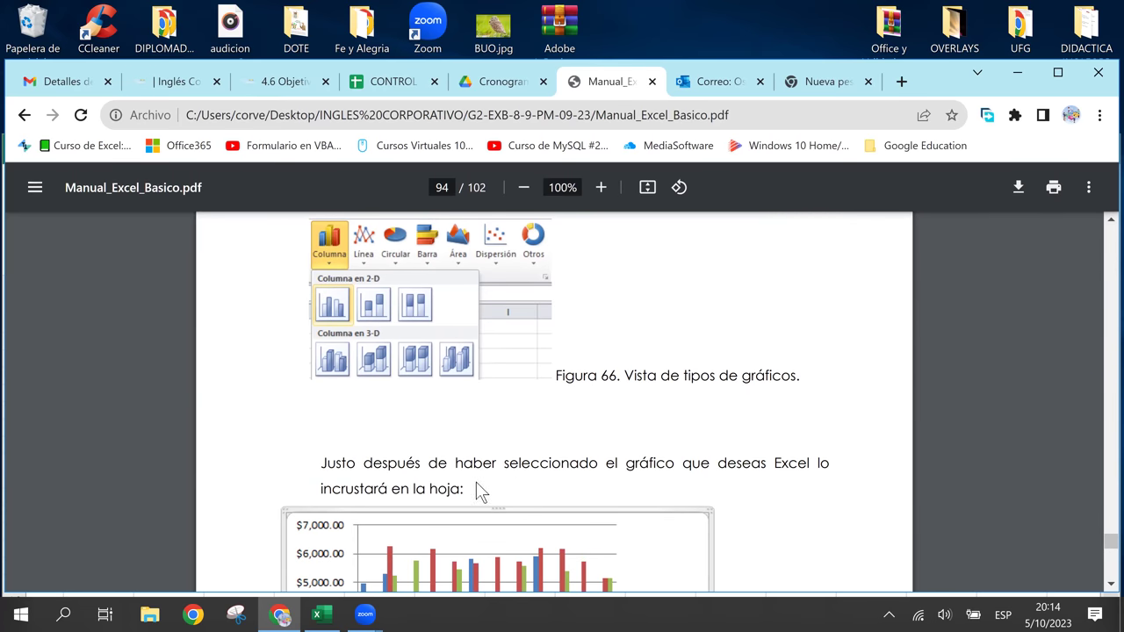
left_click(322, 615)
key("ctrl+a")
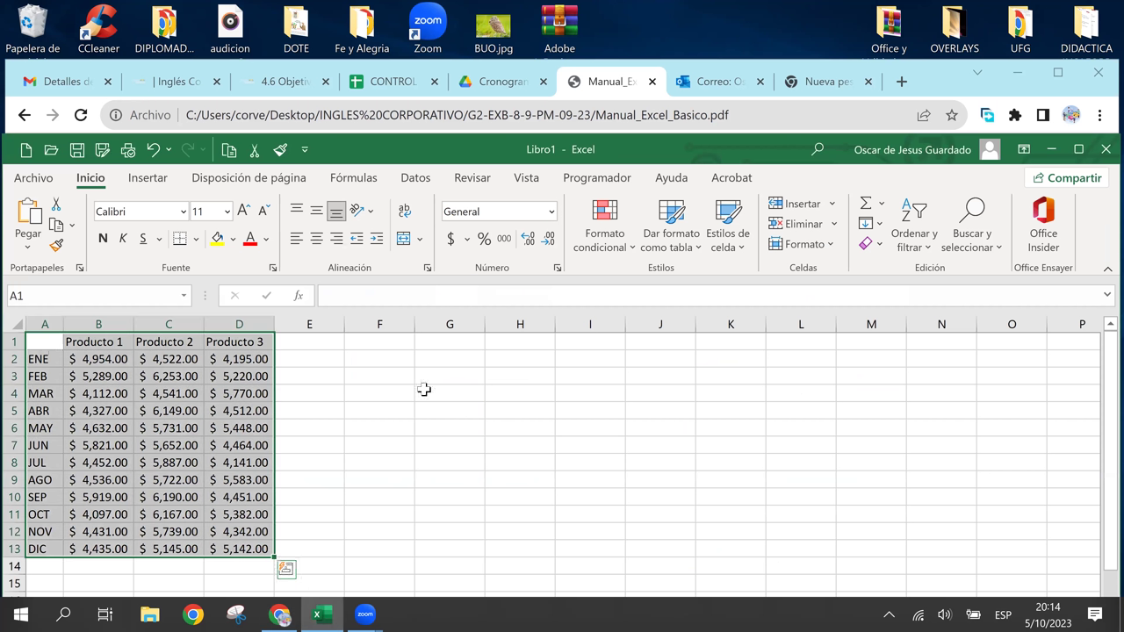
Step: Insert a 2-D clustered column chart of Producto 1–3 sales and drag it beside the table
left_click(141, 179)
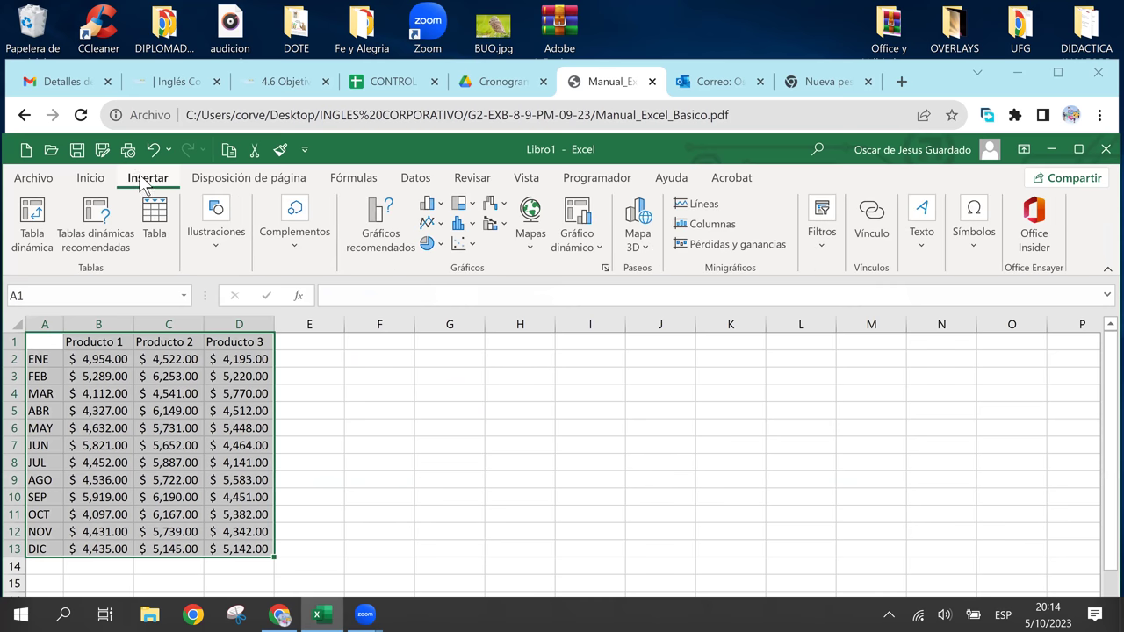
left_click(430, 204)
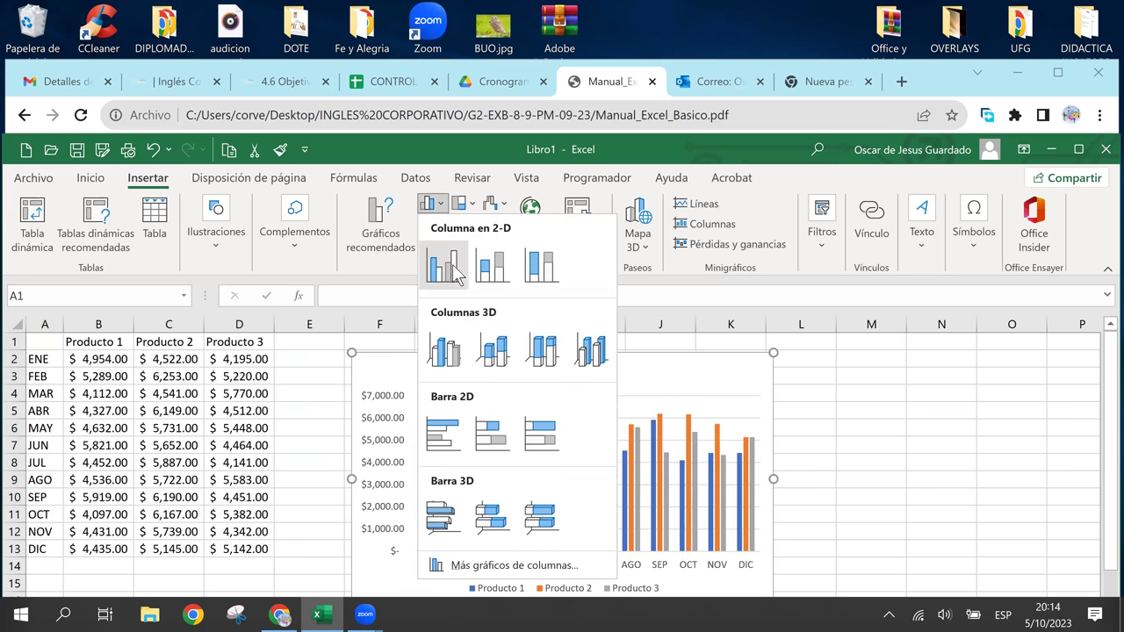
left_click(444, 265)
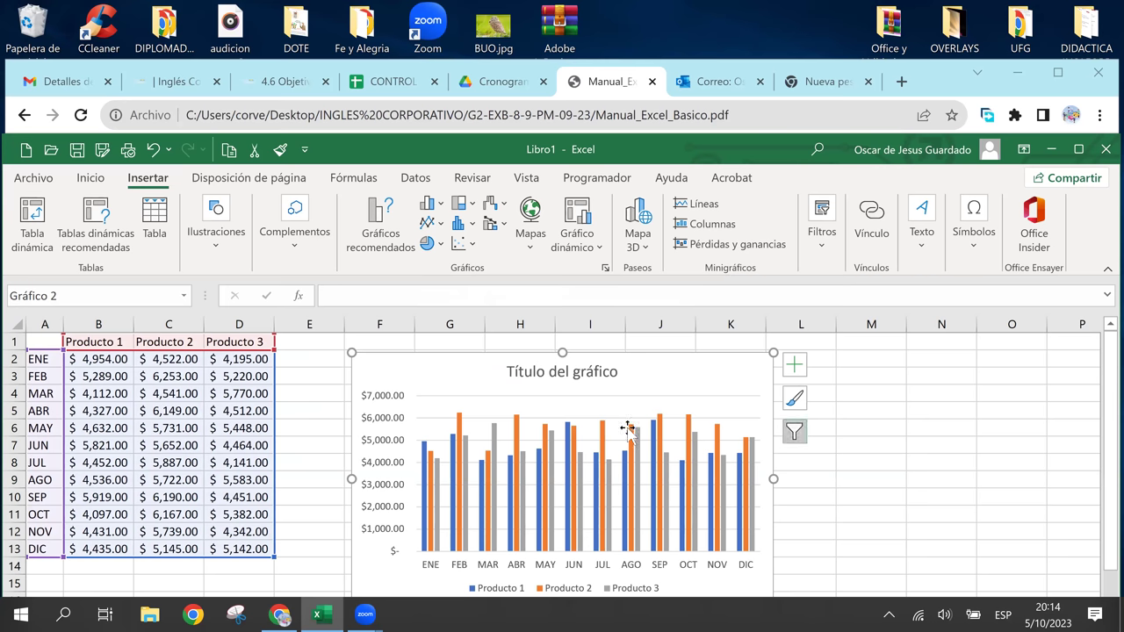
left_click_drag(713, 382, 678, 361)
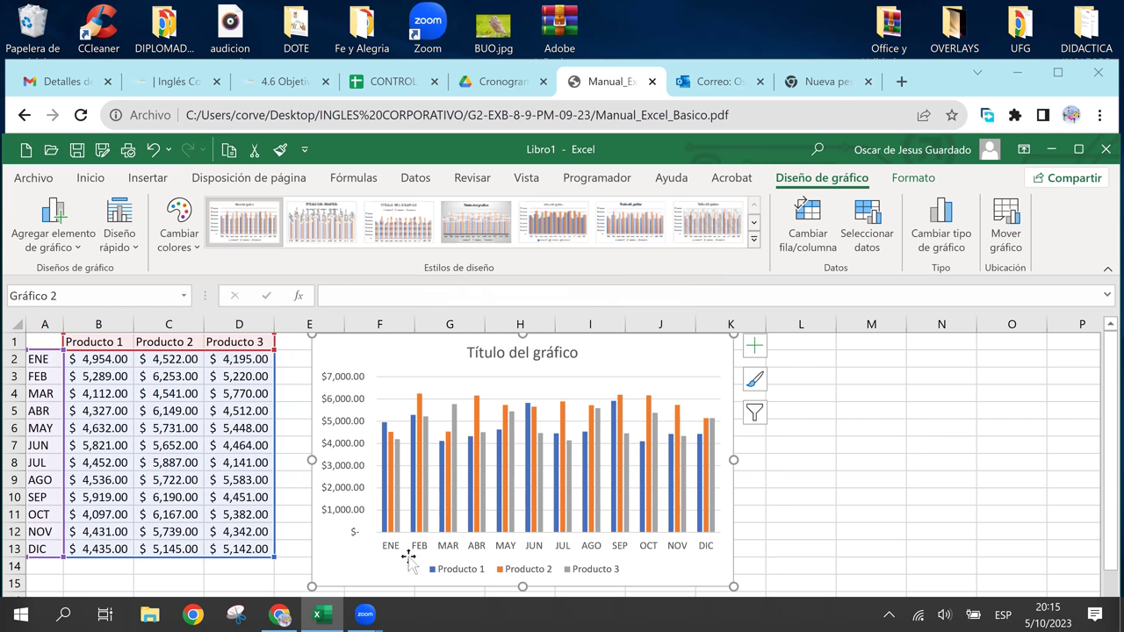
mouse_move(387, 532)
left_click(286, 616)
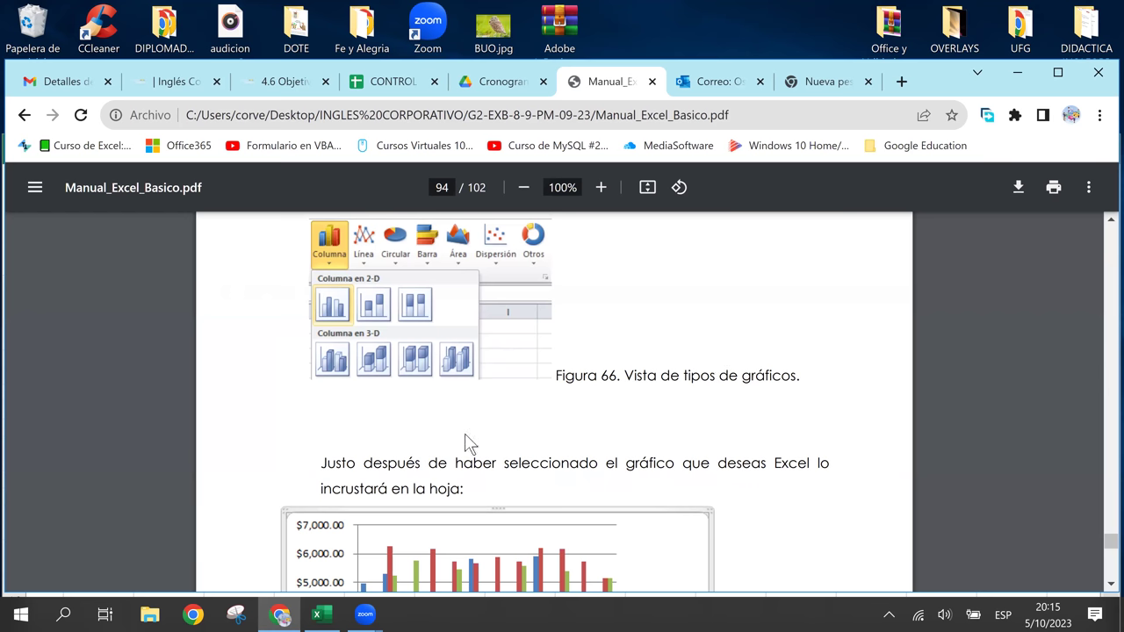
scroll(471, 468, "down", 3)
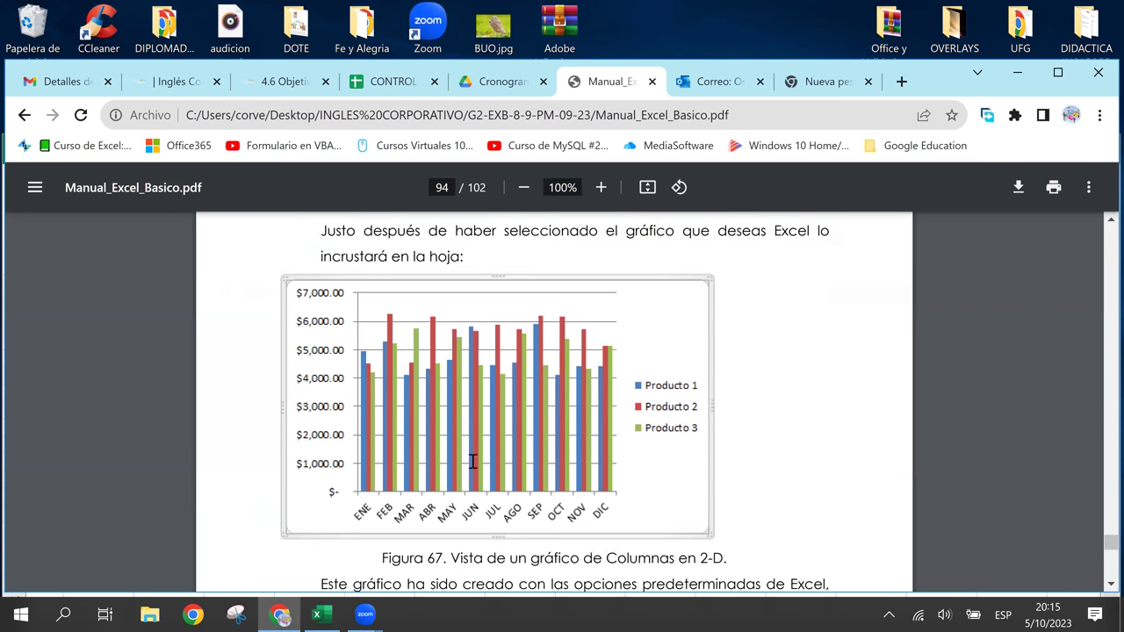
scroll(472, 459, "down", 2)
scroll(484, 459, "up", 1)
scroll(484, 460, "up", 1)
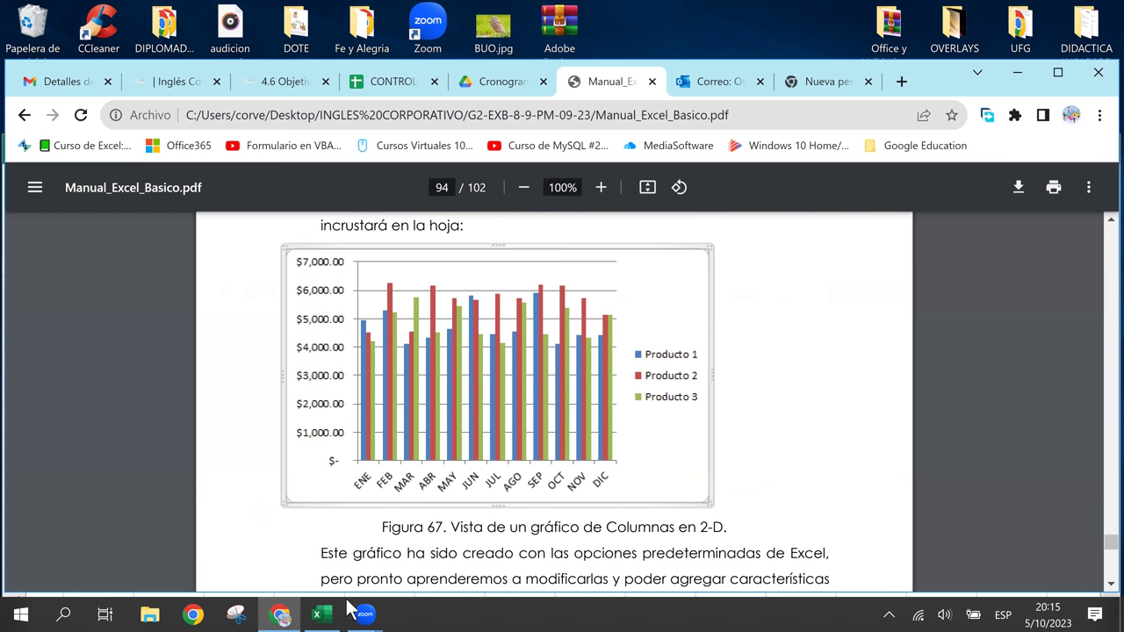
left_click(322, 615)
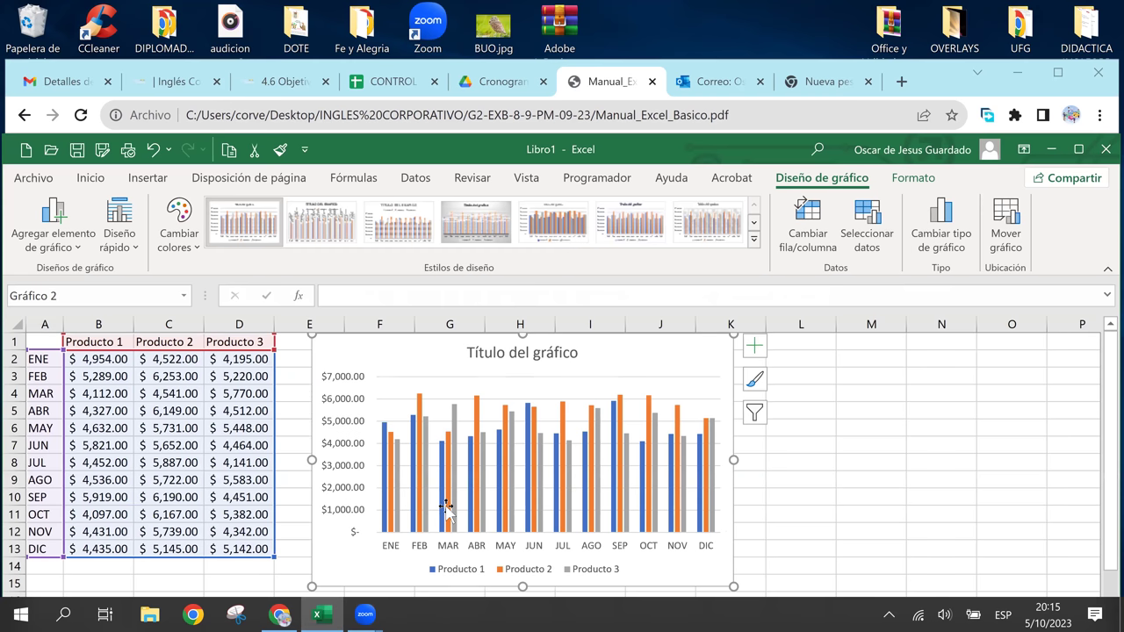
Step: Give the chart's month axis labels the Ángulo ascendente text orientation
scroll(448, 513, "down", 1)
left_click(570, 497)
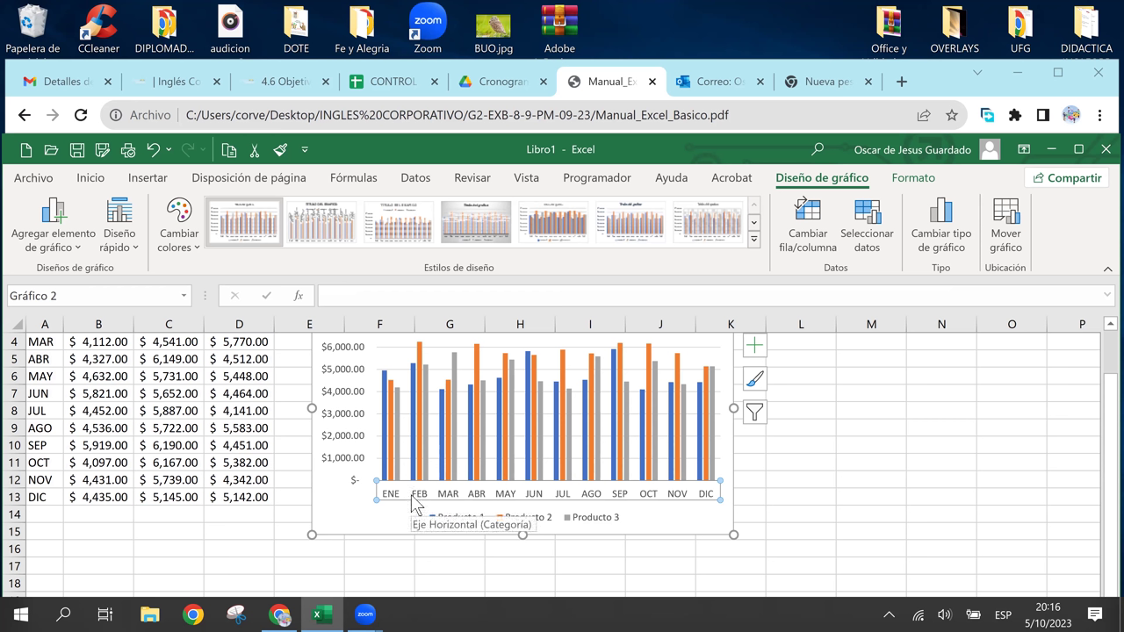
left_click(90, 186)
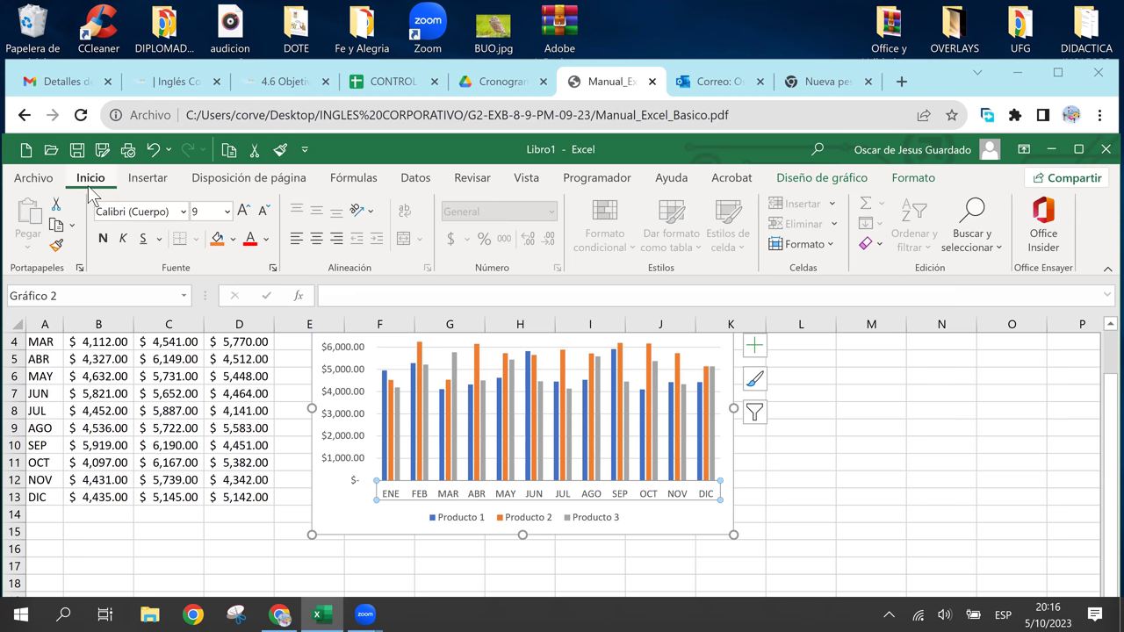
left_click(370, 212)
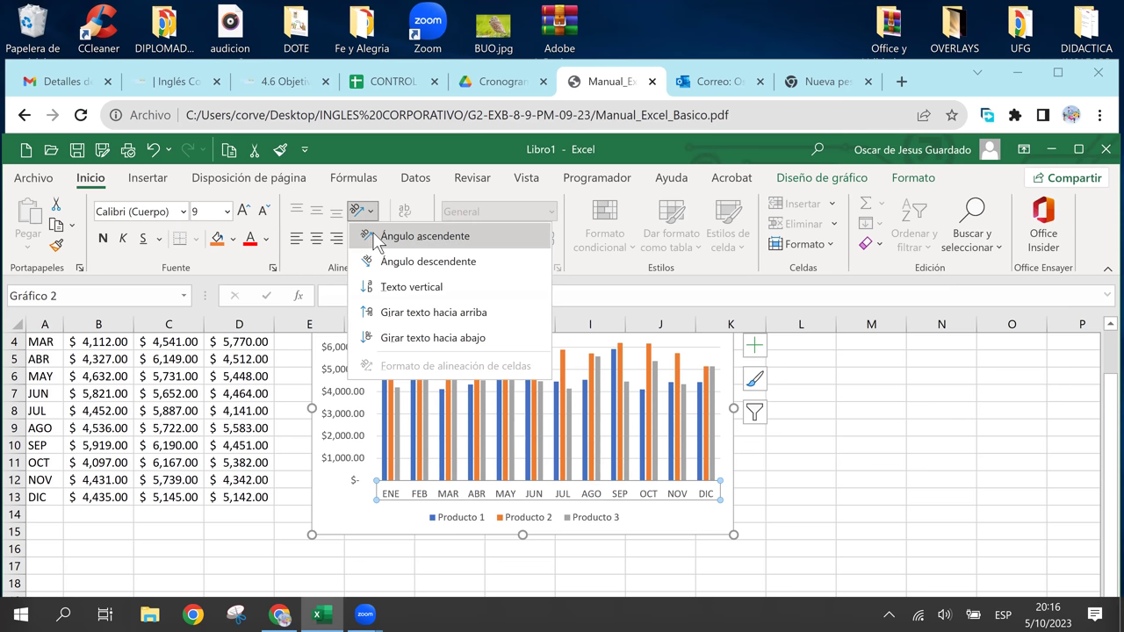
left_click(376, 237)
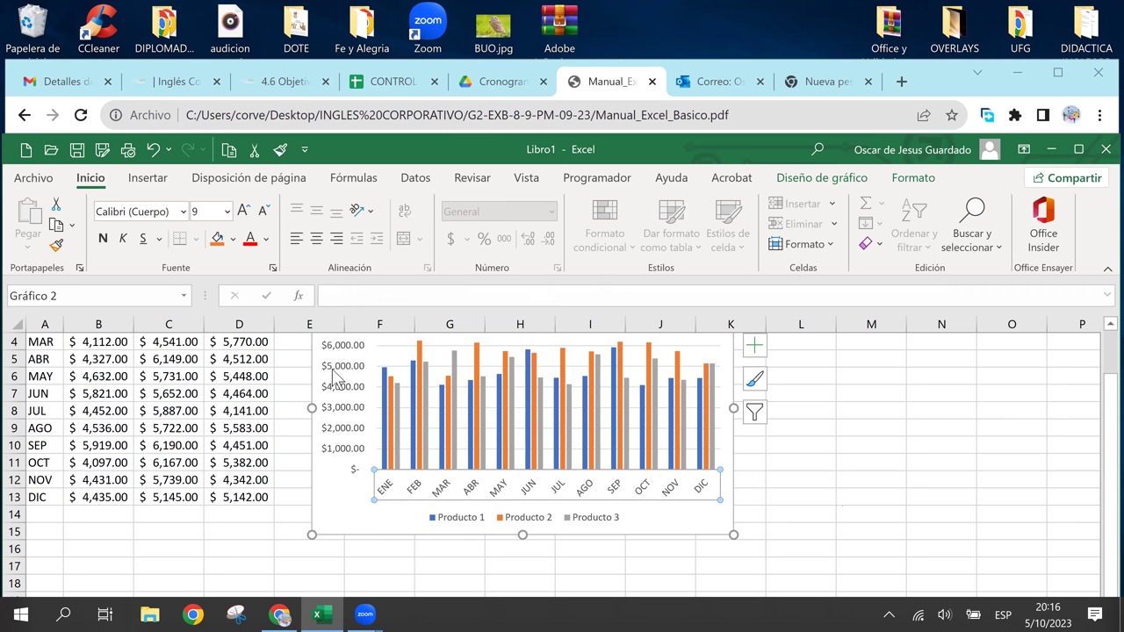
scroll(554, 415, "down", 1)
scroll(554, 415, "up", 1)
scroll(557, 416, "up", 1)
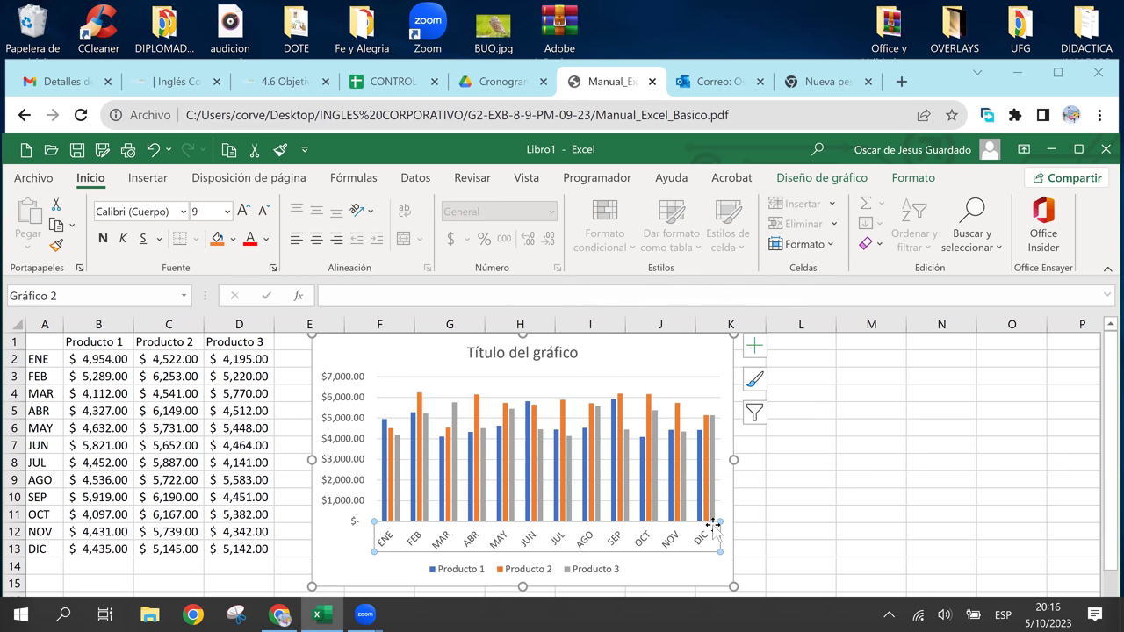
left_click(285, 614)
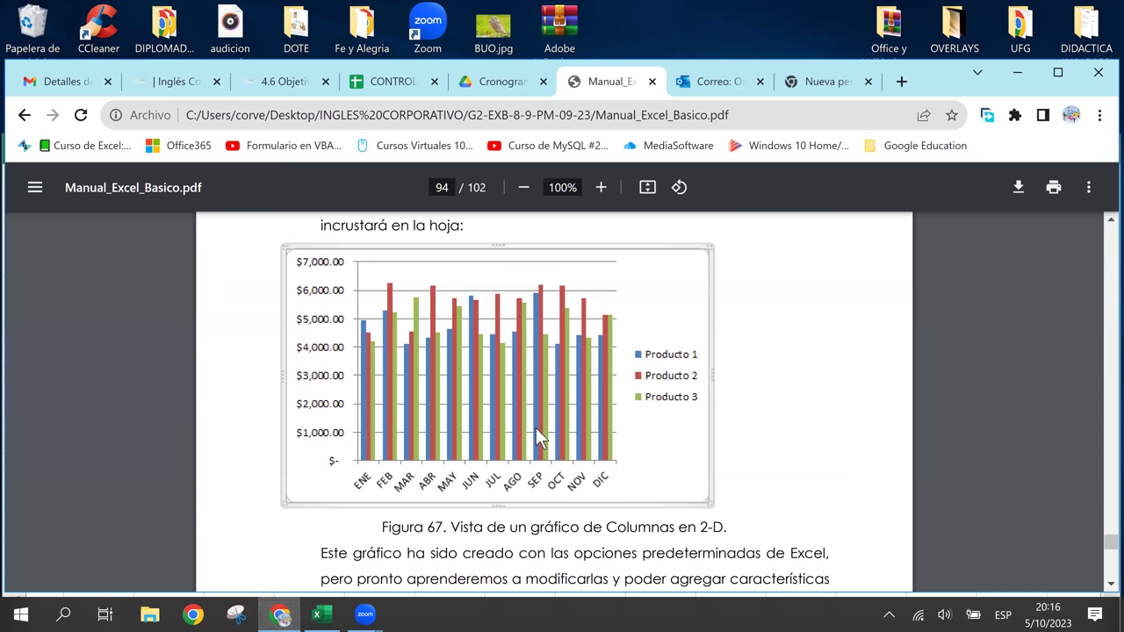
left_click(323, 614)
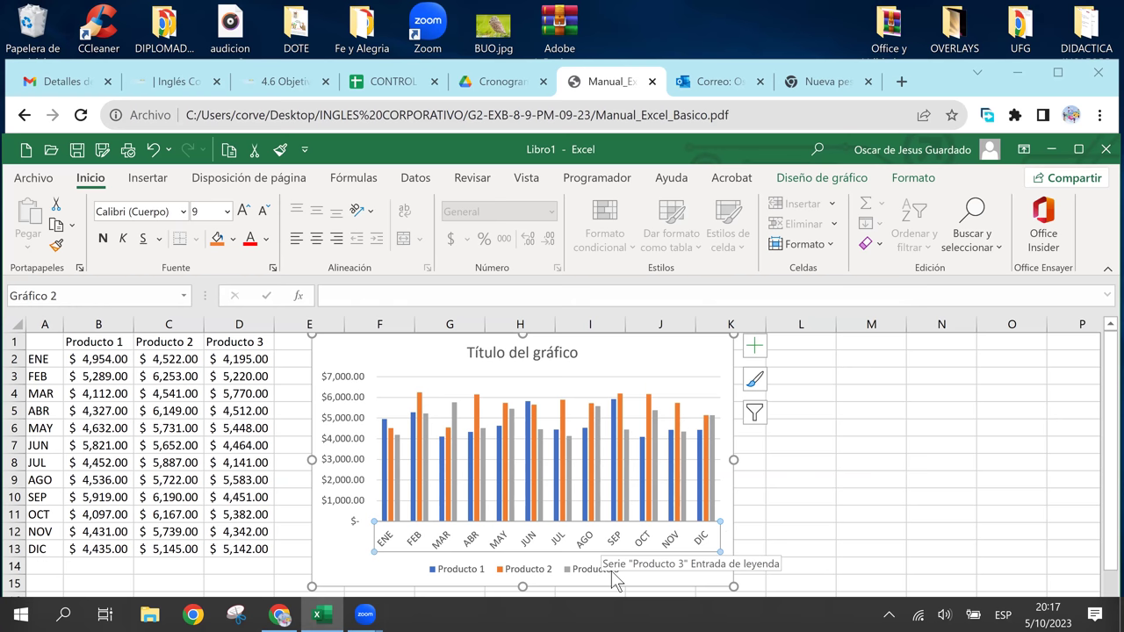
key("ctrl+z")
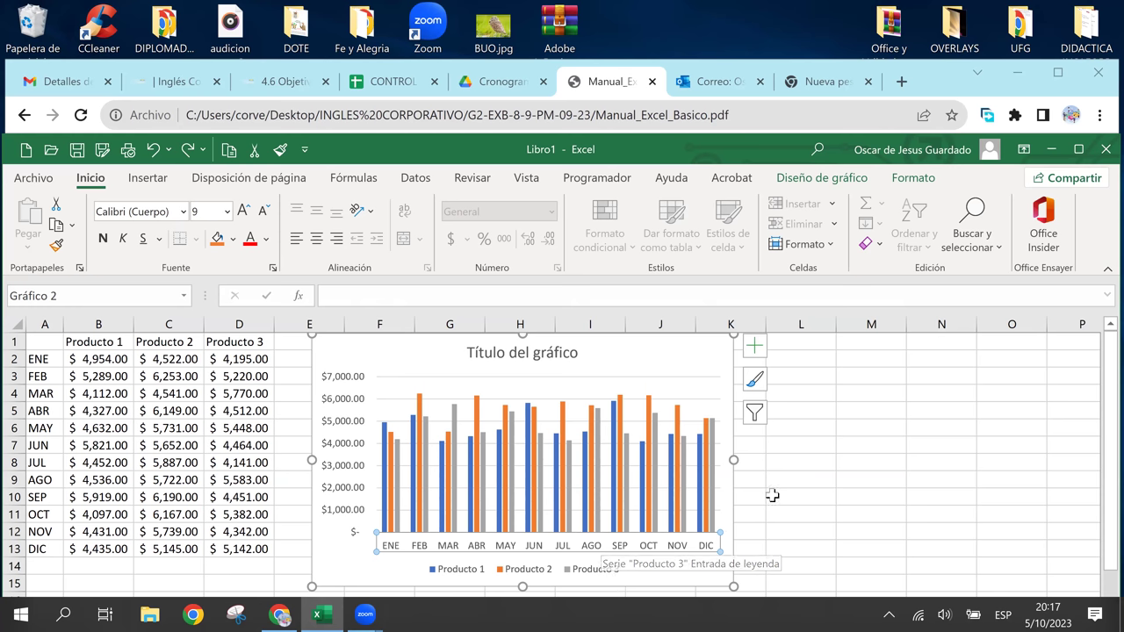
left_click(808, 494)
left_click(716, 551)
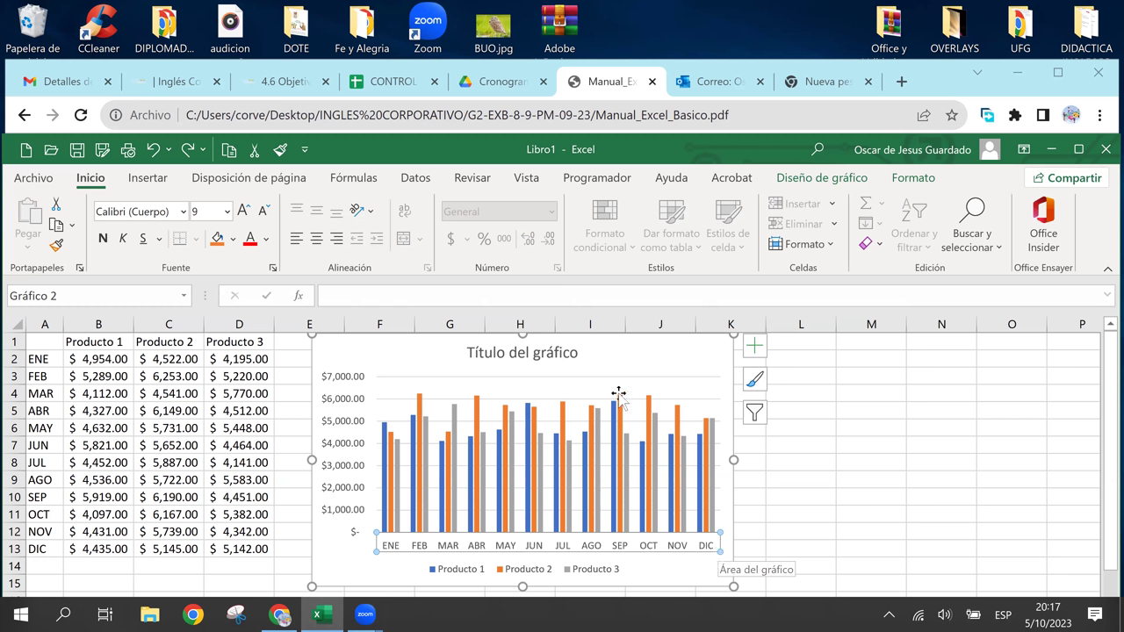
left_click(93, 183)
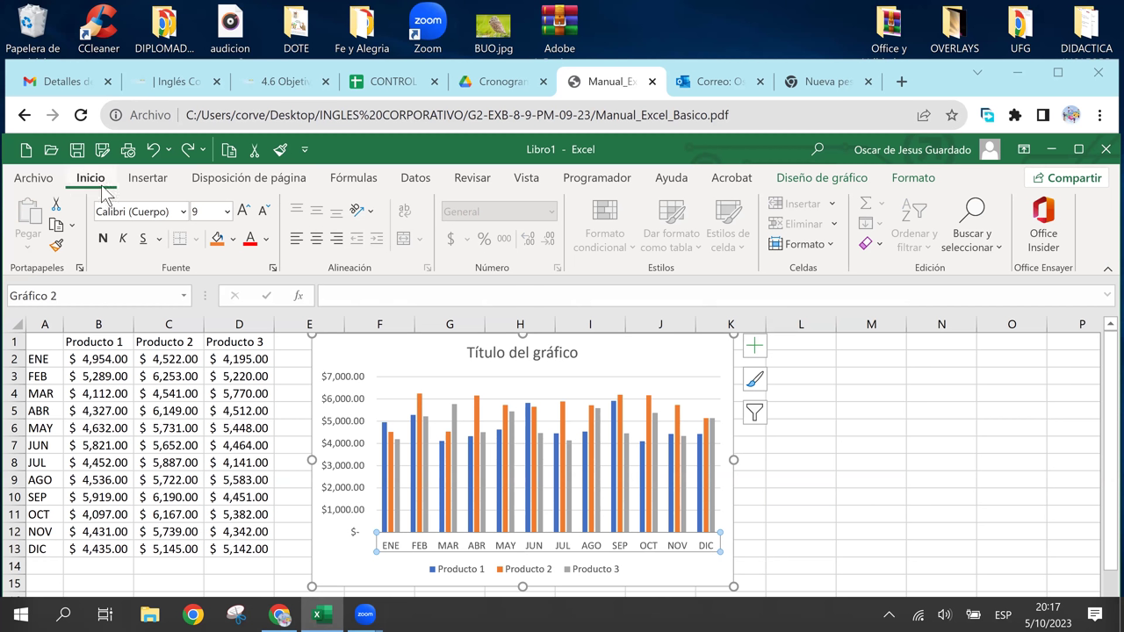
left_click(369, 215)
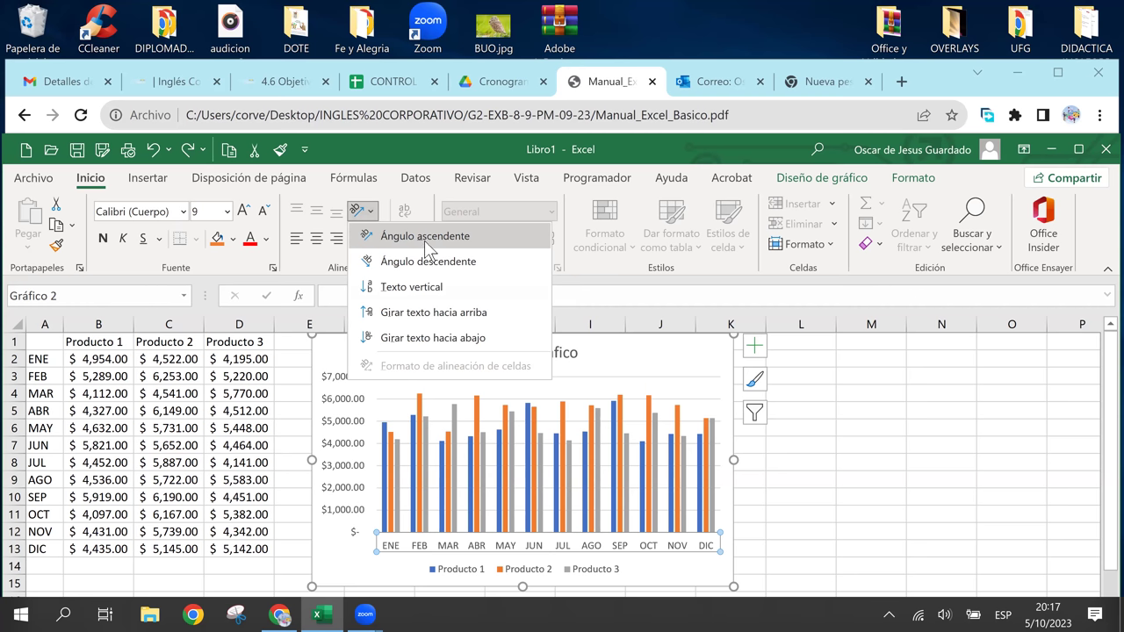
left_click(425, 242)
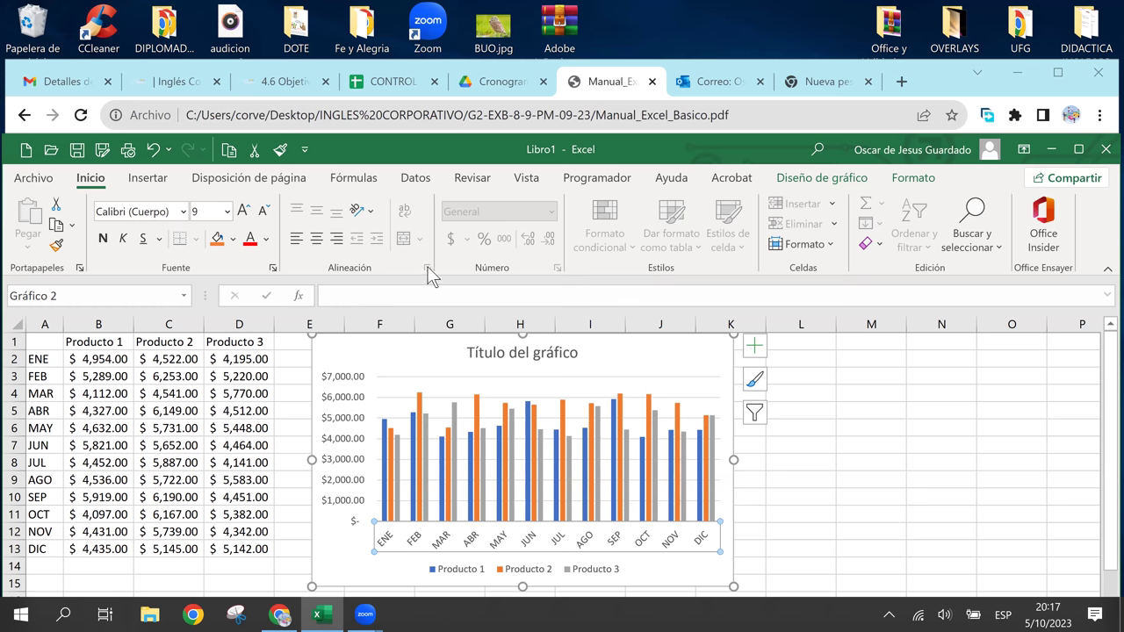
Step: Open the Format Axis pane for the horizontal axis and review its options
right_click(586, 541)
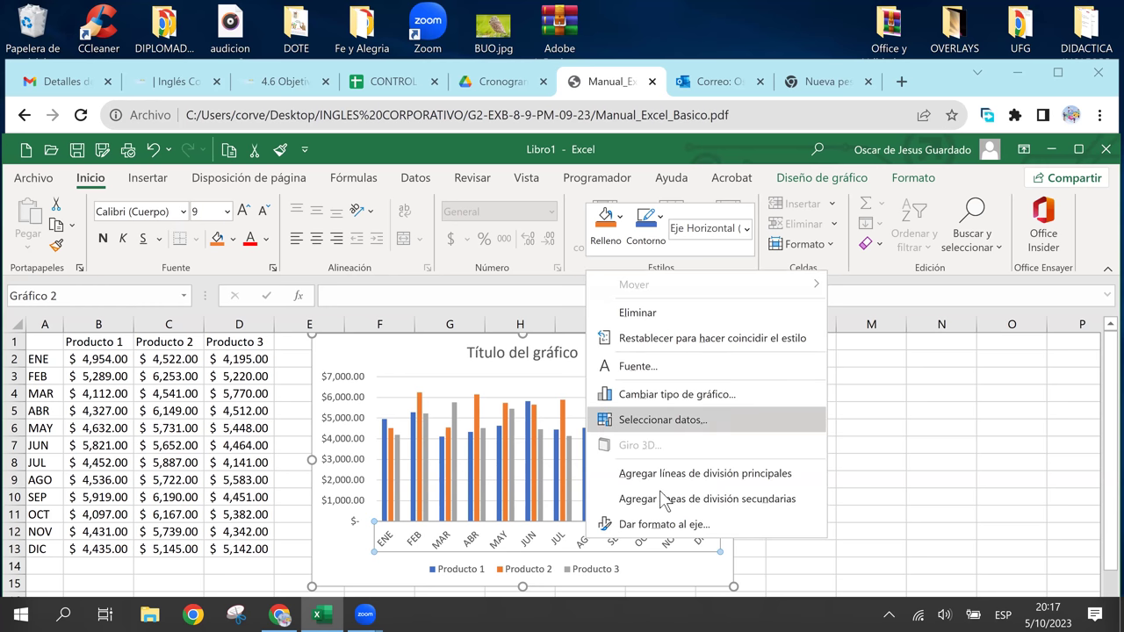
left_click(666, 525)
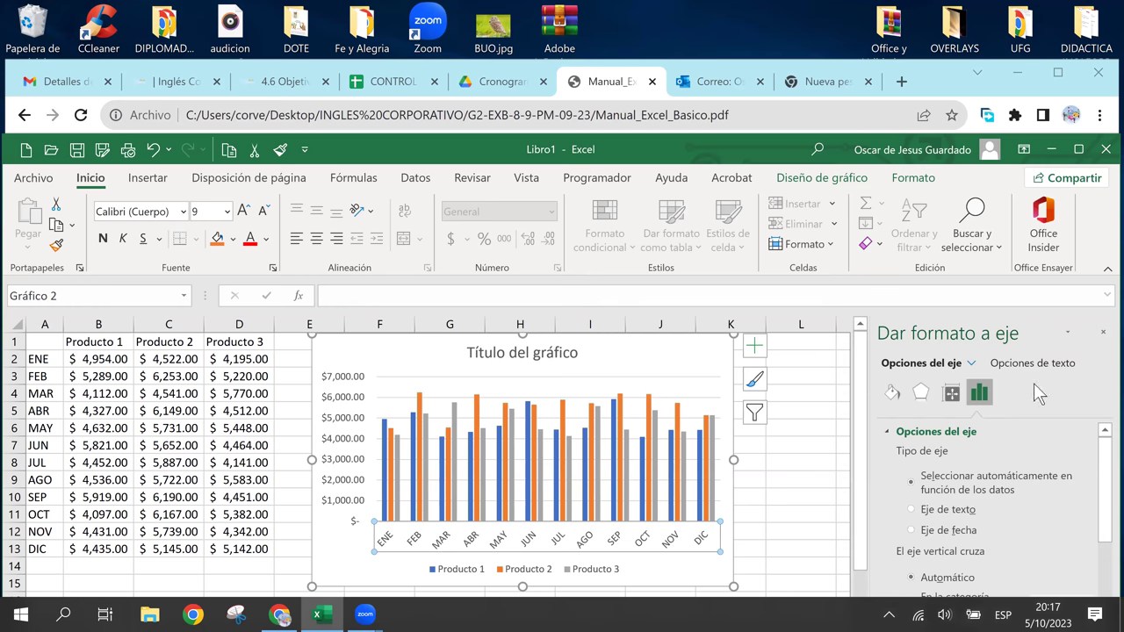
scroll(1004, 523, "down", 2)
scroll(1003, 523, "up", 2)
scroll(927, 518, "down", 2)
scroll(926, 518, "down", 1)
scroll(928, 520, "down", 1)
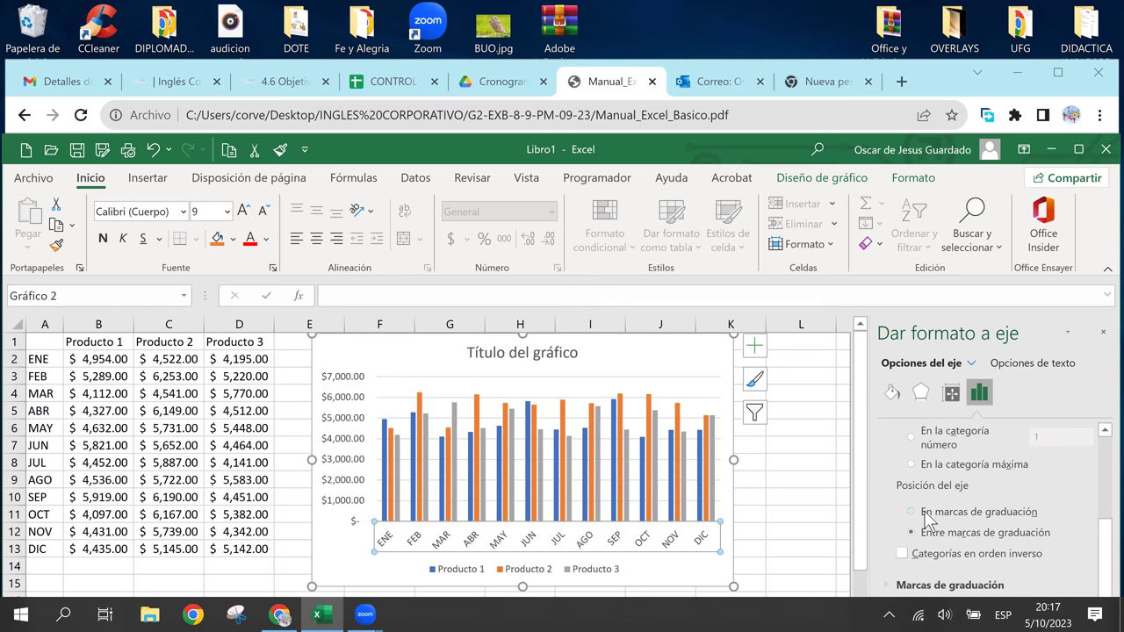
scroll(928, 519, "up", 4)
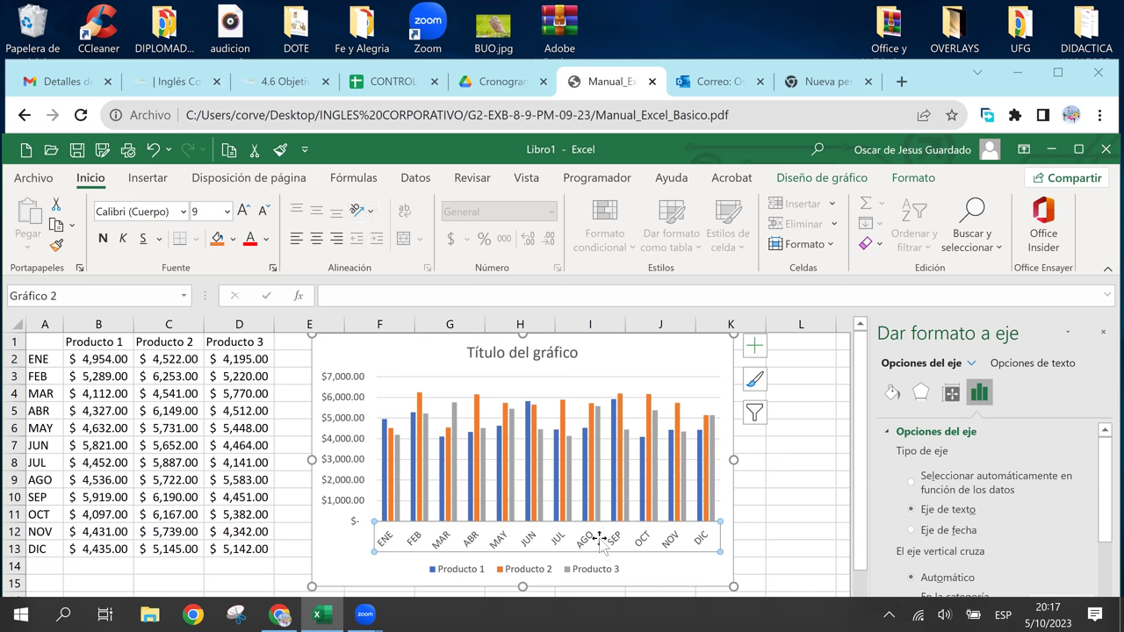
Step: Select the chart's major gridlines to show their formatting options
left_click(669, 489)
left_click(778, 494)
left_click(639, 459)
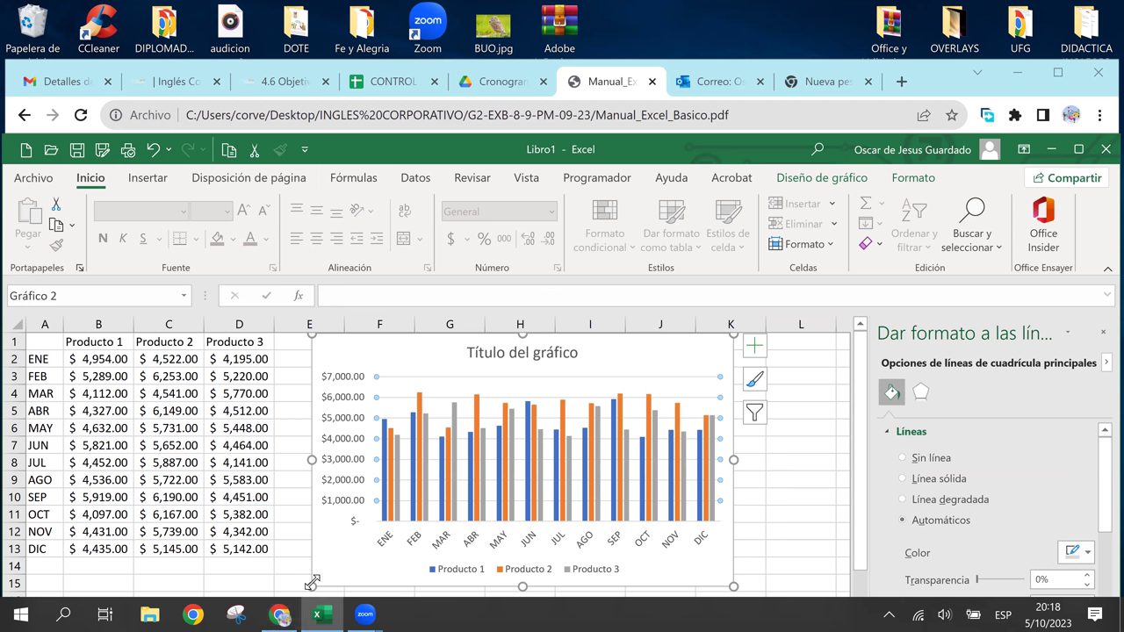
Step: Compare with the manual's Figura 67 sample chart, then select the legend in Excel's chart
left_click(280, 615)
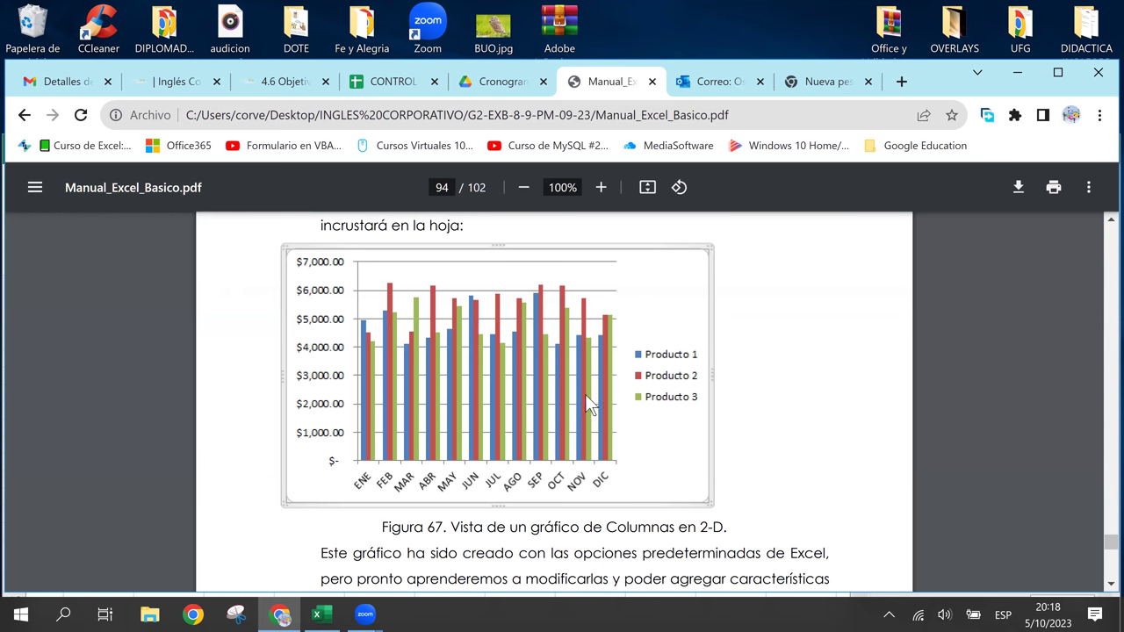
left_click(322, 615)
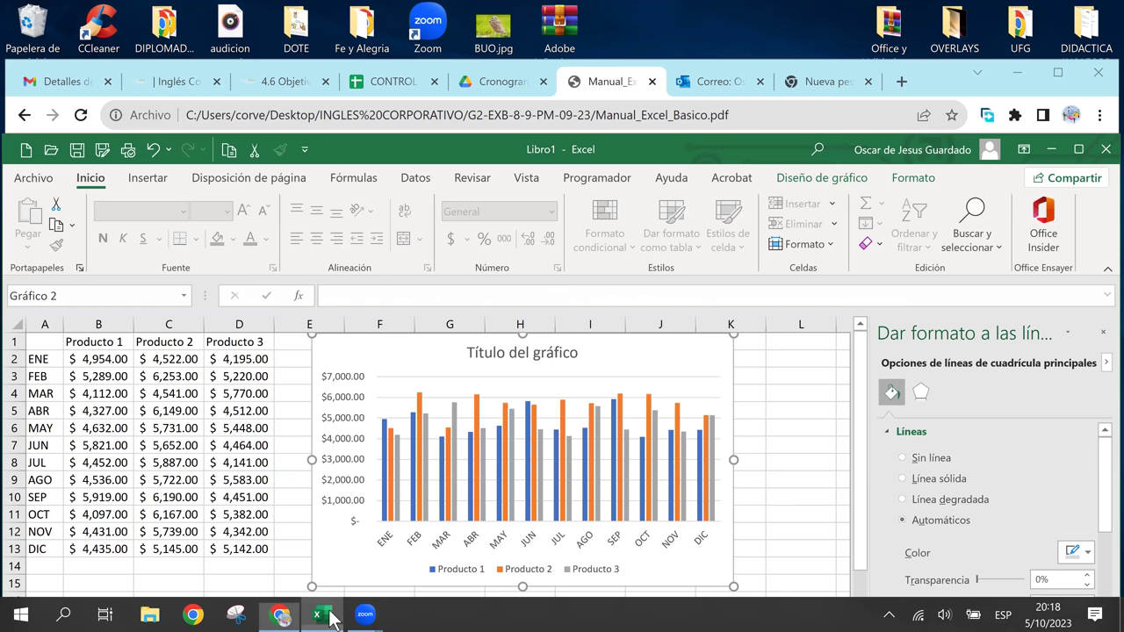
left_click(527, 569)
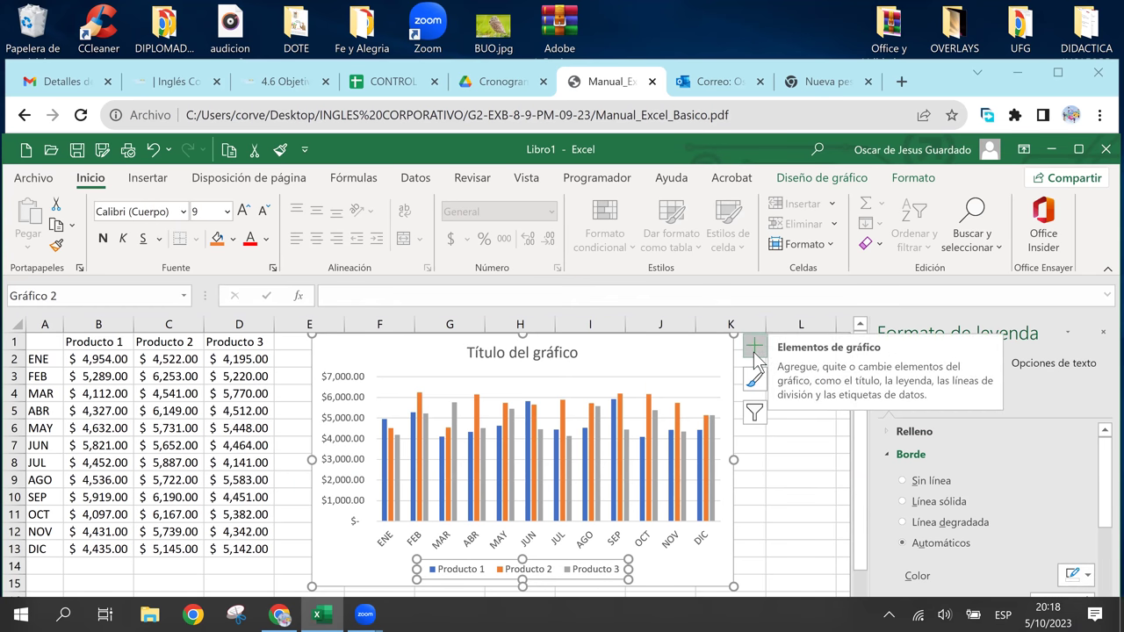
Step: Move the chart legend to the right (Derecha) so Producto 1–3 are listed vertically
left_click(756, 357)
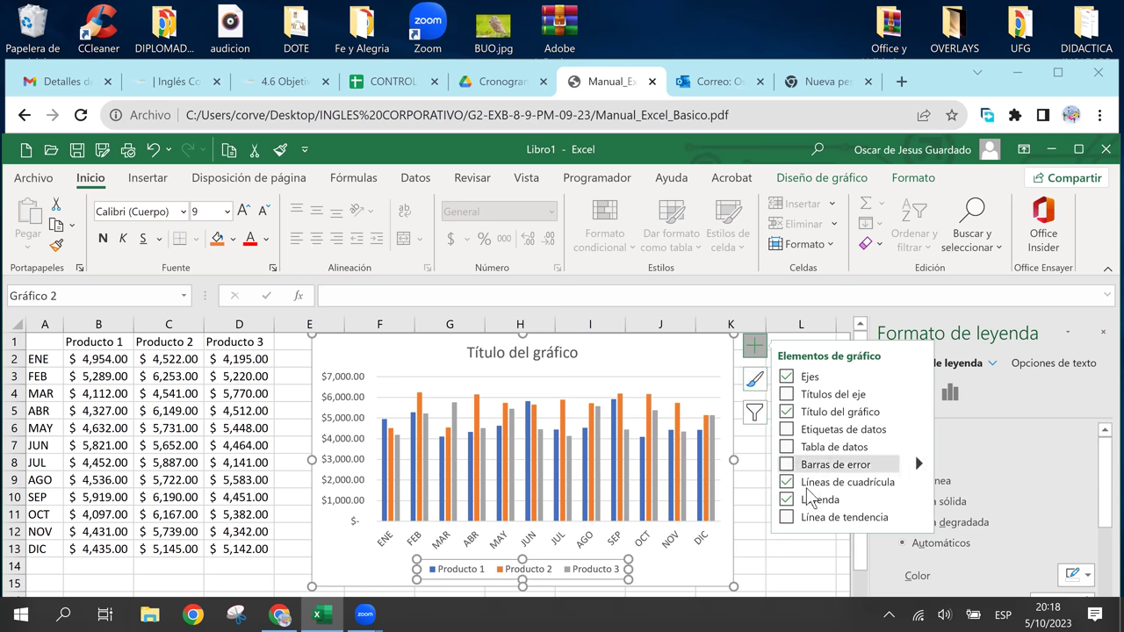
left_click(919, 499)
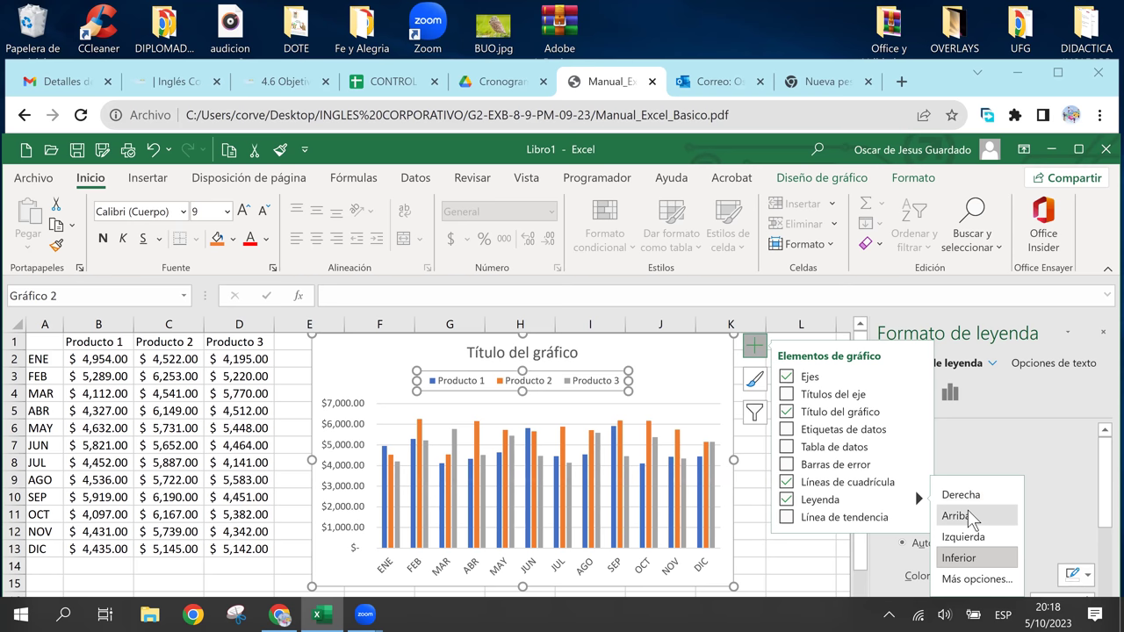
left_click(970, 557)
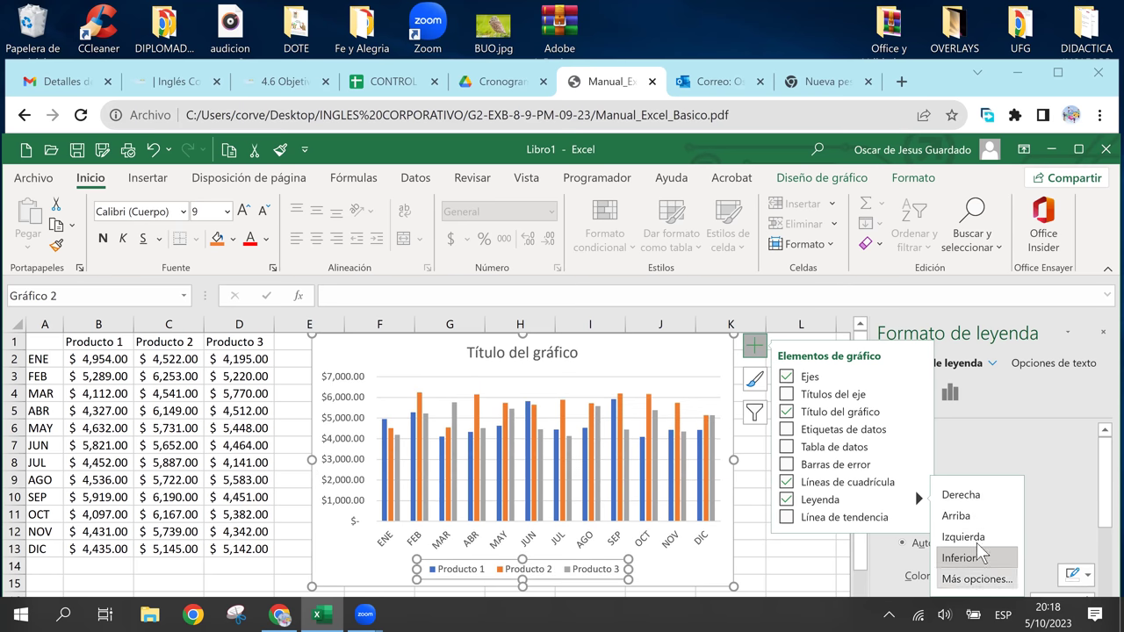
left_click(974, 490)
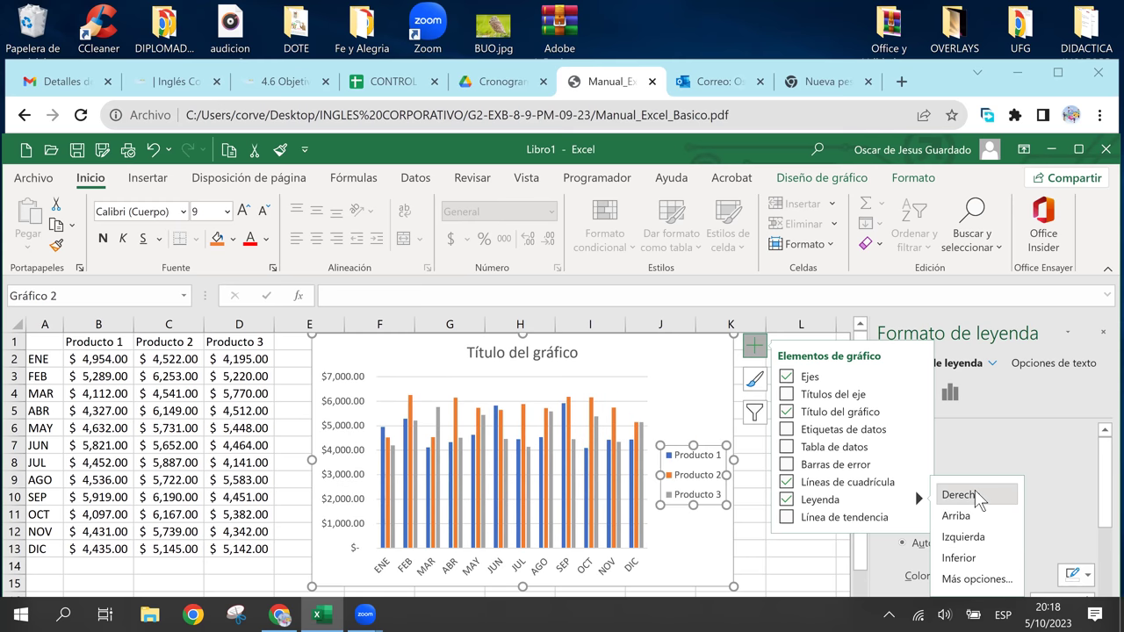
left_click(805, 553)
Step: Select the whole sales chart and bring up its Formato and Diseño de gráfico tools
scroll(740, 467, "down", 2)
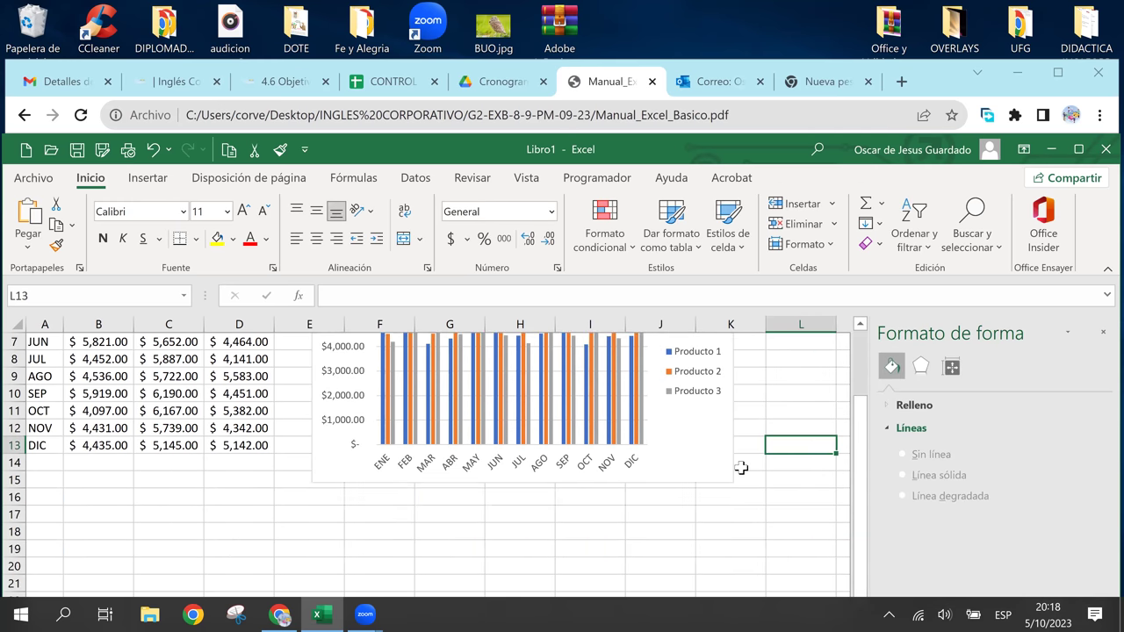
scroll(740, 468, "up", 1)
scroll(740, 468, "up", 1)
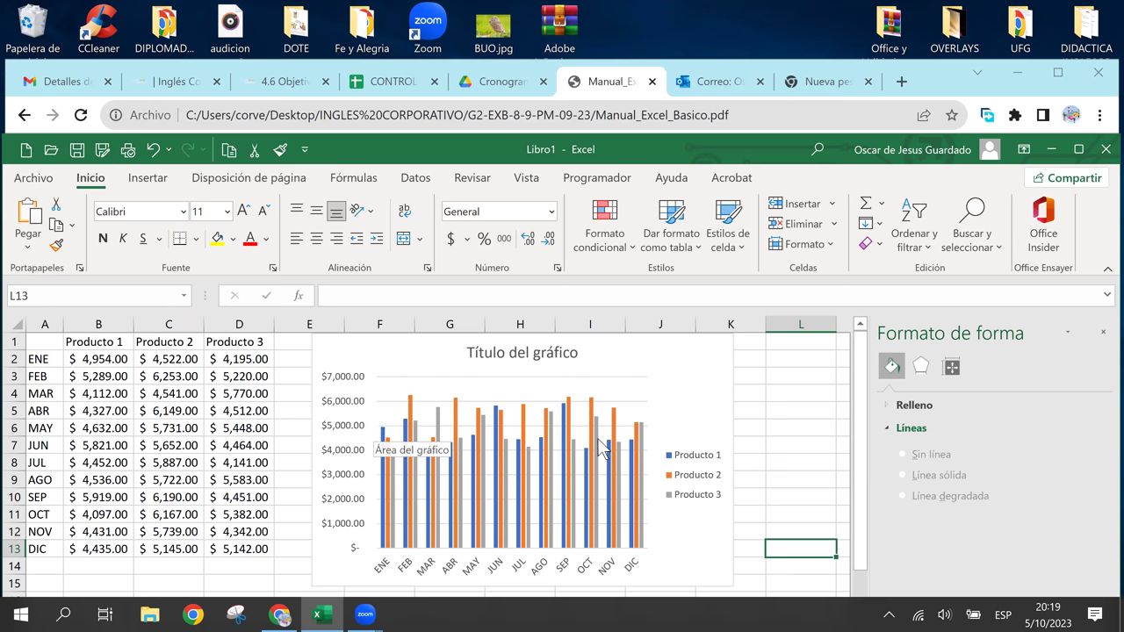
left_click(715, 360)
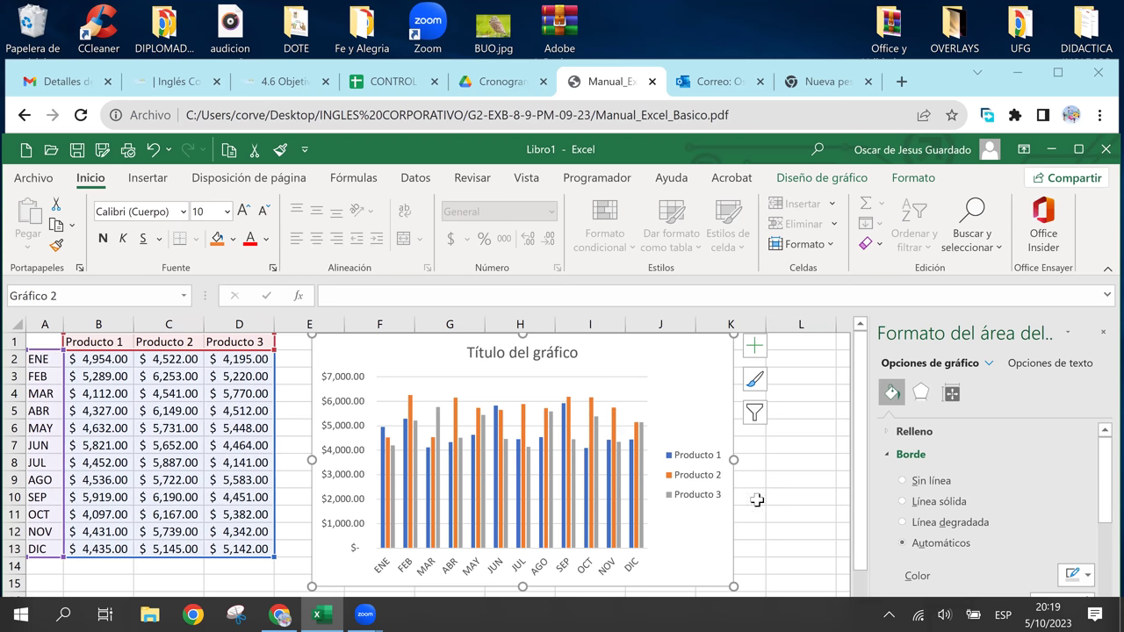
left_click(913, 178)
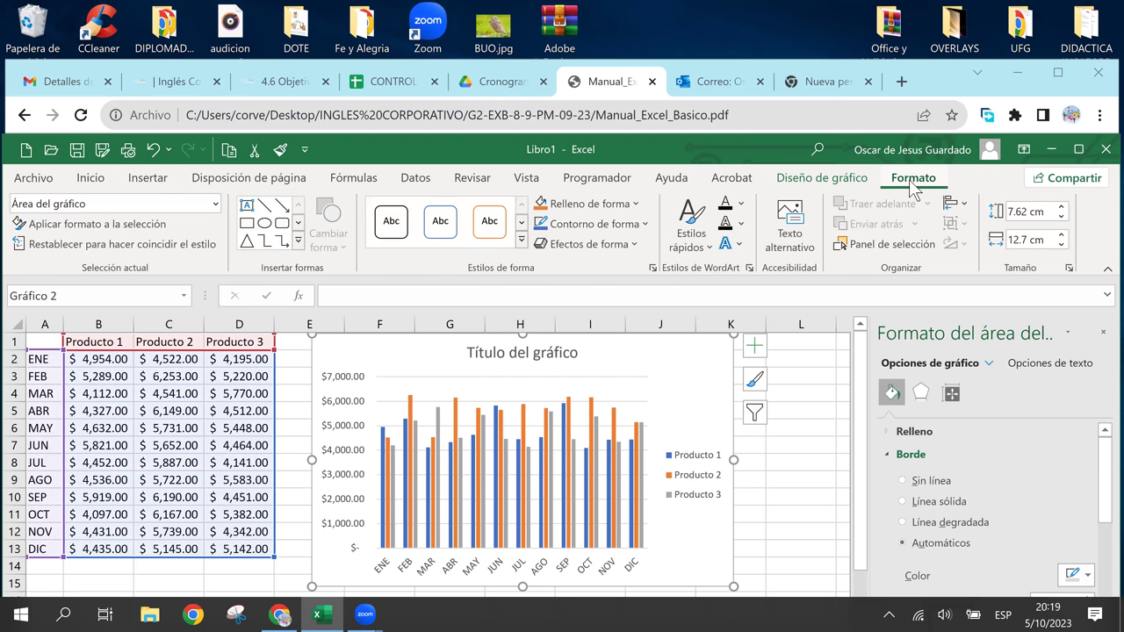
left_click(834, 179)
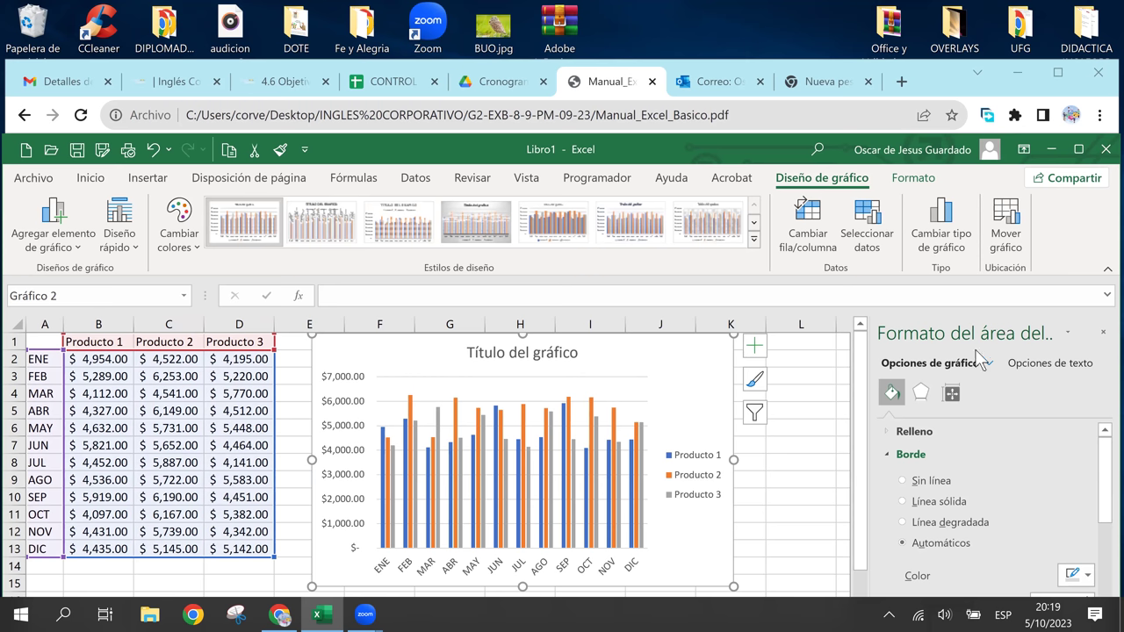
Step: Change the sales chart type to Columna agrupada 3D
left_click(945, 251)
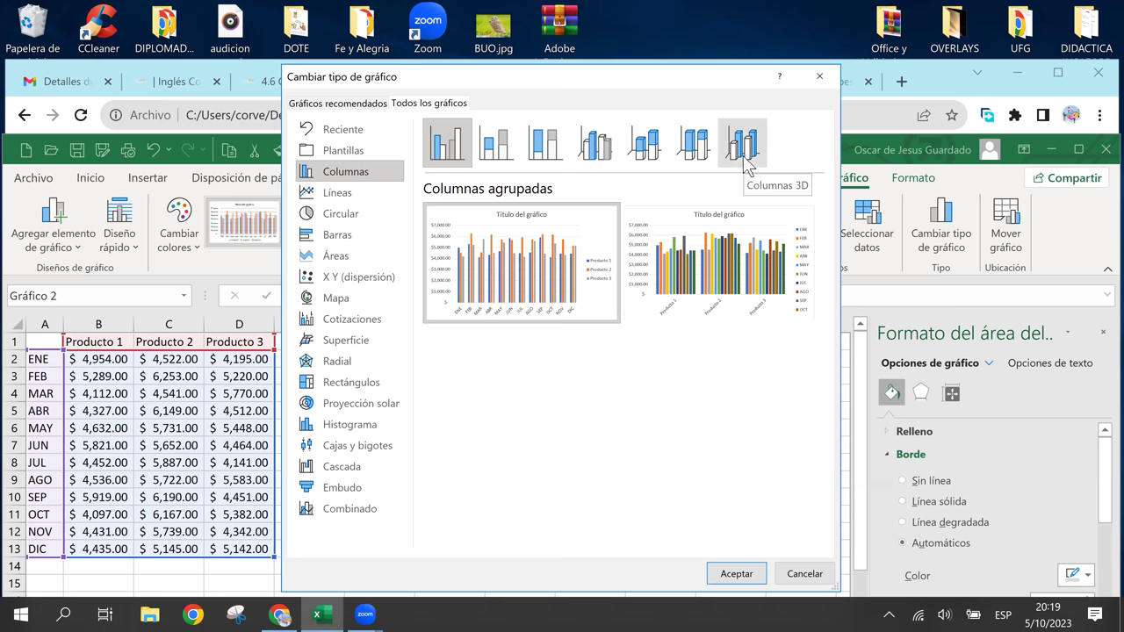
left_click(600, 149)
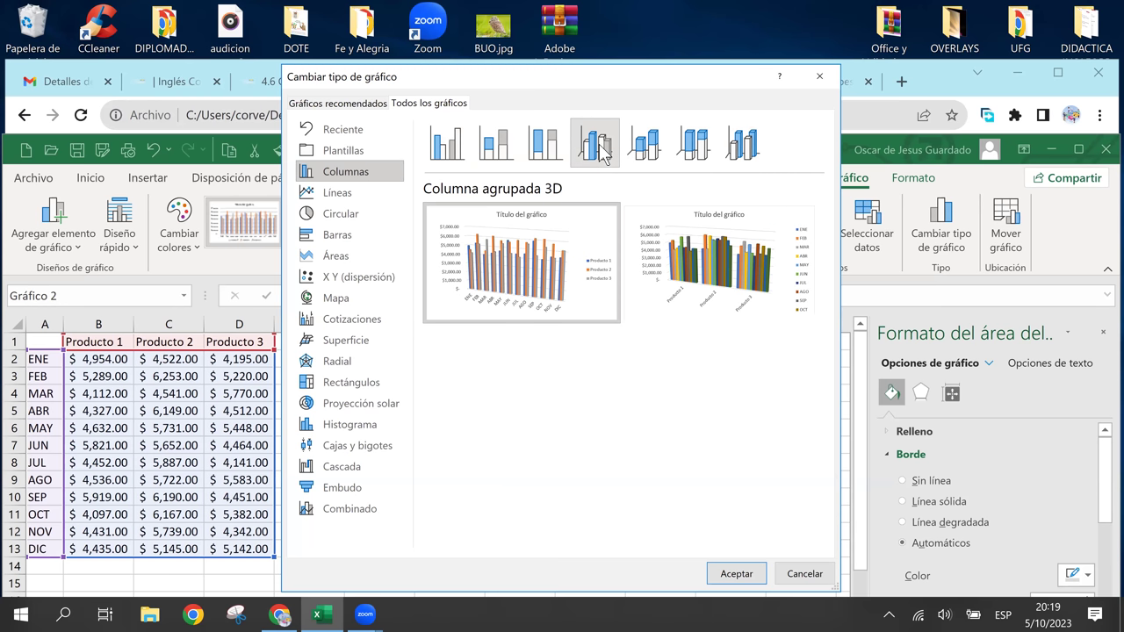
left_click(733, 573)
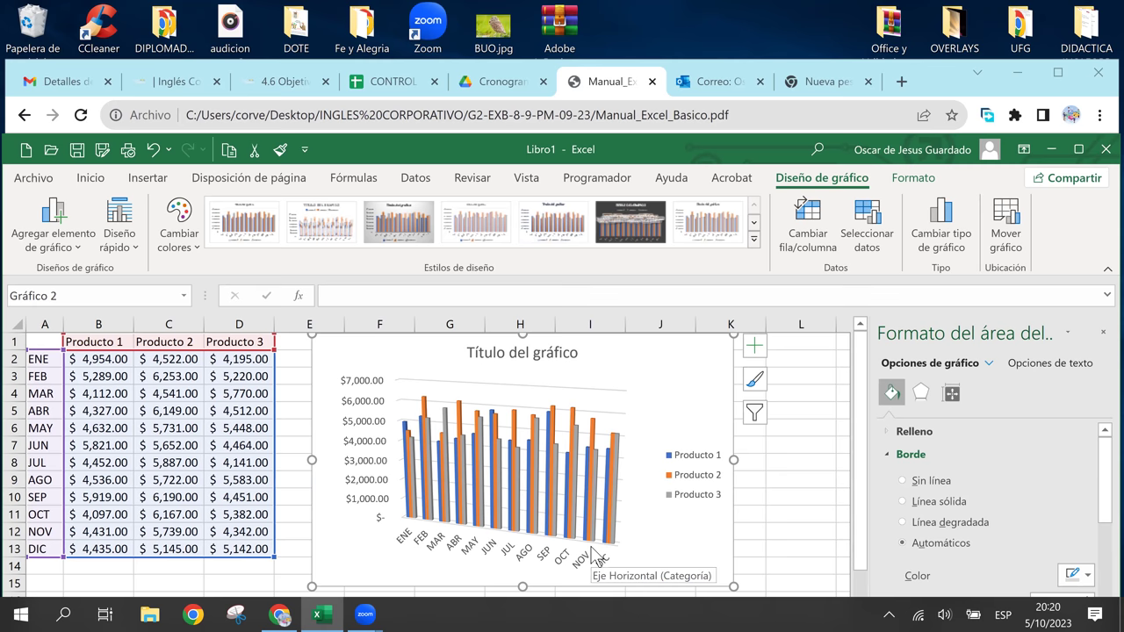
Step: Delete the old chart and insert a Columna agrupada 3D chart from A1:D13
key("Delete")
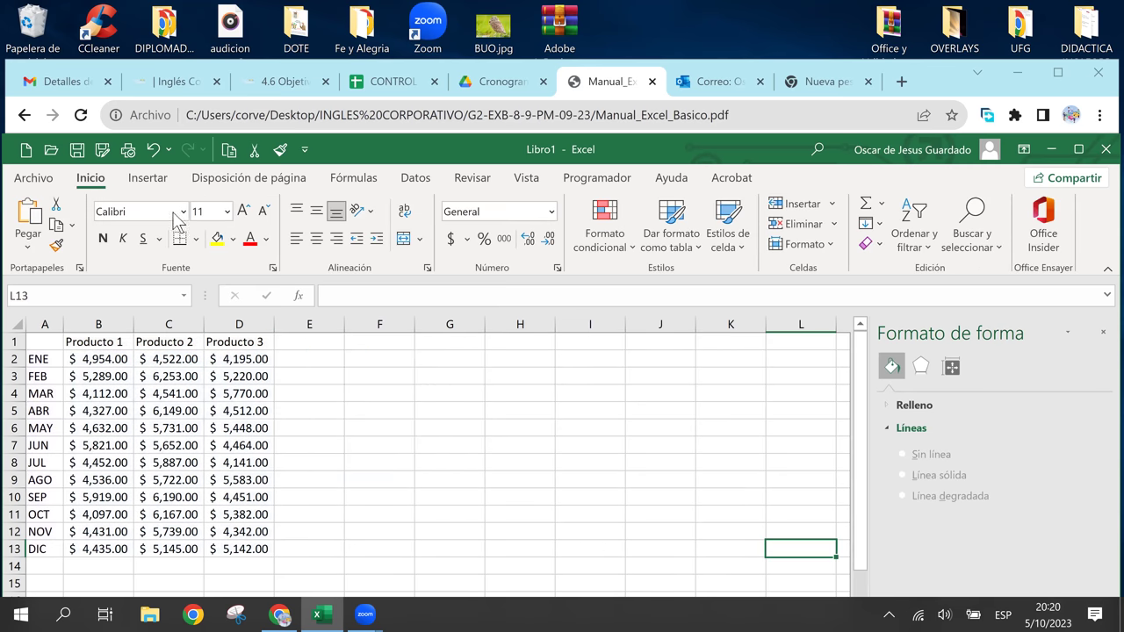
left_click(36, 345)
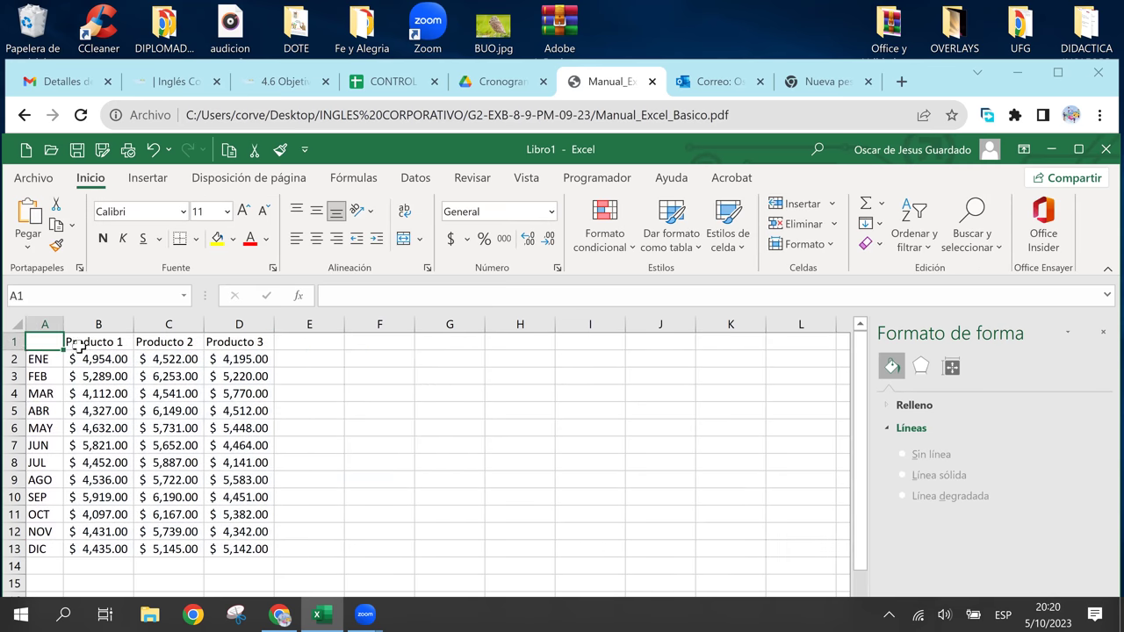
left_click(261, 550, "shift")
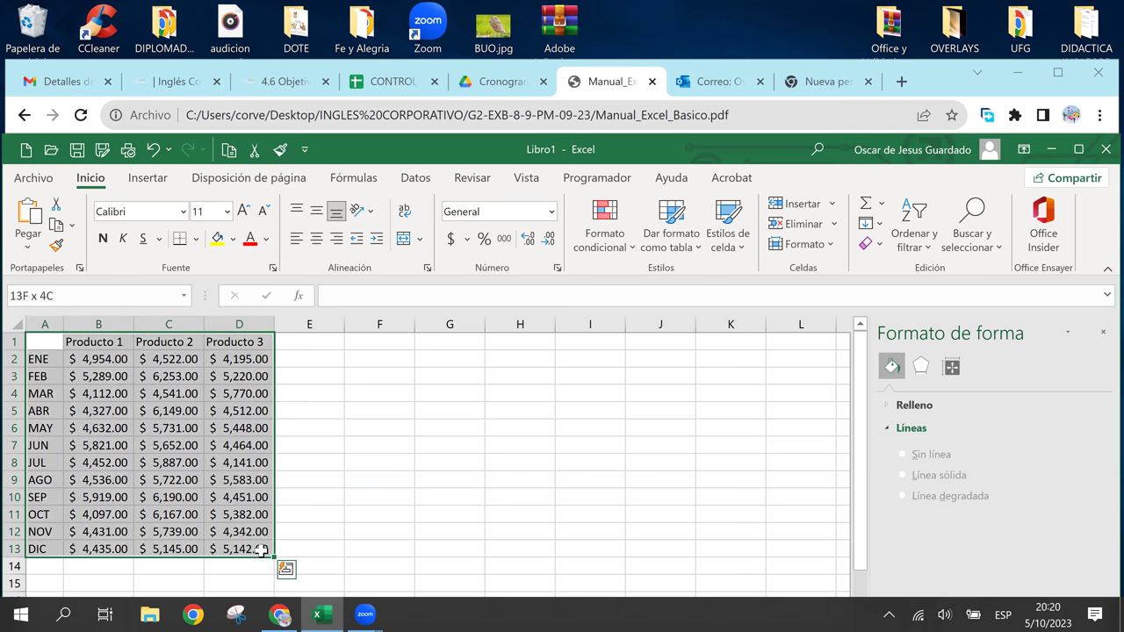
left_click(148, 177)
left_click(431, 207)
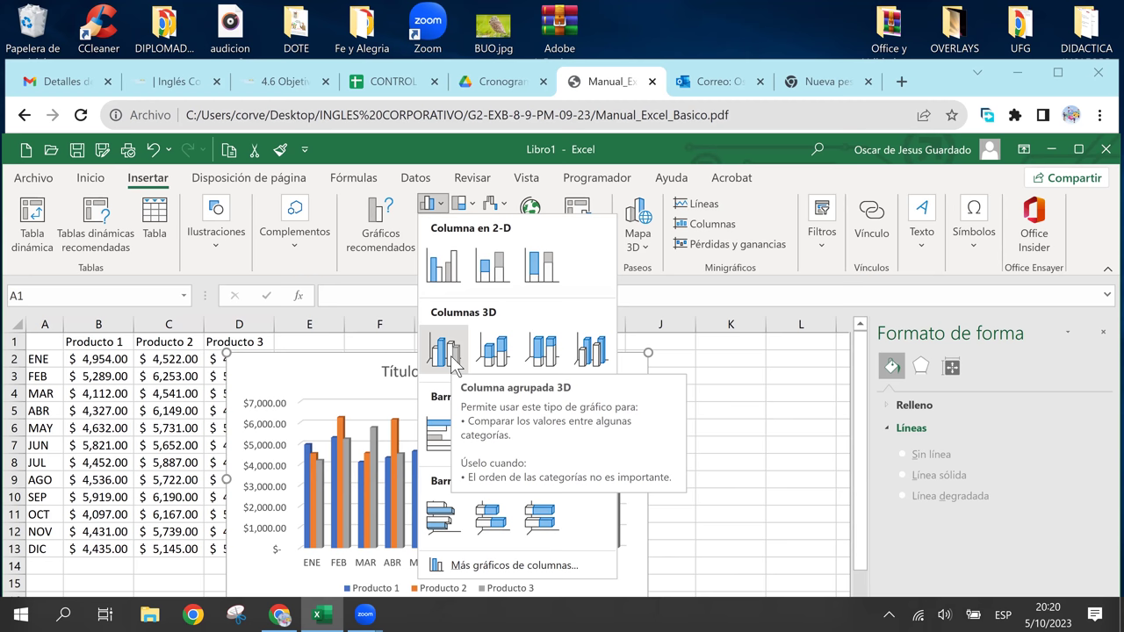
left_click(450, 359)
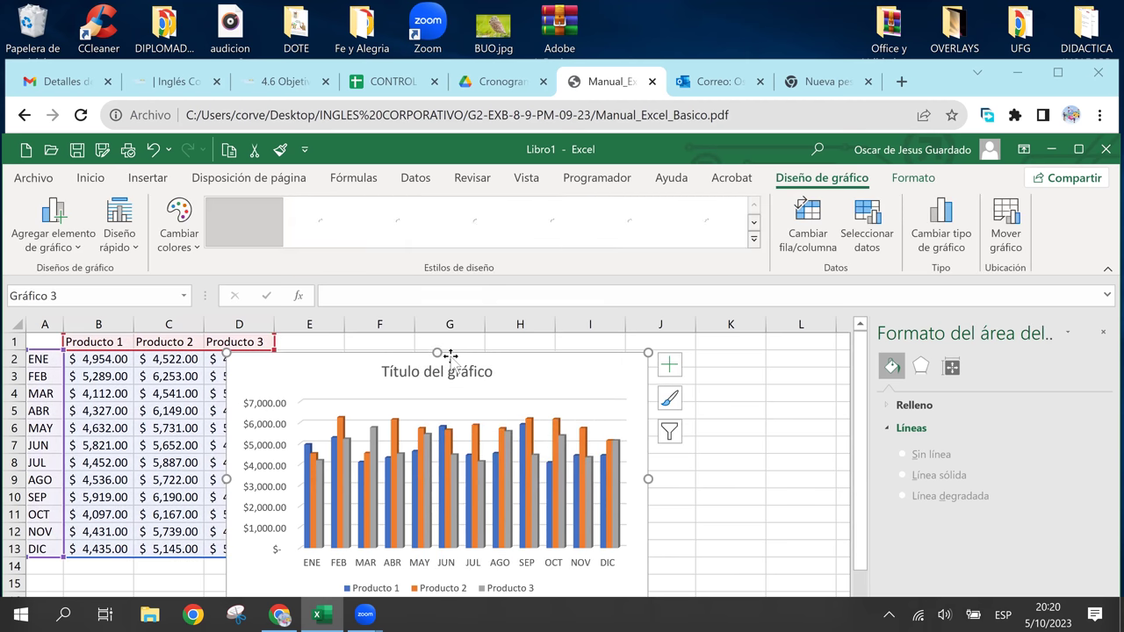
Step: Move Gráfico 3 beside the sales table and widen it toward column K
left_click_drag(533, 371, 612, 343)
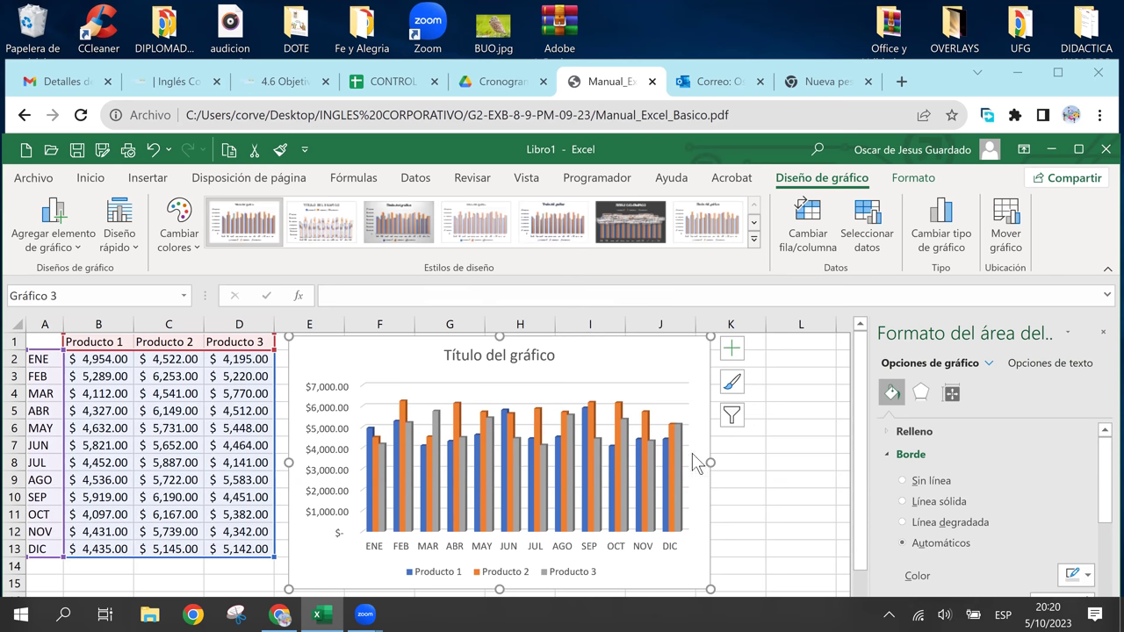
left_click_drag(713, 462, 766, 461)
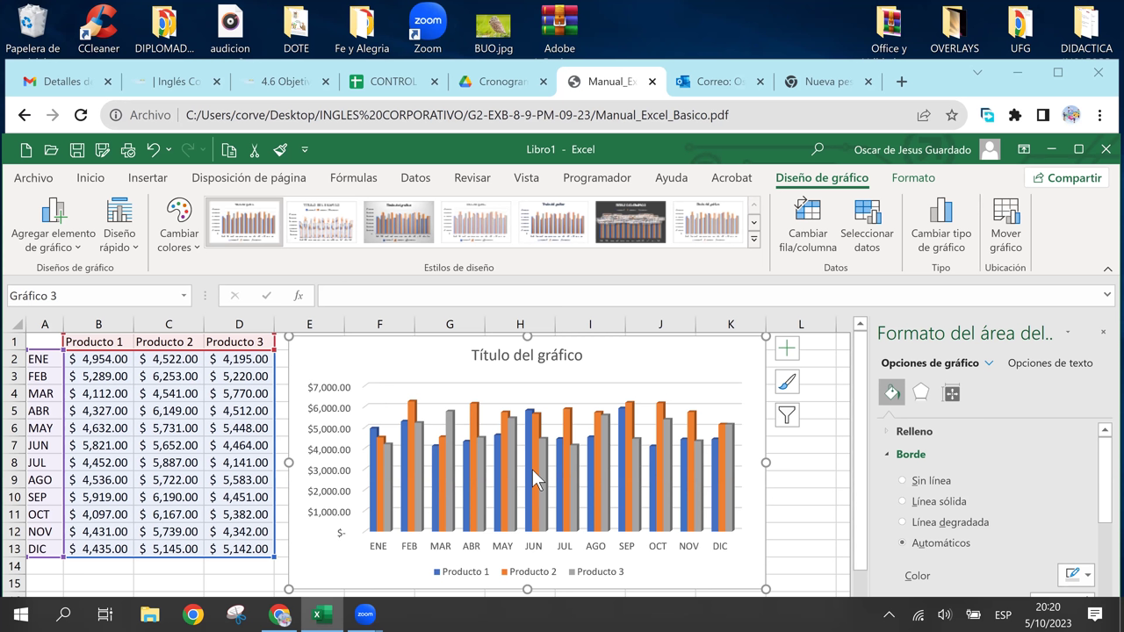
Step: Apply the dark chart style to Gráfico 3 and place the Producto 1–3 legend at the right
mouse_move(534, 470)
left_click(753, 246)
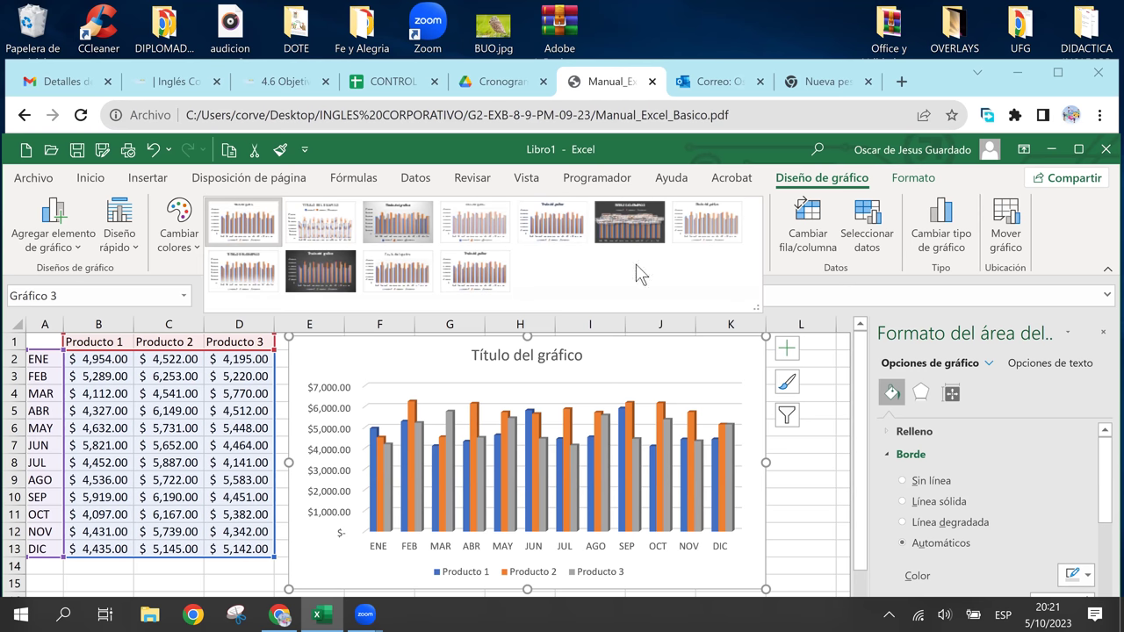
left_click(338, 270)
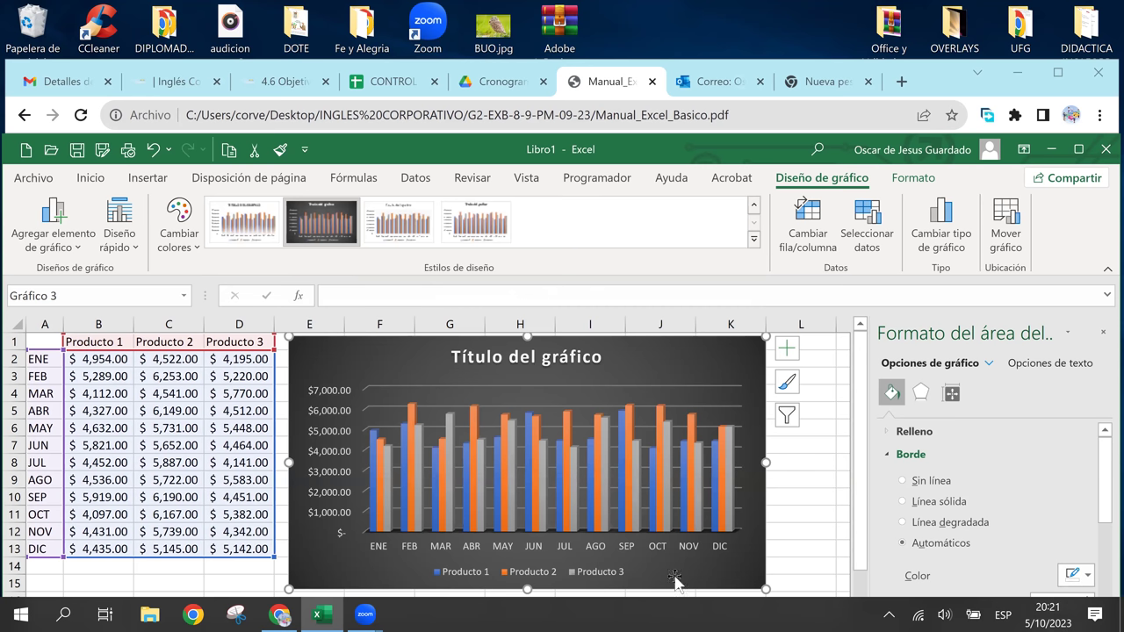
left_click(601, 572)
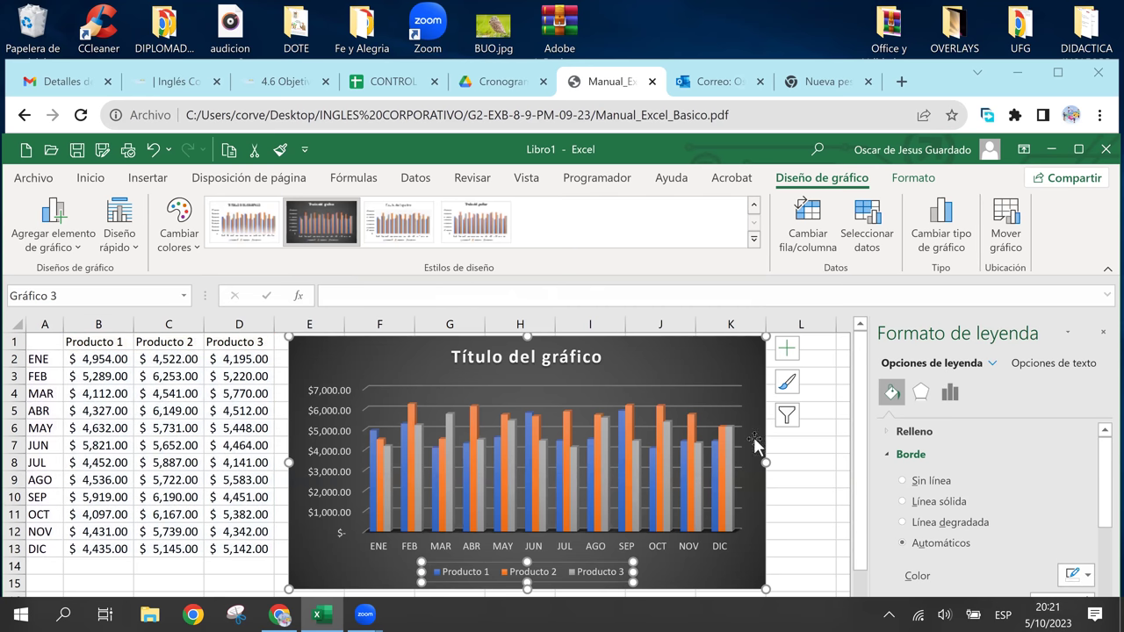
left_click(795, 351)
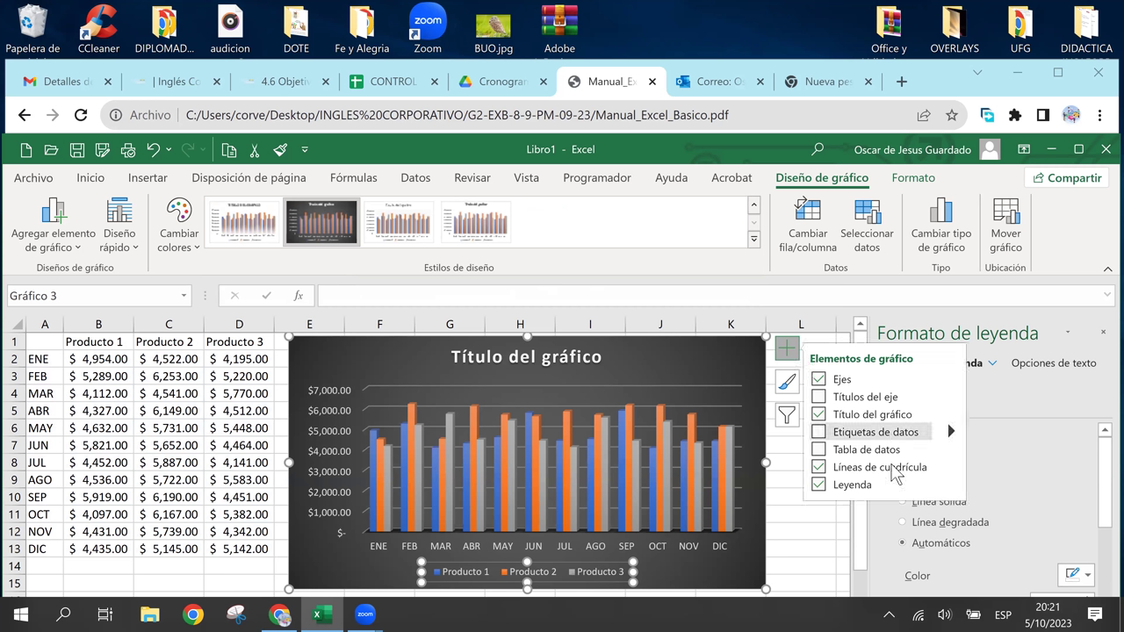
left_click(951, 484)
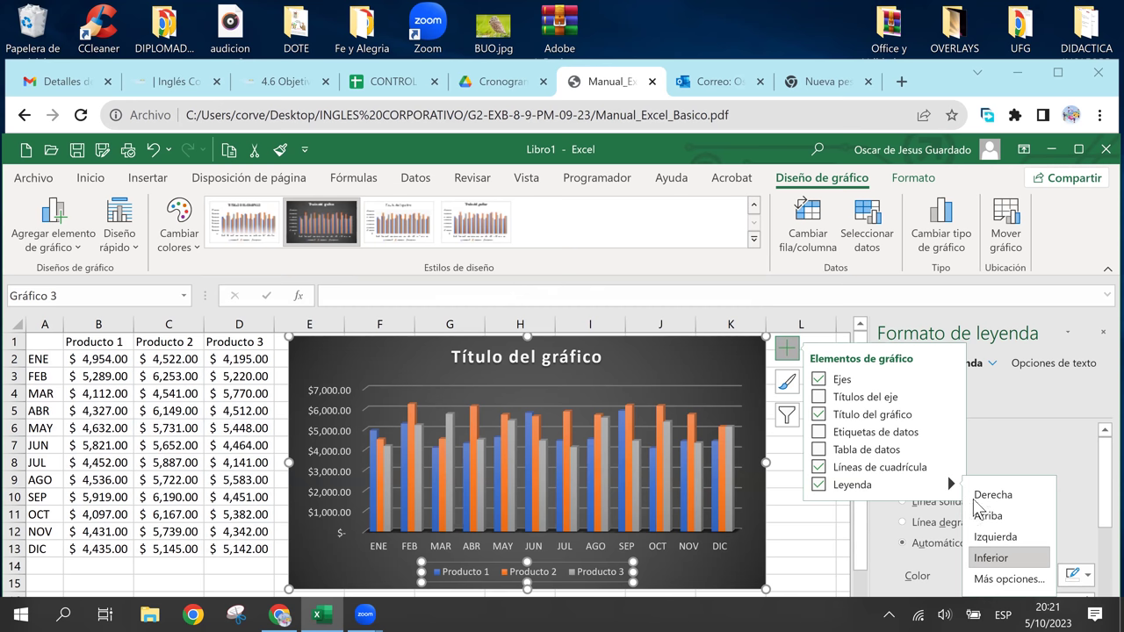
left_click(998, 497)
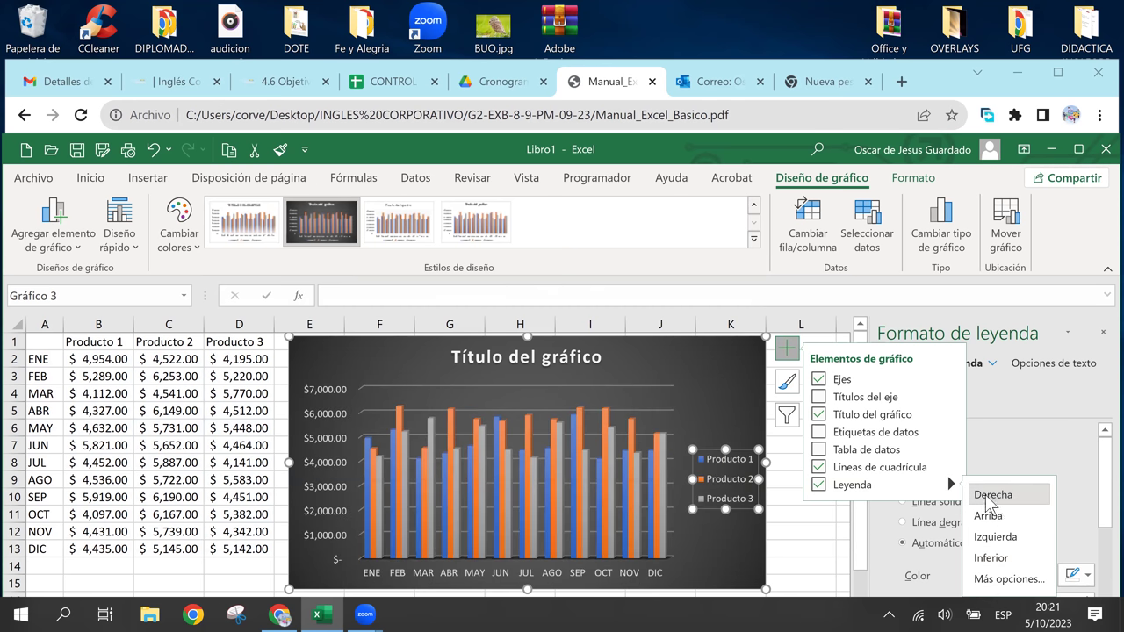
left_click(708, 546)
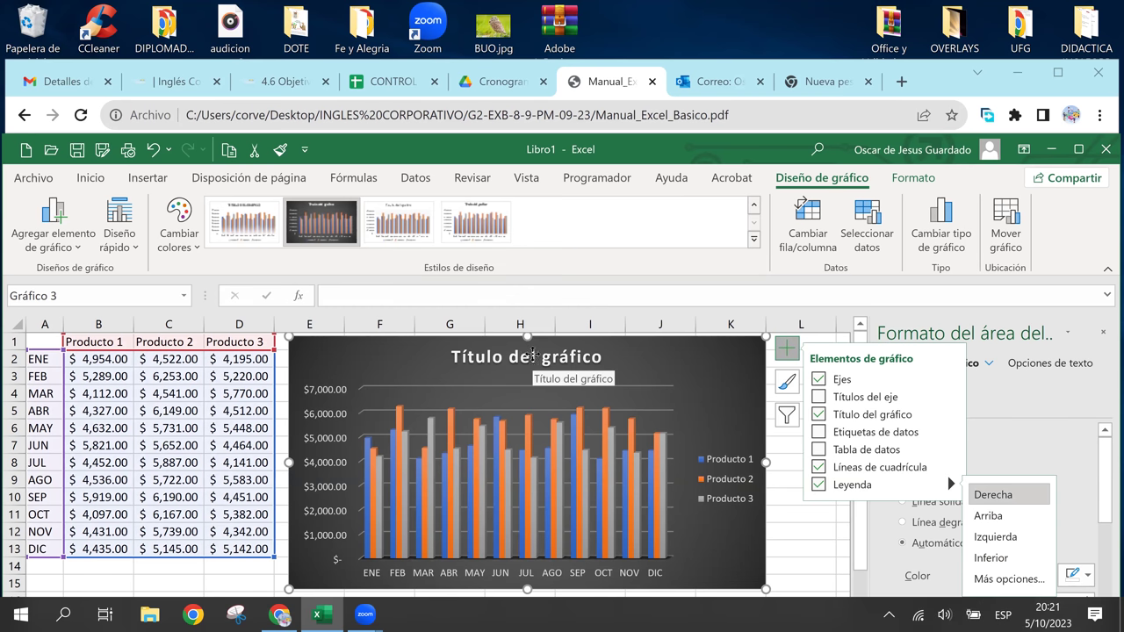
left_click(532, 354)
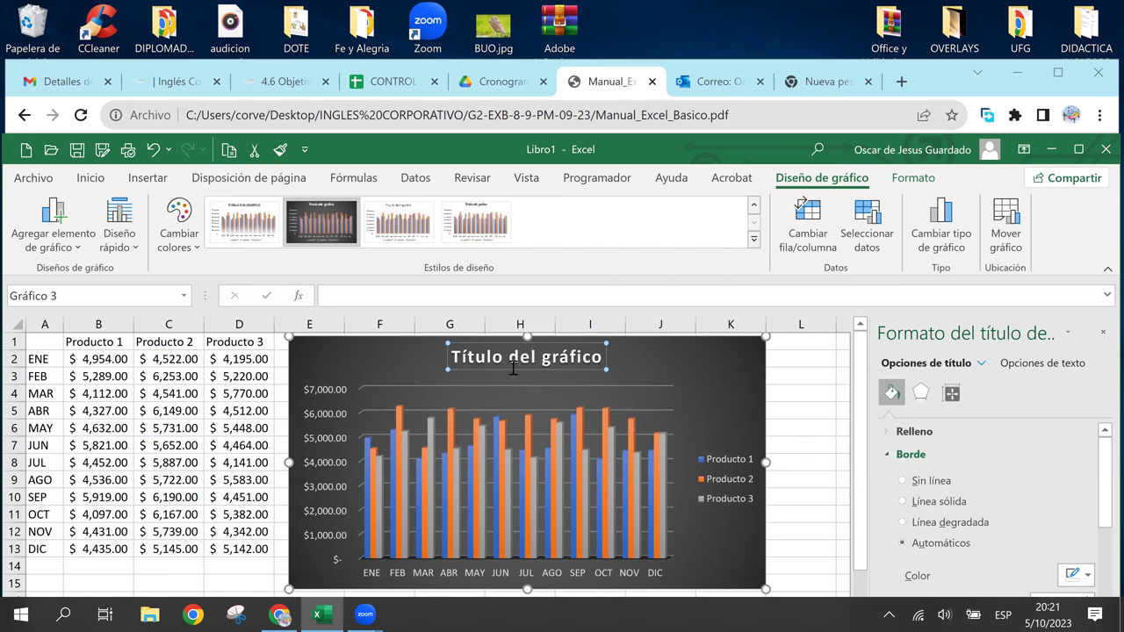
Step: Replace the chart title with 'VENTAS DE PRODUCTOS 1RA NECESIDAD'
triple_click(504, 363)
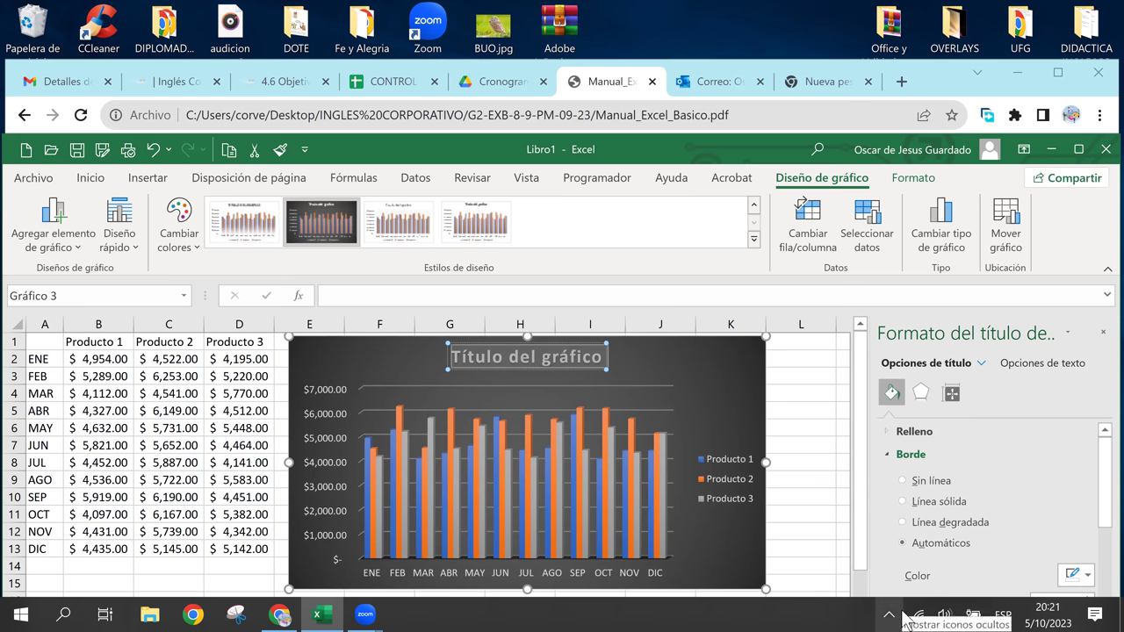
type("VENTAS DE PRODUCTO")
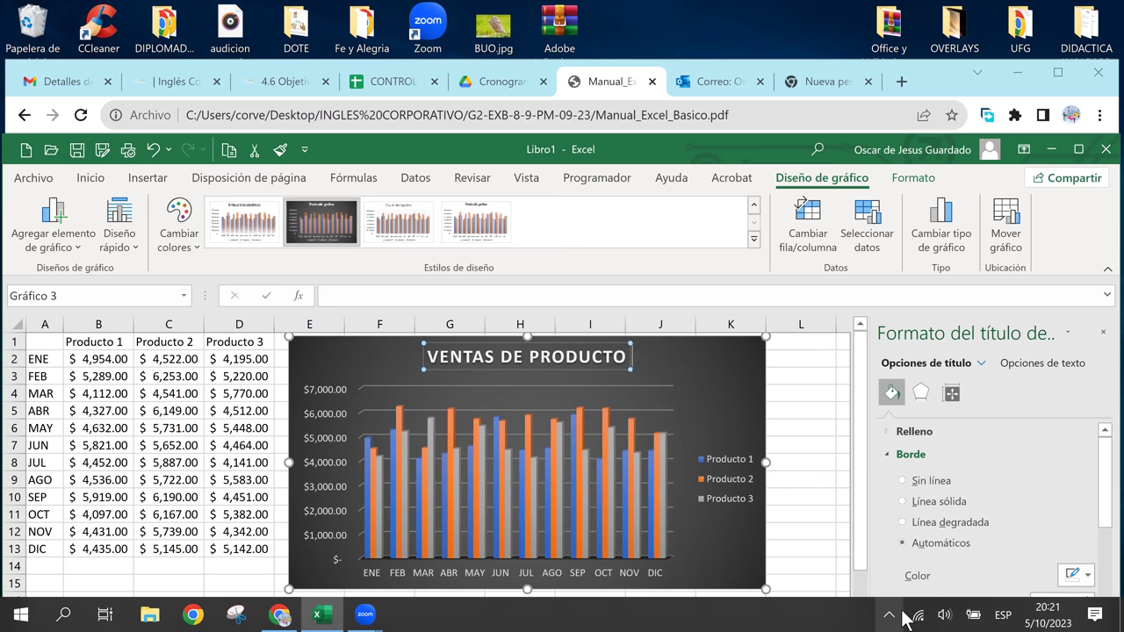
type("S")
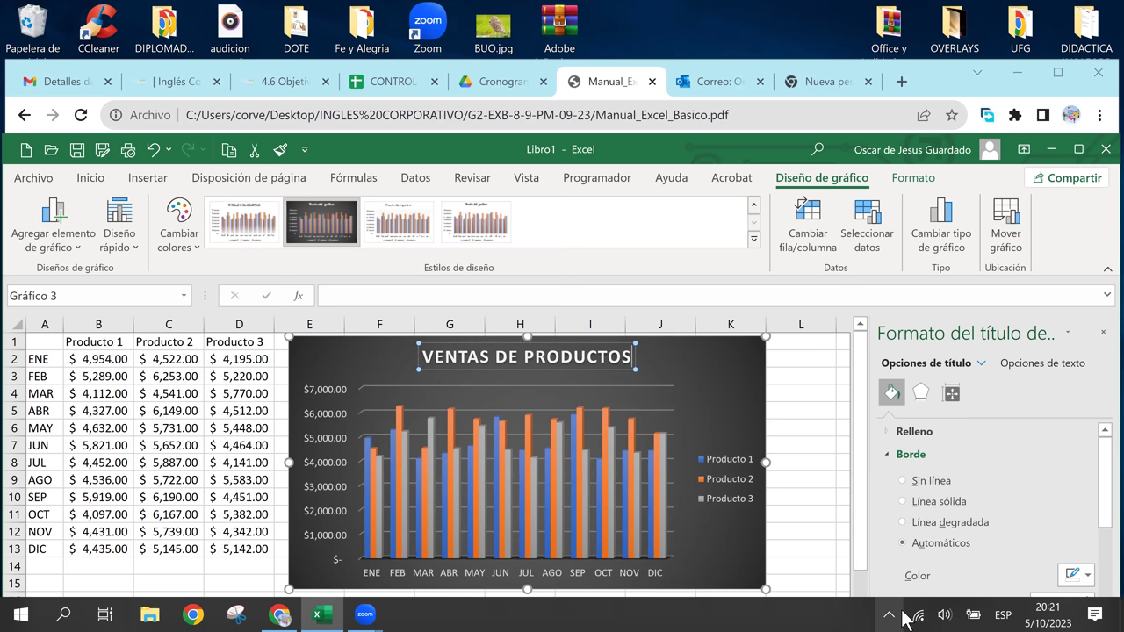
type(" 1")
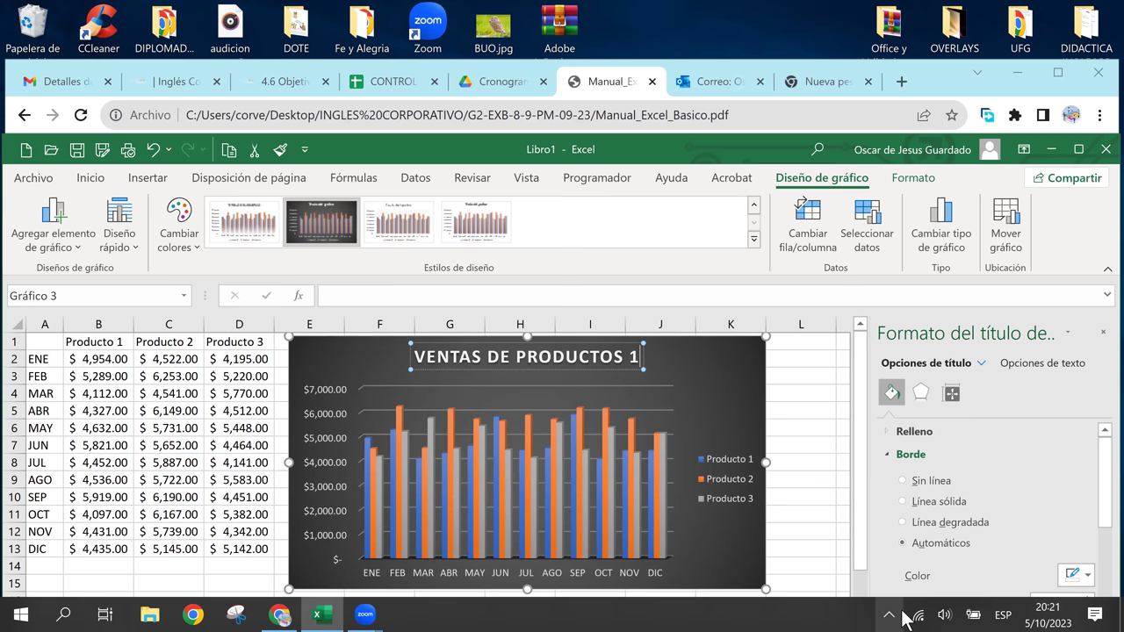
type("RA NEC")
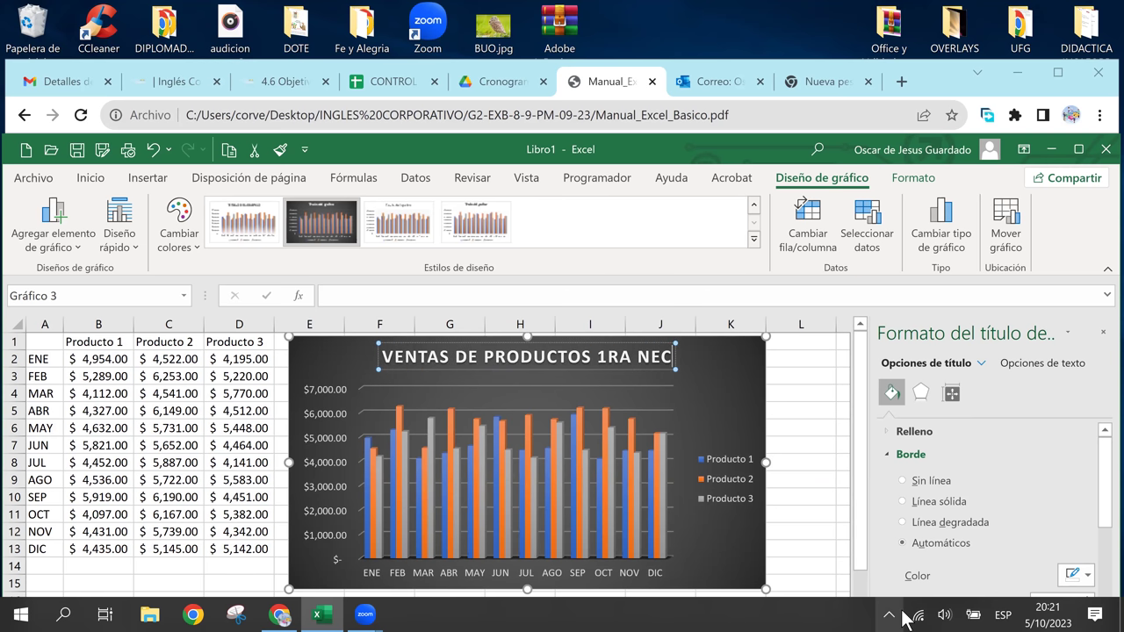
type("ED")
key("BackSpace")
type("SIDAD")
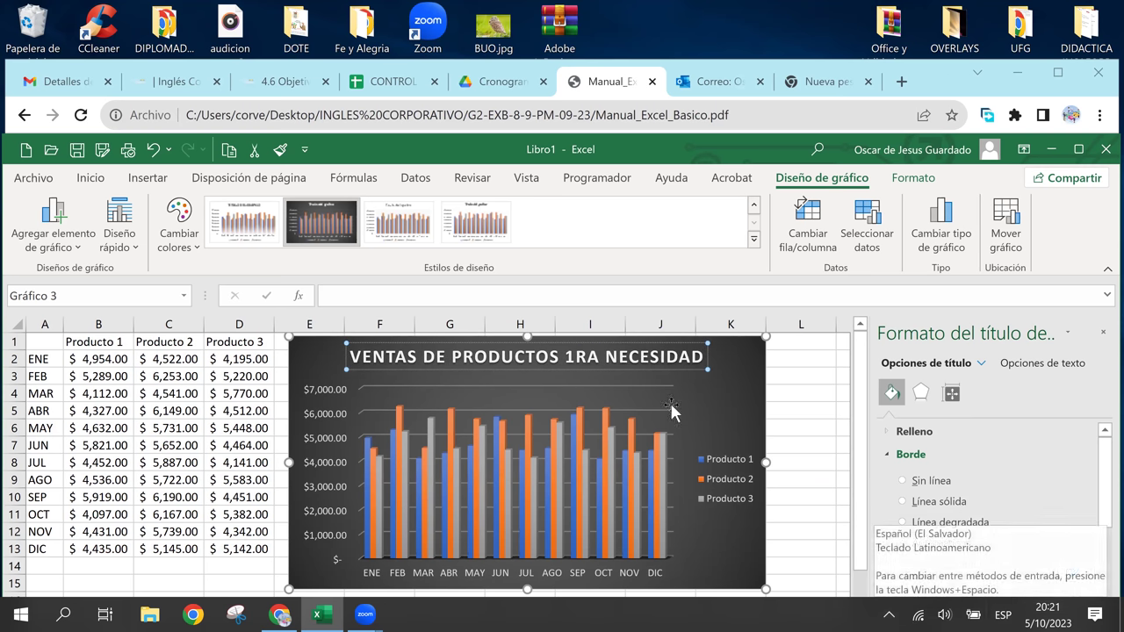
left_click(727, 411)
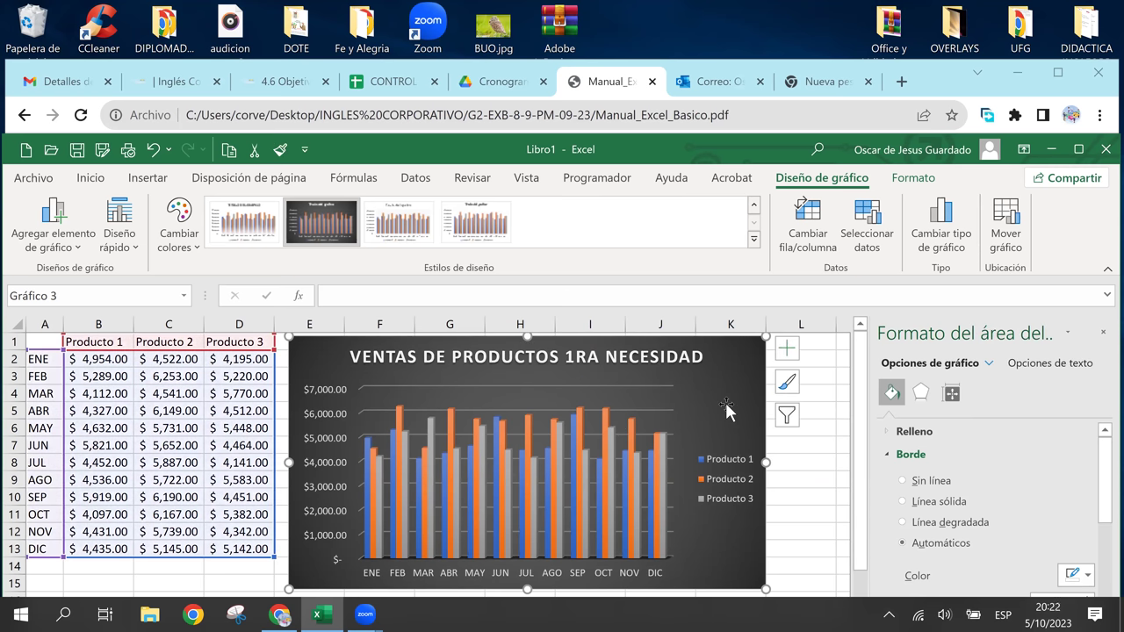
Step: Close the chart formatting pane and maximize the Excel workbook window
left_click(798, 465)
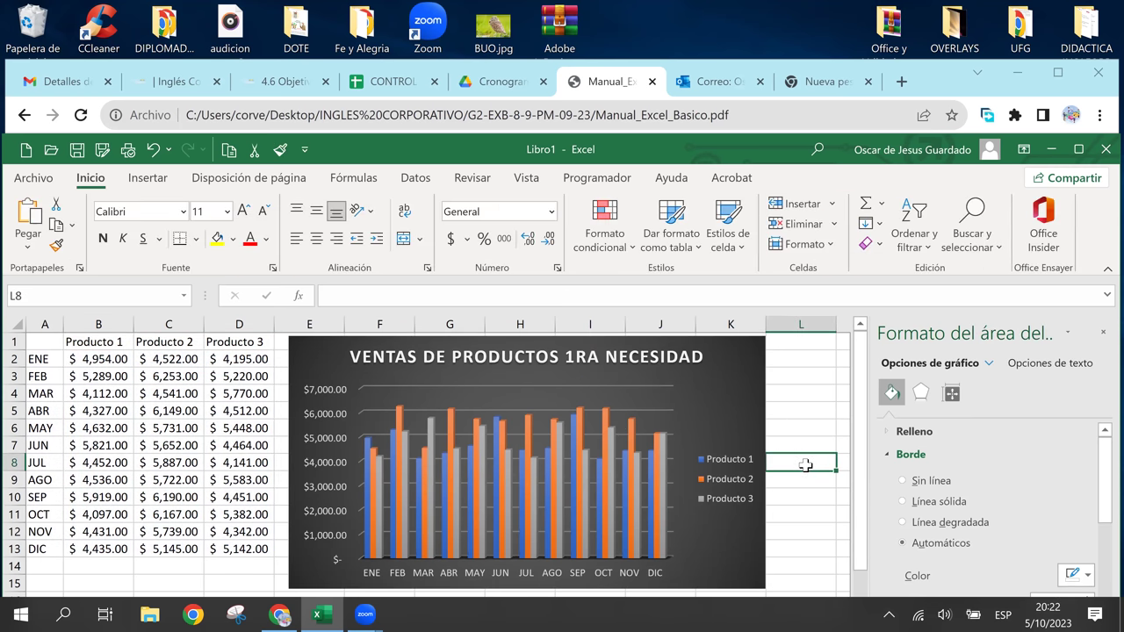
left_click(718, 418)
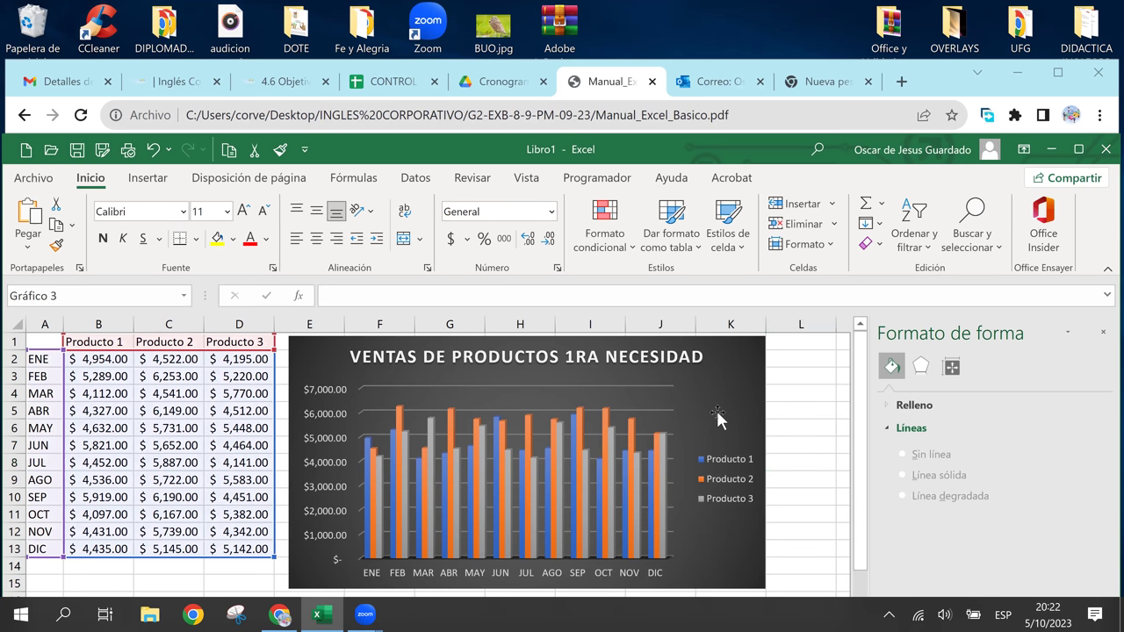
left_click(1104, 334)
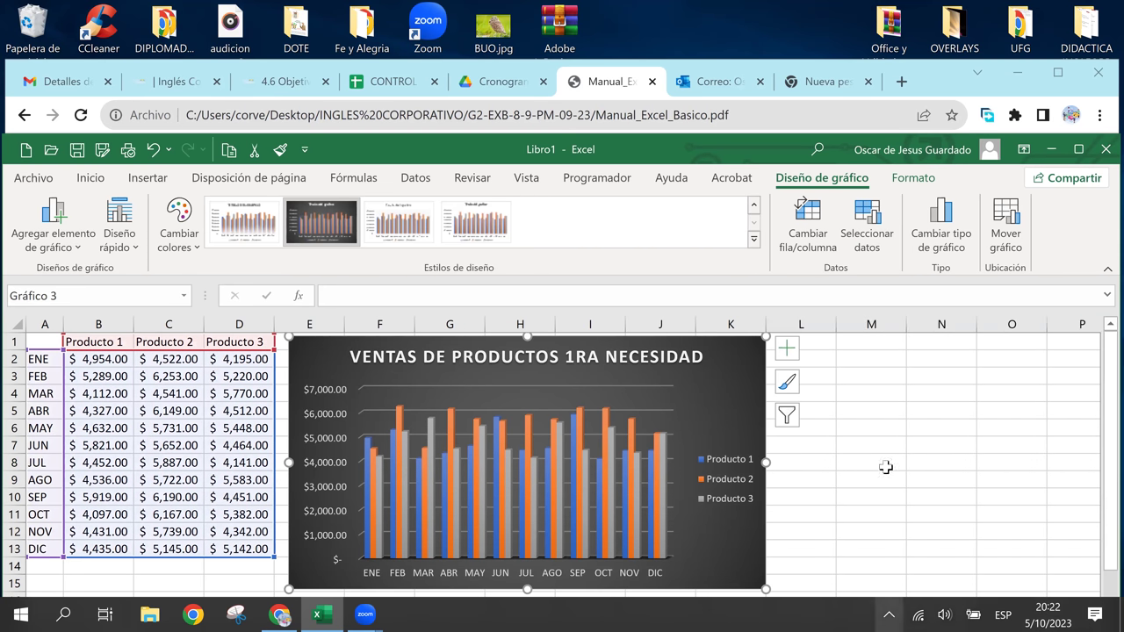
double_click(654, 146)
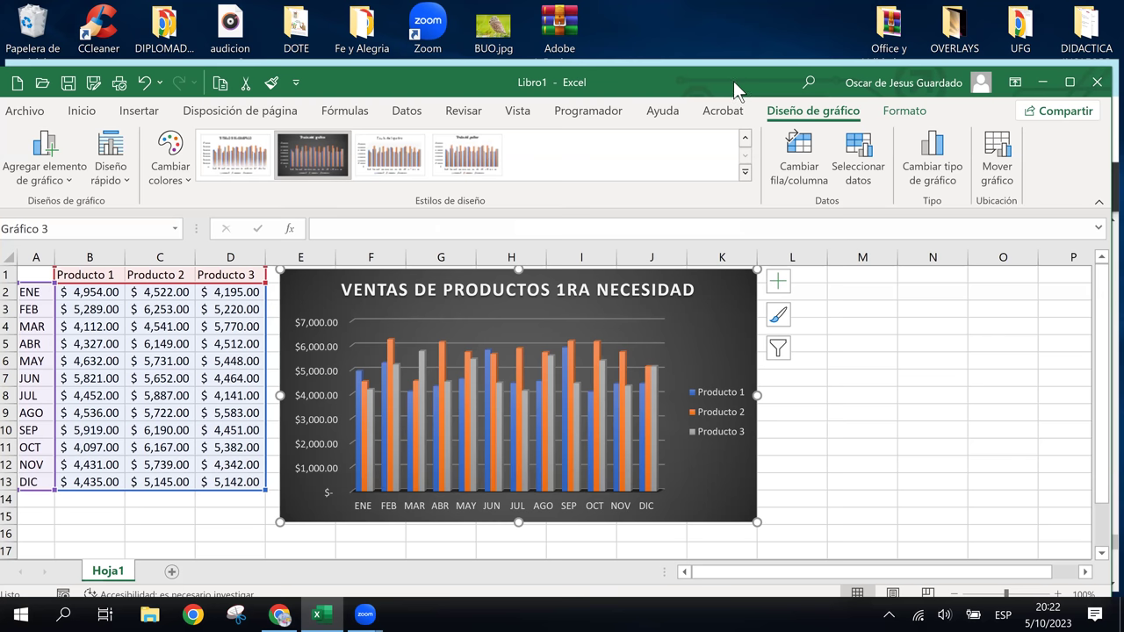
left_click_drag(733, 81, 733, 73)
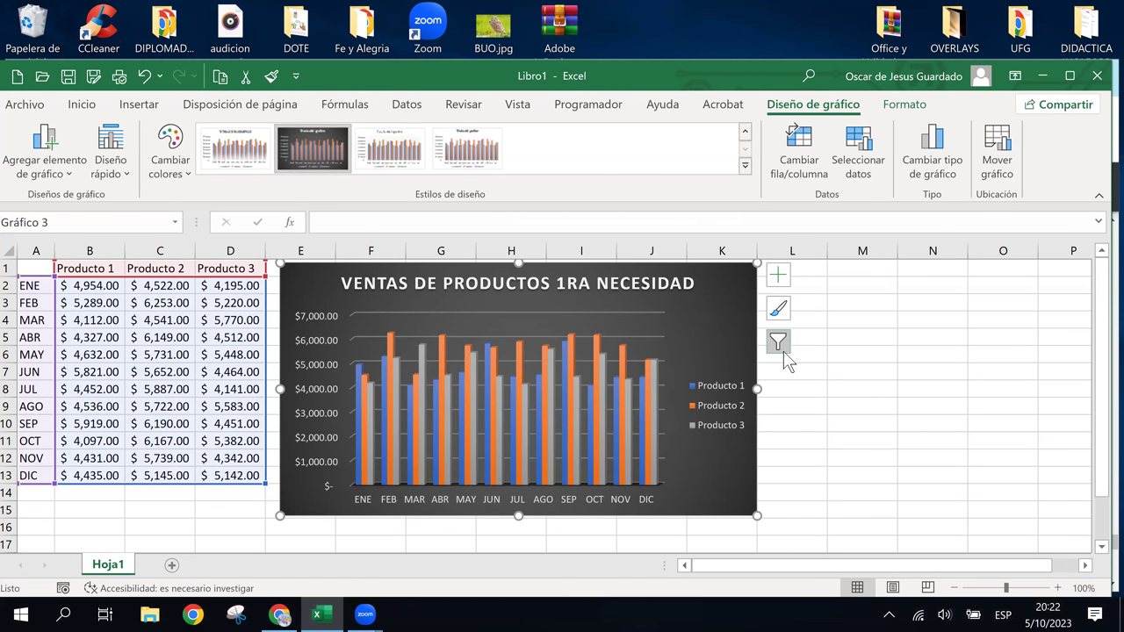
Step: Select the Producto 1 bars and the $7,000 gridline, then raise the speaker volume to 64
left_click(856, 474)
left_click(565, 417)
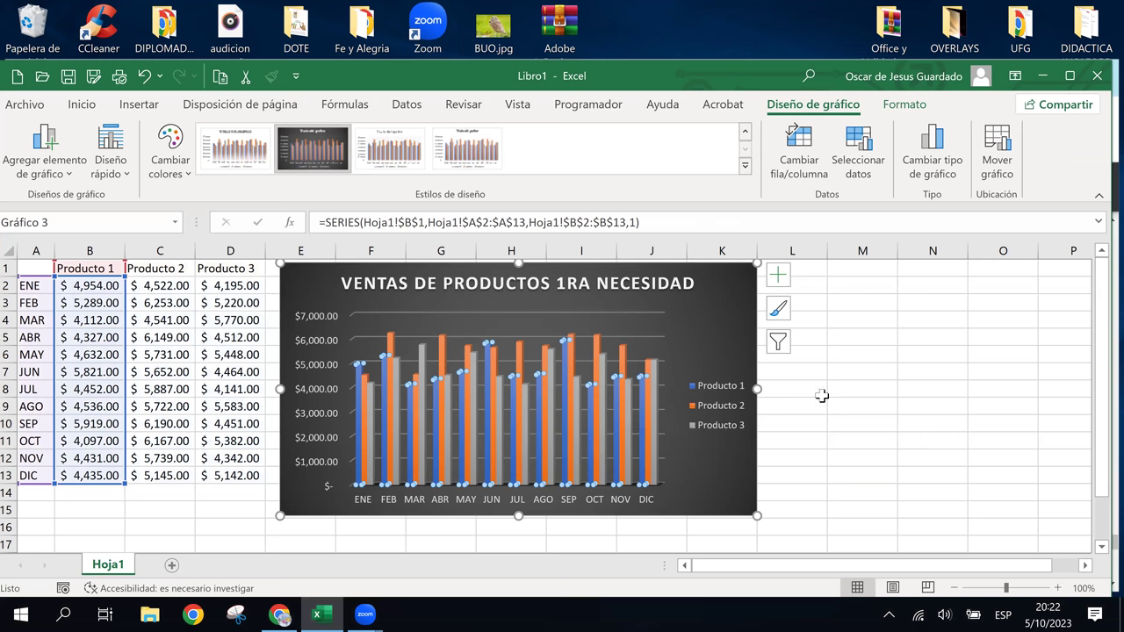
left_click(670, 318)
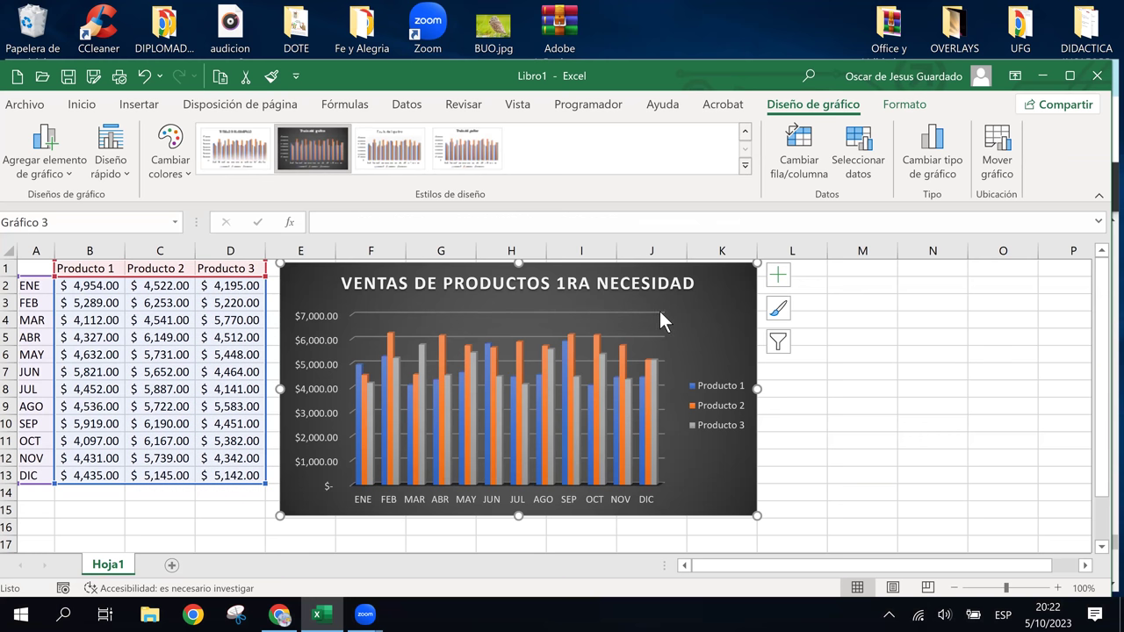
left_click(660, 314)
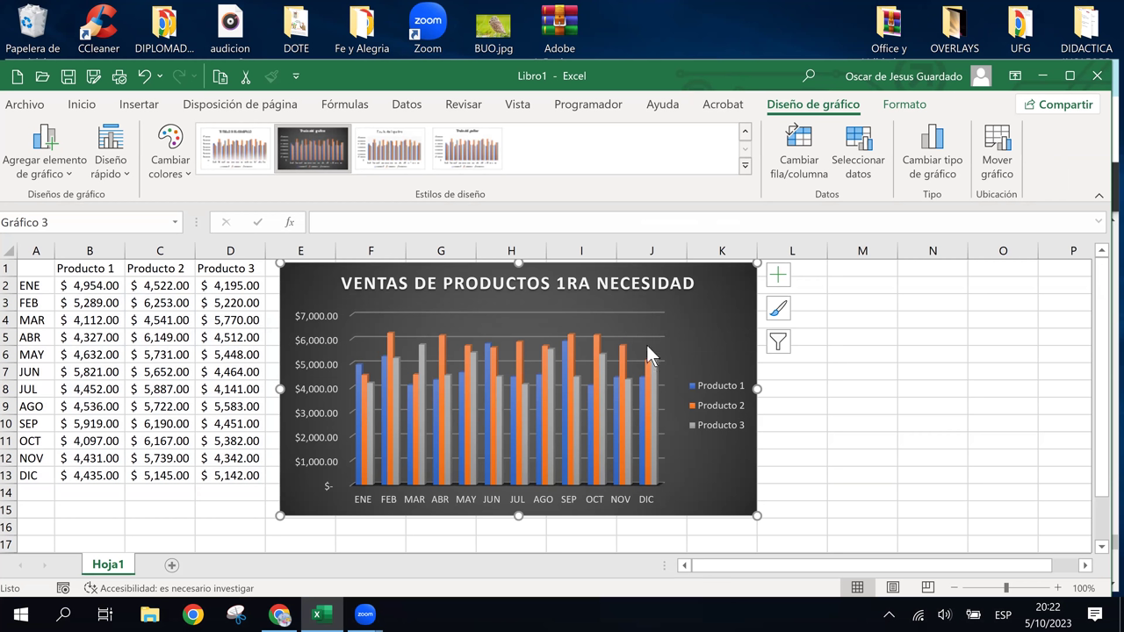
left_click(653, 316)
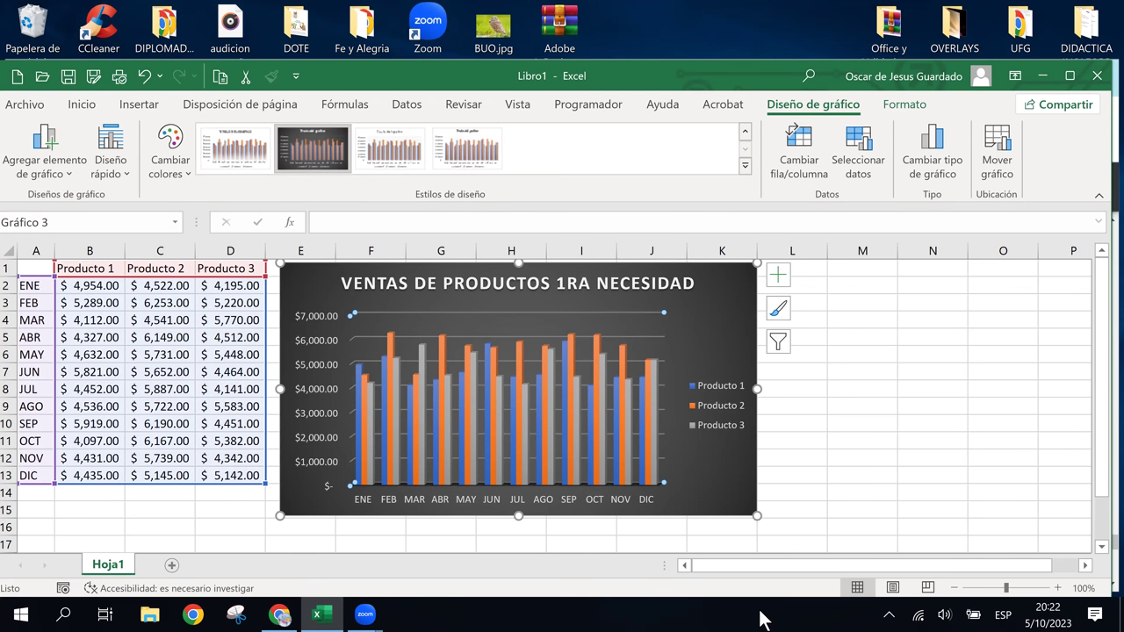
key("Escape")
left_click(948, 608)
left_click(993, 571)
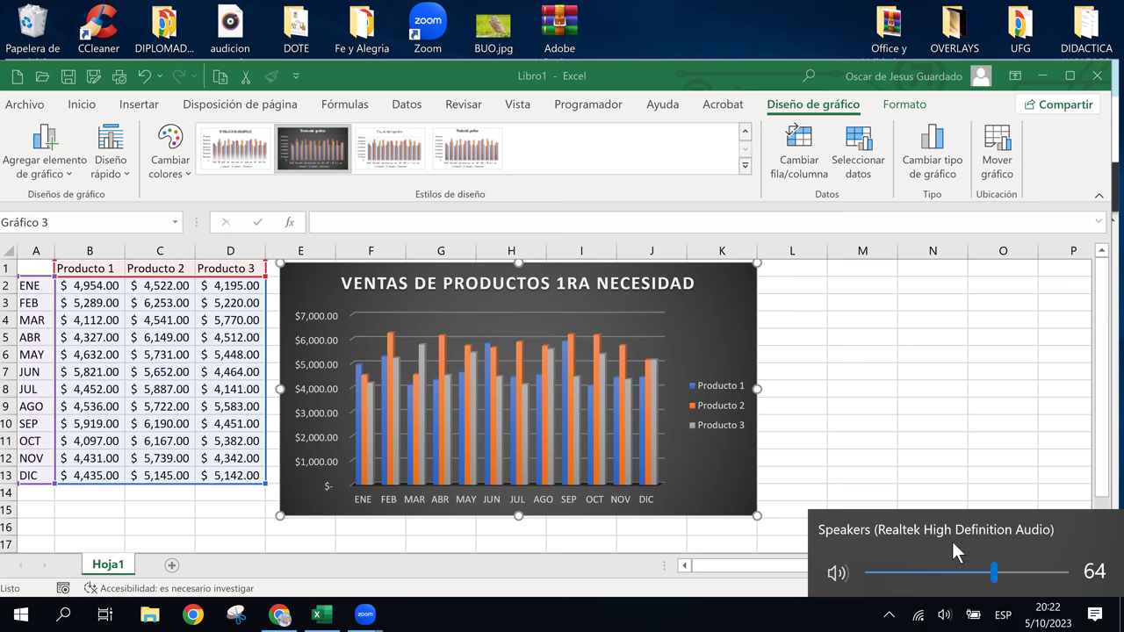
left_click(803, 357)
left_click(912, 378)
left_click(892, 342)
left_click(930, 369)
left_click(904, 324)
left_click(908, 389)
left_click(903, 325)
left_click(909, 374)
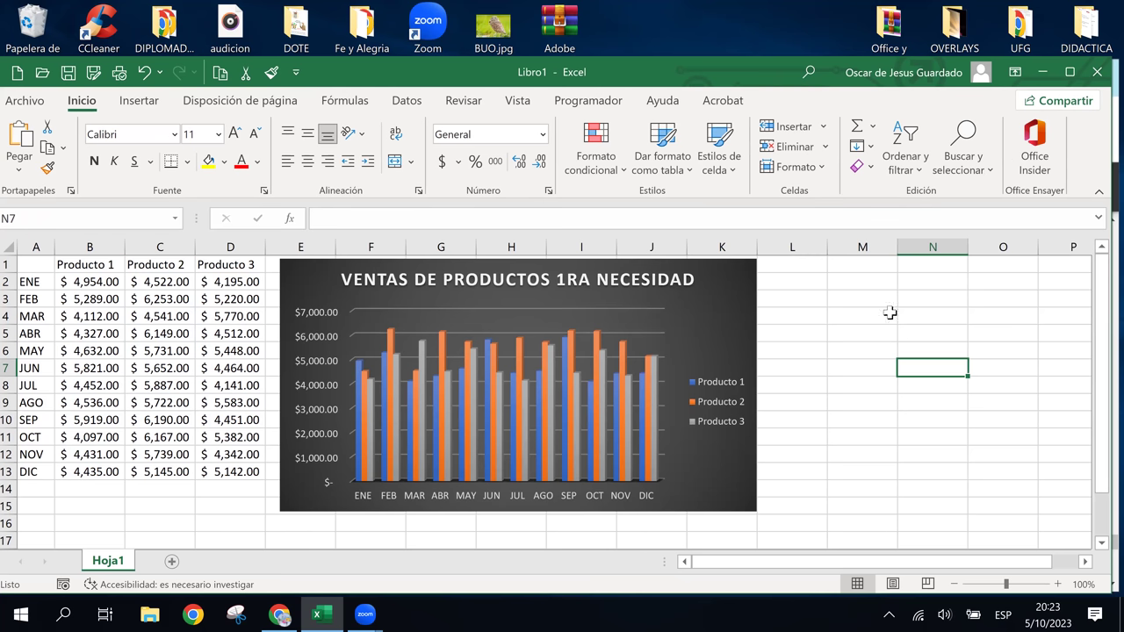
left_click(931, 347)
left_click(925, 364)
left_click(922, 334)
left_click(925, 365)
left_click(925, 348)
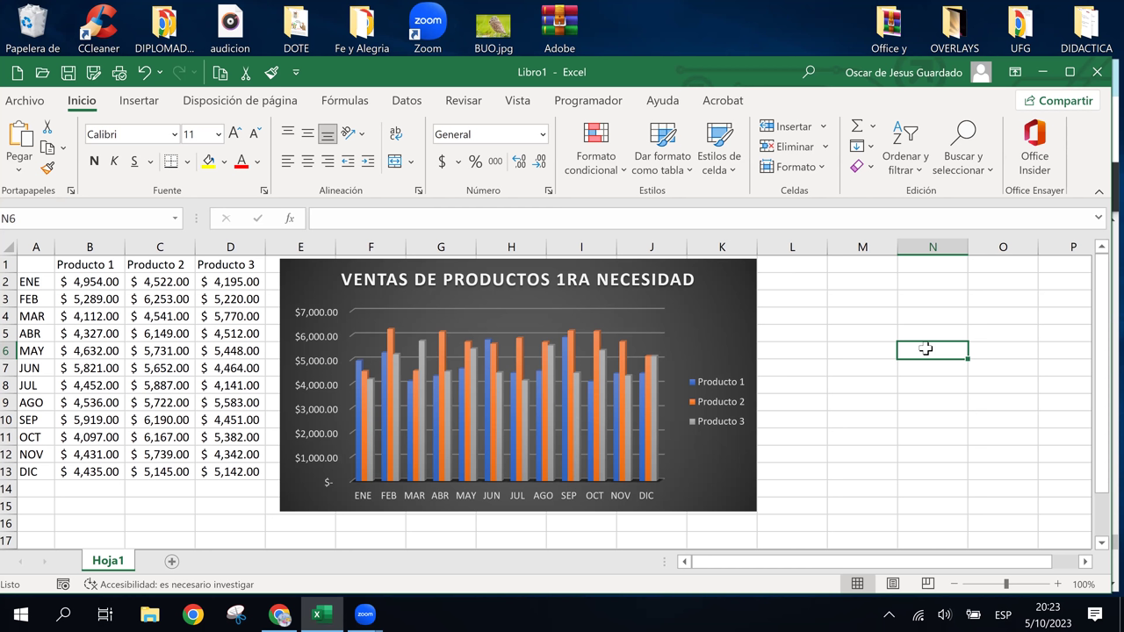
left_click(934, 316)
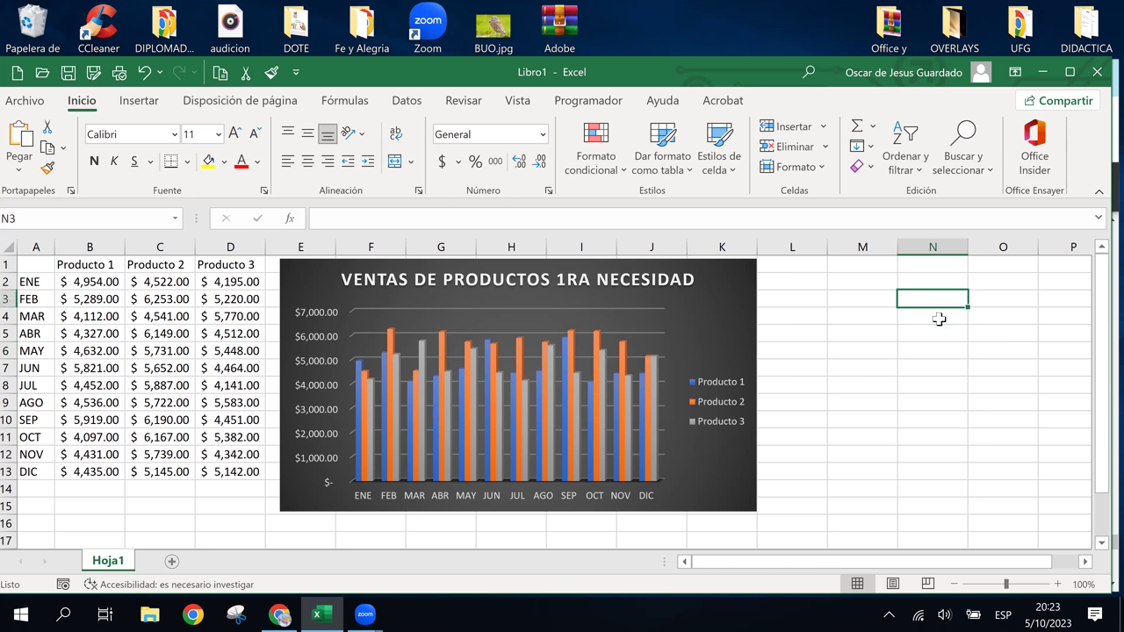
left_click(941, 472)
left_click(933, 409)
left_click(932, 357)
left_click(932, 310)
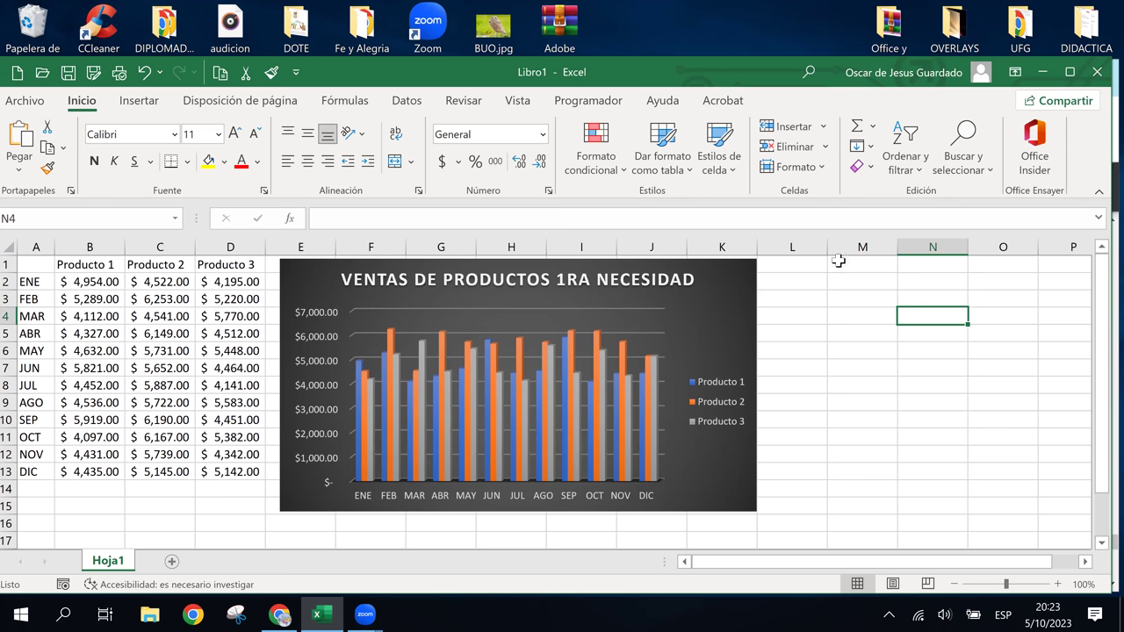
left_click(971, 356)
left_click(958, 330)
left_click(946, 386)
left_click(942, 315)
left_click(948, 336)
left_click(1010, 333)
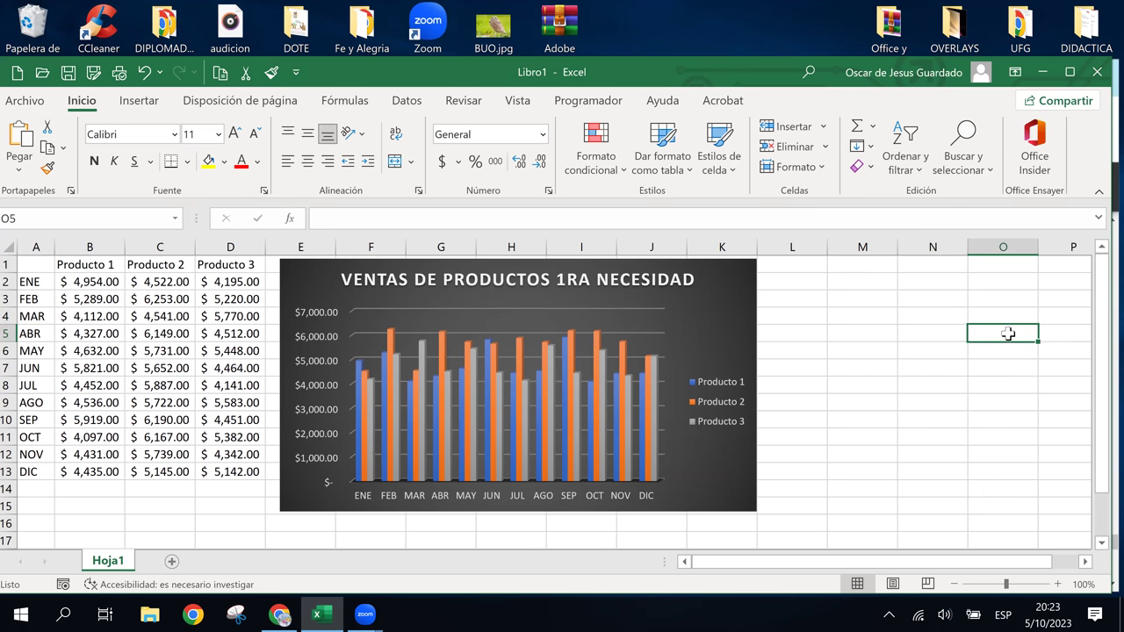
left_click(952, 348)
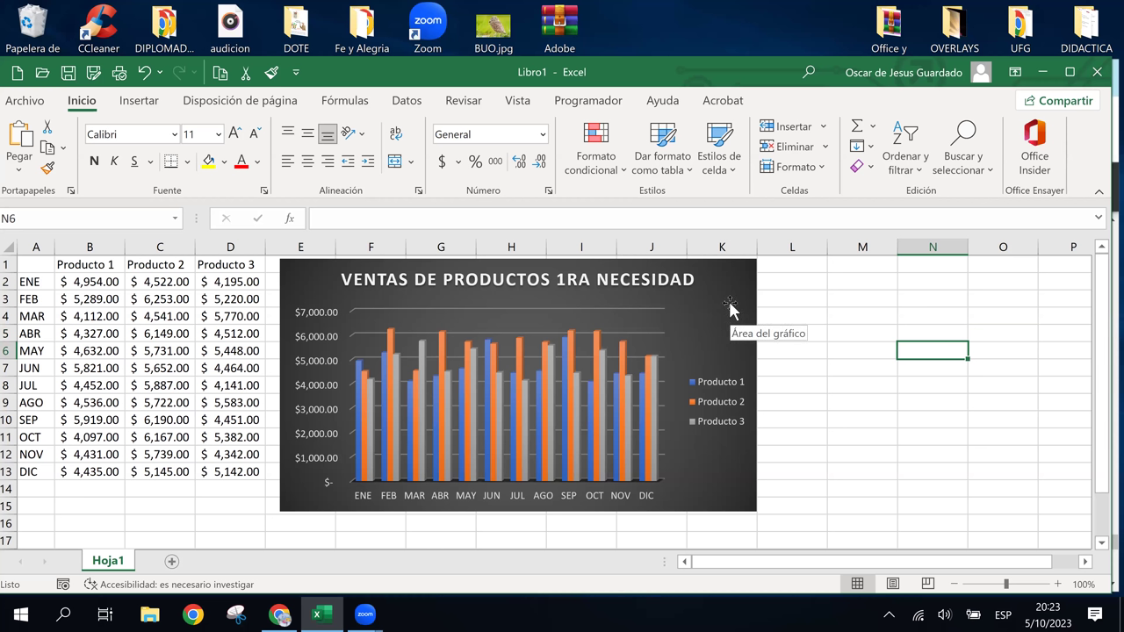
left_click(660, 309)
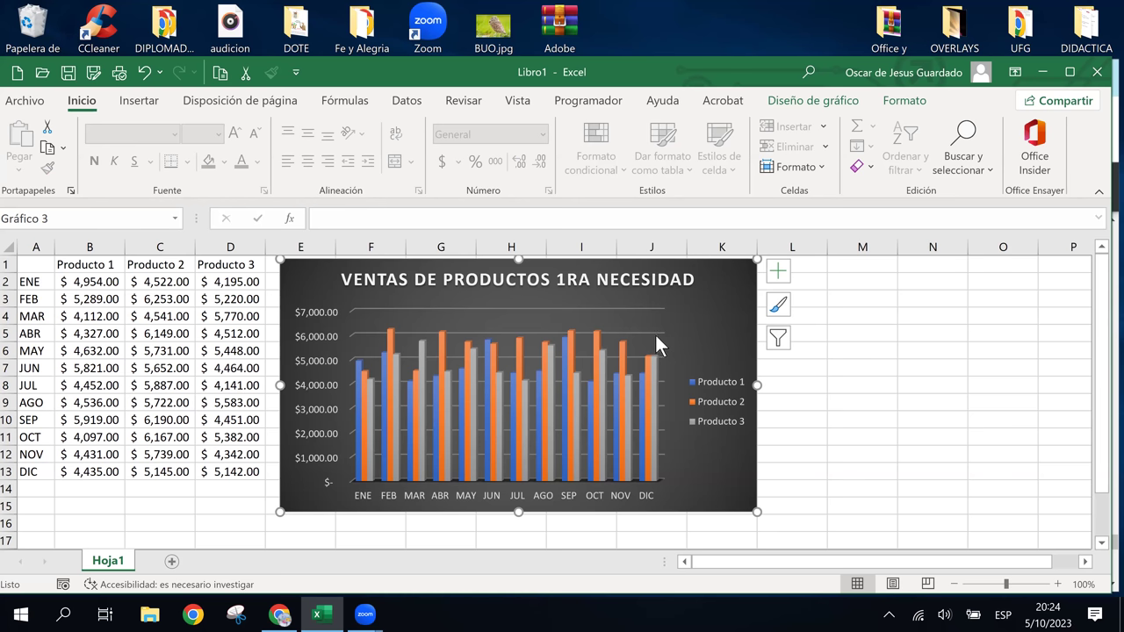
left_click(966, 387)
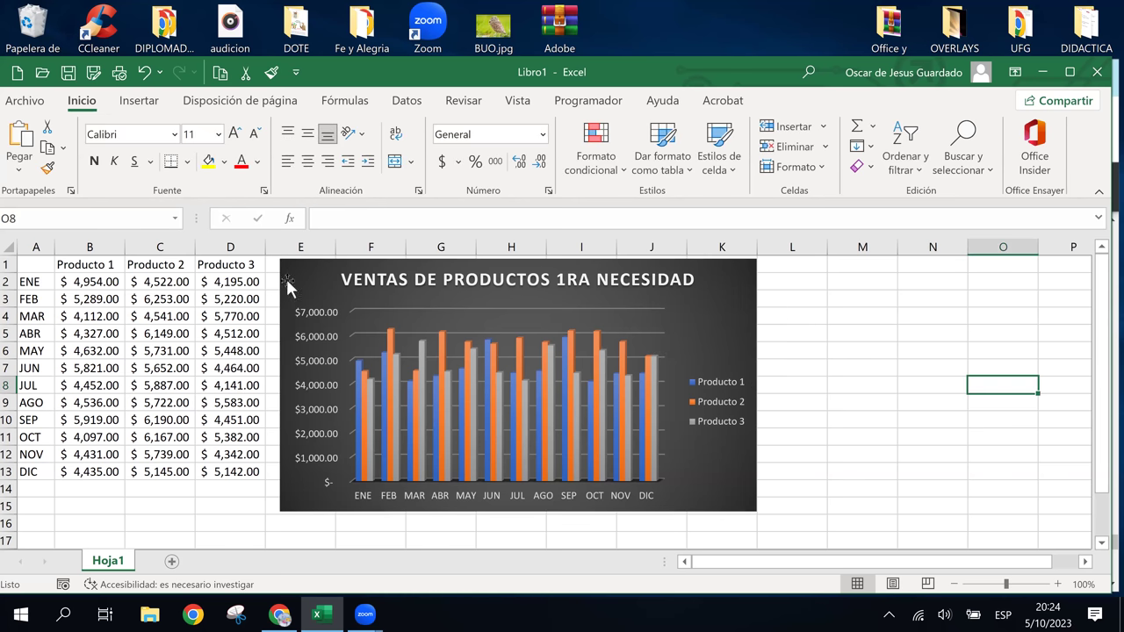
left_click(350, 310)
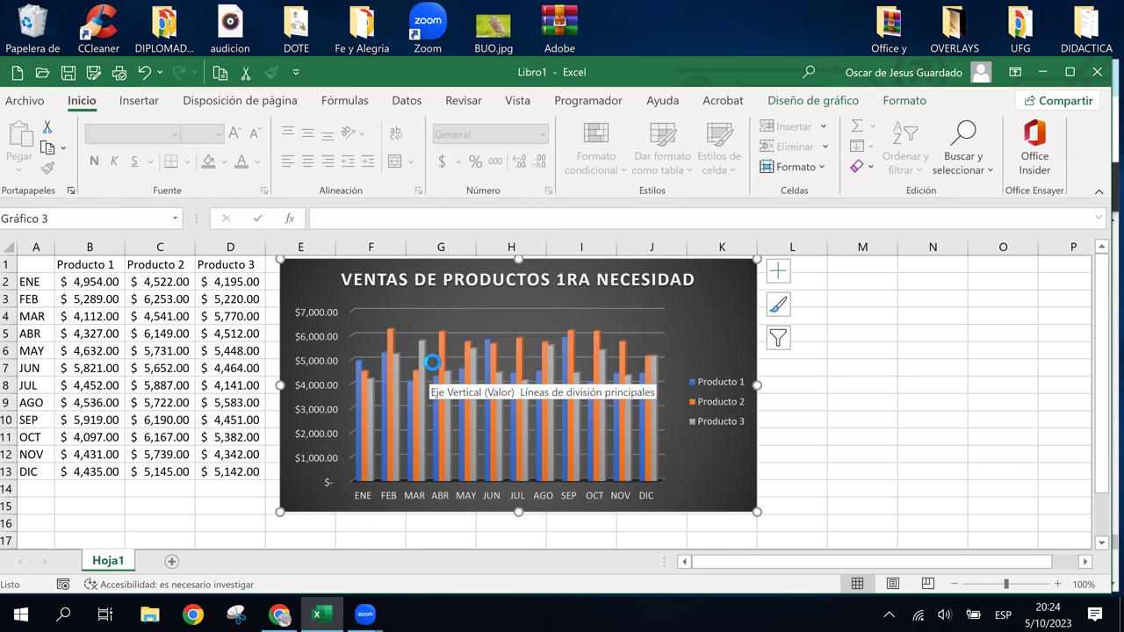
scroll(428, 362, "up", 1, "ctrl")
Step: Zoom the sheet to 145% and collapse the ribbon with Ctrl+F1
scroll(432, 361, "up", 2, "ctrl")
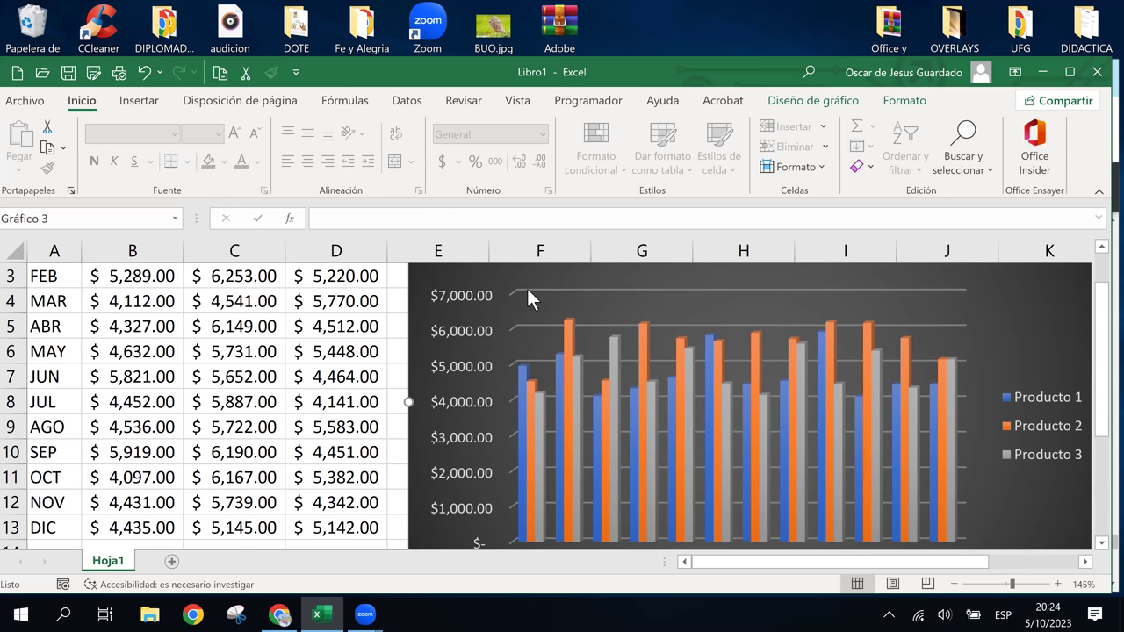
left_click(970, 325)
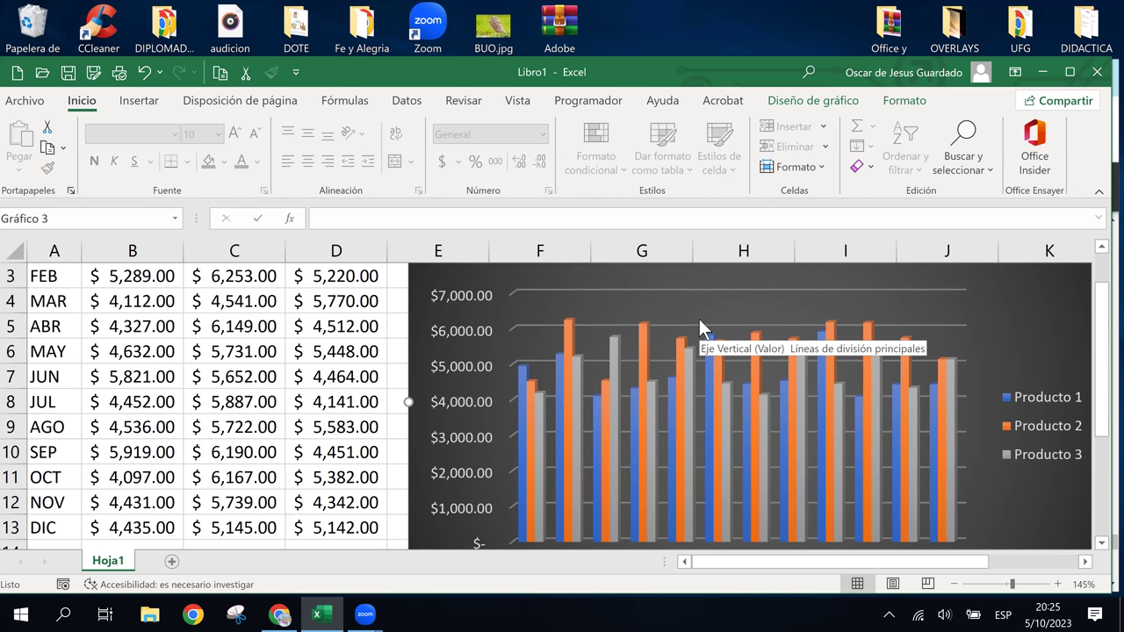
key("ctrl+F1")
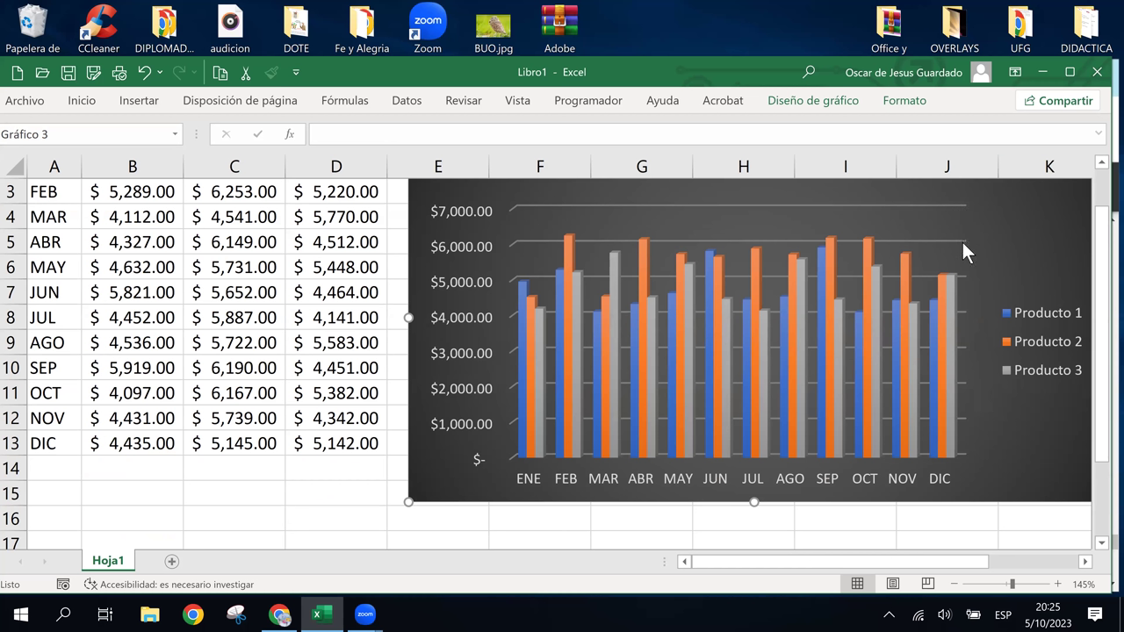
Step: Try light orange gridlines, undo the change, and select the chart's side wall
double_click(523, 207)
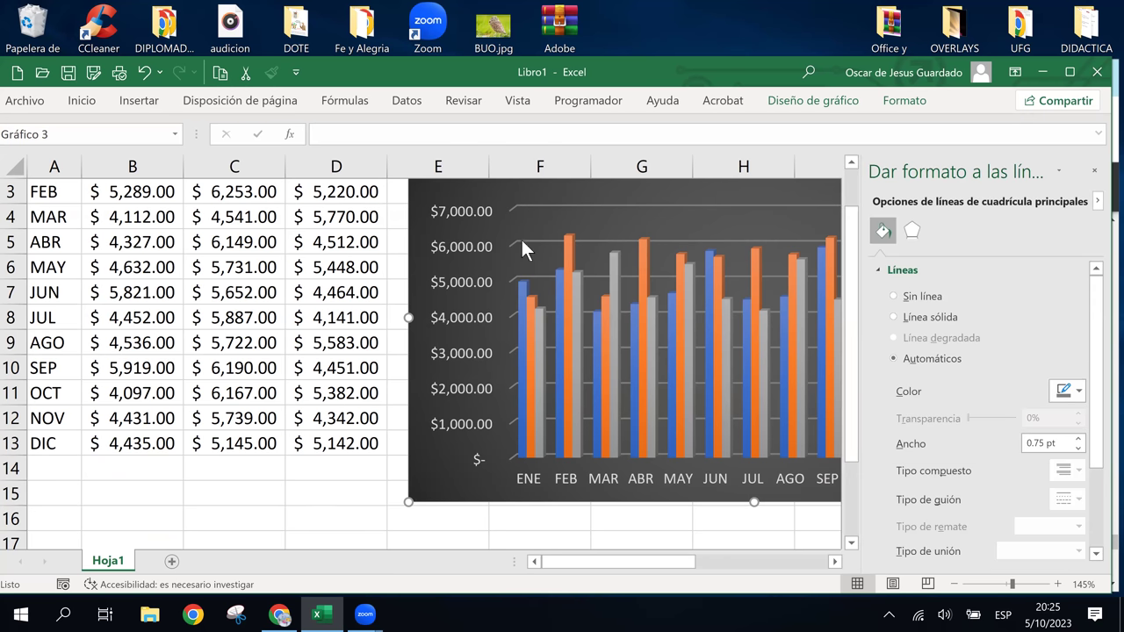
left_click(1067, 391)
left_click(1055, 460)
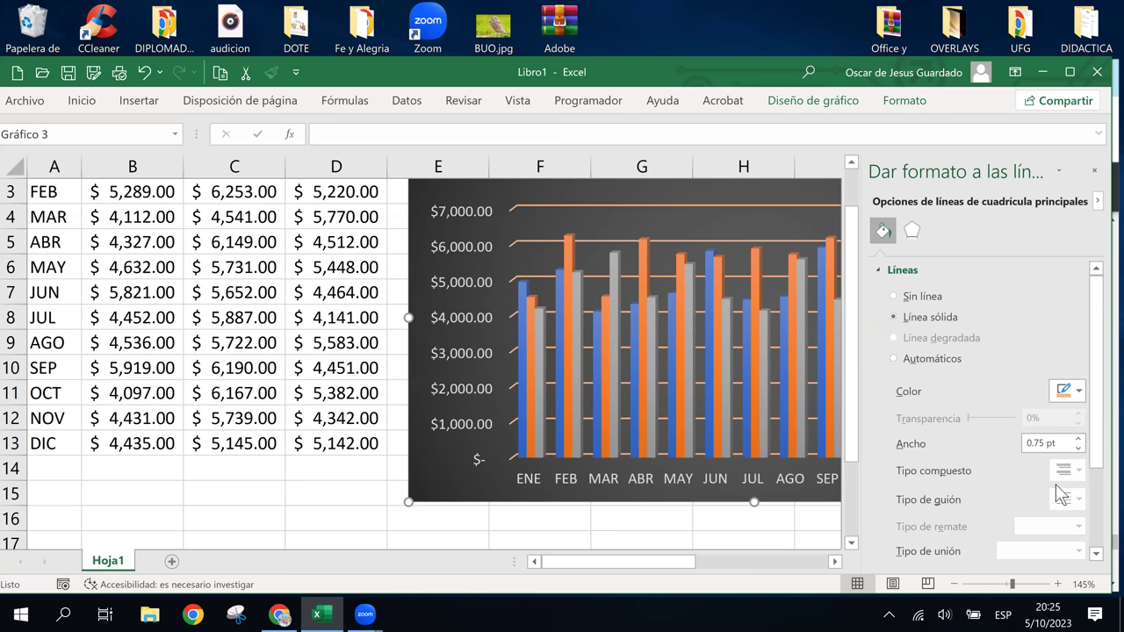
key("ctrl+z")
left_click(523, 220)
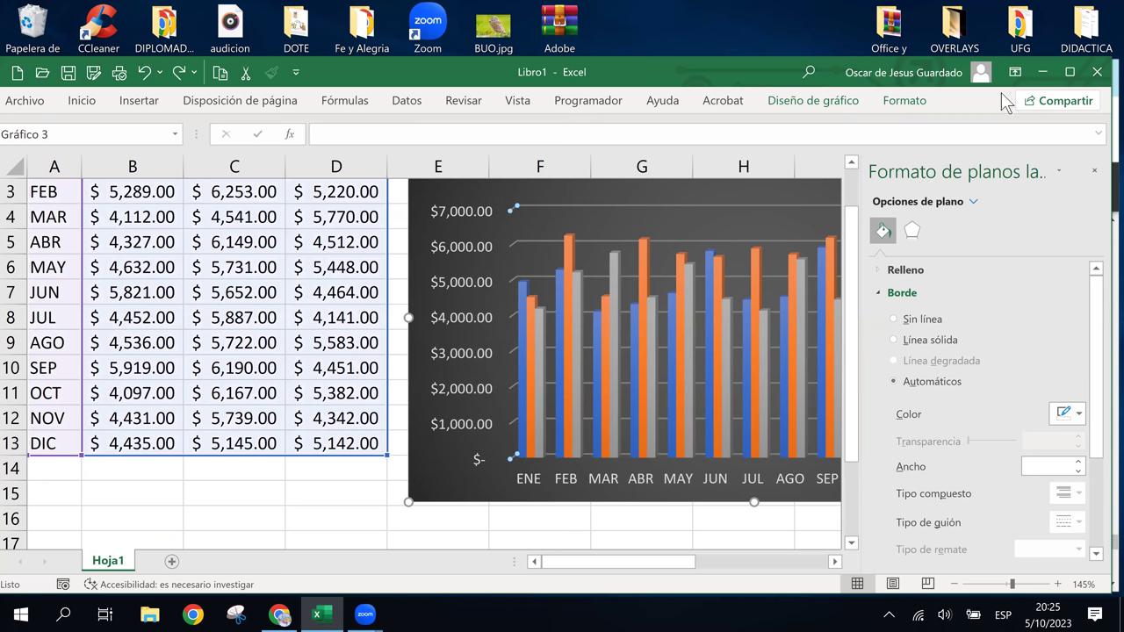
Step: Give the side wall a solid 0.75 pt border in a light theme colour via Formato de planos laterales
left_click(1094, 170)
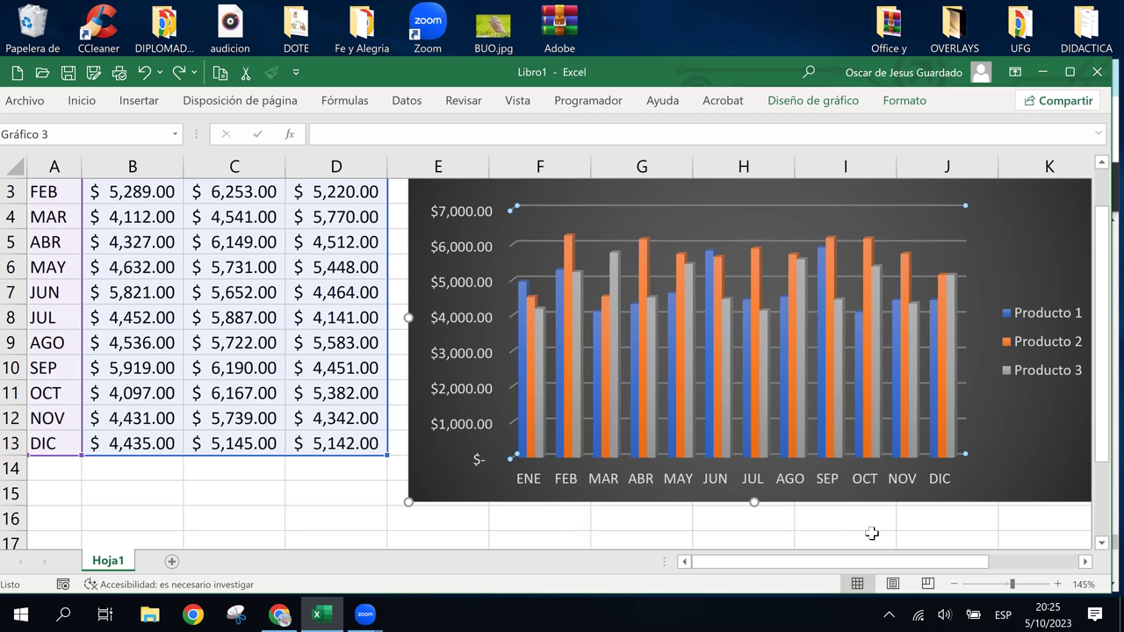
key("shift+F10")
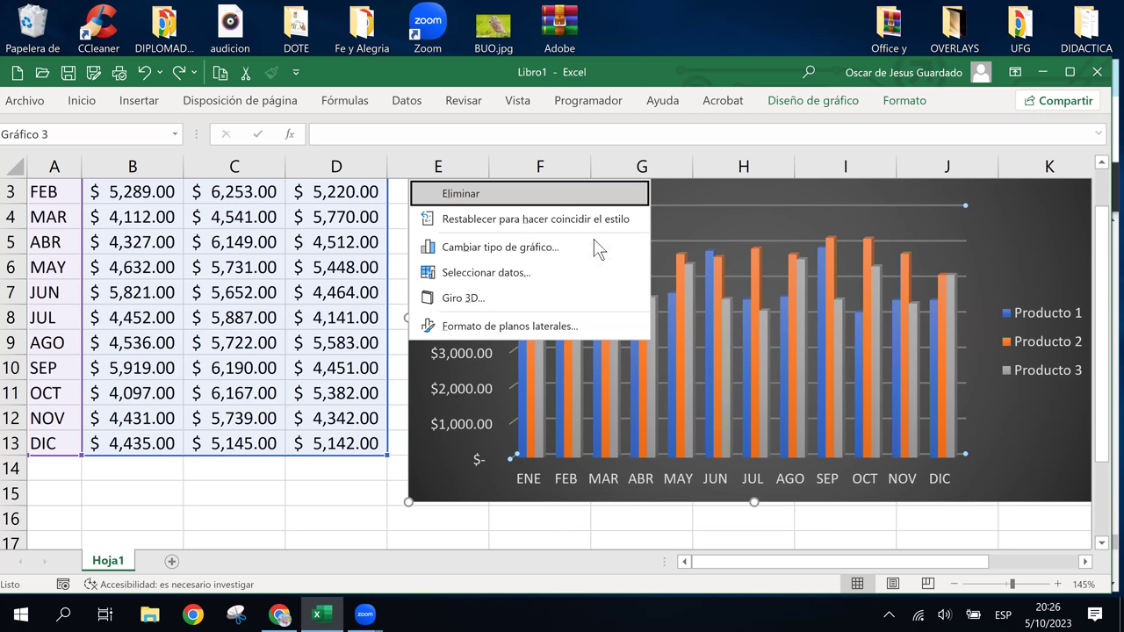
left_click(511, 327)
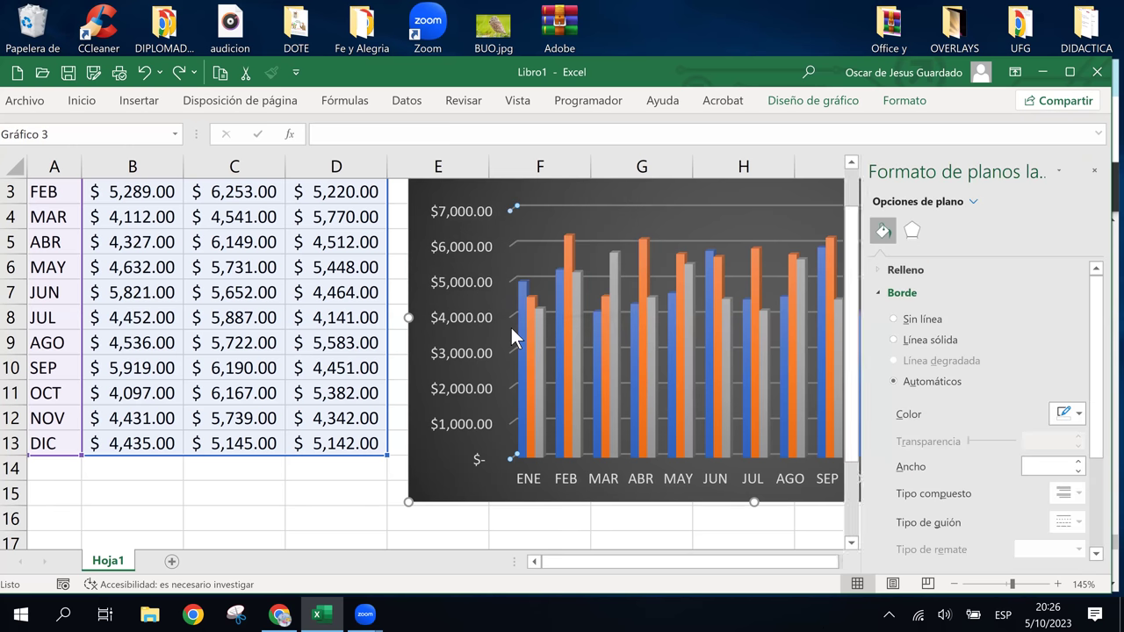
left_click(1079, 412)
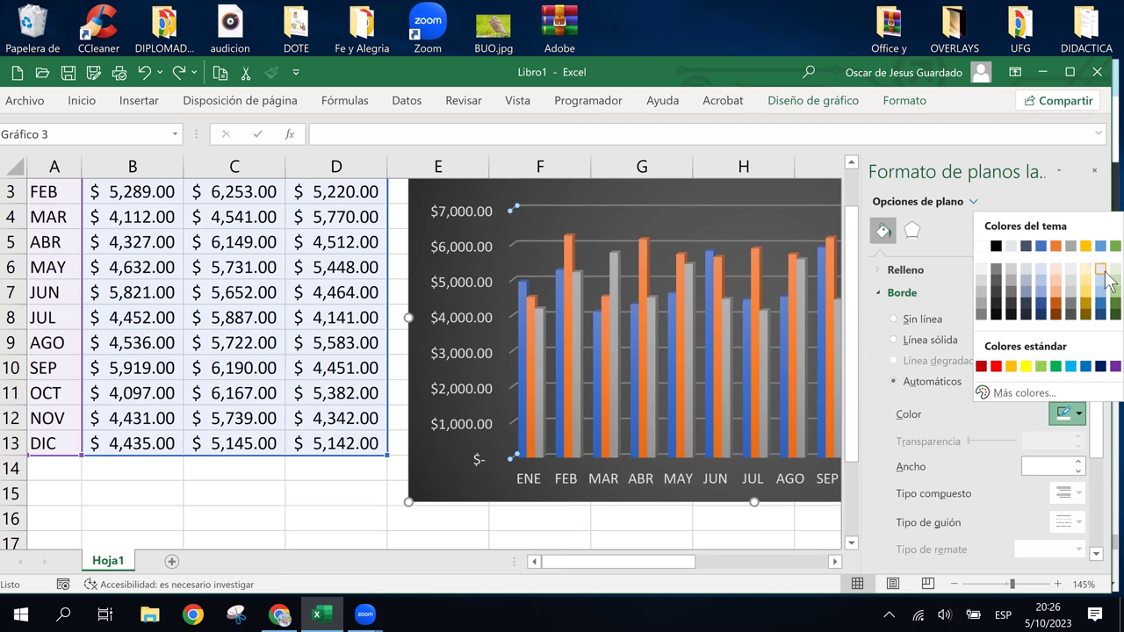
left_click(1108, 279)
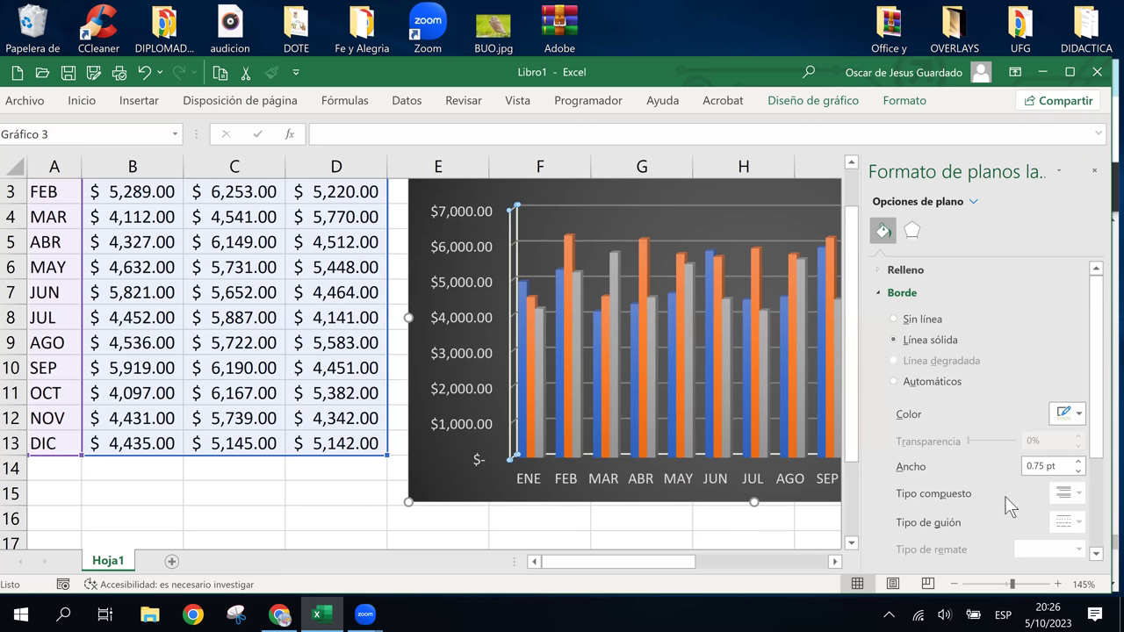
scroll(971, 502, "down", 1)
scroll(971, 502, "down", 1)
scroll(971, 502, "down", 1)
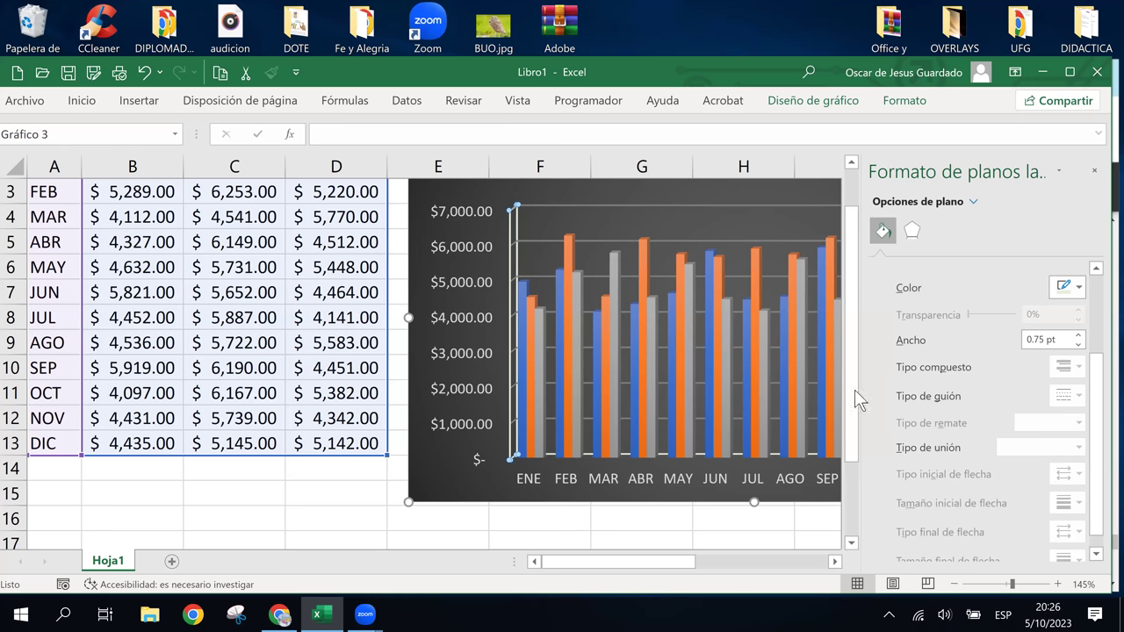
Step: Select the chart's side wall and change its line colour to light orange
left_click(555, 203)
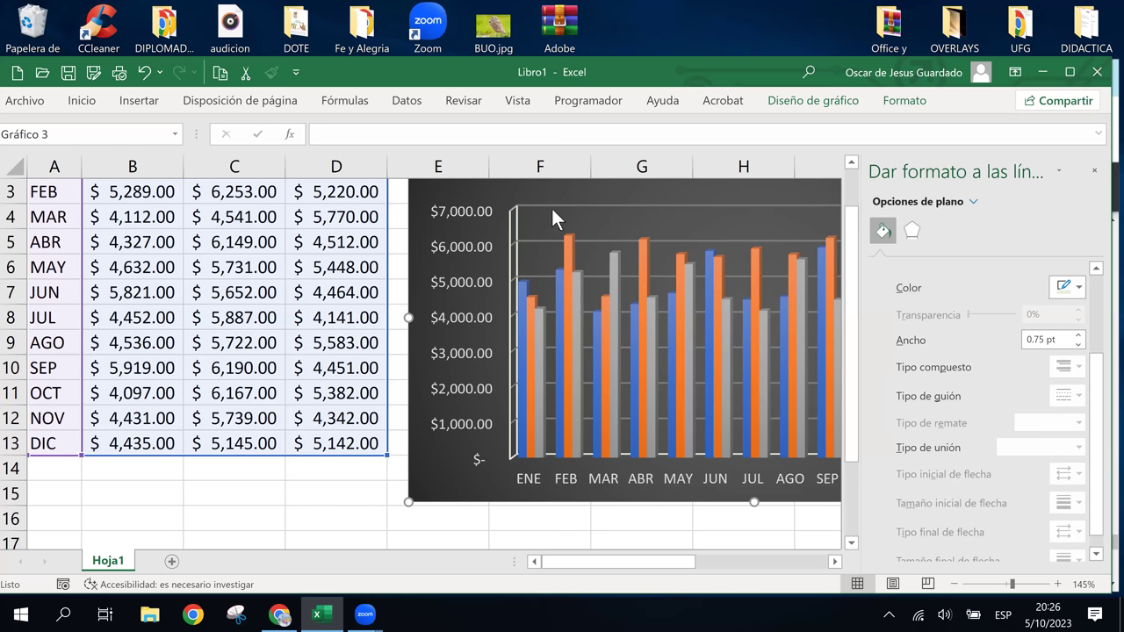
left_click(825, 562)
left_click_drag(769, 557, 660, 562)
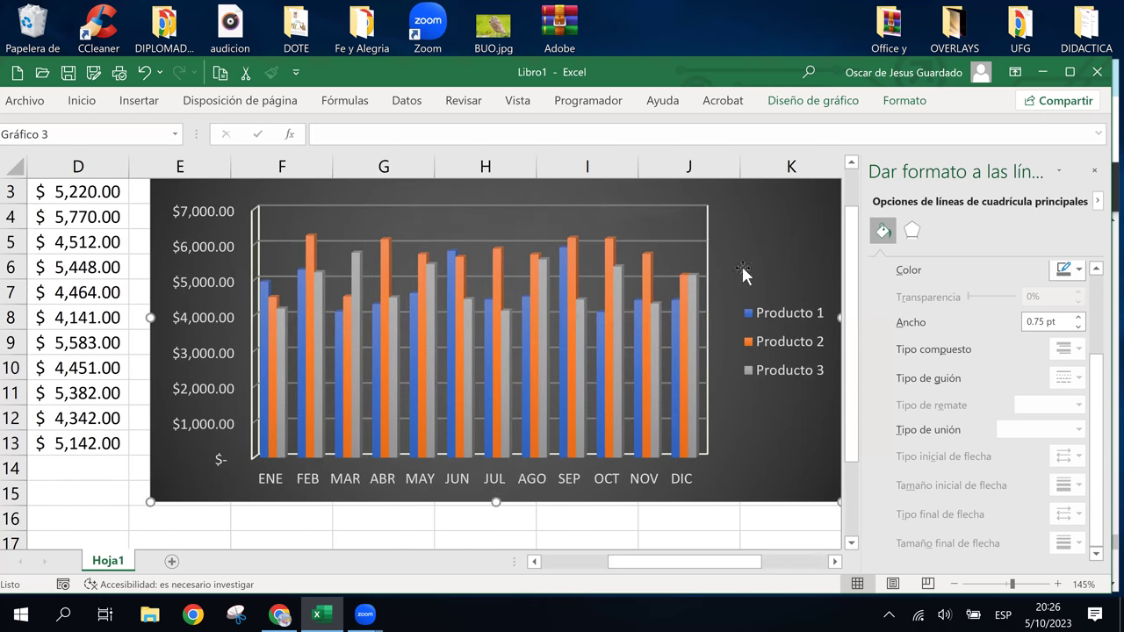
left_click(688, 216)
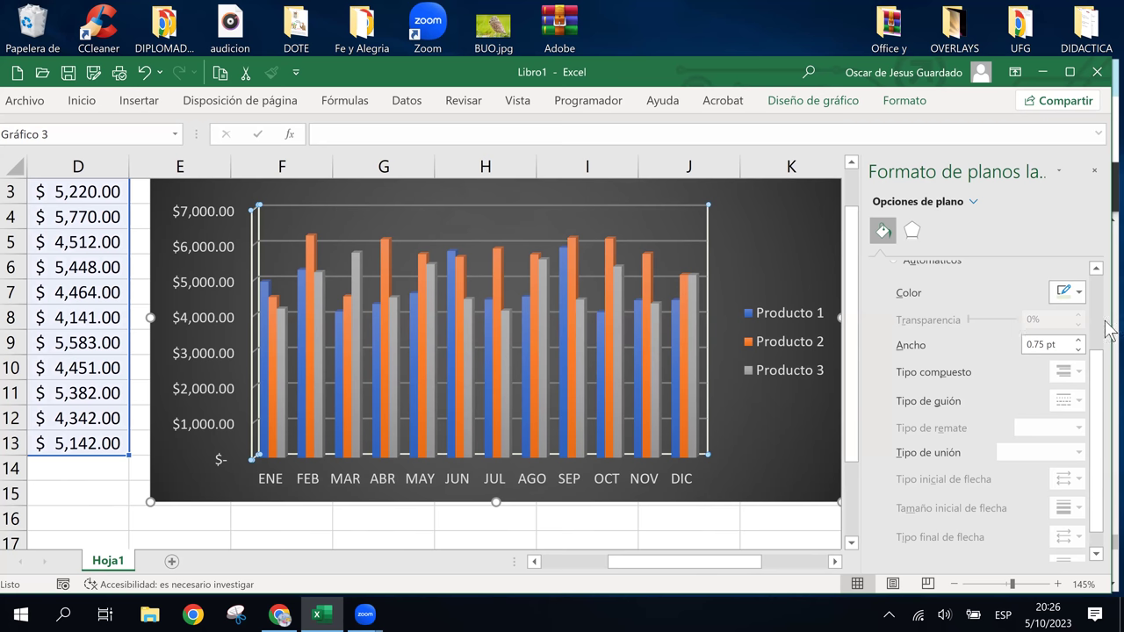
left_click(1080, 294)
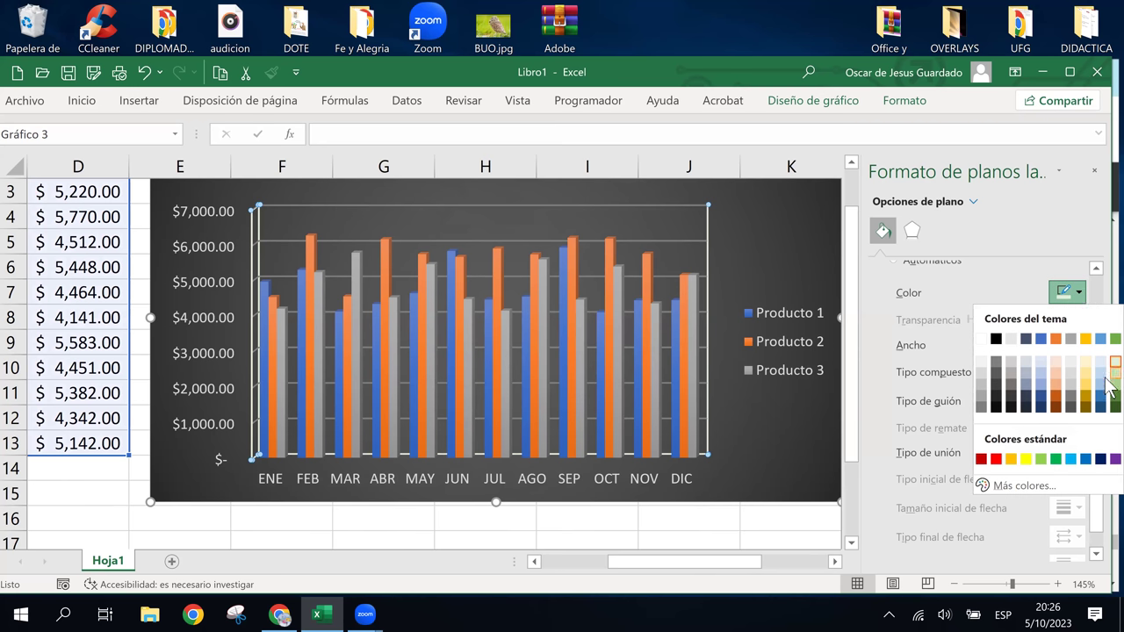
left_click(1105, 373)
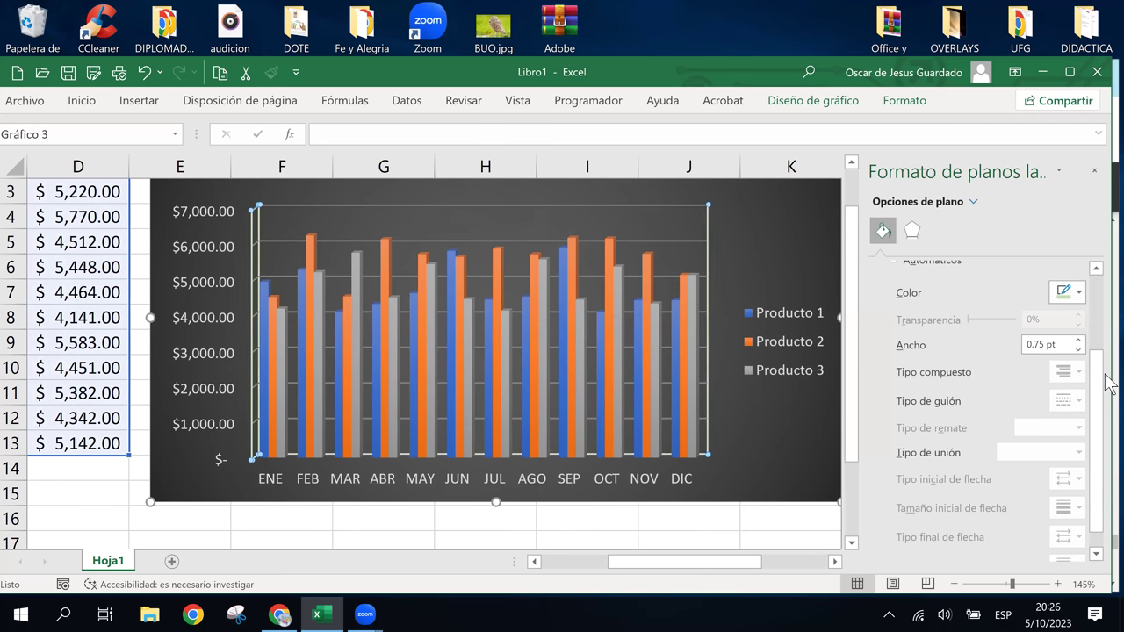
left_click(1078, 293)
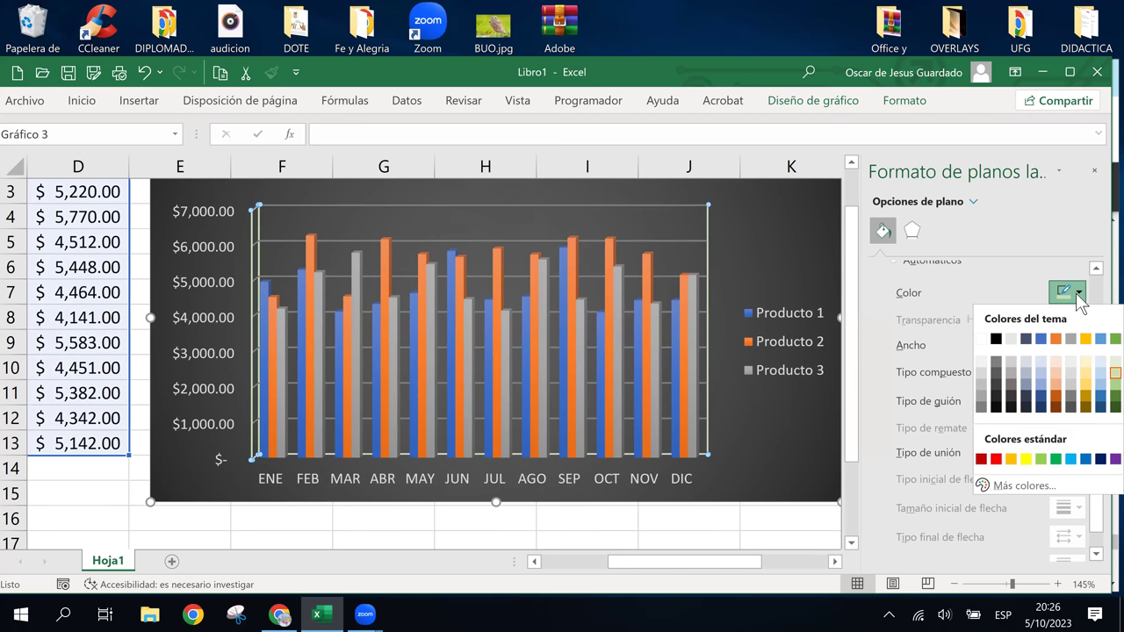
left_click(1055, 372)
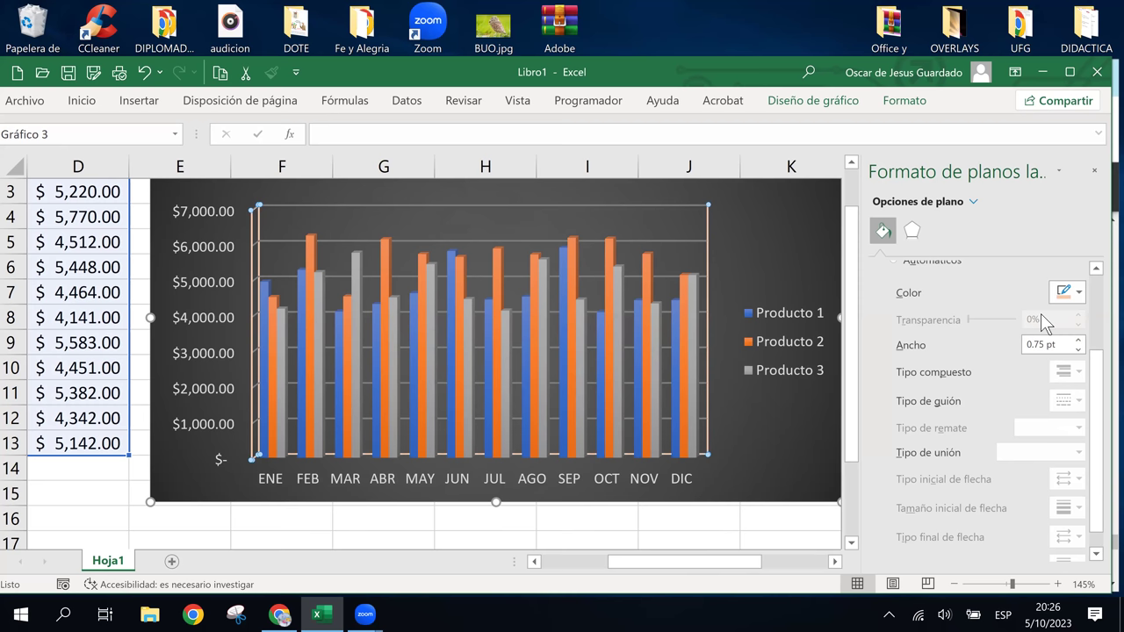
Step: Try a very pale wall border, then give a single side wall a light orange border
left_click(1063, 294)
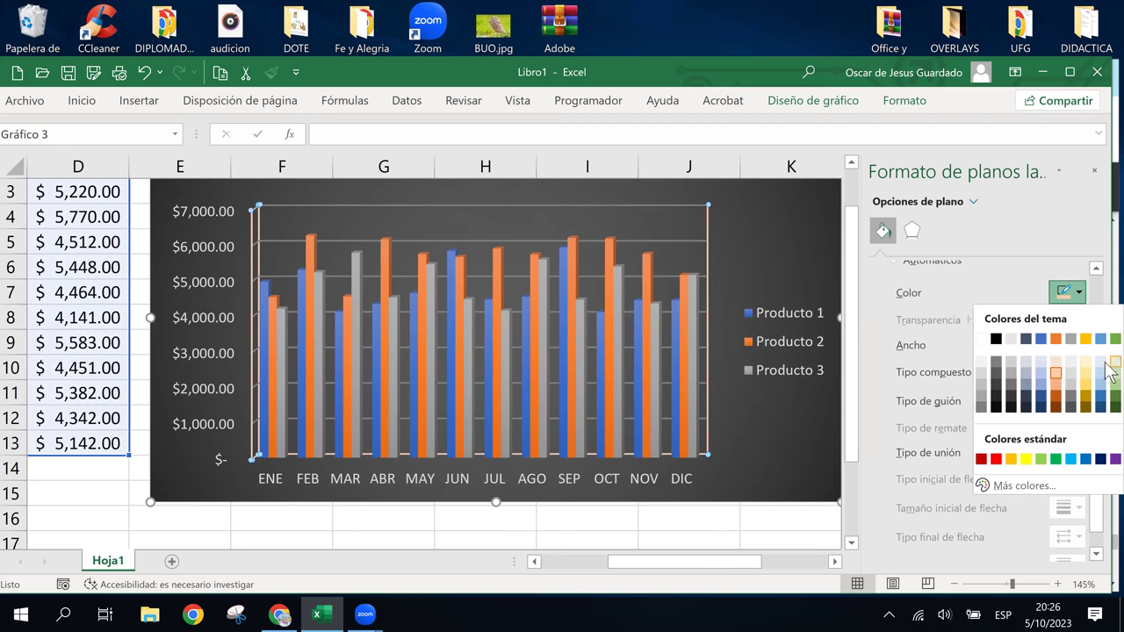
left_click(1102, 361)
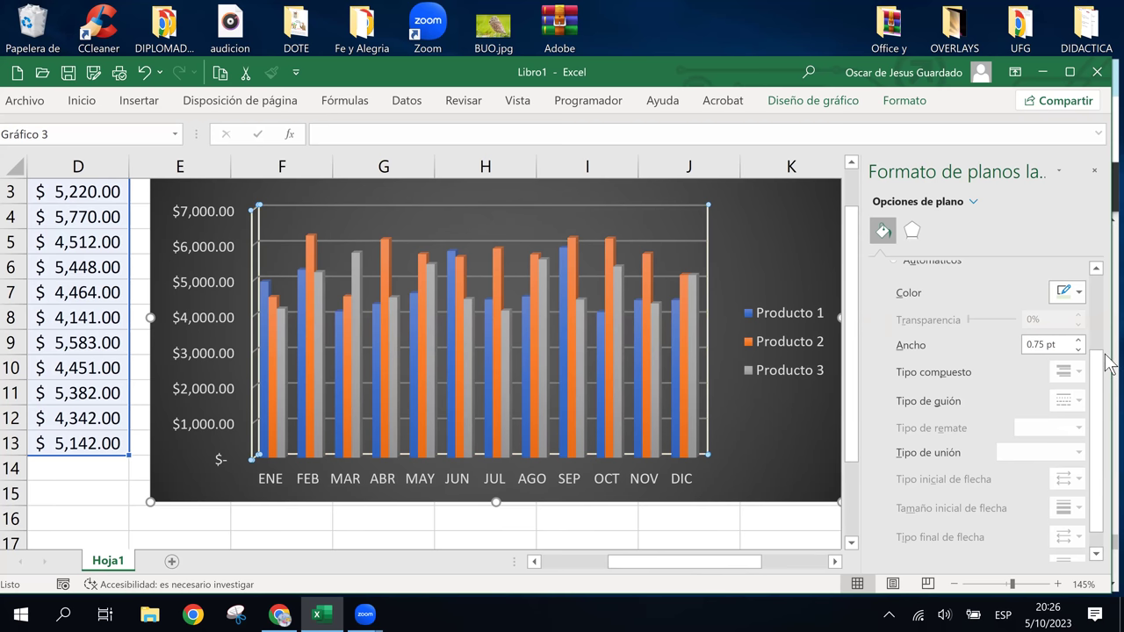
left_click(681, 218)
left_click(1064, 292)
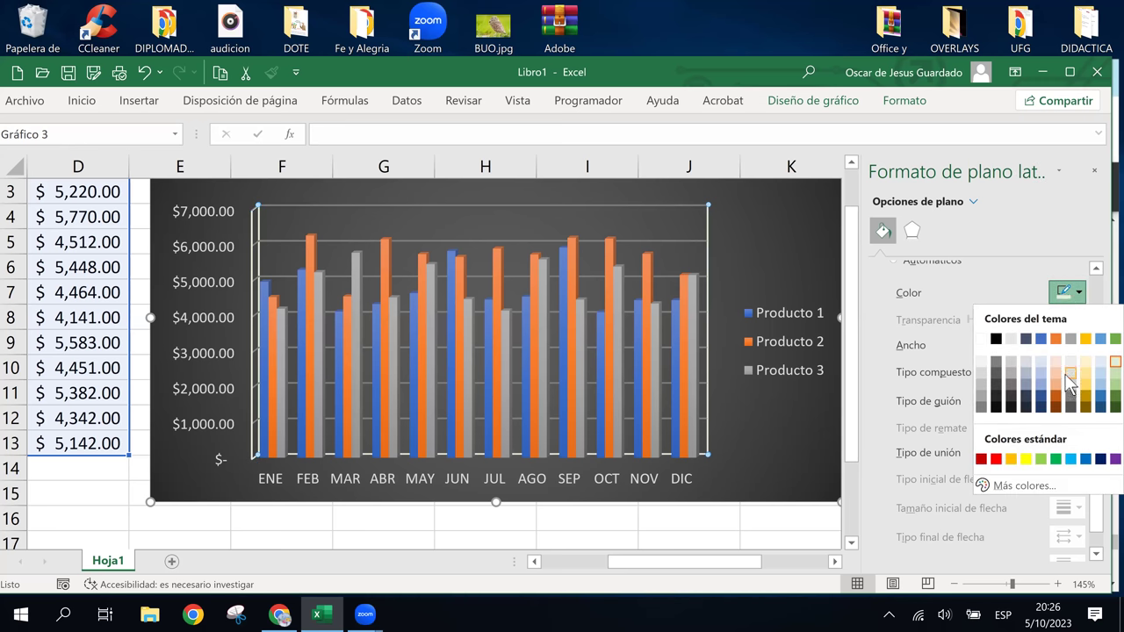
left_click(1055, 373)
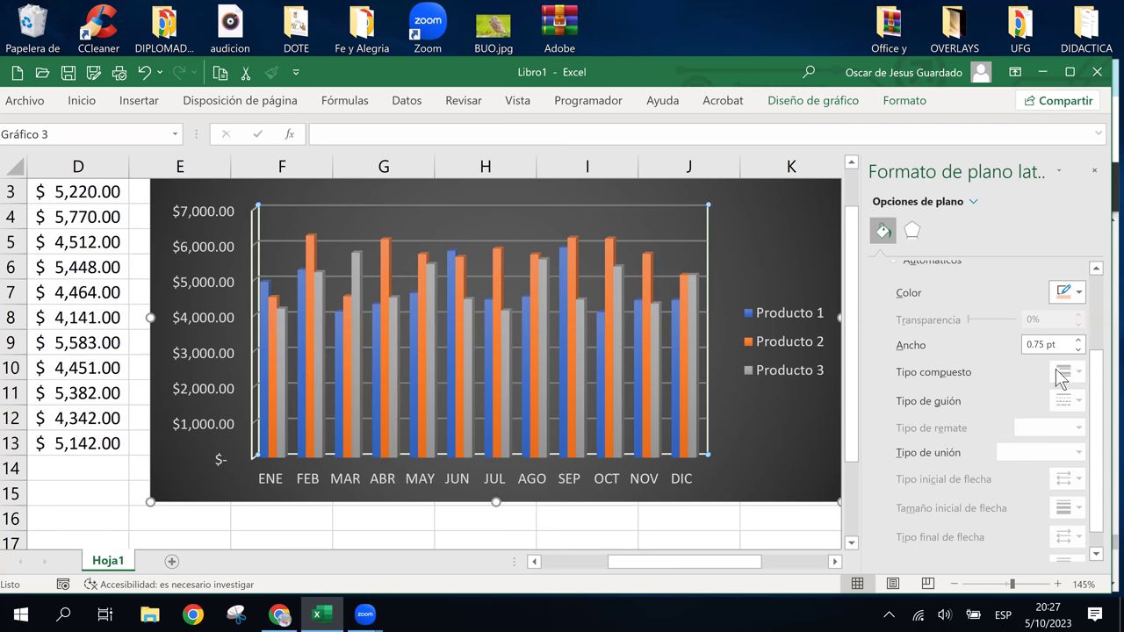
left_click(554, 206)
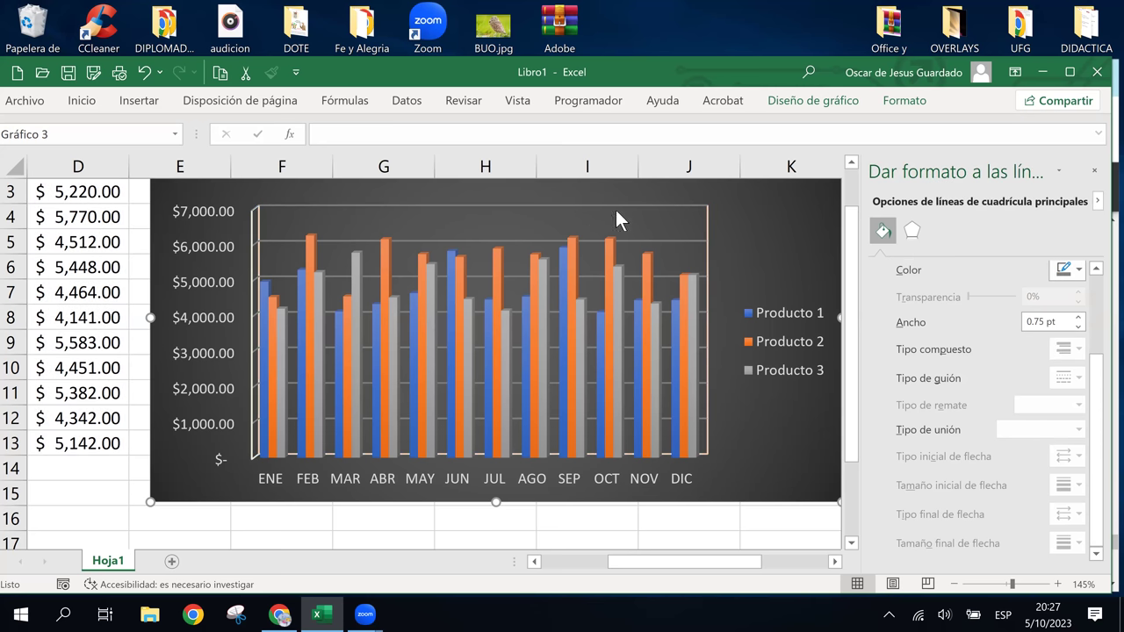
Step: Leave the gridline colour unchanged and scroll the chart title into view
left_click(1064, 270)
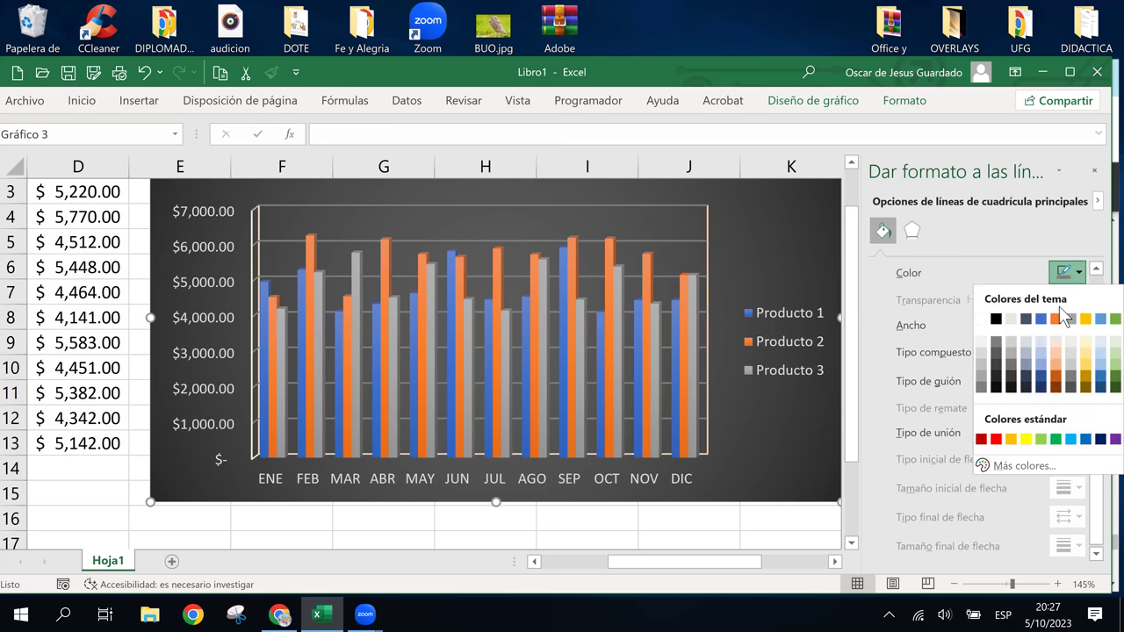
left_click(1106, 347)
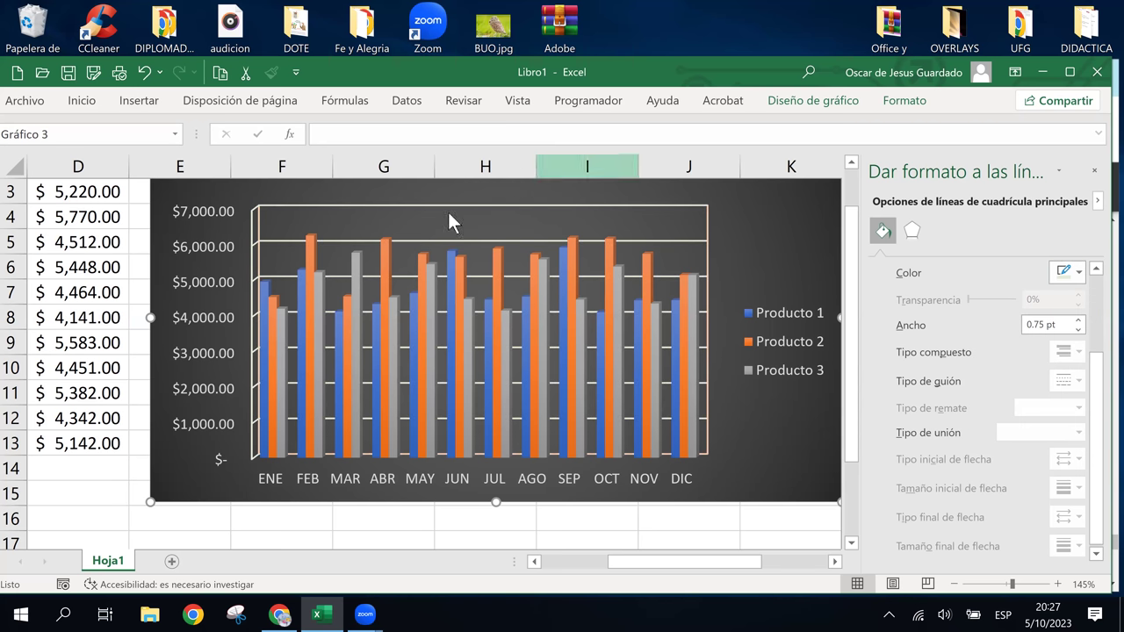
left_click(722, 232)
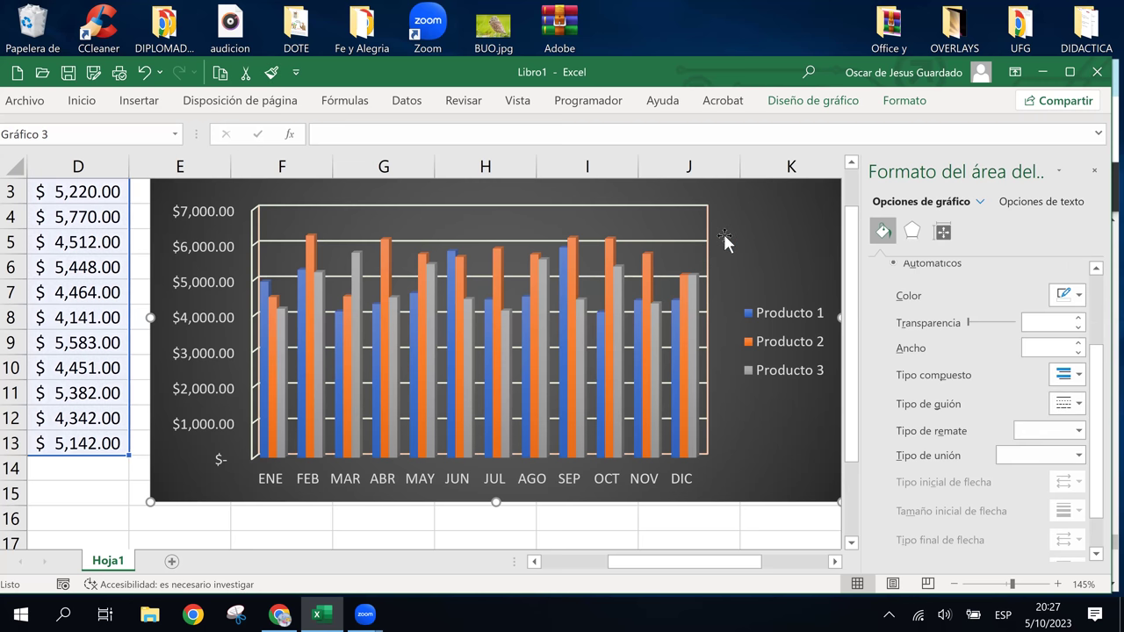
left_click_drag(364, 194, 365, 195)
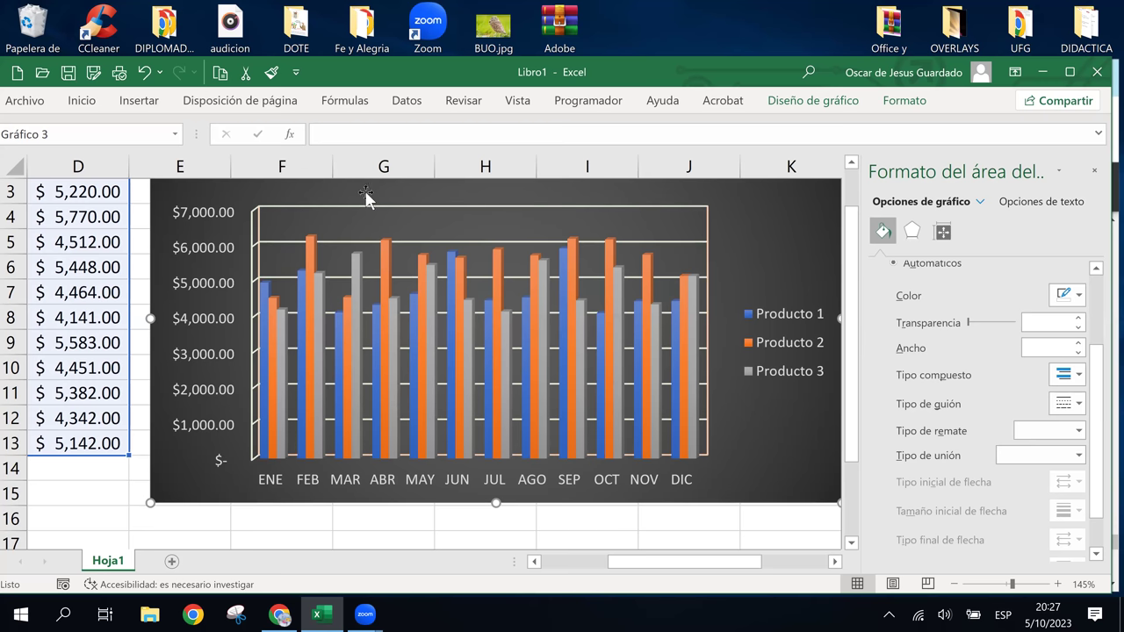
scroll(571, 338, "up", 1)
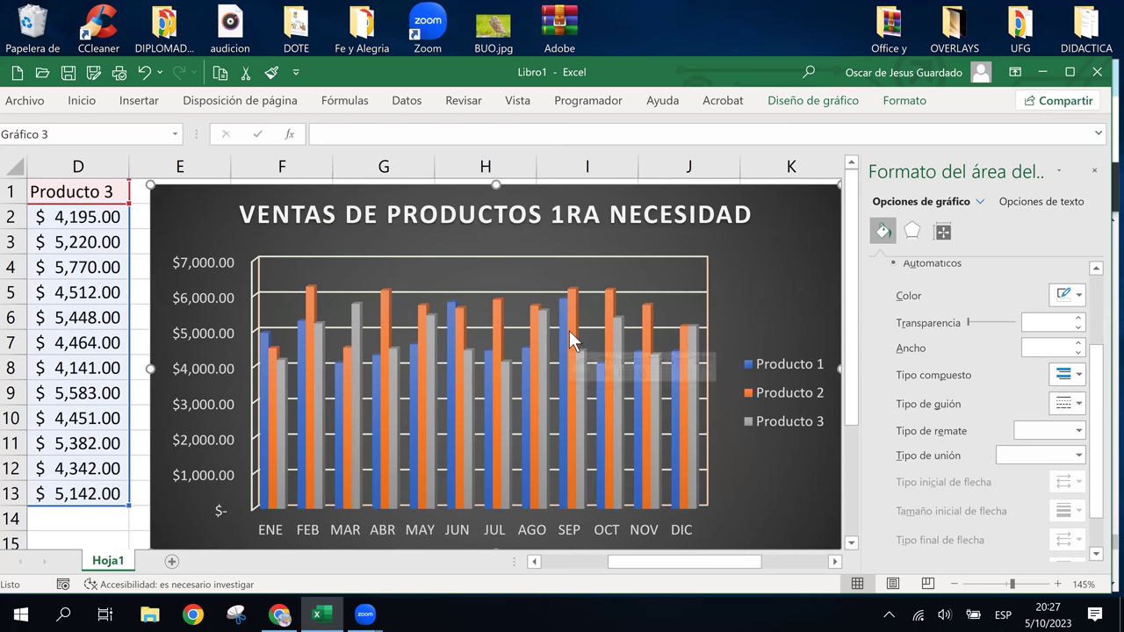
Step: Select the side walls and give their borders a paler theme colour
left_click(686, 257)
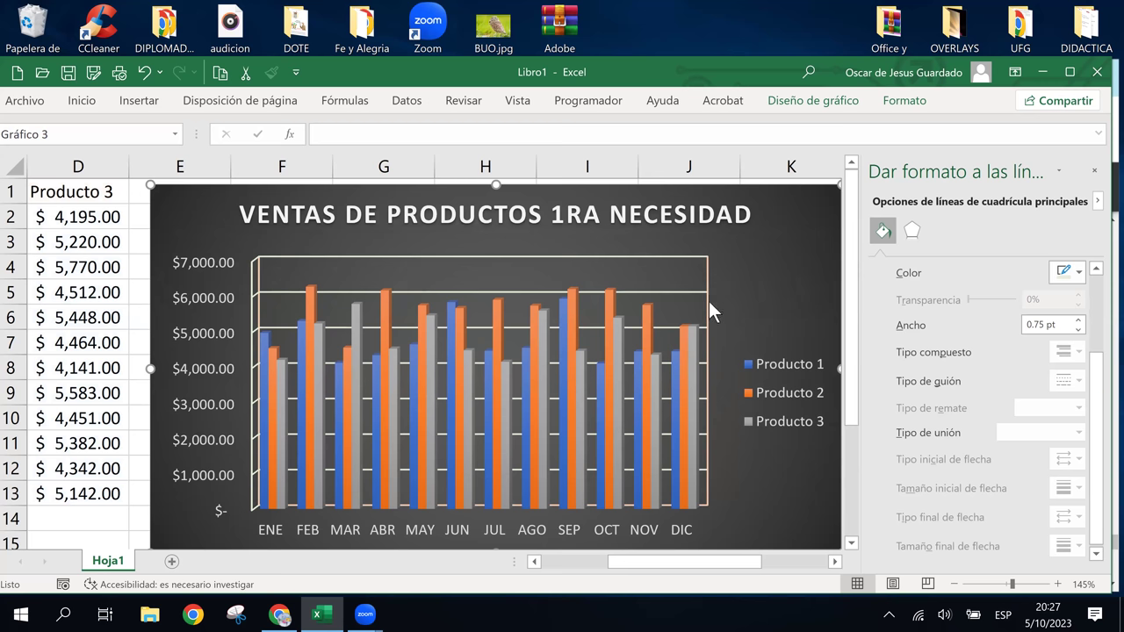
scroll(708, 301, "down", 3)
scroll(709, 301, "up", 3)
left_click(705, 295)
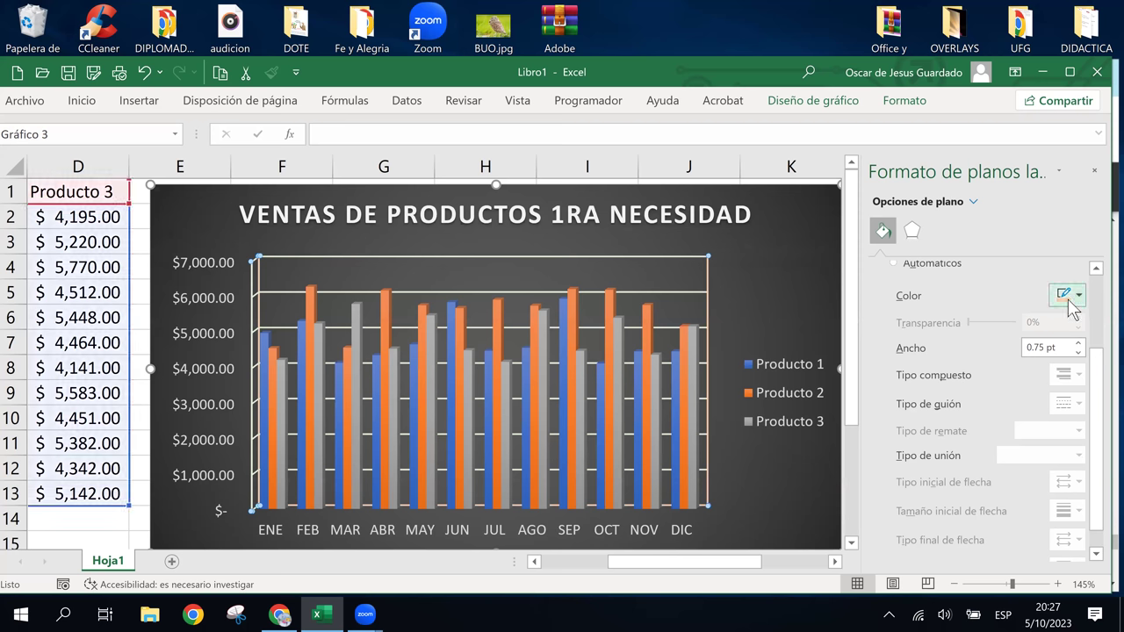
left_click(1072, 299)
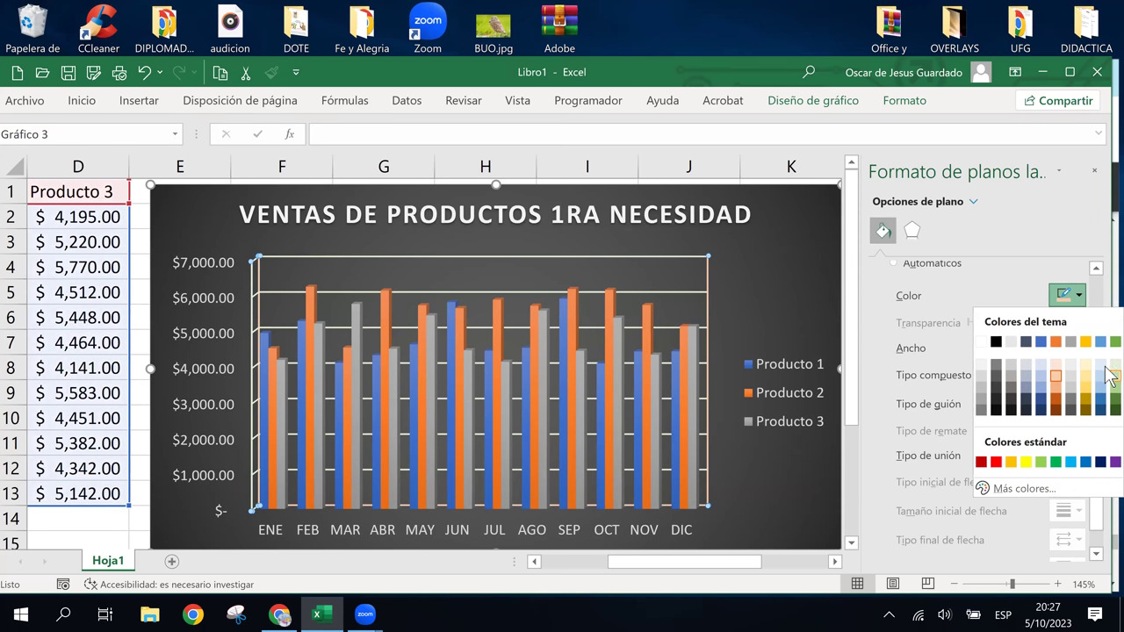
left_click(1107, 377)
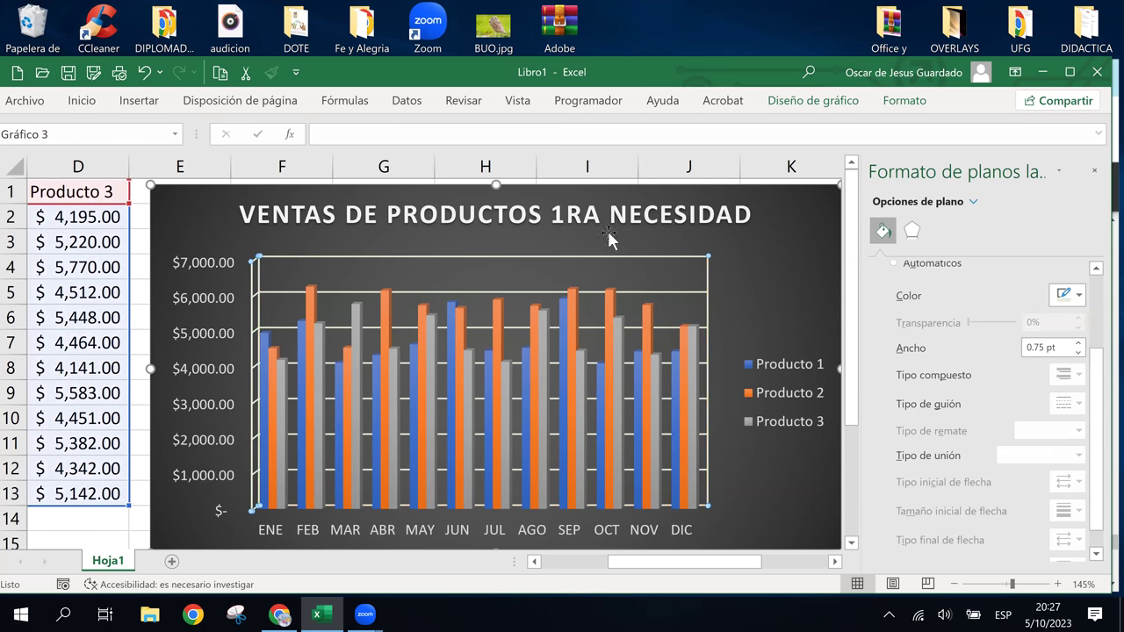
Step: Change the side-wall border colour to light green, keeping the 0.75 pt width
left_click(350, 255)
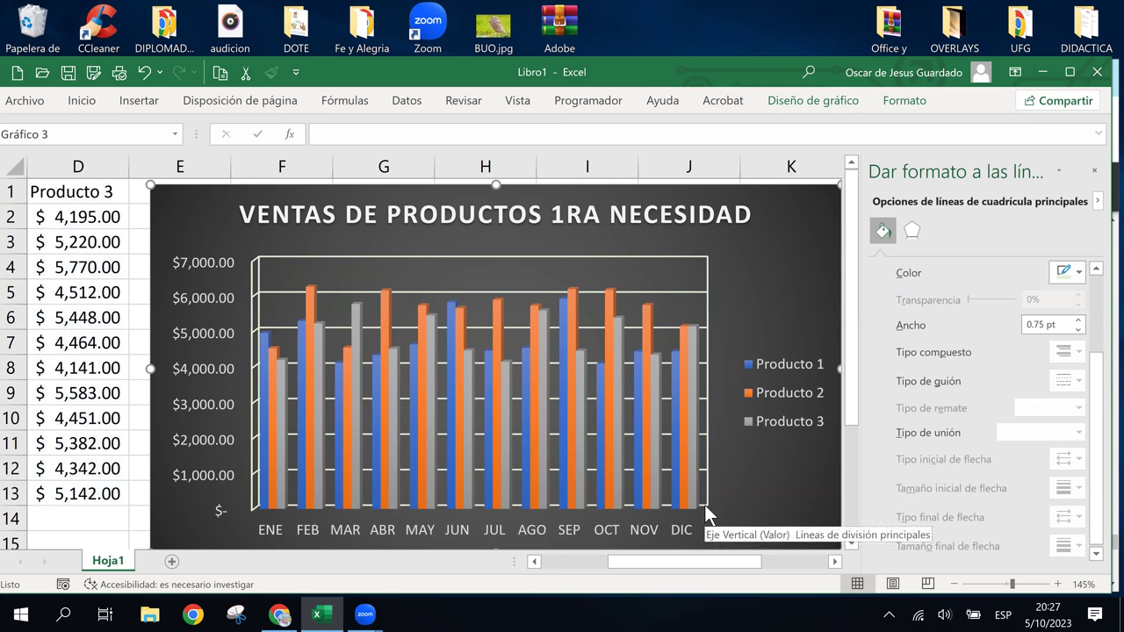
right_click(673, 282)
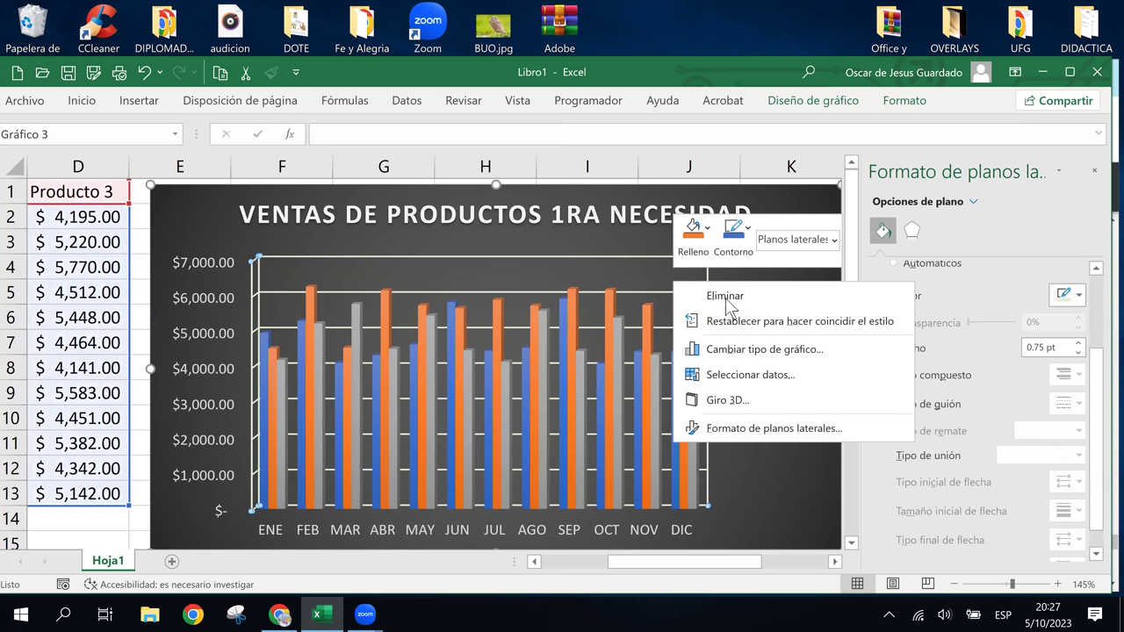
left_click(779, 431)
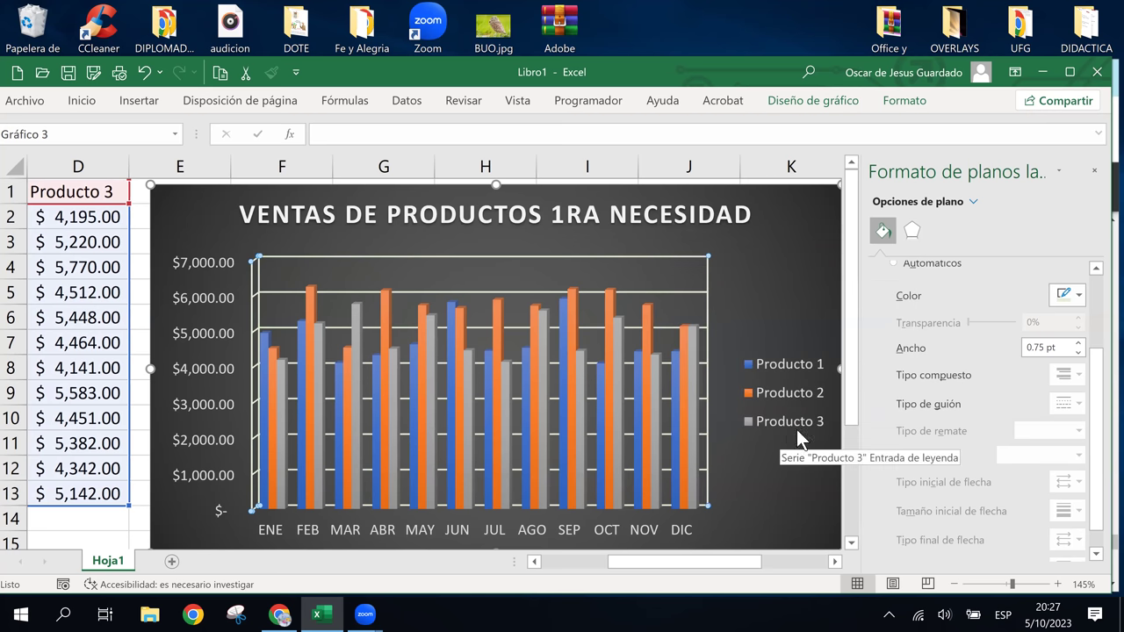
left_click(1072, 298)
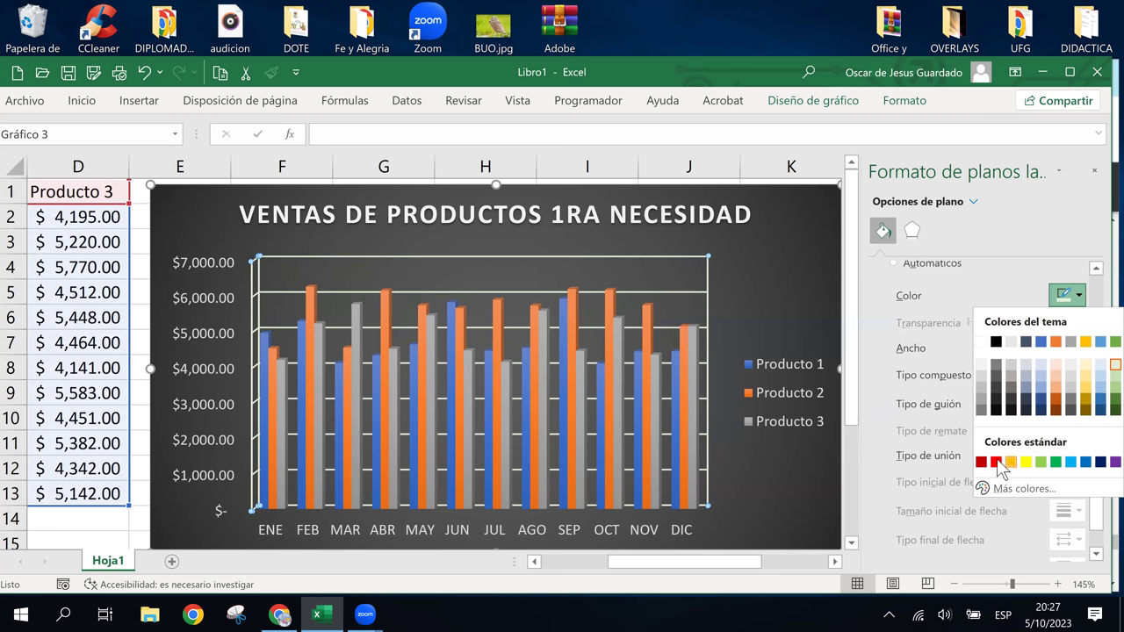
left_click(1040, 462)
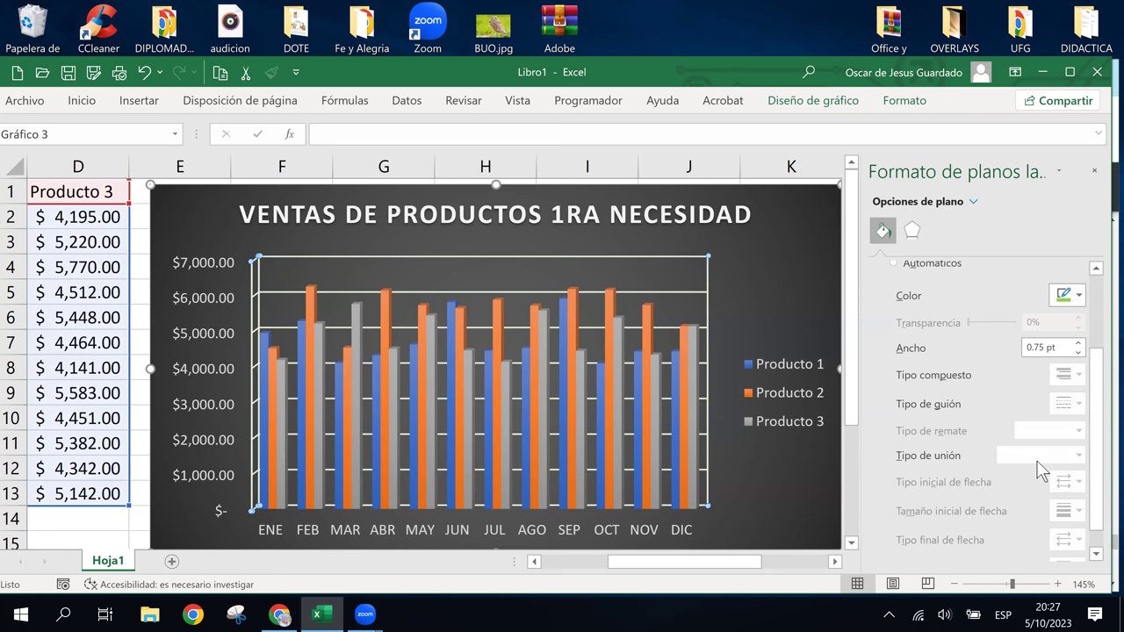
left_click(629, 257)
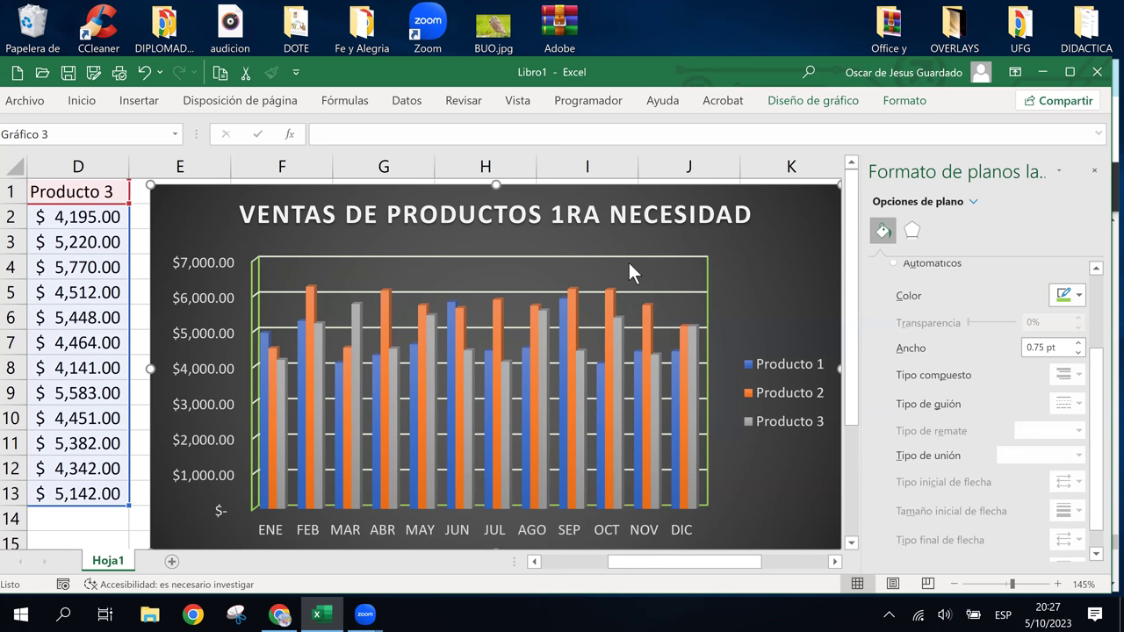
Step: Colour the major gridlines light green to match the green side-wall borders
right_click(631, 256)
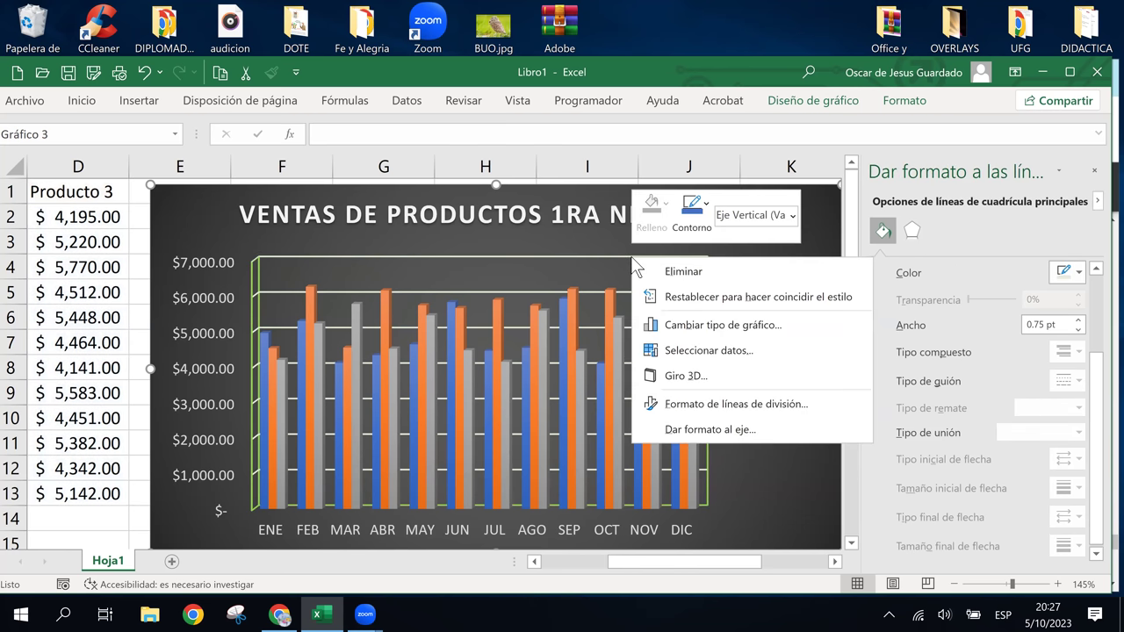
left_click(764, 426)
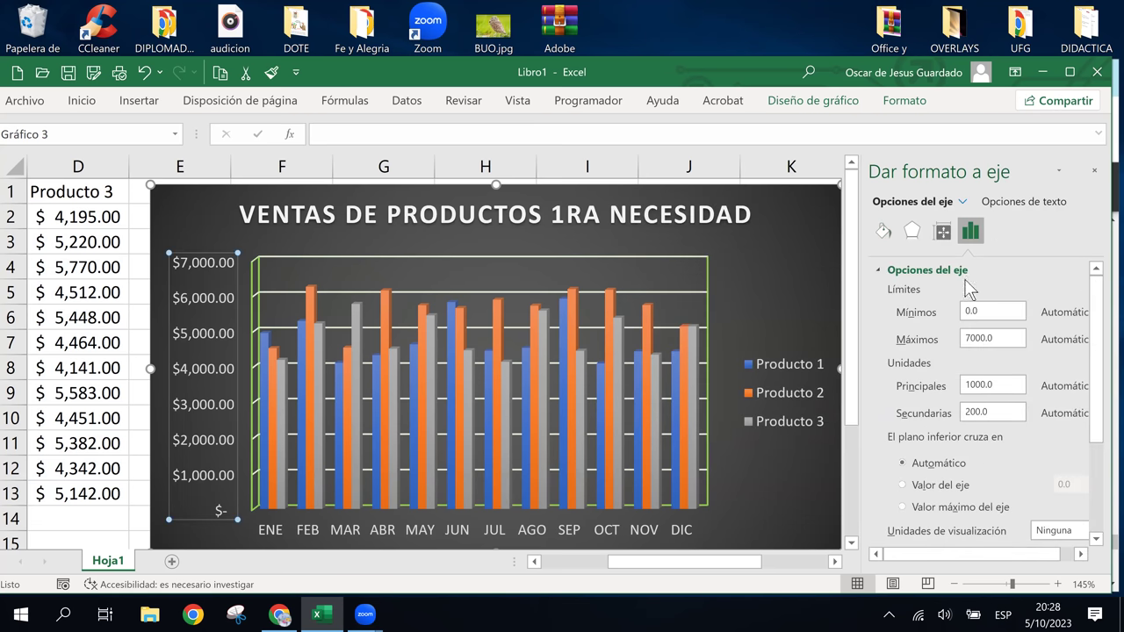
left_click(532, 256)
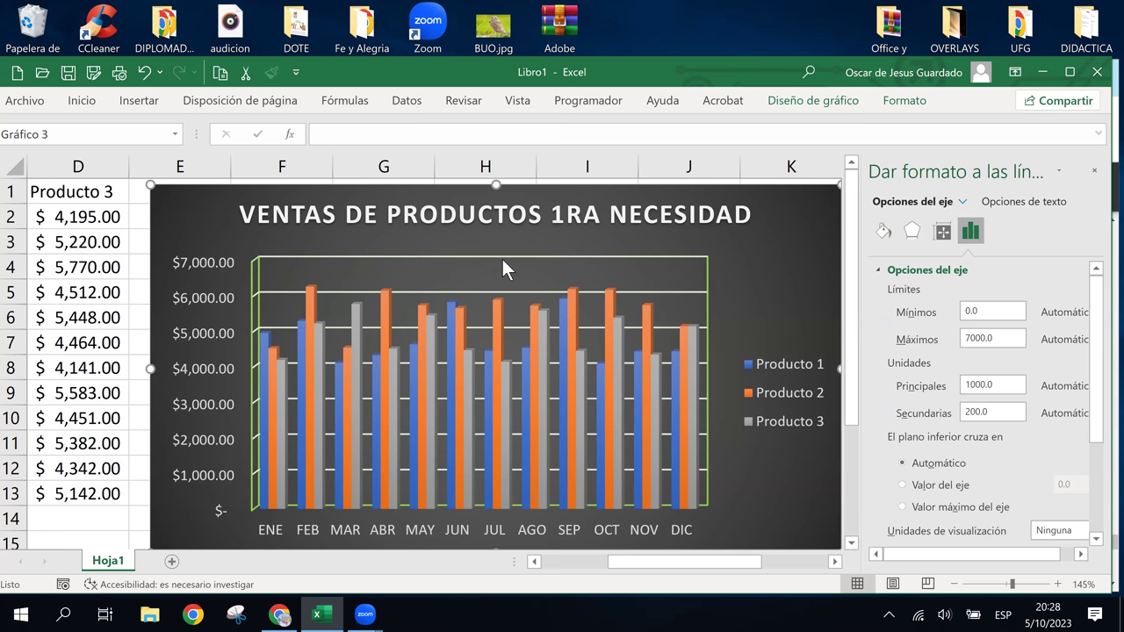
right_click(504, 253)
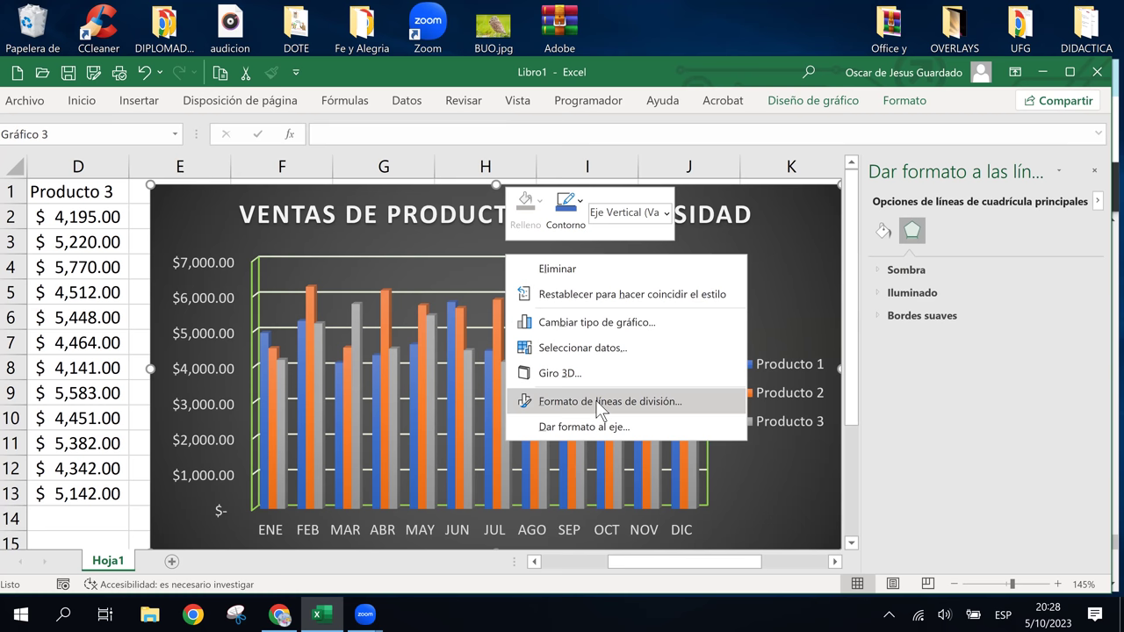
left_click(595, 400)
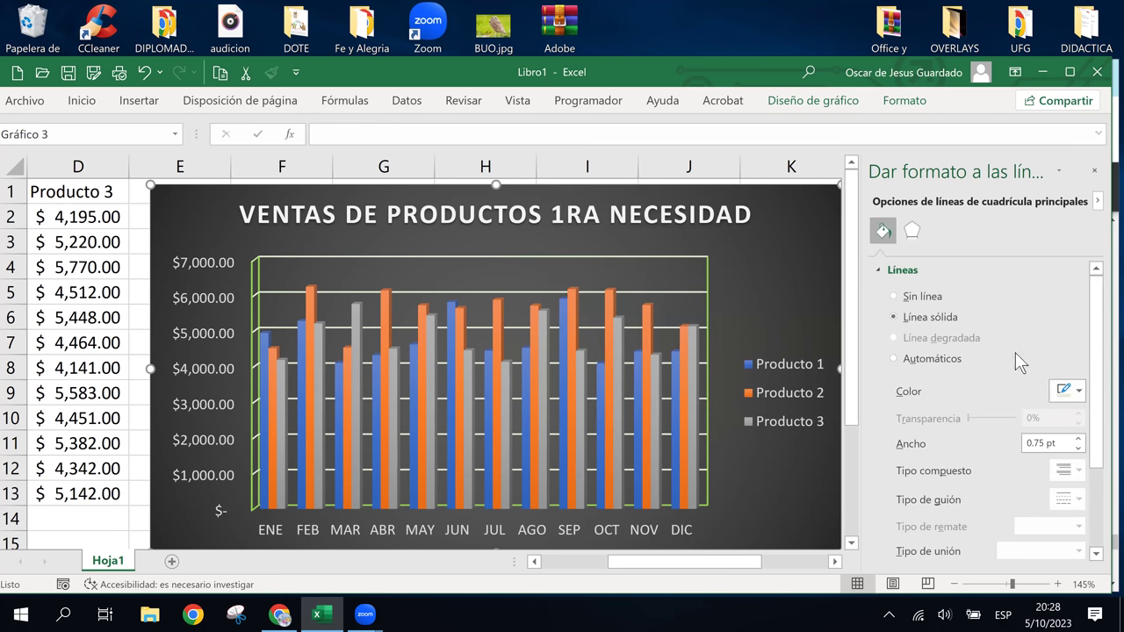
left_click(1073, 386)
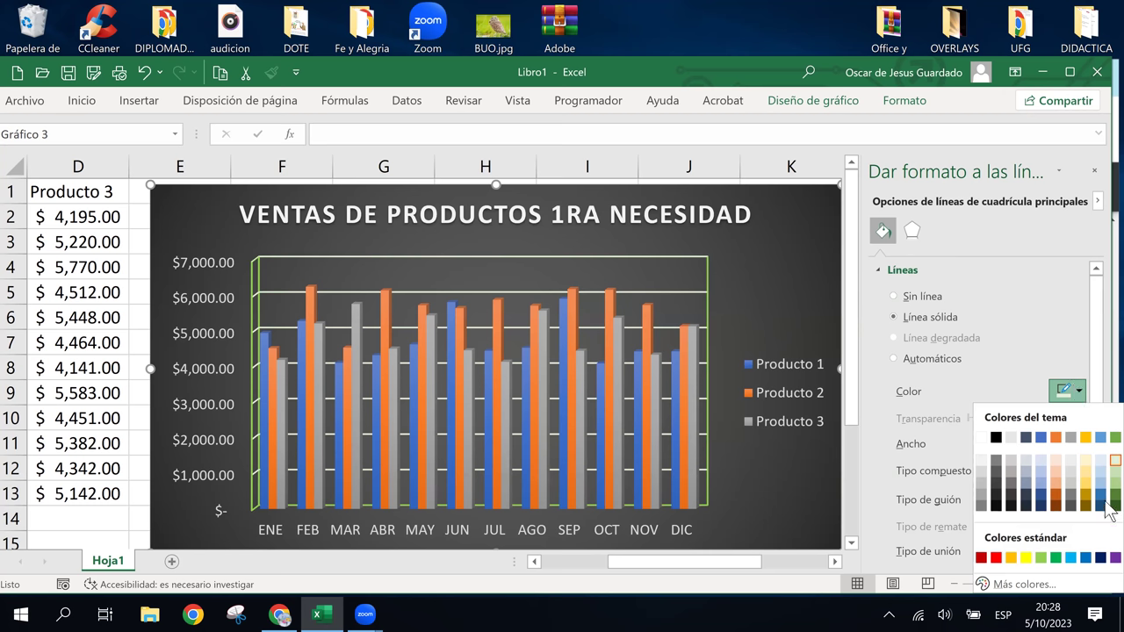
left_click(1041, 557)
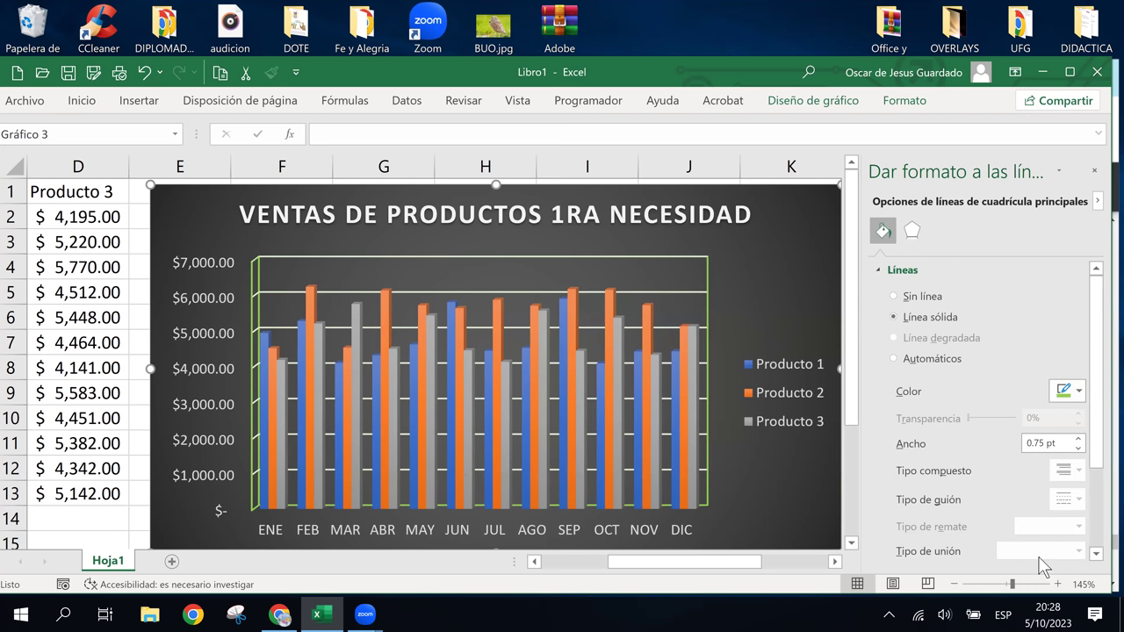
left_click(716, 290)
left_click(368, 257)
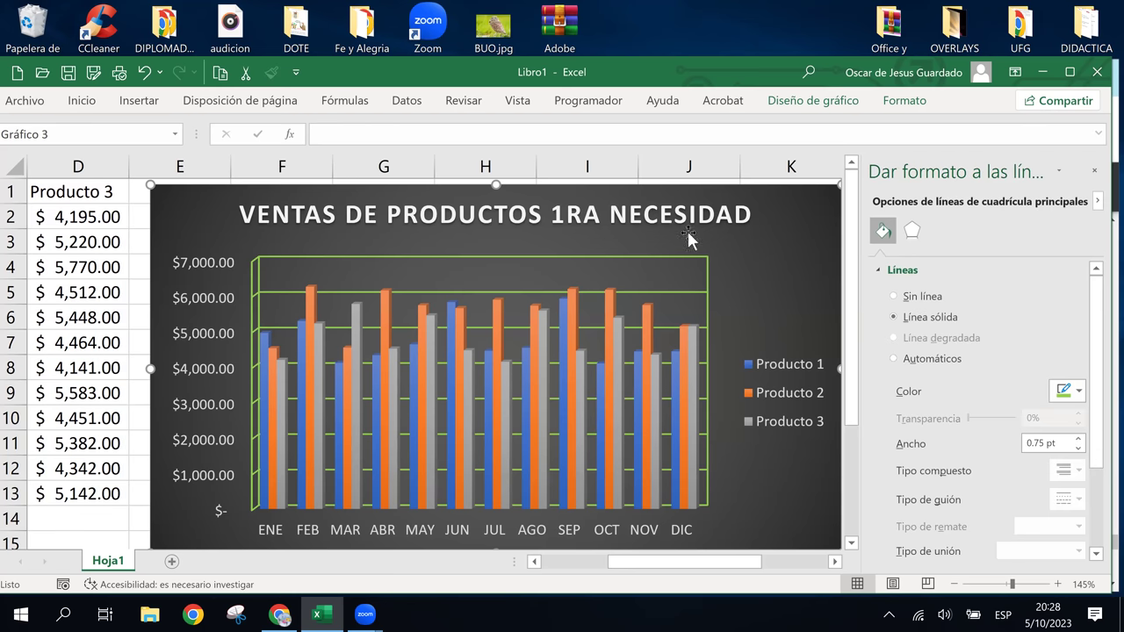
left_click(763, 263)
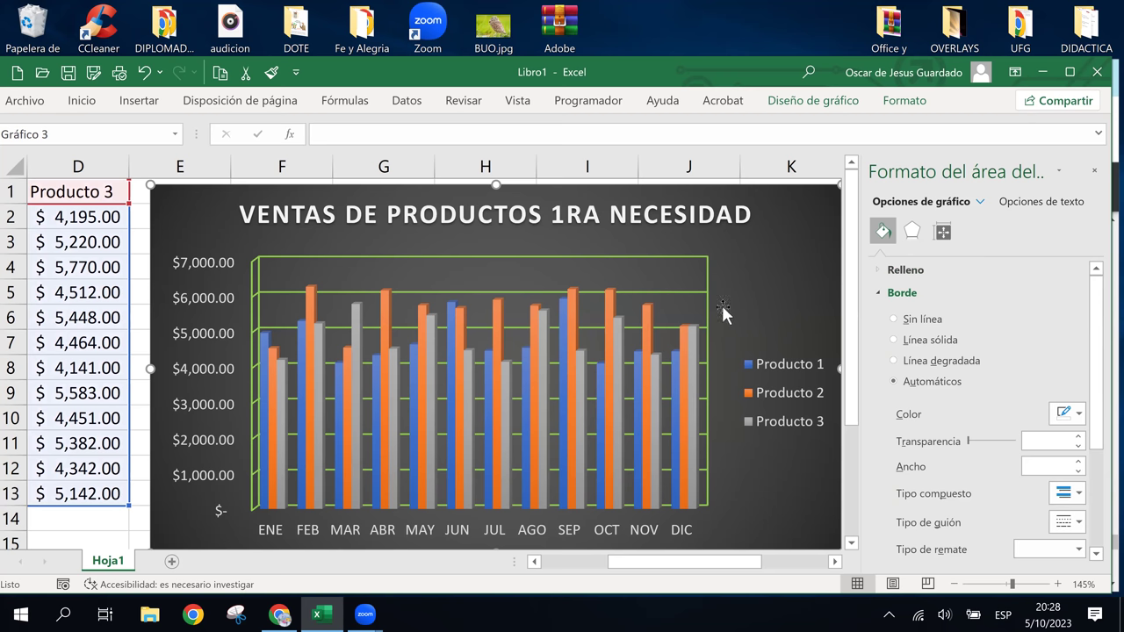
Step: Select the chart's back wall and look through the Shape Fill colours on the Format tab
left_click(518, 265)
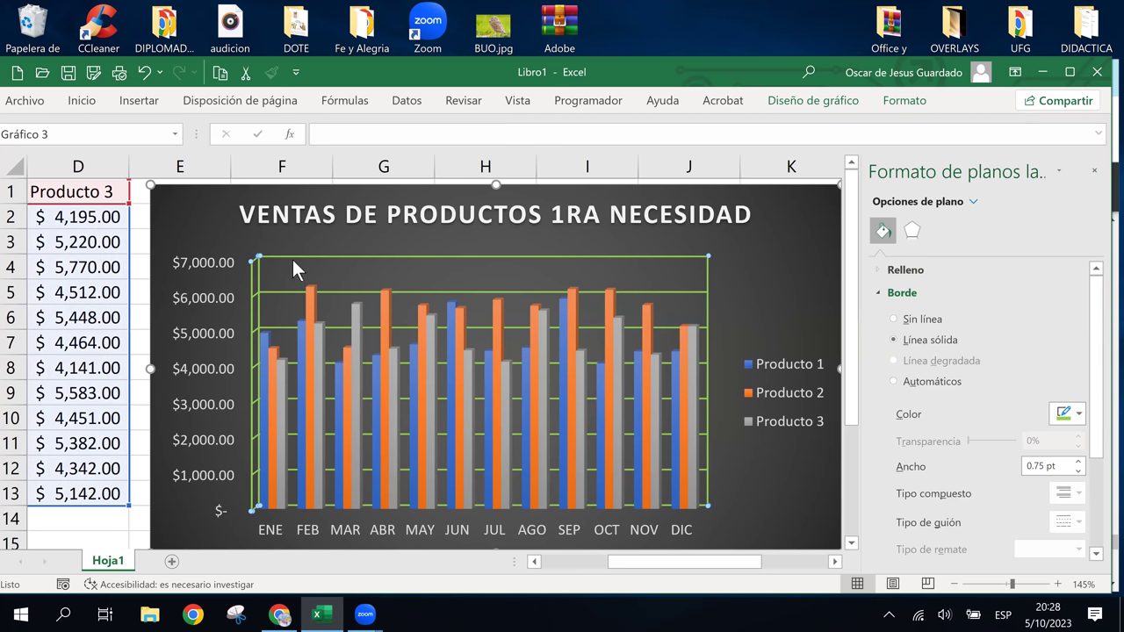
left_click(370, 239)
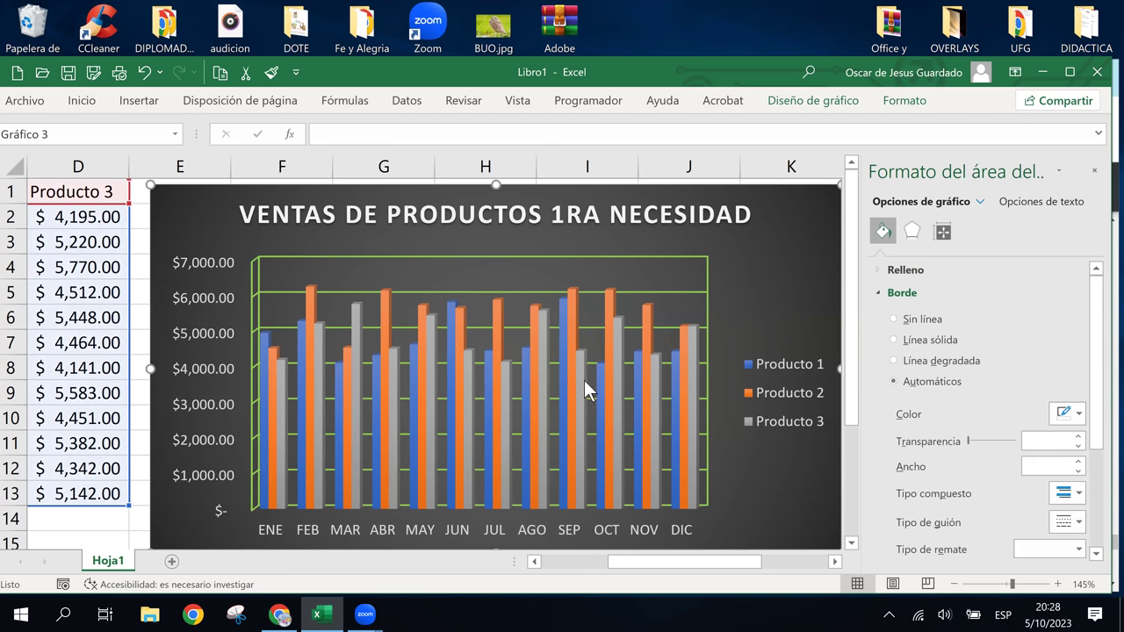
left_click(689, 255)
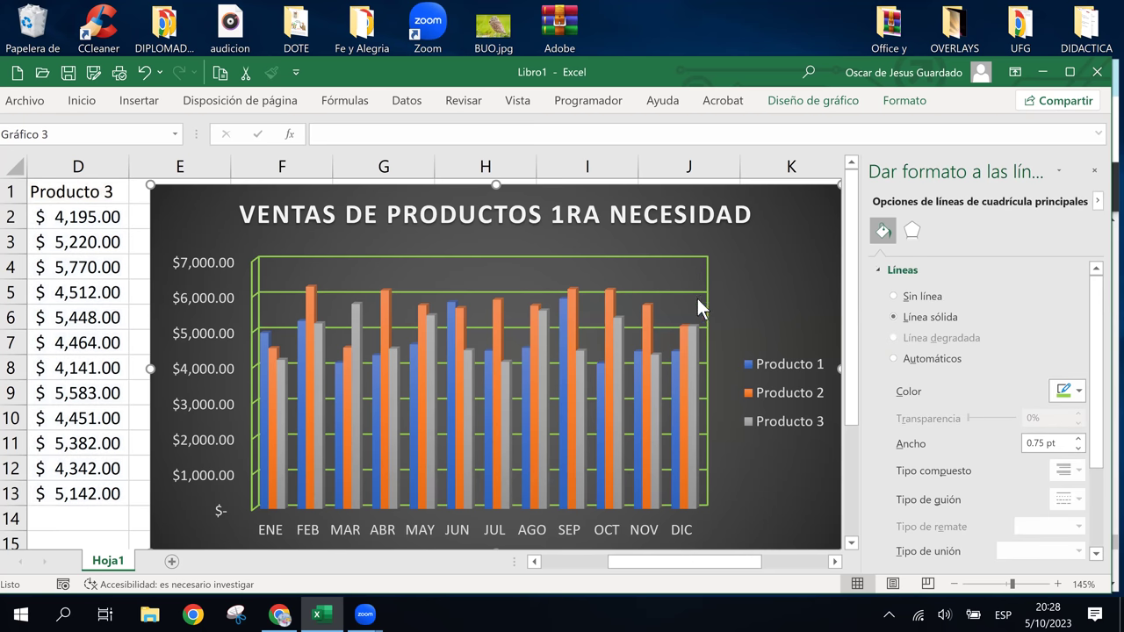
left_click(692, 277)
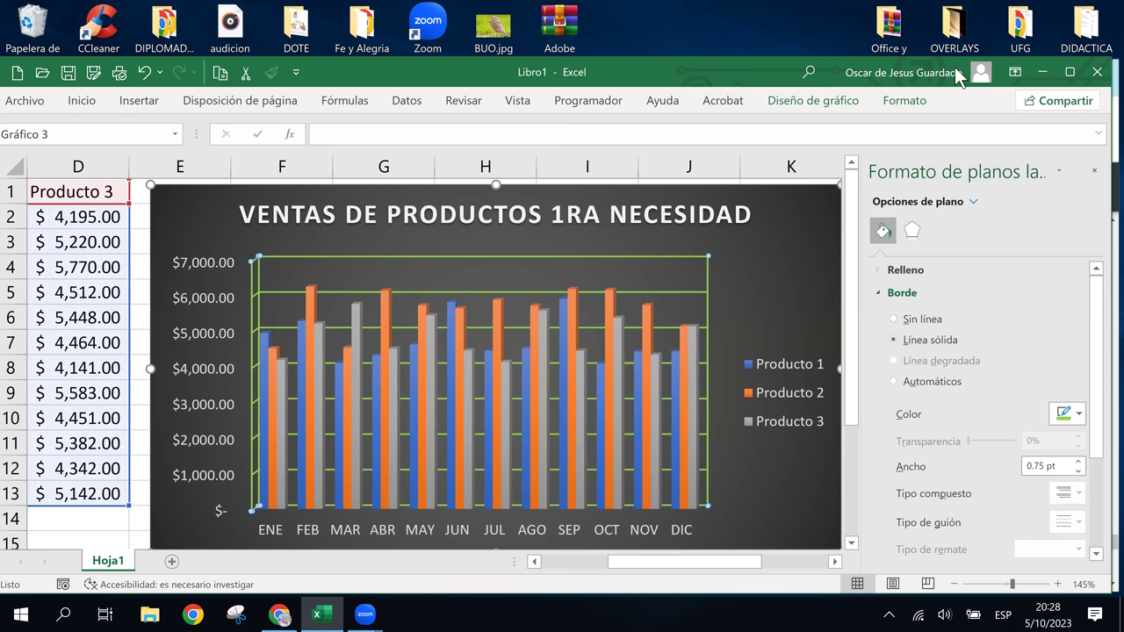
left_click(895, 102)
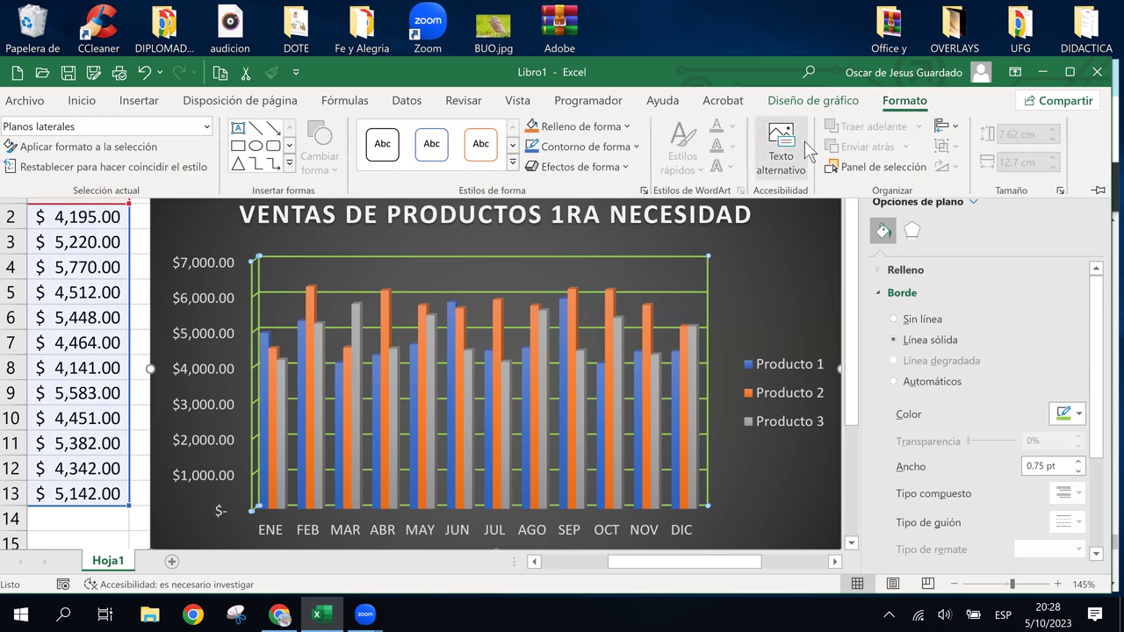
left_click(620, 125)
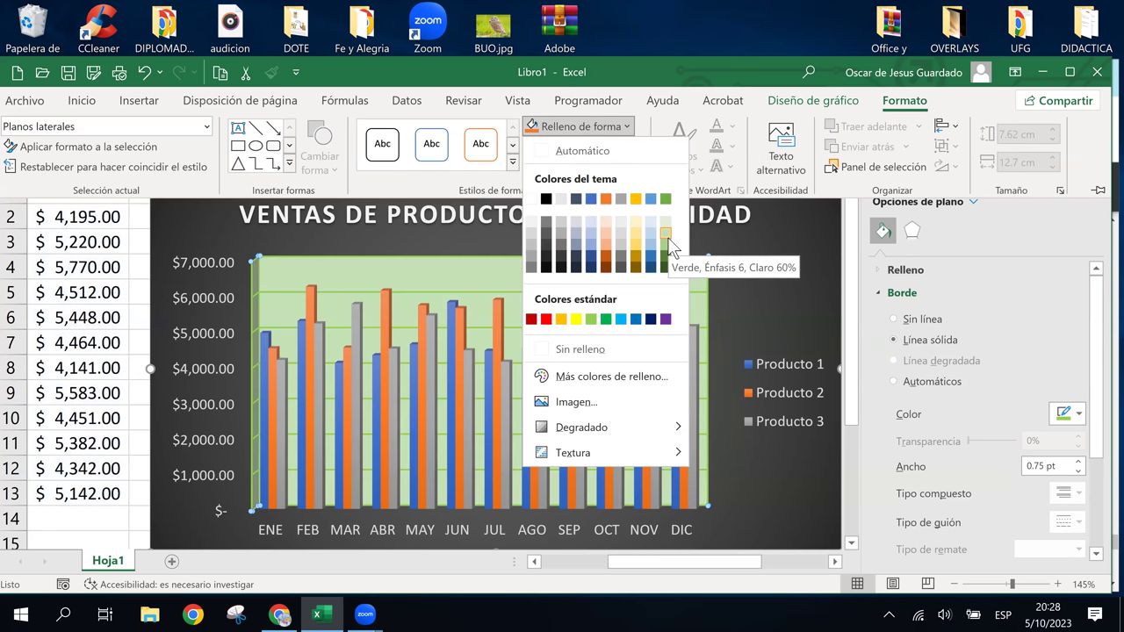
left_click(650, 131)
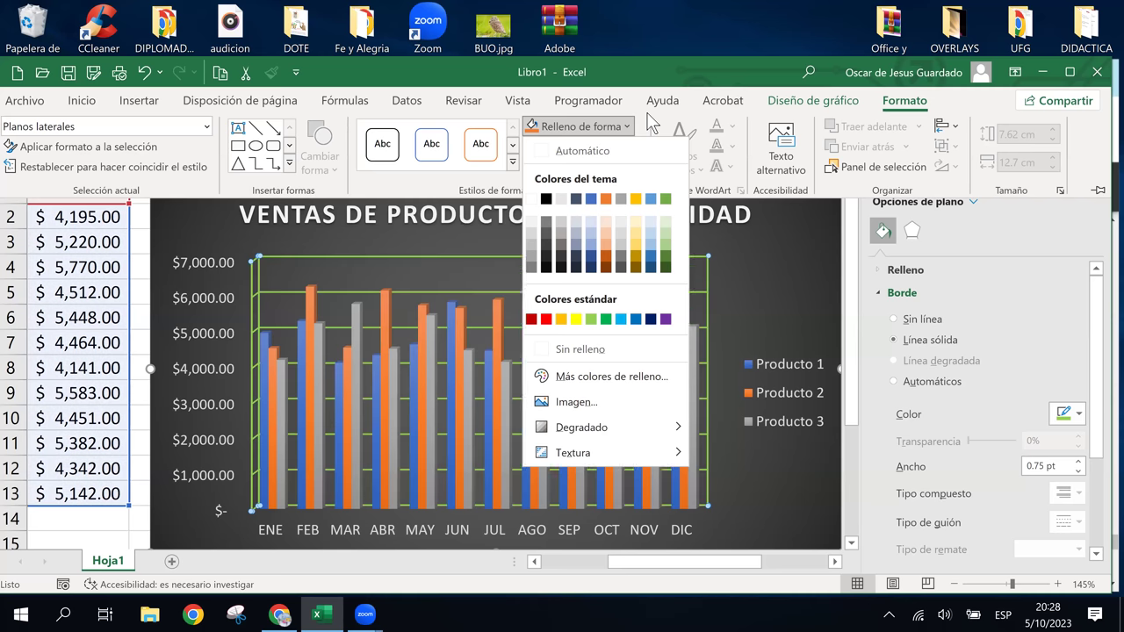
Step: Fill the back wall with Verde, Énfasis 6, Claro 80%
left_click(904, 101)
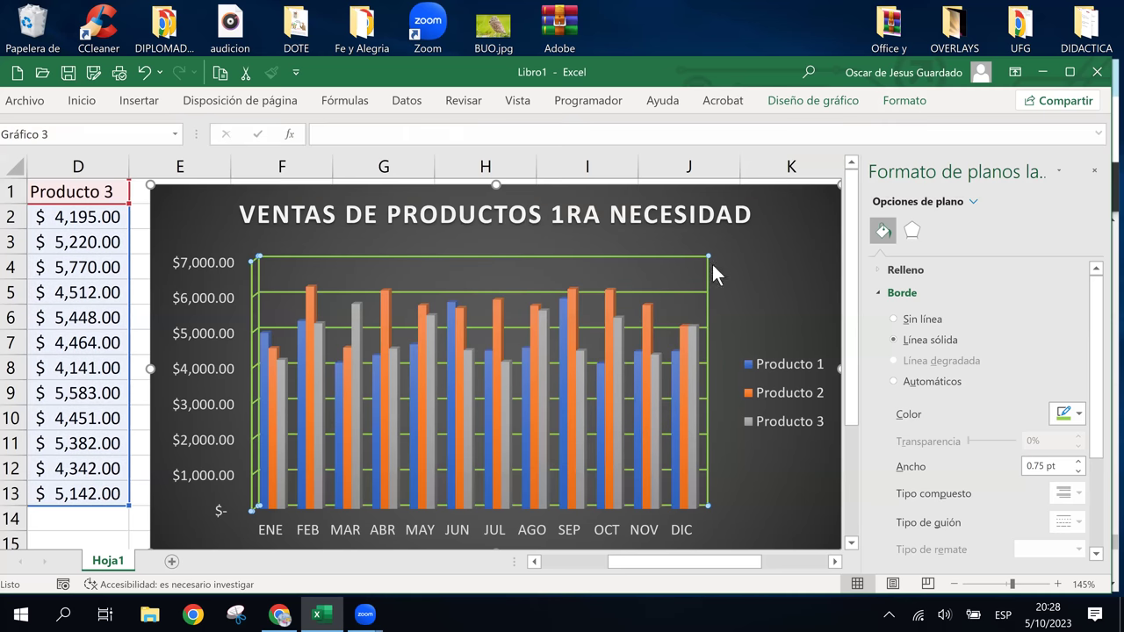
left_click(909, 101)
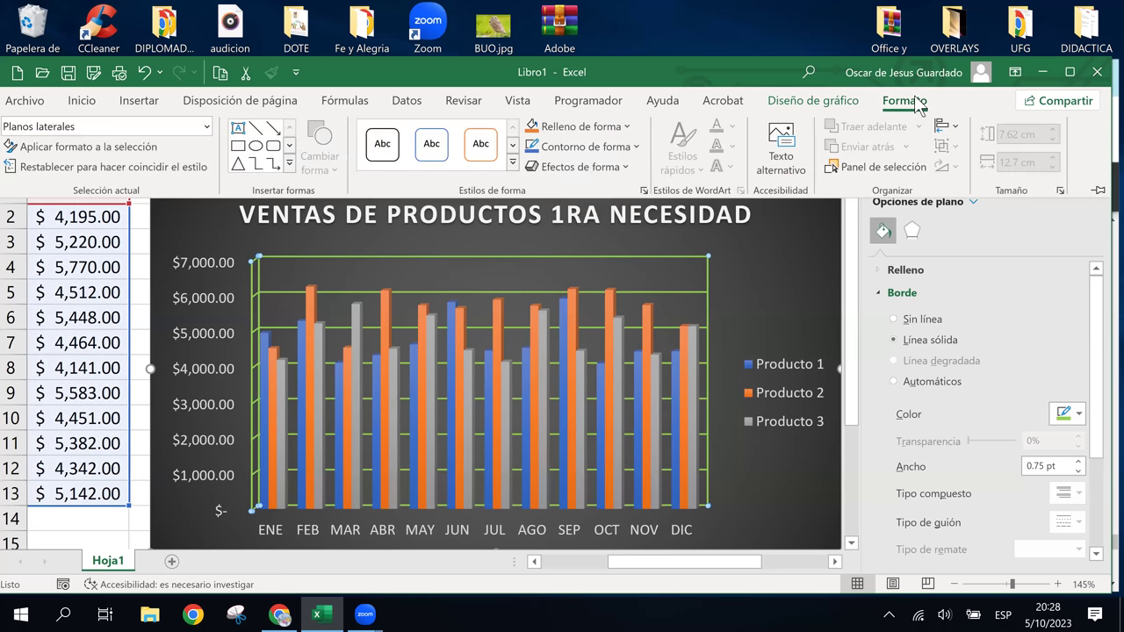
left_click(628, 129)
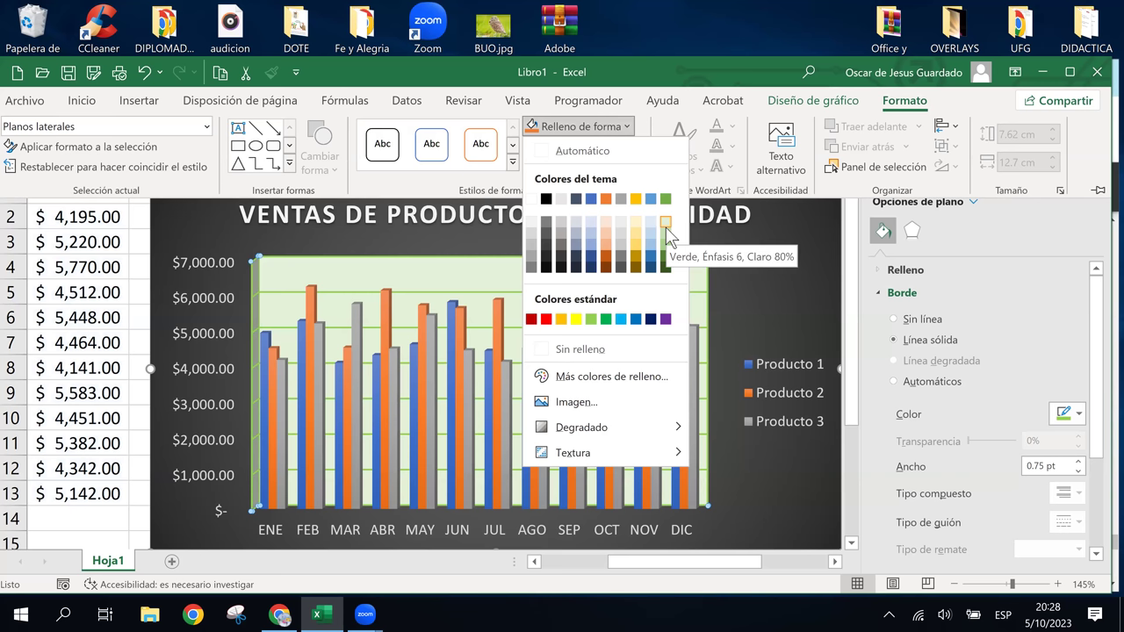
left_click(665, 227)
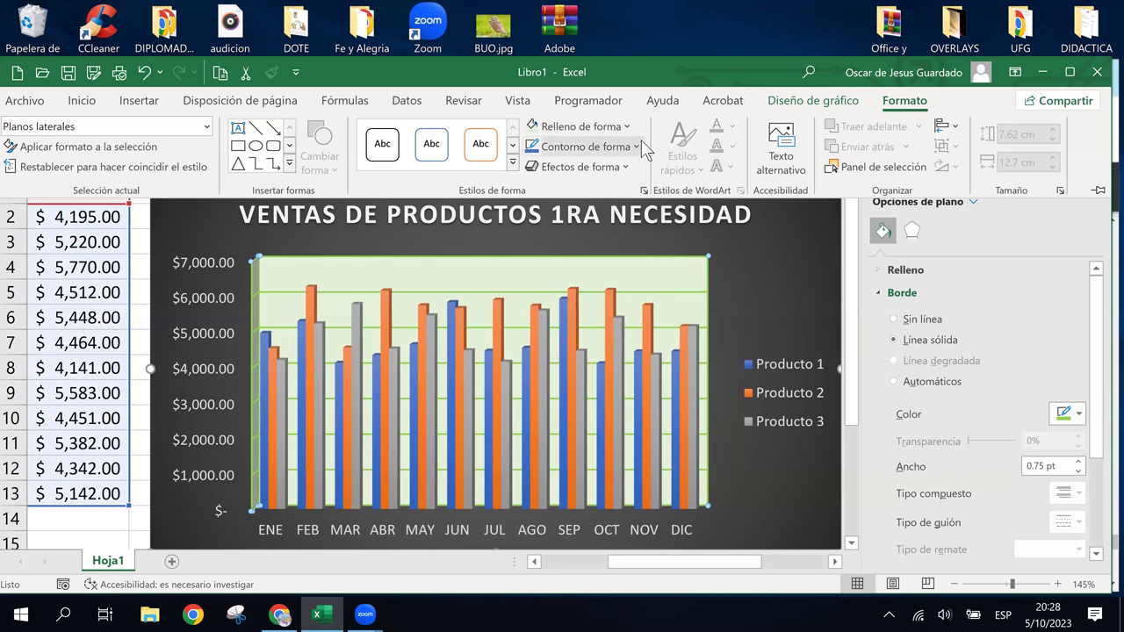
left_click(634, 168)
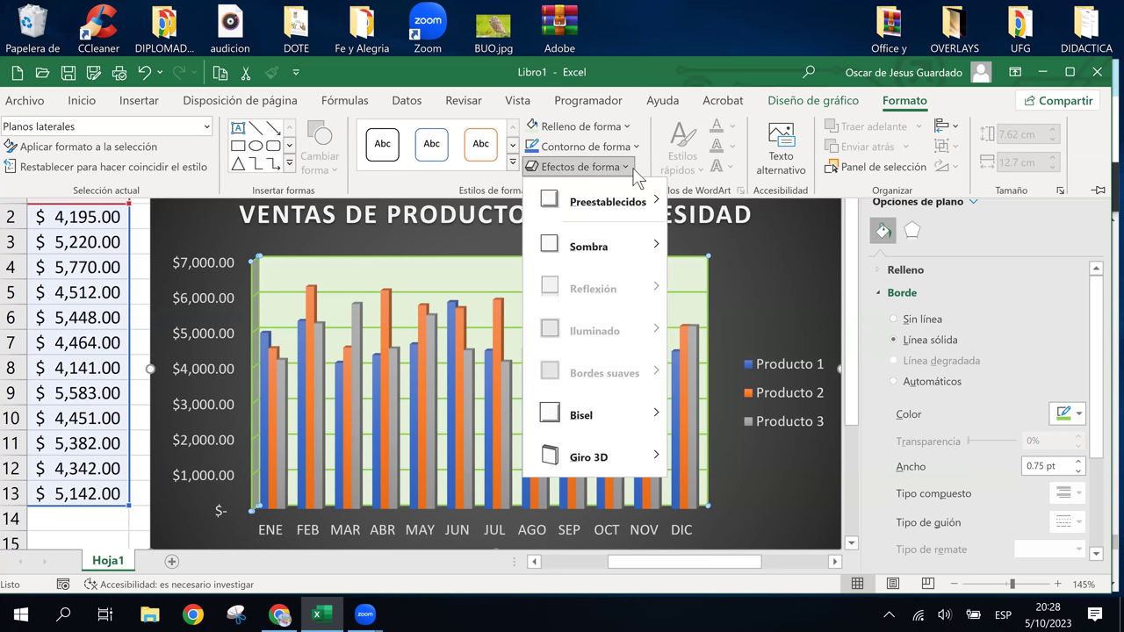
Step: Switch the back wall fill to a pale blue tint and bring up the Texture gallery
left_click(633, 170)
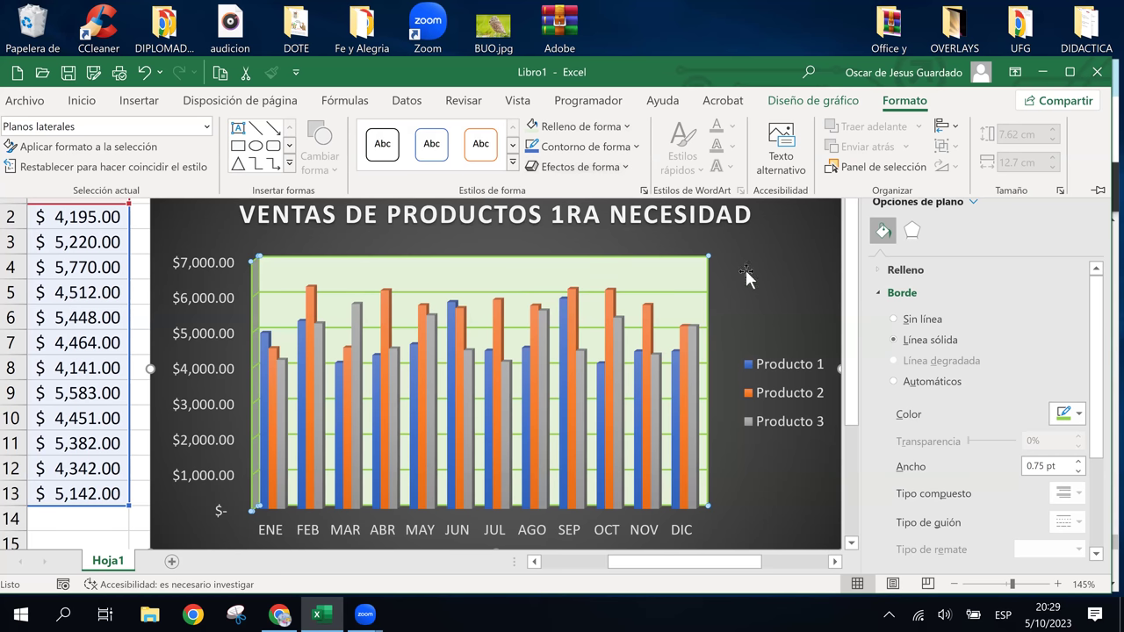
left_click(632, 130)
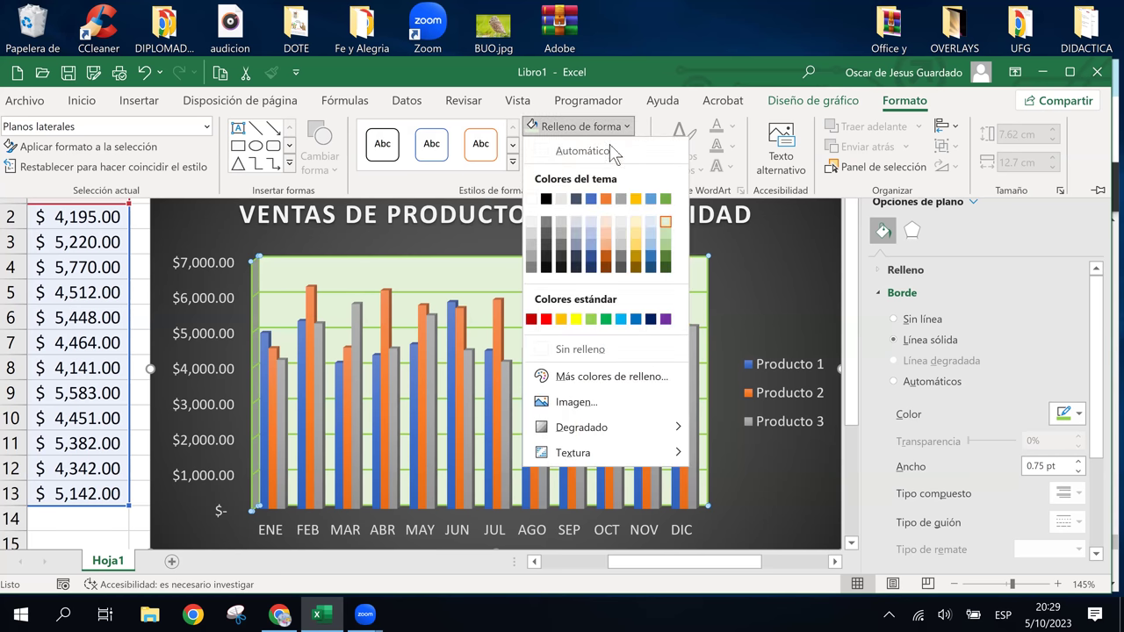
left_click(652, 219)
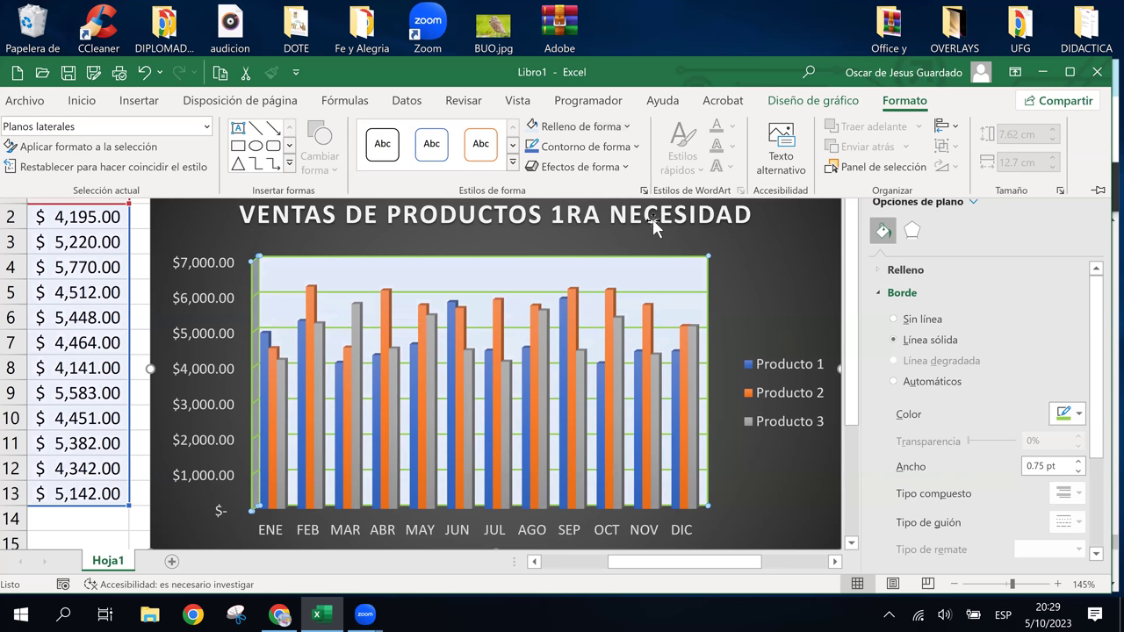
left_click(625, 128)
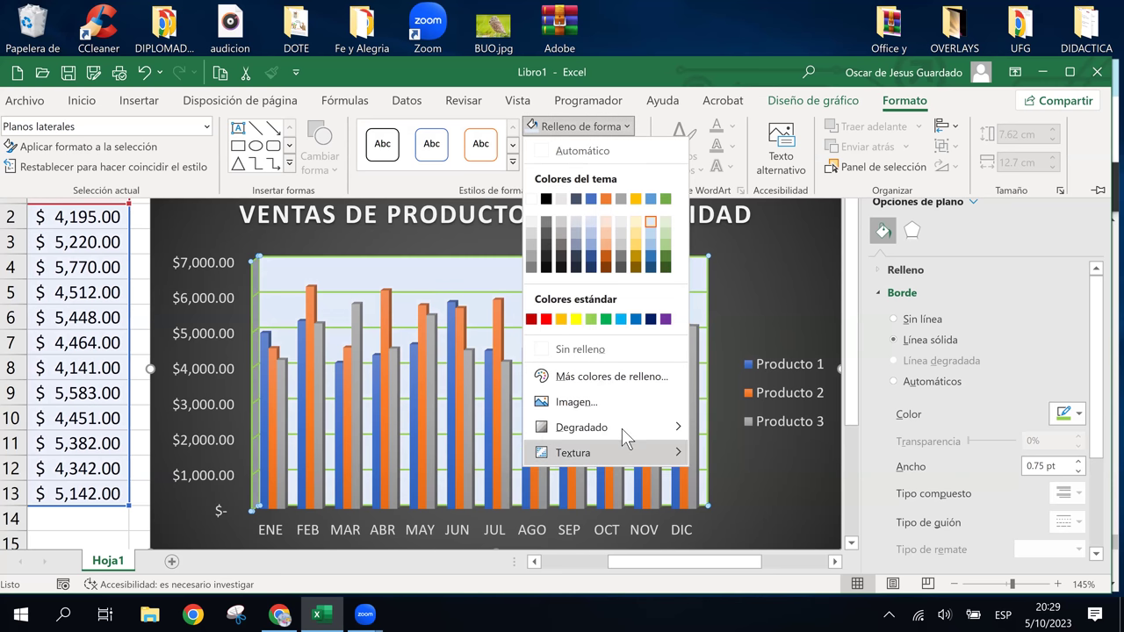
mouse_move(621, 451)
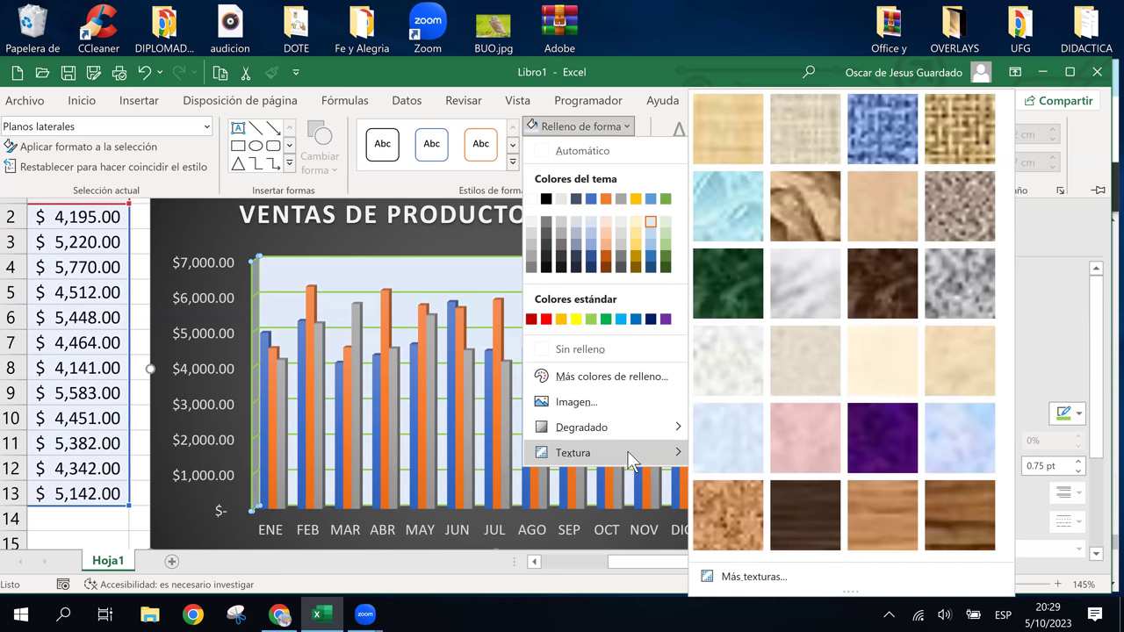
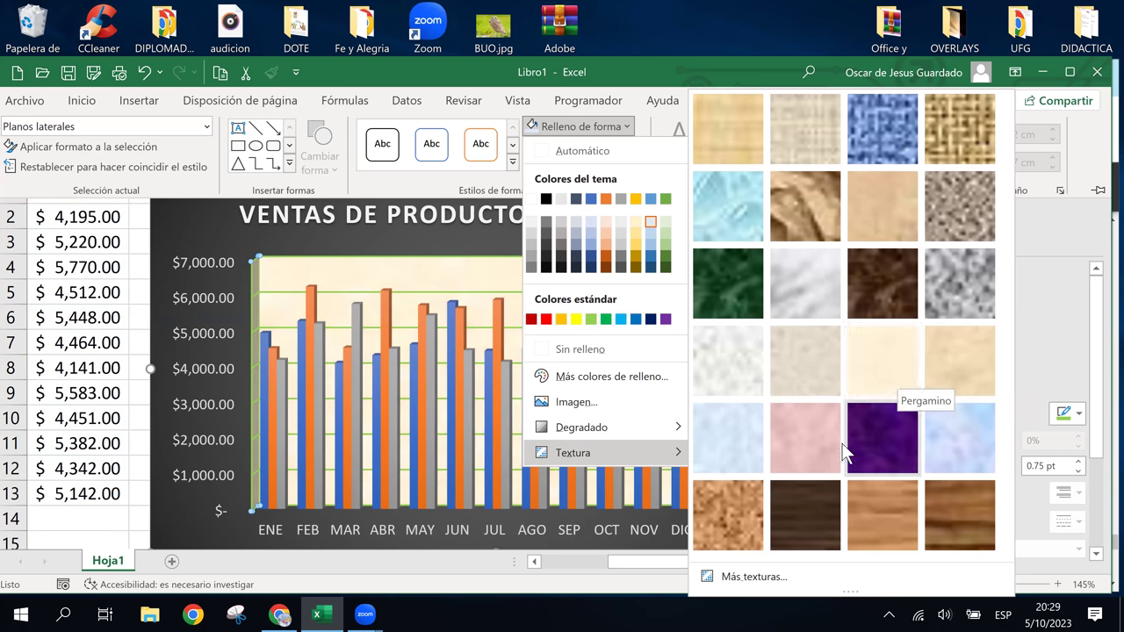
Step: Fill the plot area with the light-blue texture, then view the whole chart and legend
left_click(740, 446)
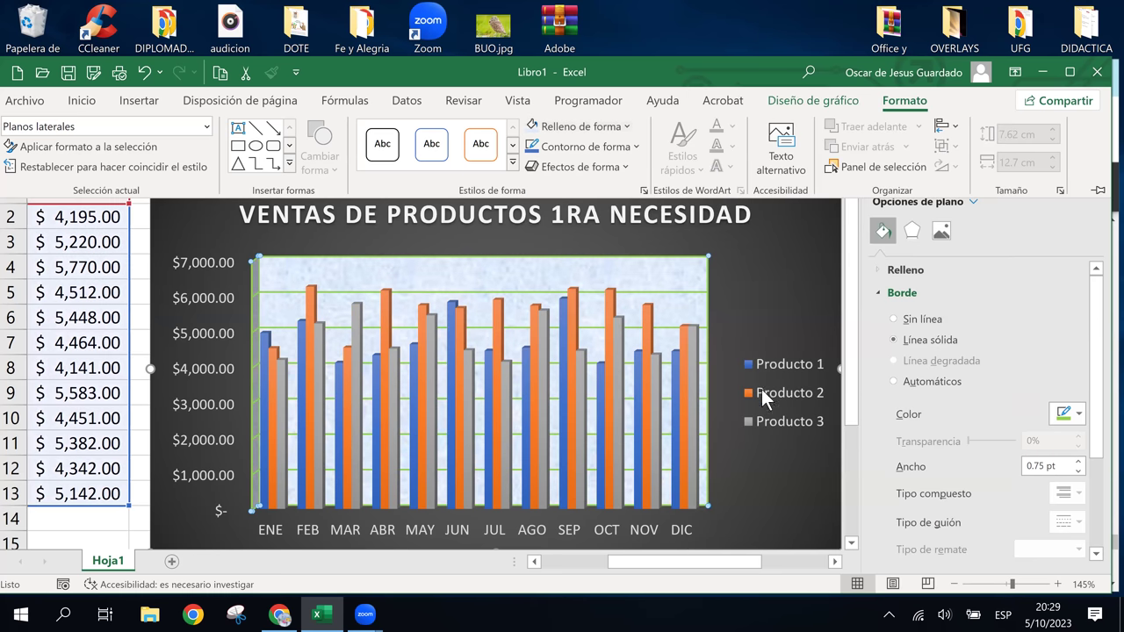
scroll(761, 389, "down", 1, "ctrl")
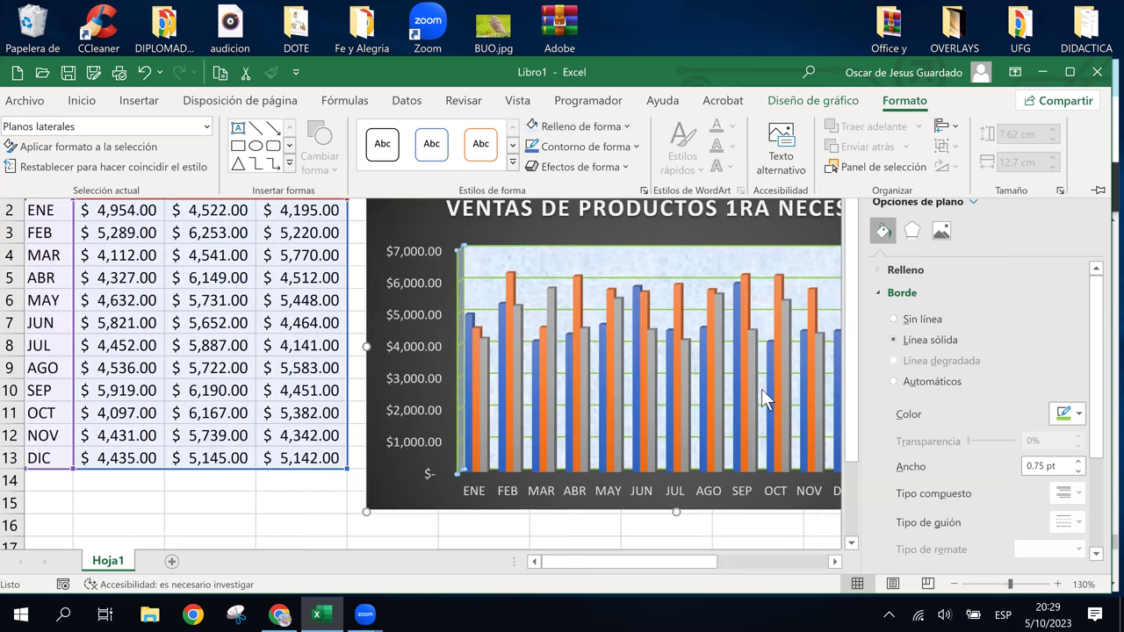
left_click(835, 561)
left_click(835, 561)
left_click(835, 561)
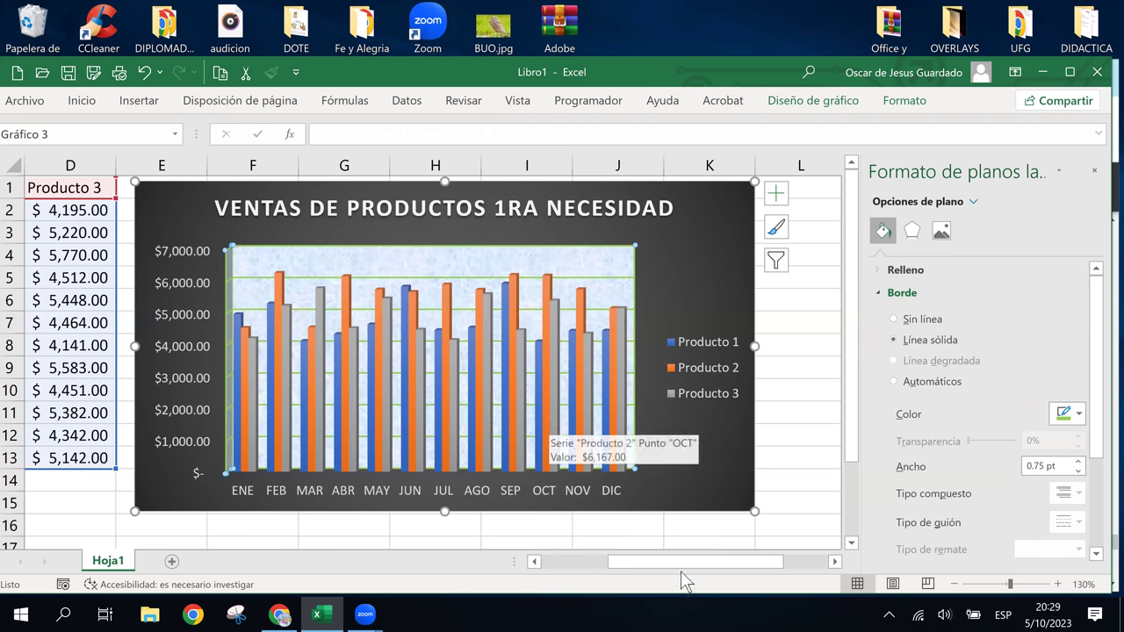
left_click_drag(692, 563, 649, 565)
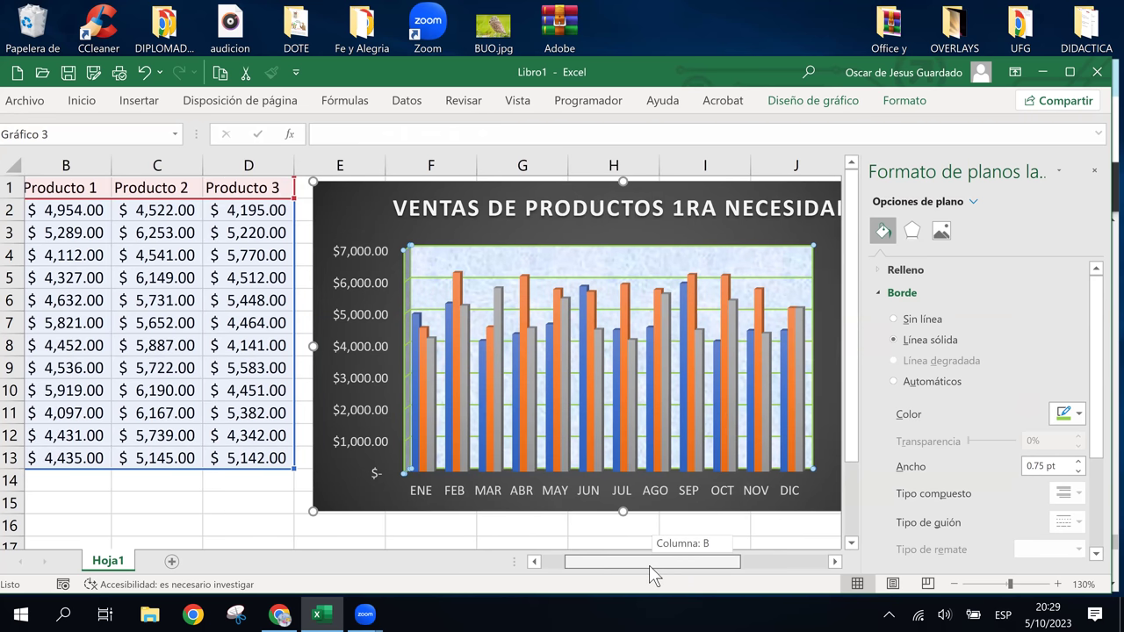
left_click_drag(648, 565, 658, 565)
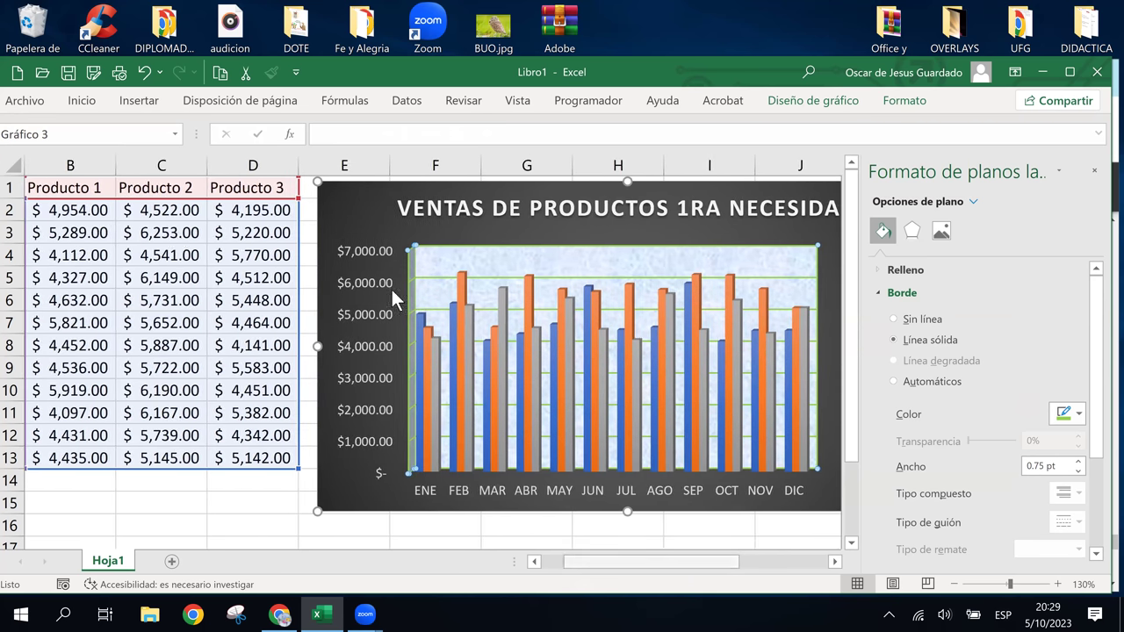
left_click(142, 245)
left_click(219, 233)
left_click(132, 234)
left_click(162, 345)
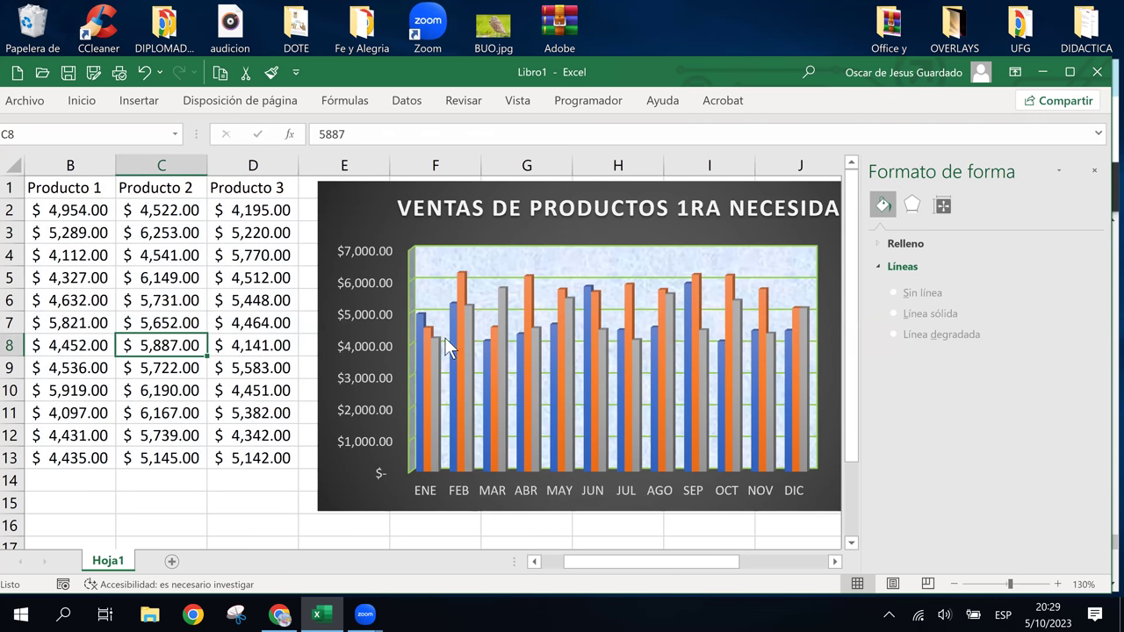
left_click(72, 274)
left_click(80, 296)
key("Up")
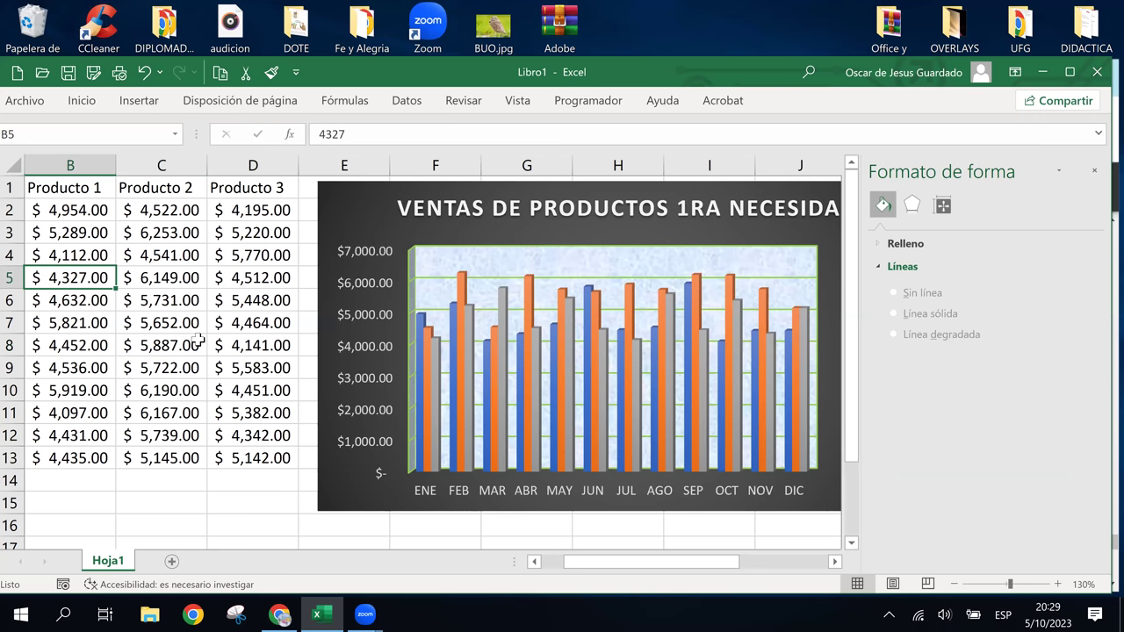
type("9500")
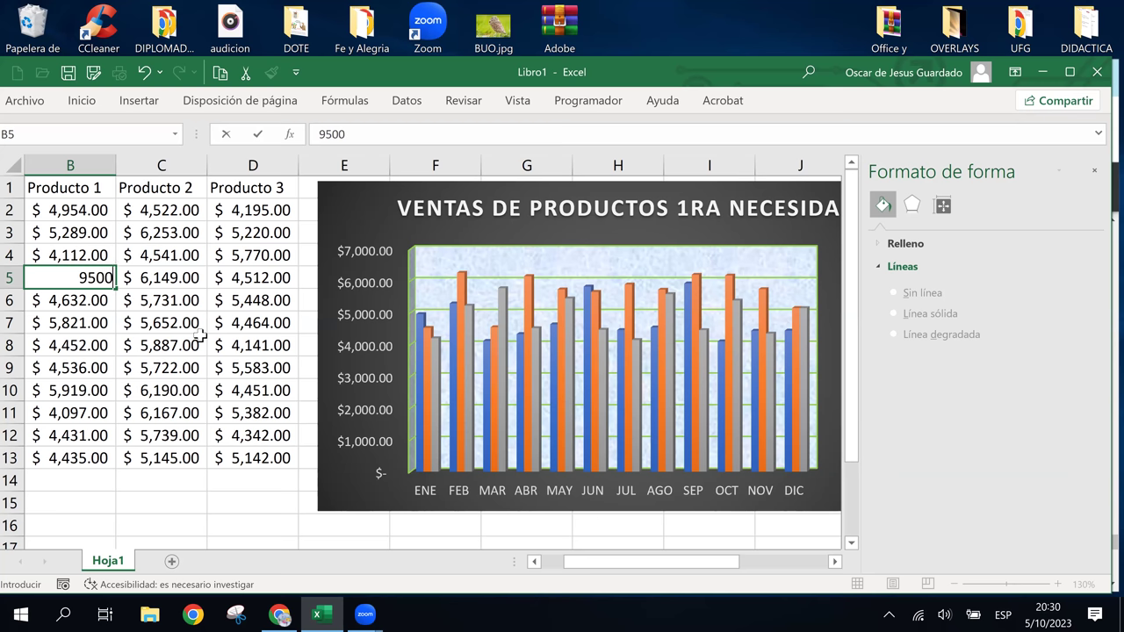
key("Return")
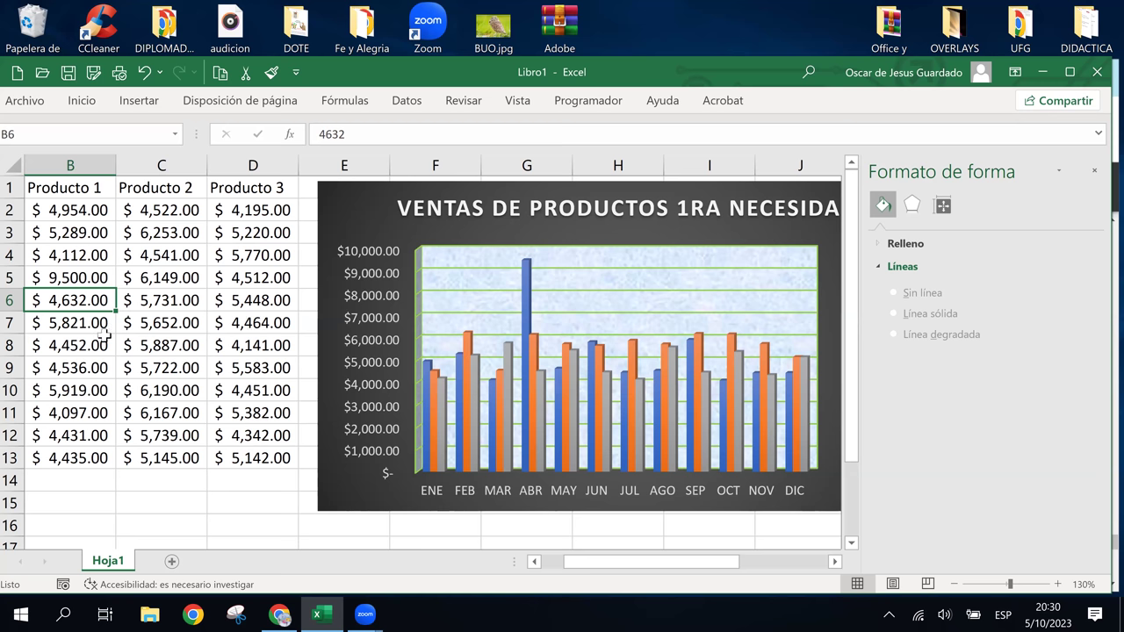
key("Left")
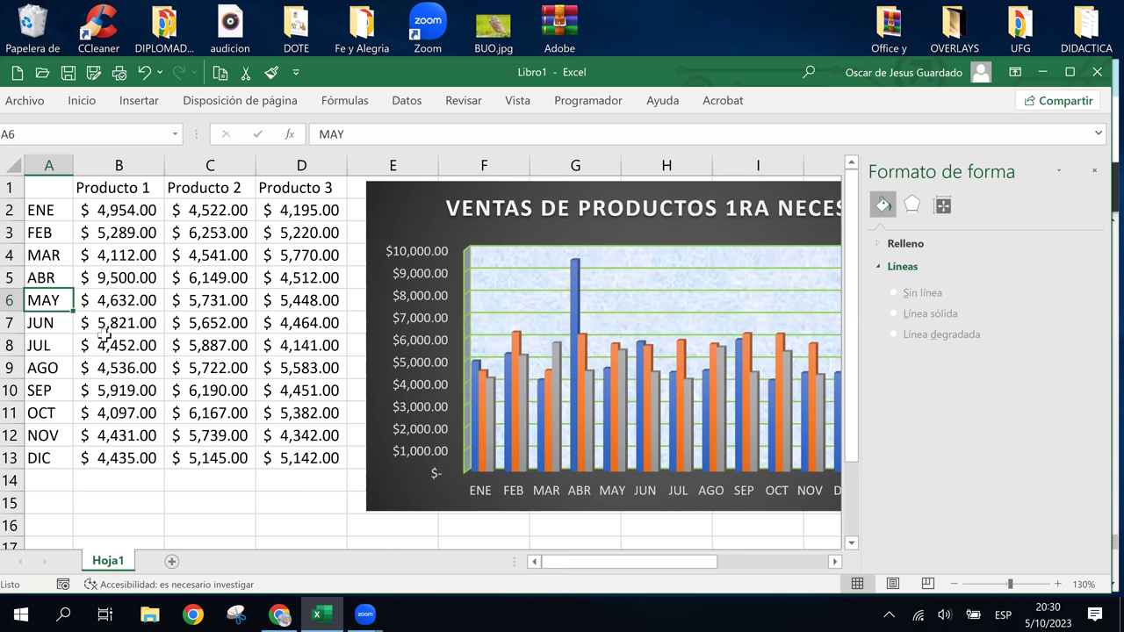
key("Up")
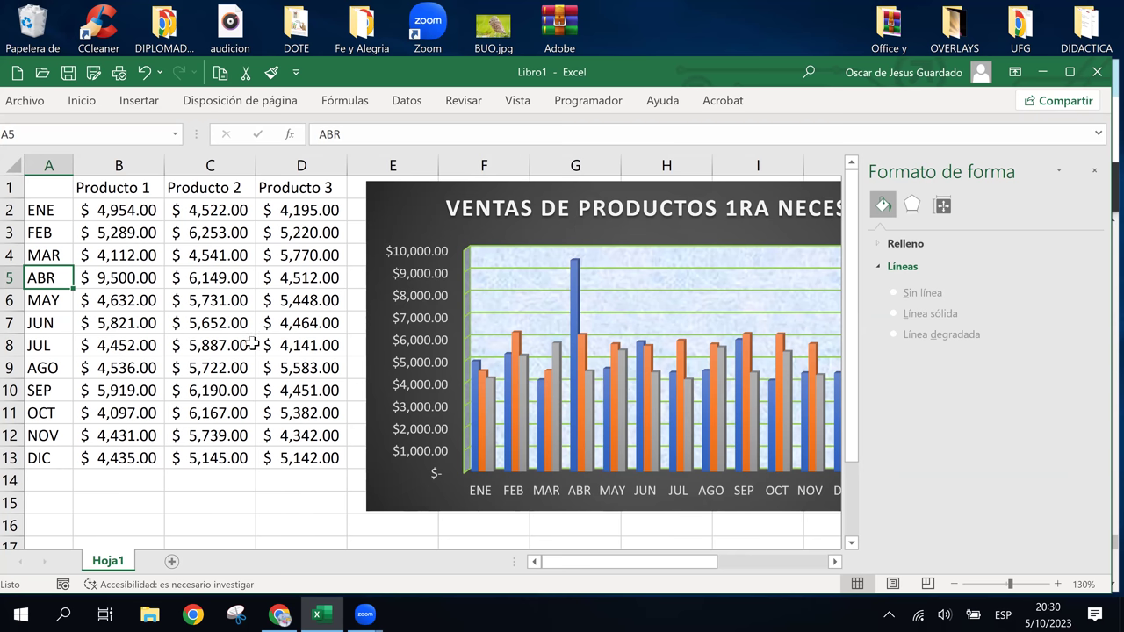
key("ctrl+z")
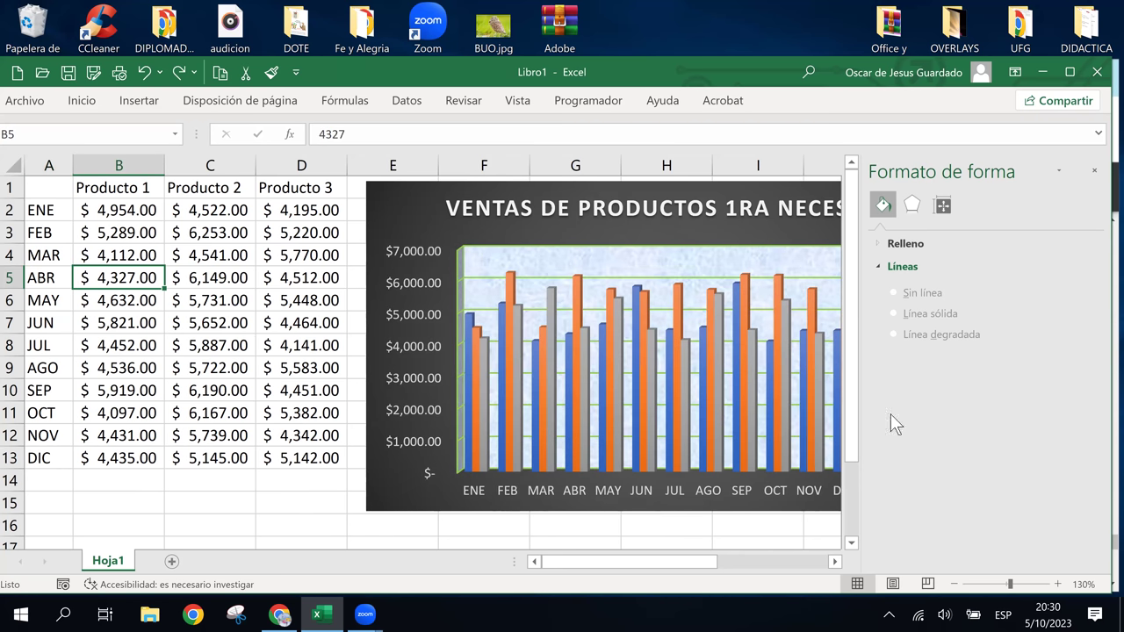
left_click(835, 561)
left_click(835, 561)
left_click(835, 561)
left_click(835, 561)
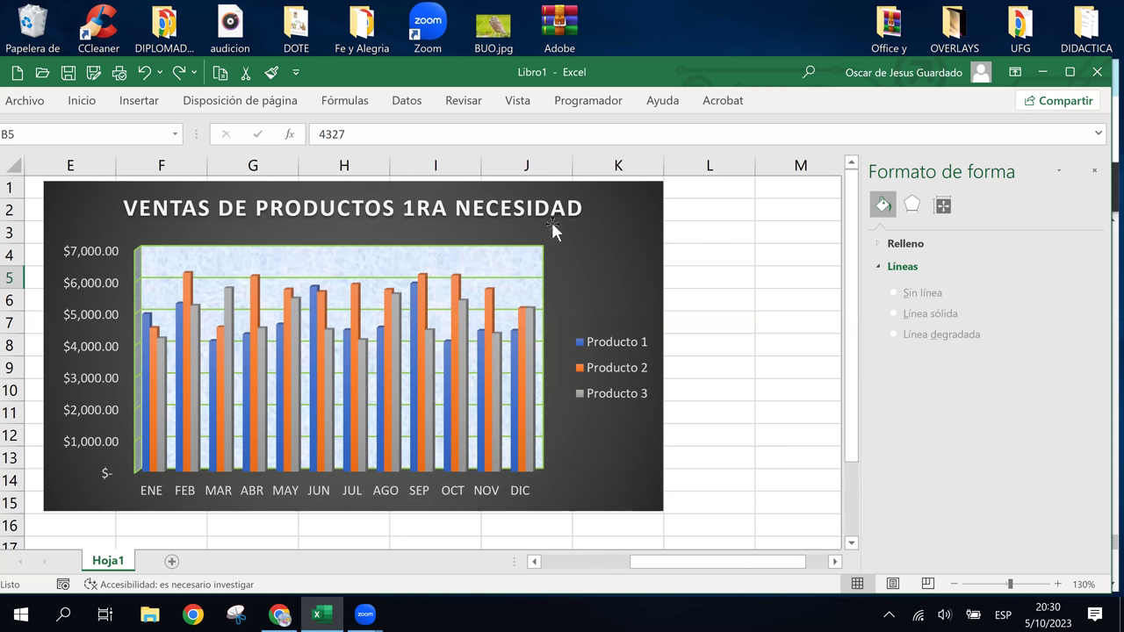
Step: Turn on the chart's axis titles and name the horizontal axis MESES
left_click(537, 464)
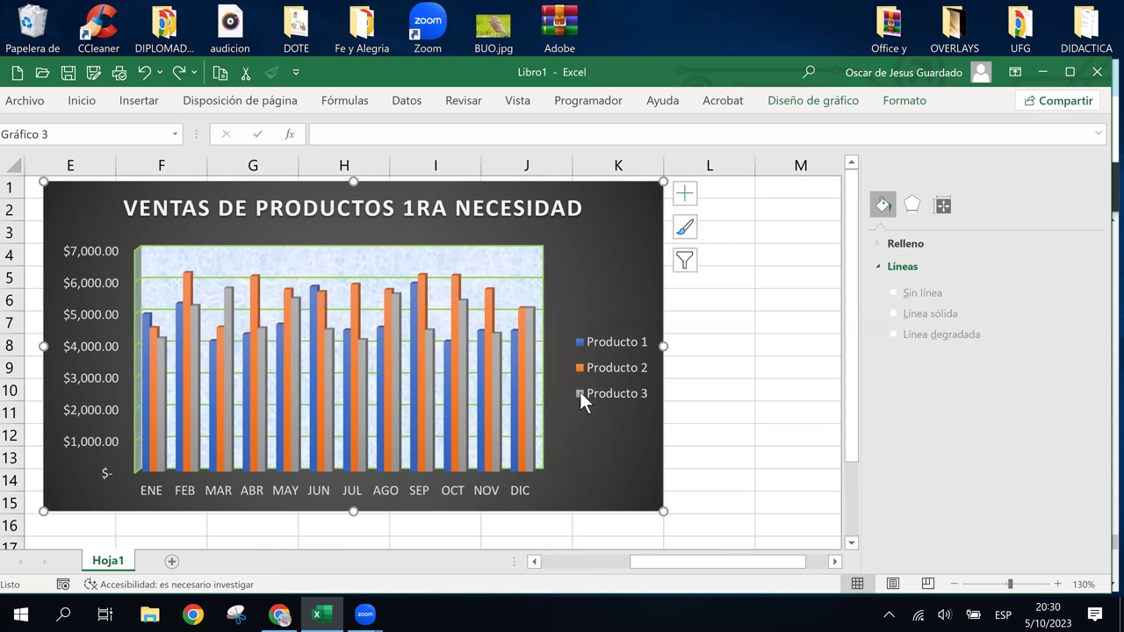
left_click(686, 201)
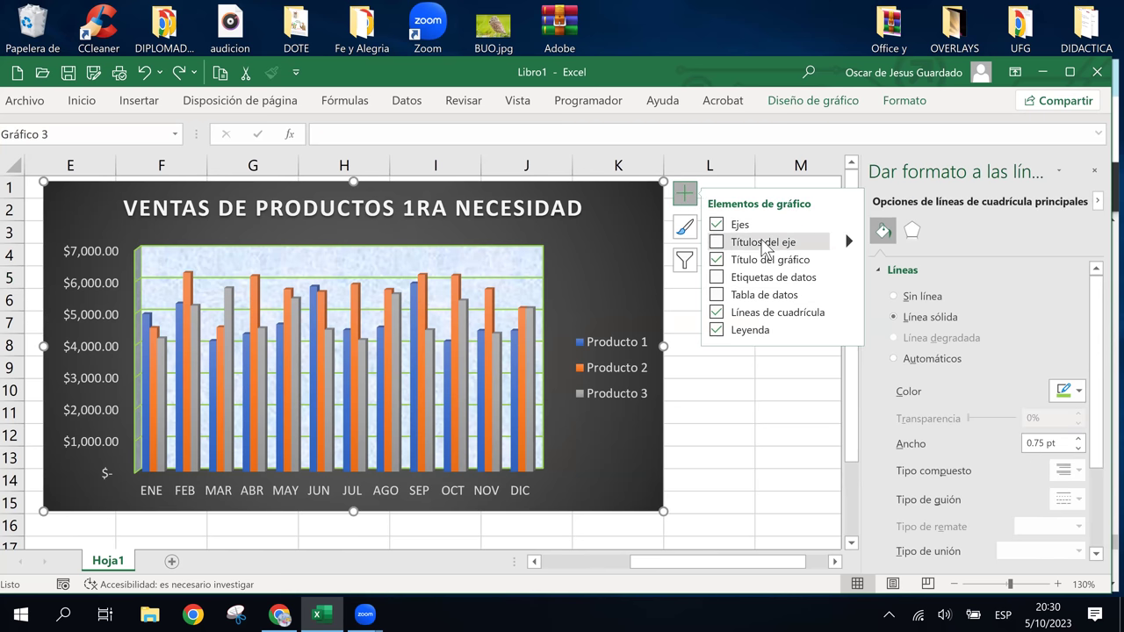
left_click(764, 246)
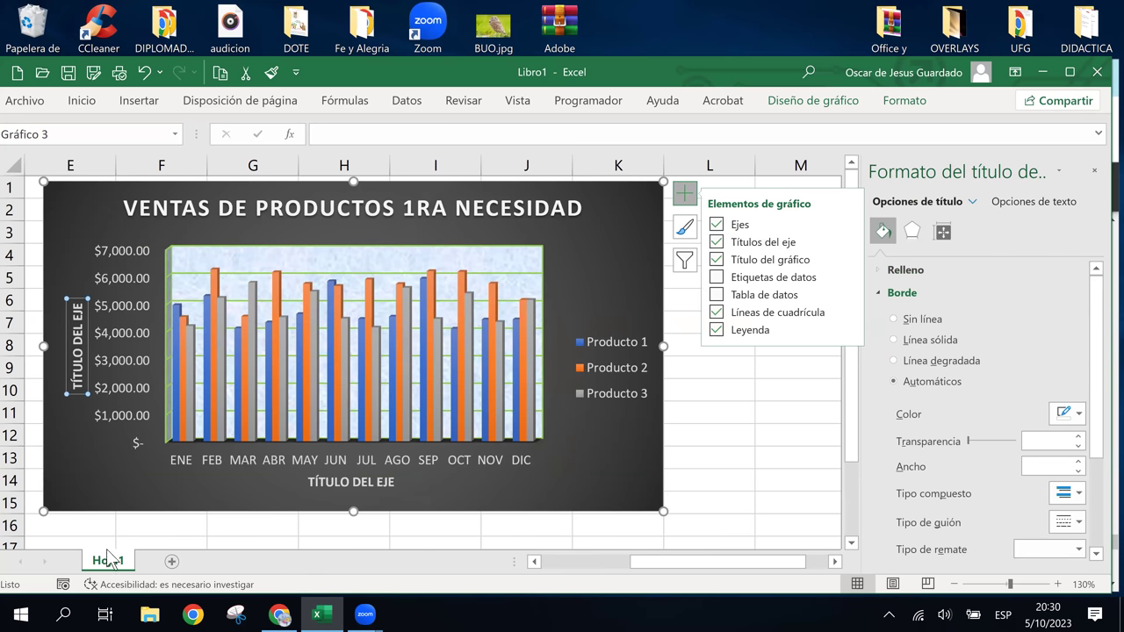
left_click(349, 487)
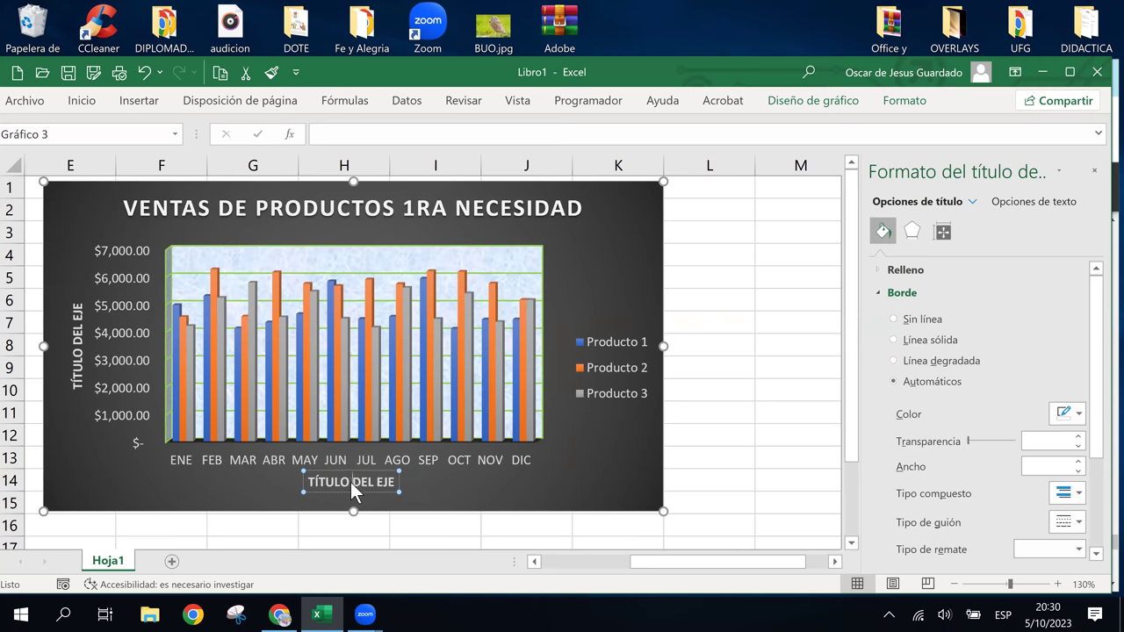
mouse_move(327, 619)
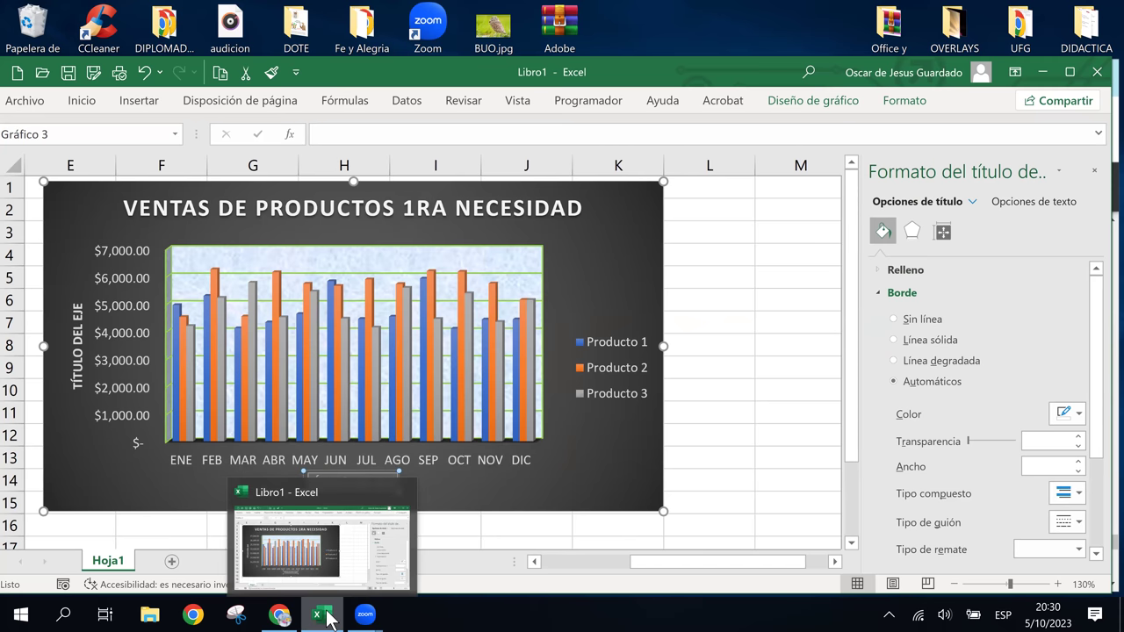
type("MESES")
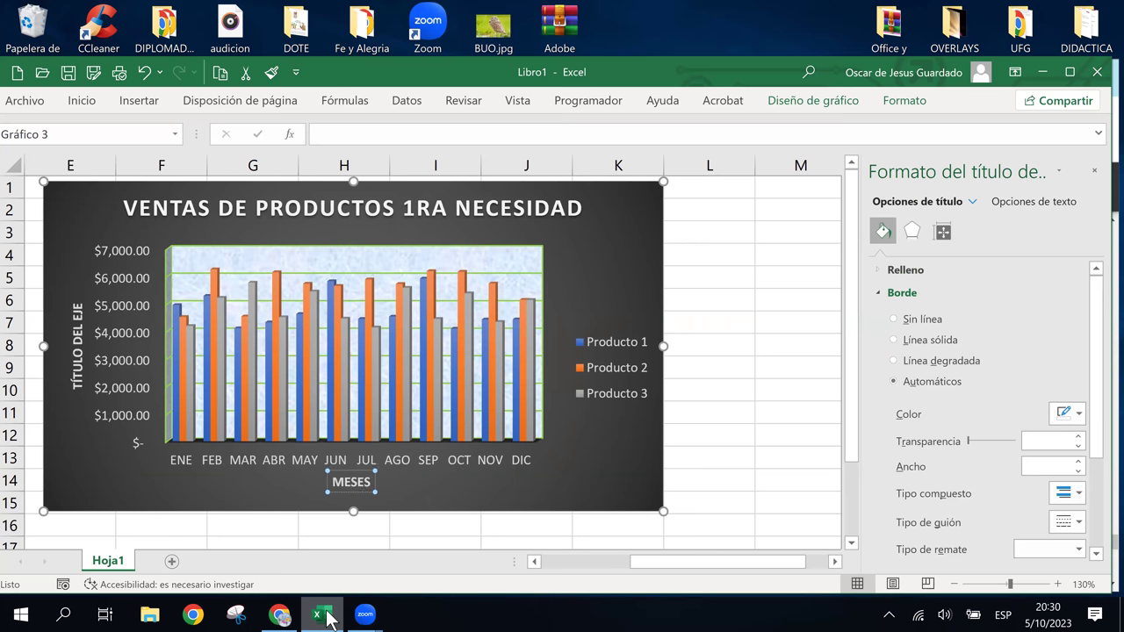
Step: Replace the vertical axis title text with 'INCREMENTO VTAS.'
left_click(76, 379)
triple_click(79, 371)
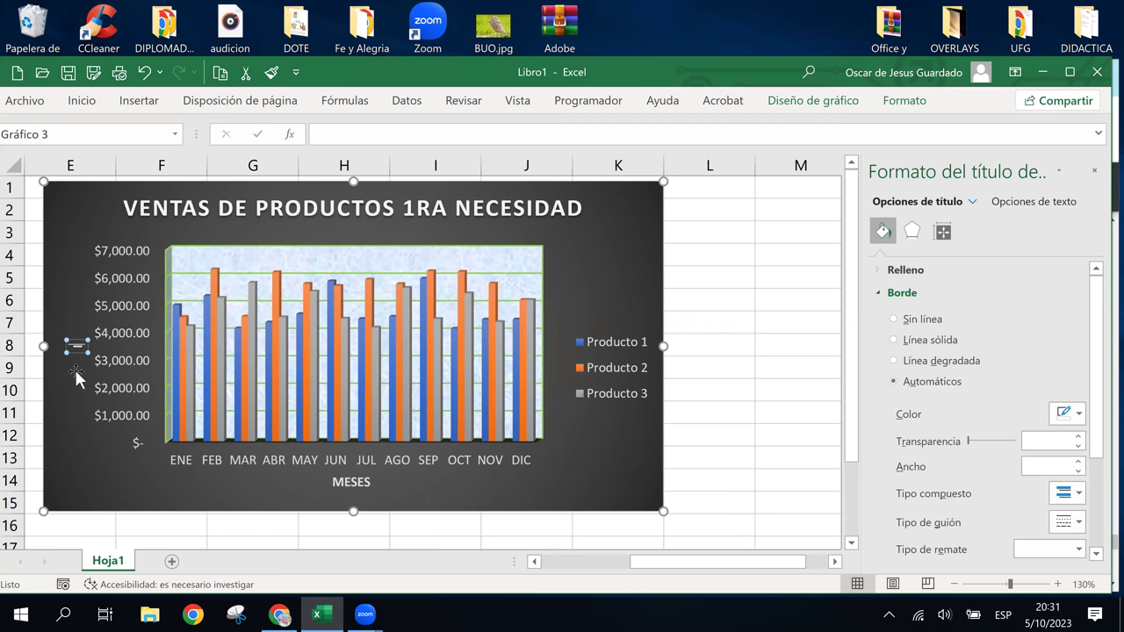
type("INCREMENTO")
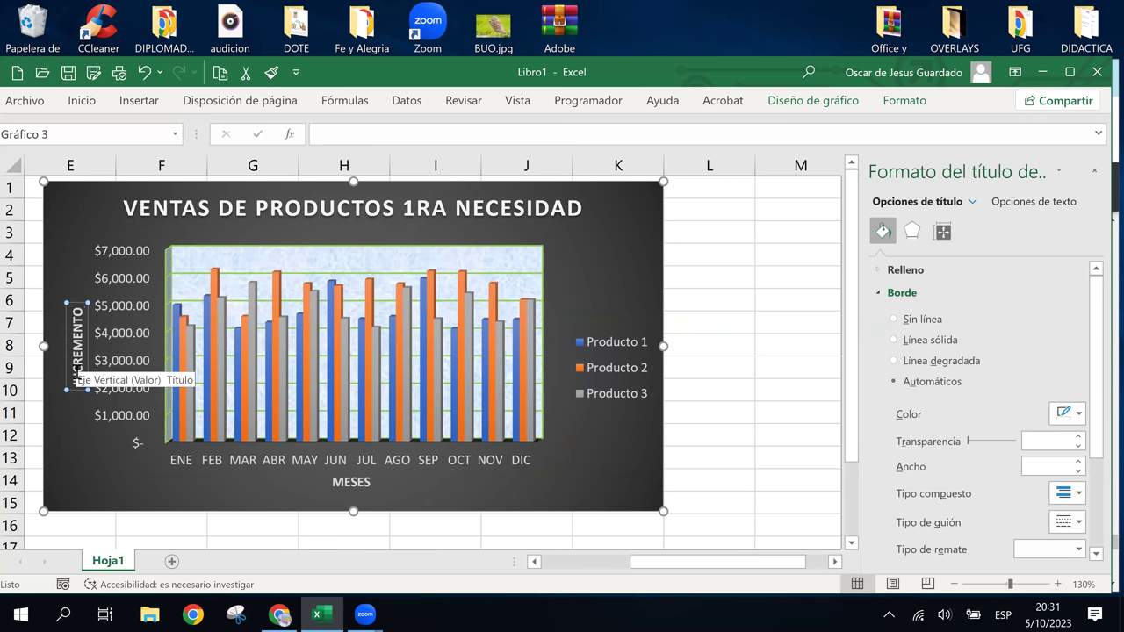
type(" VTS")
key("BackSpace")
type("S")
type("A")
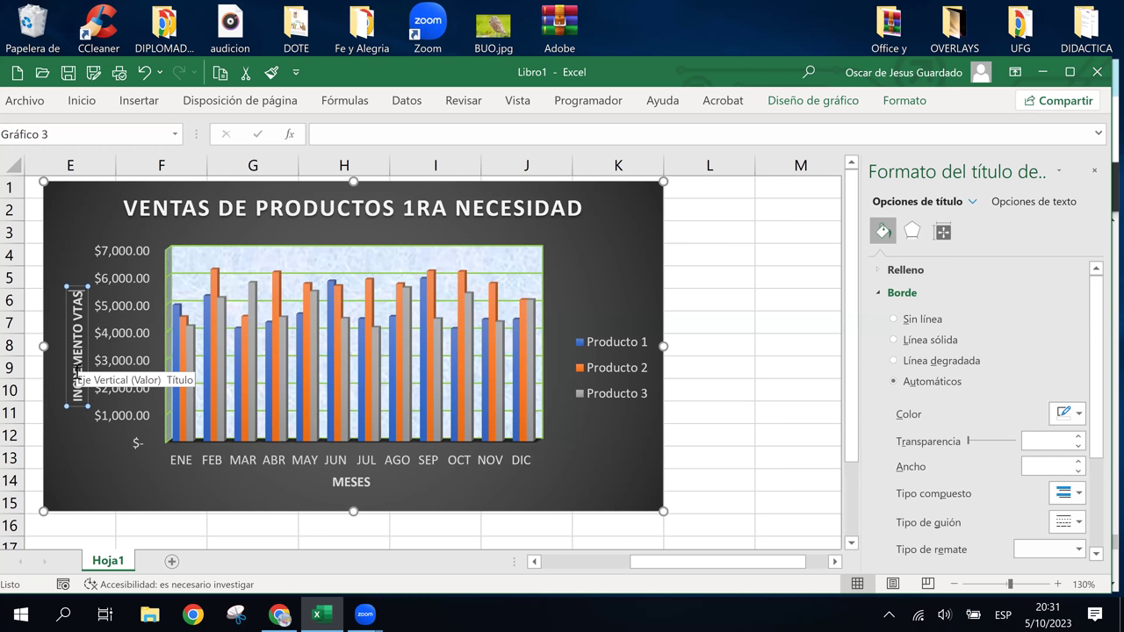
type(".")
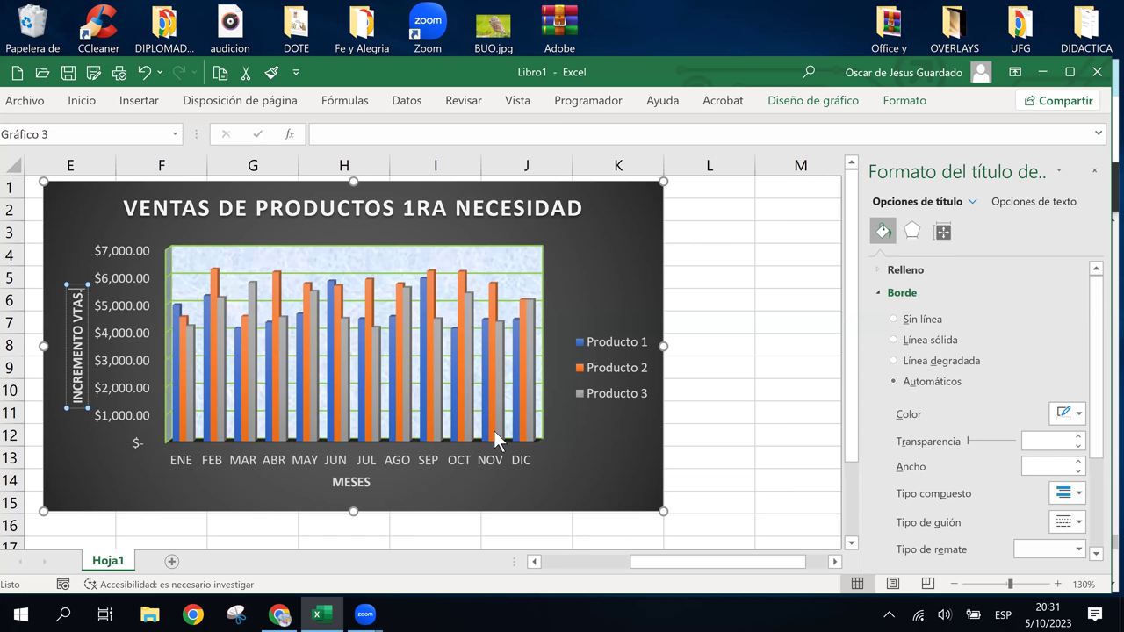
left_click(608, 480)
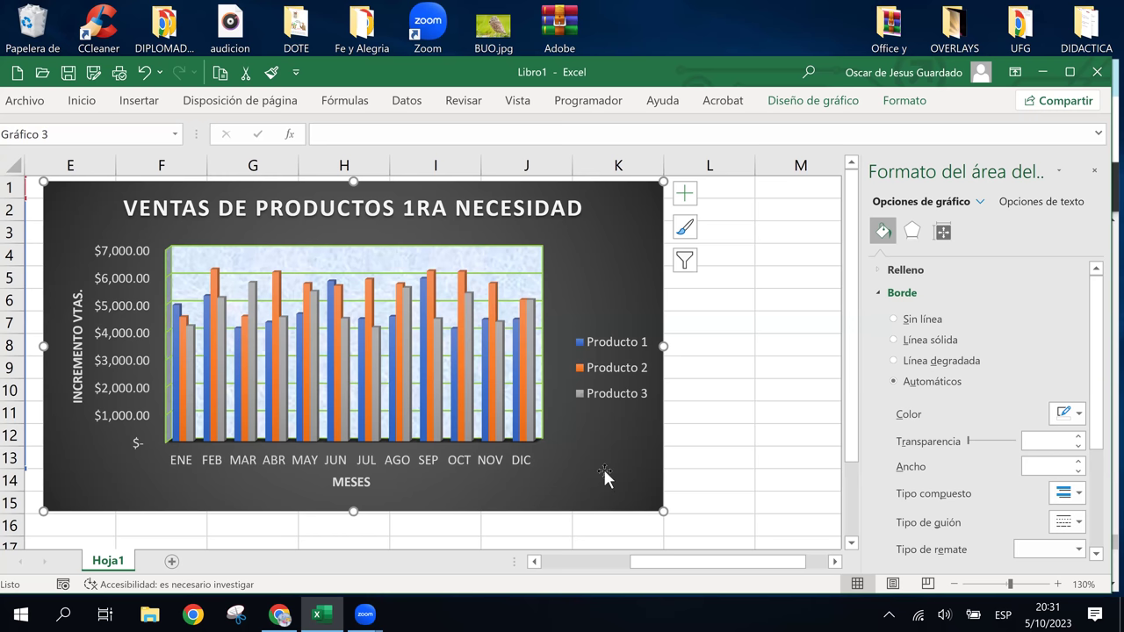
Step: Enable Etiquetas de datos from the chart elements list and select the new value labels
left_click(514, 268)
left_click(602, 262)
left_click(684, 193)
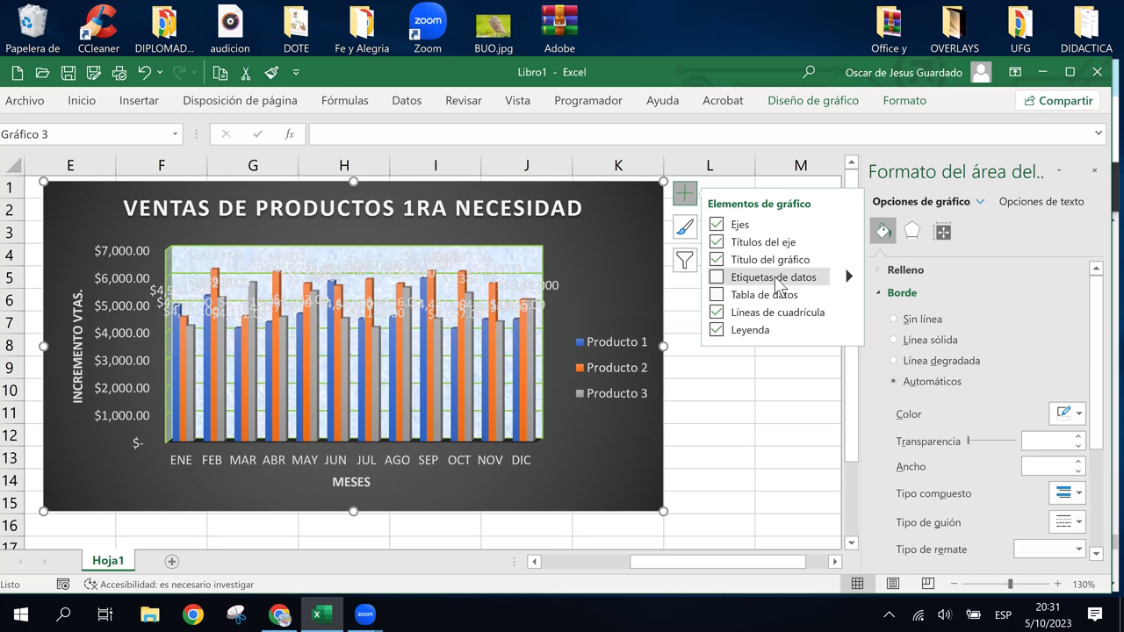
left_click(723, 277)
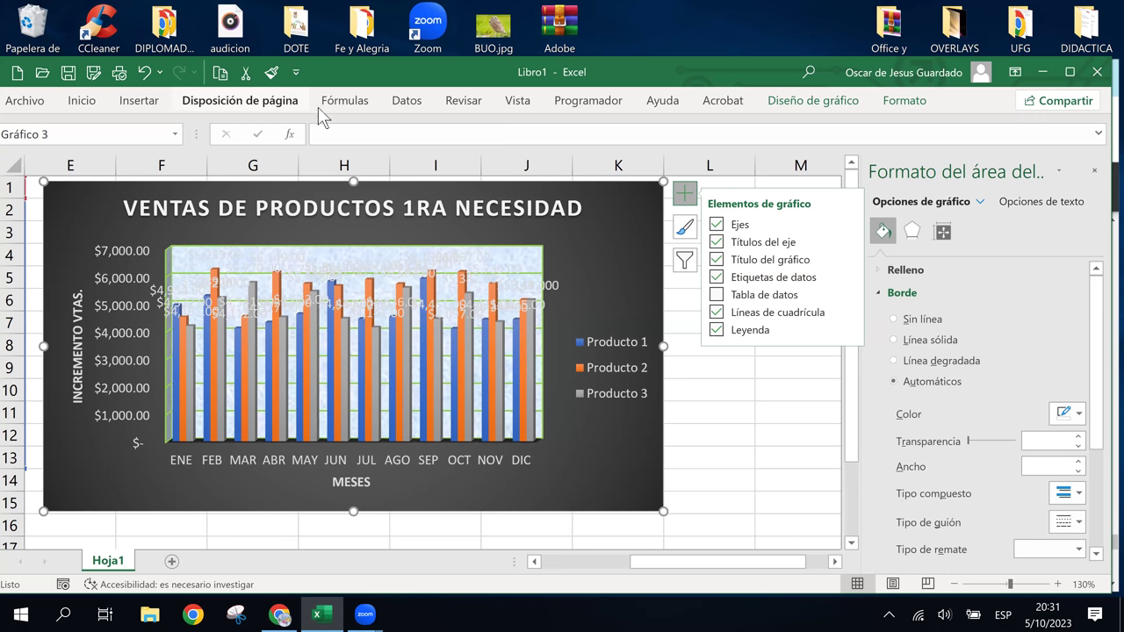
left_click(81, 101)
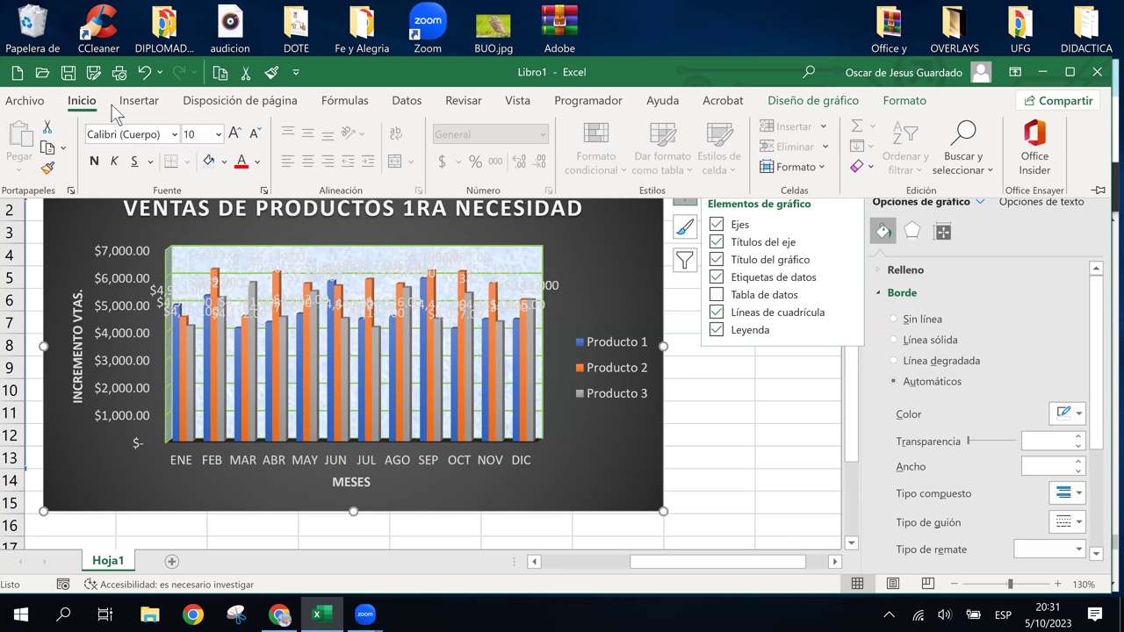
left_click(903, 101)
left_click(552, 284)
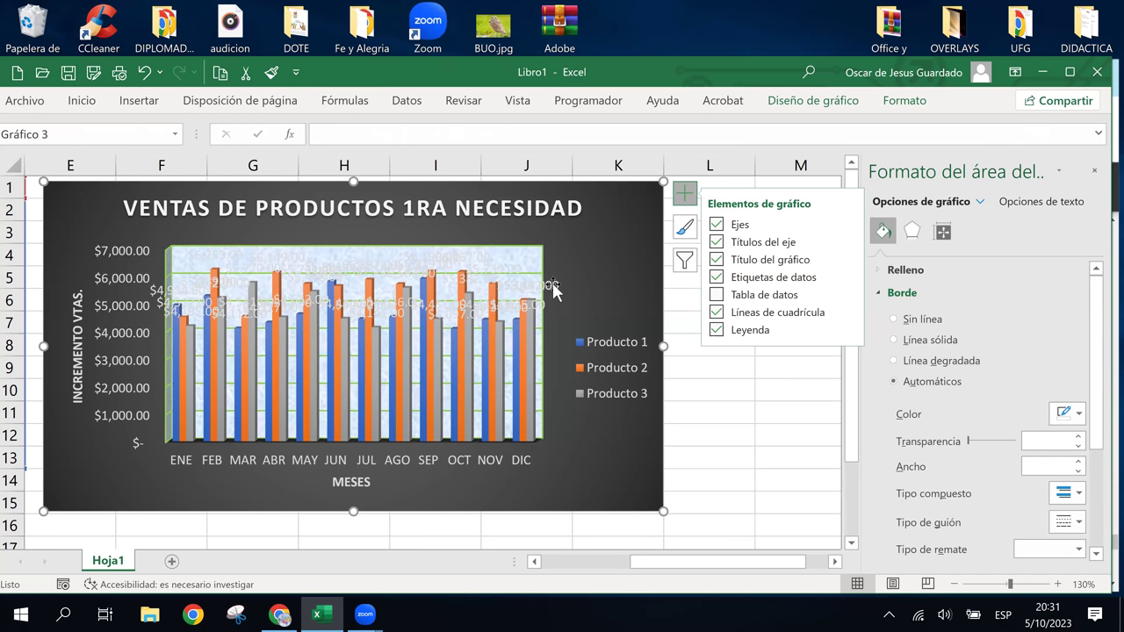
left_click(553, 287)
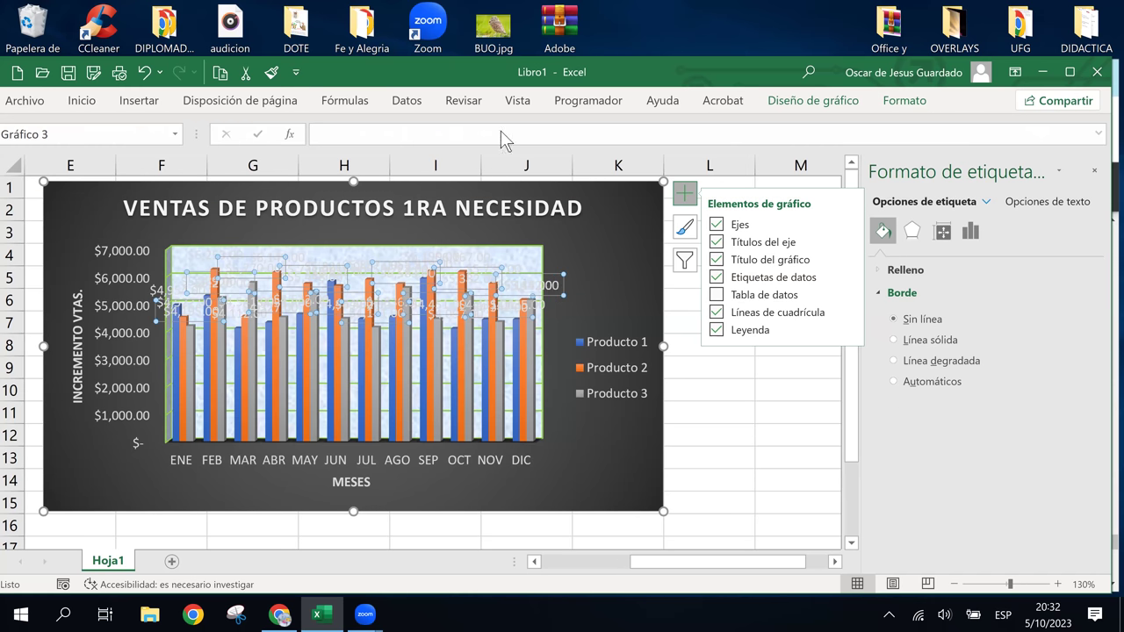
Step: Give the selected series' data labels the automatic dark font colour and a smaller font size
left_click(81, 101)
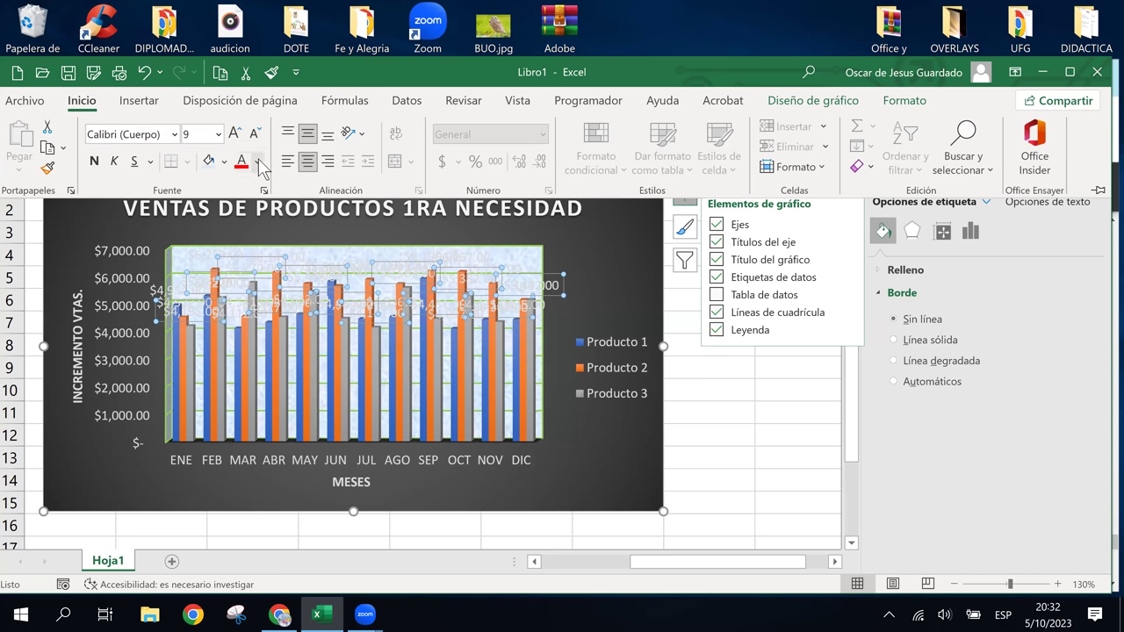
left_click(257, 161)
left_click(261, 179)
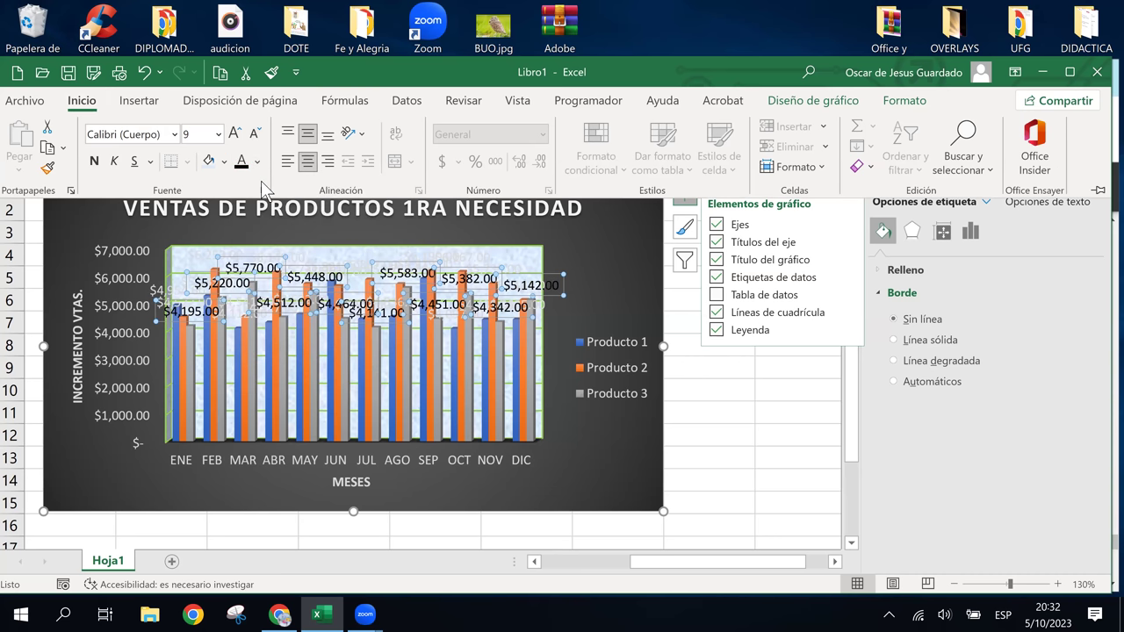
left_click(556, 296)
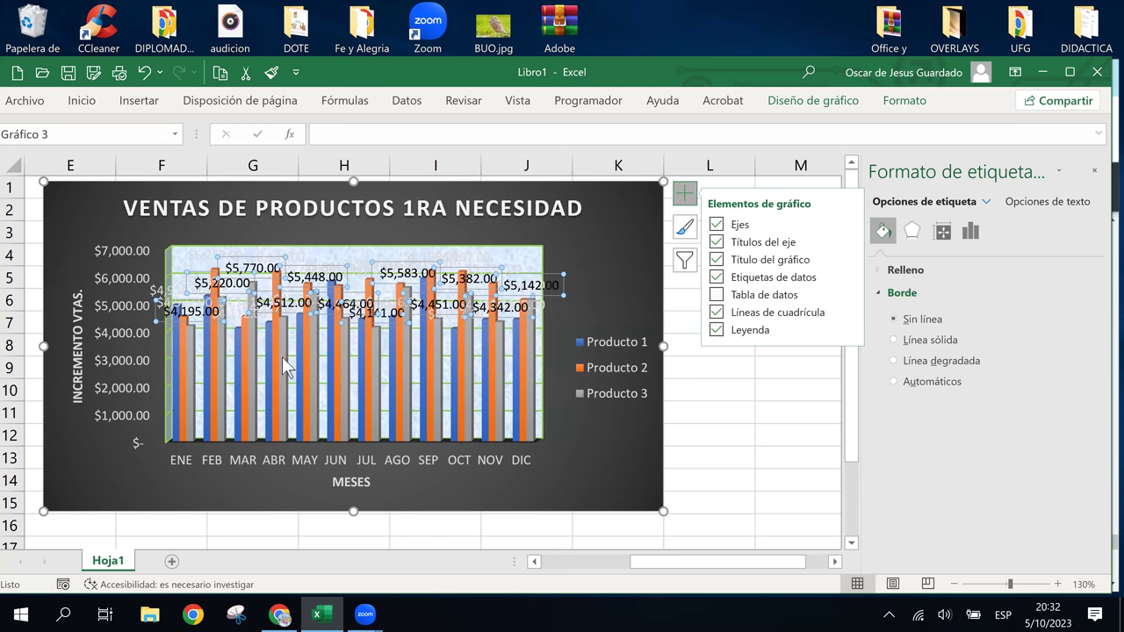
left_click(566, 315)
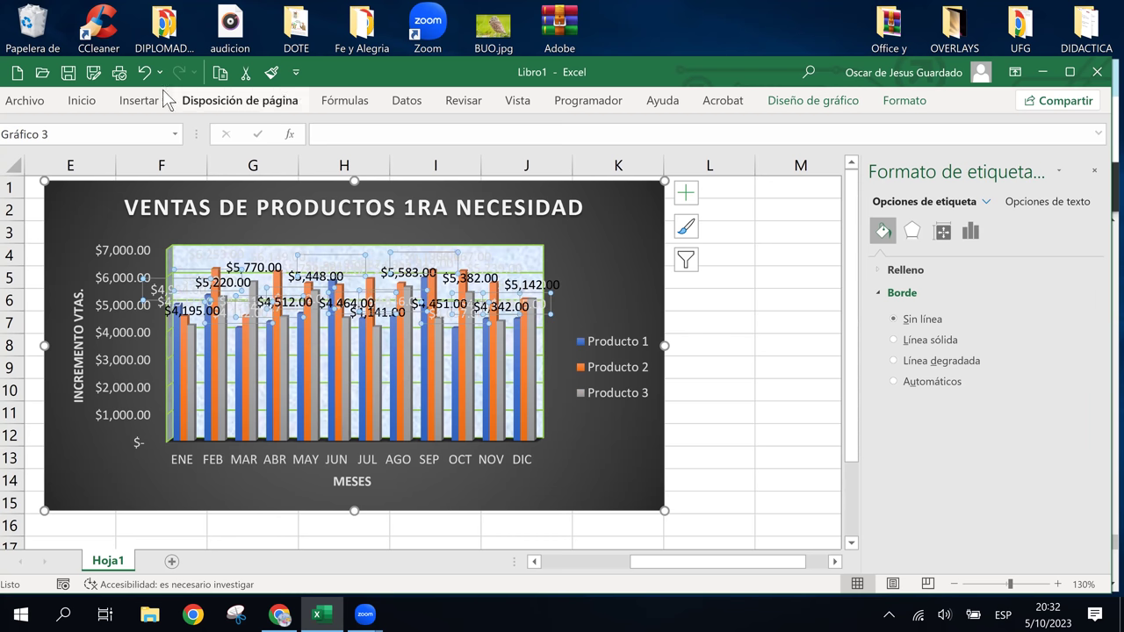
left_click(82, 101)
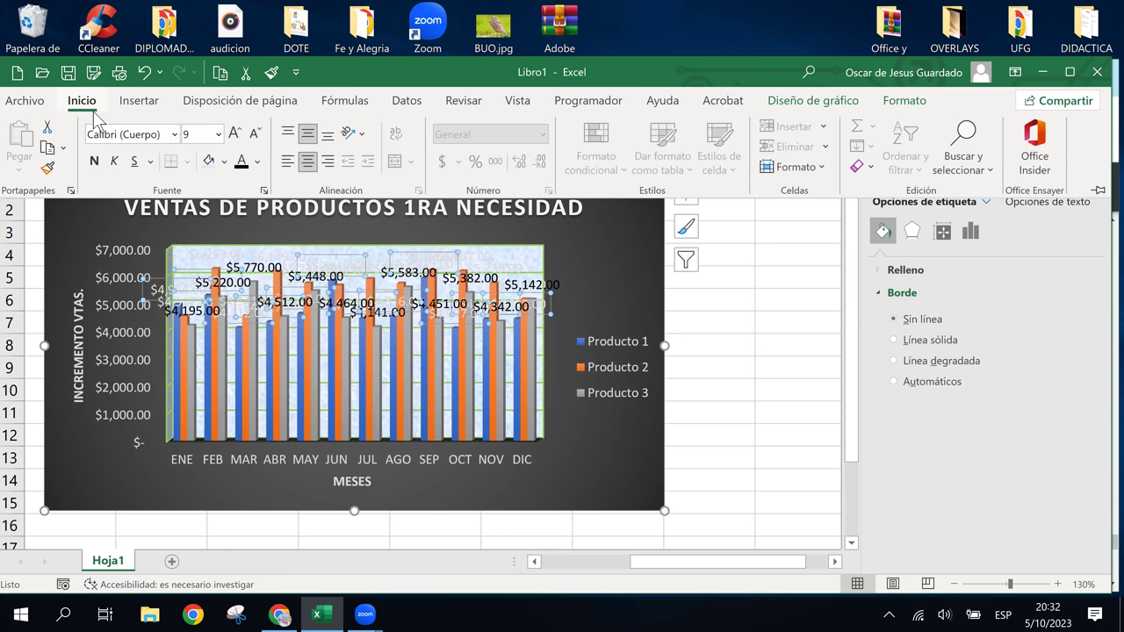
left_click(240, 162)
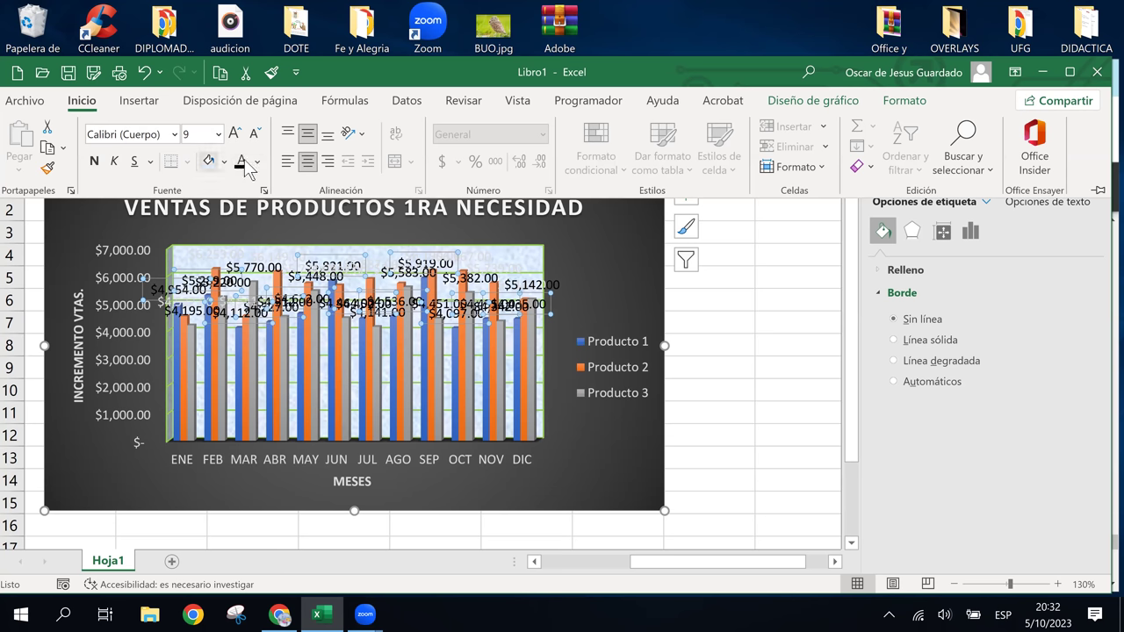
left_click(255, 134)
left_click(255, 133)
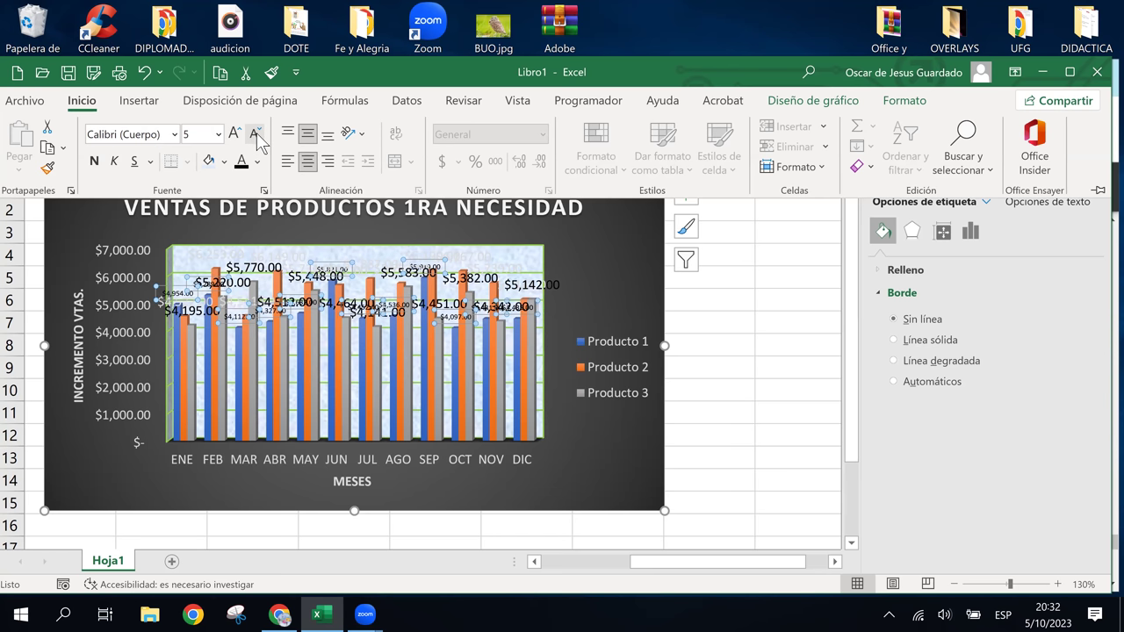
left_click(387, 277)
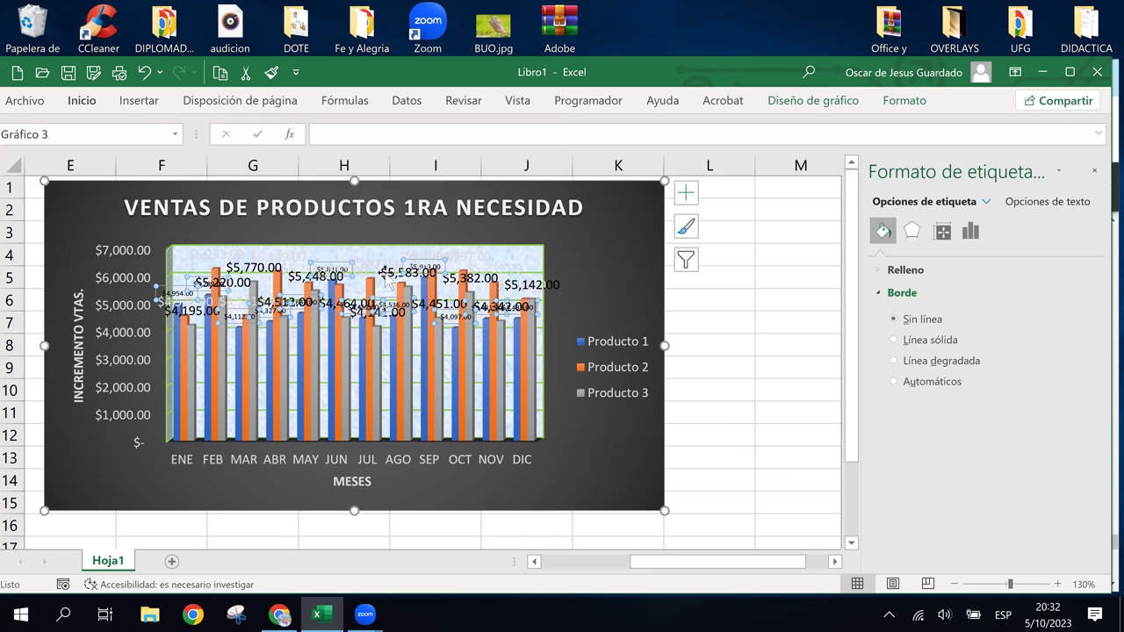
Step: Shrink another series' data labels down to font size 5
left_click(488, 277)
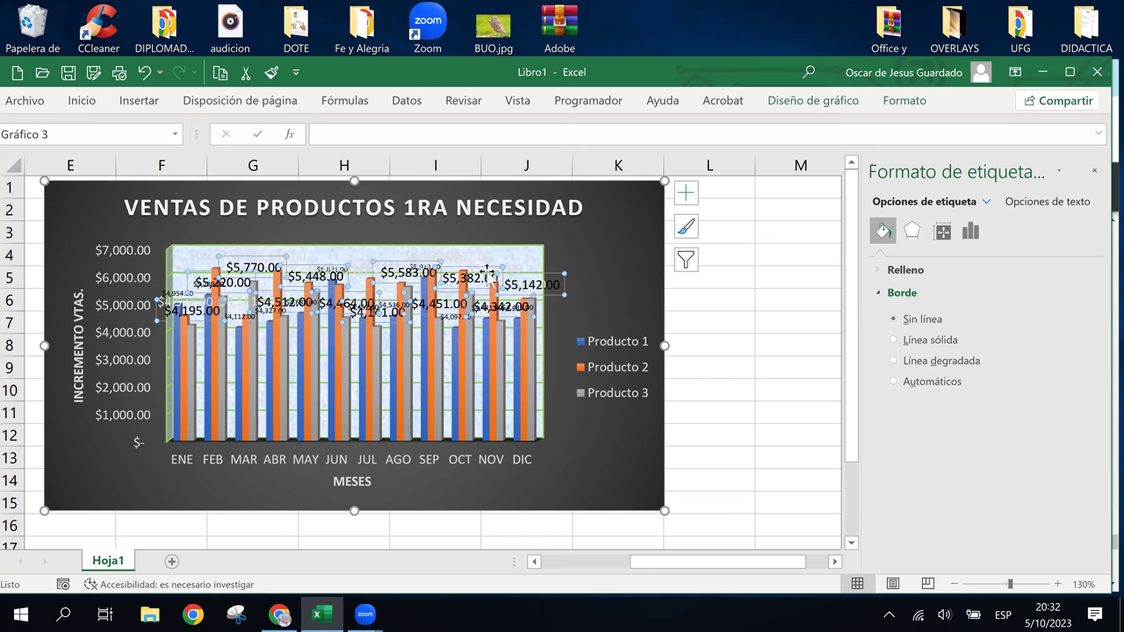
left_click(82, 100)
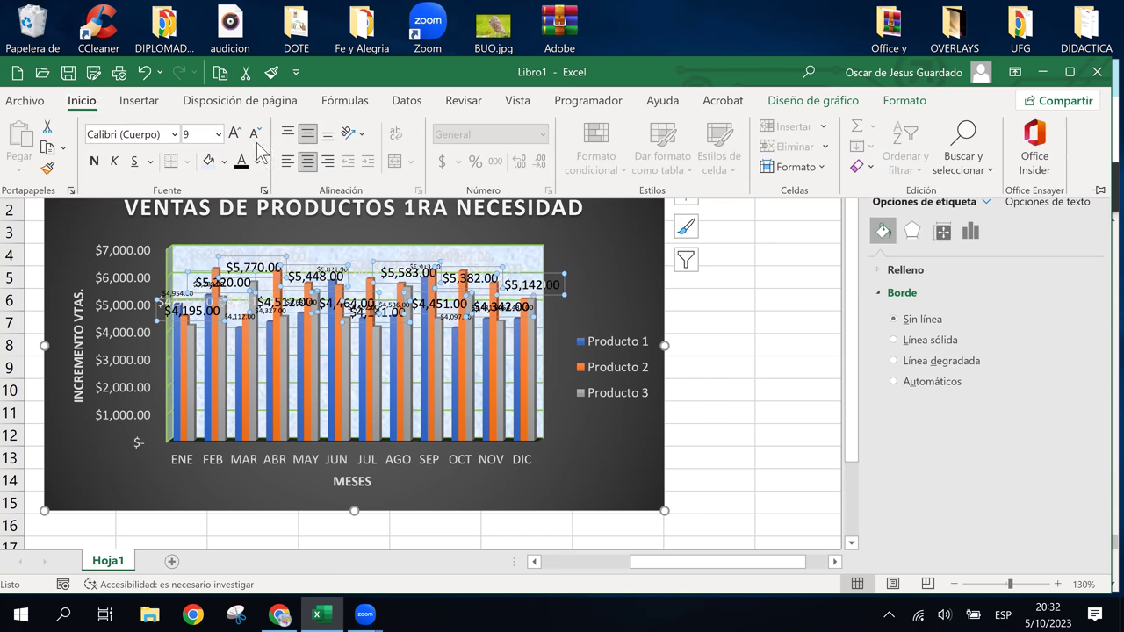
left_click(254, 134)
left_click(255, 134)
left_click(254, 134)
left_click(254, 133)
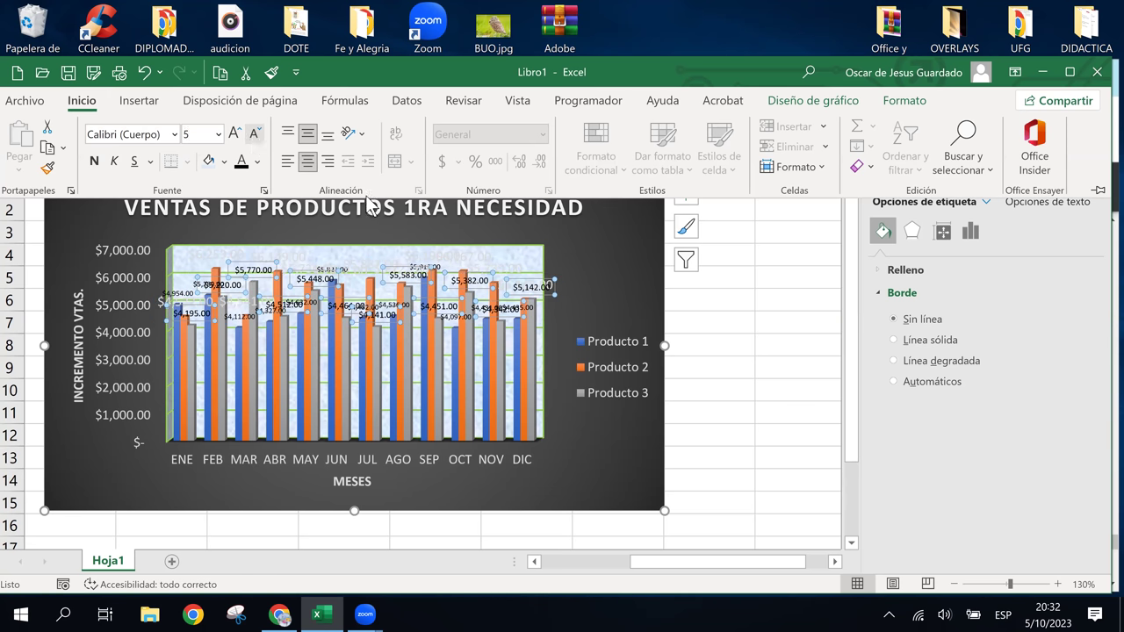
left_click(566, 297)
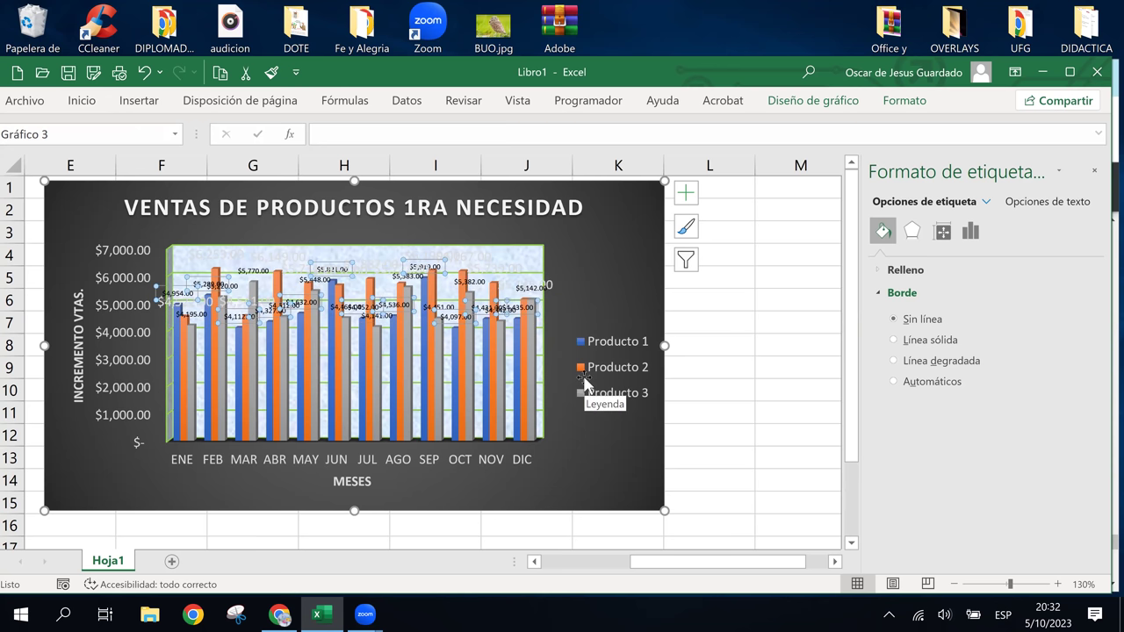
Step: Drag the chart's edges to widen it to the right and stretch it taller downward
left_click(658, 360)
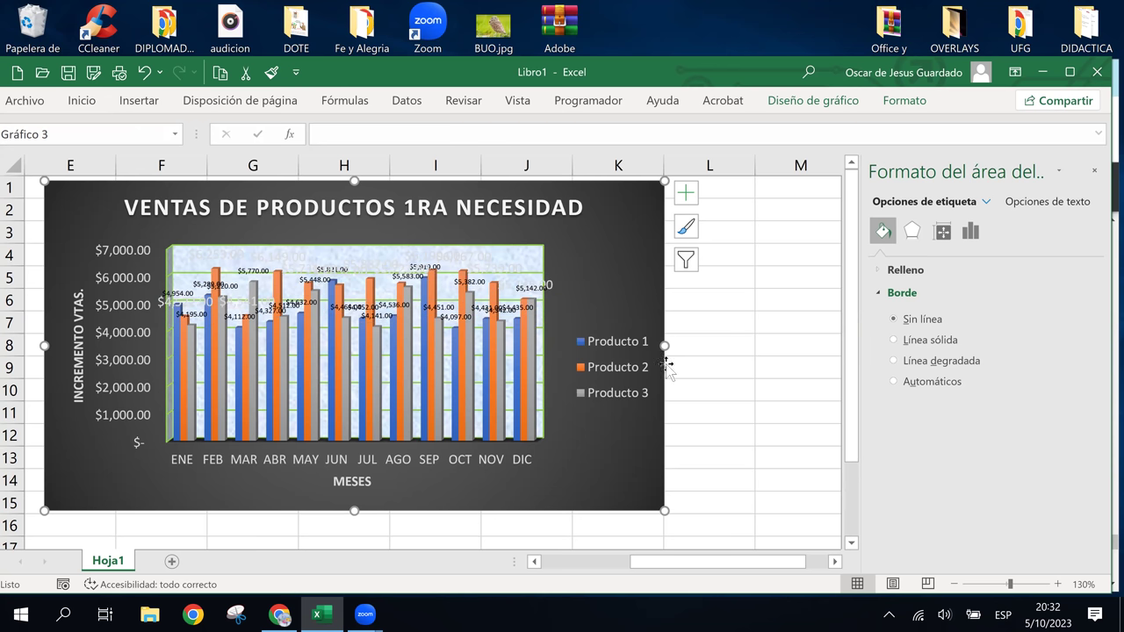
left_click_drag(664, 345, 750, 342)
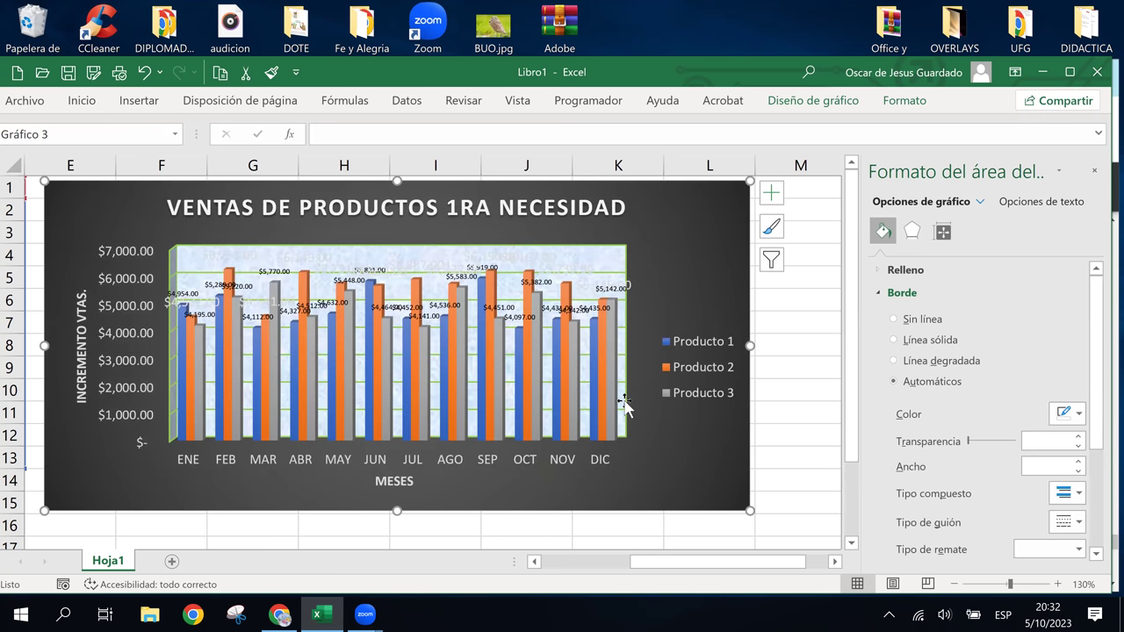
scroll(614, 404, "down", 2)
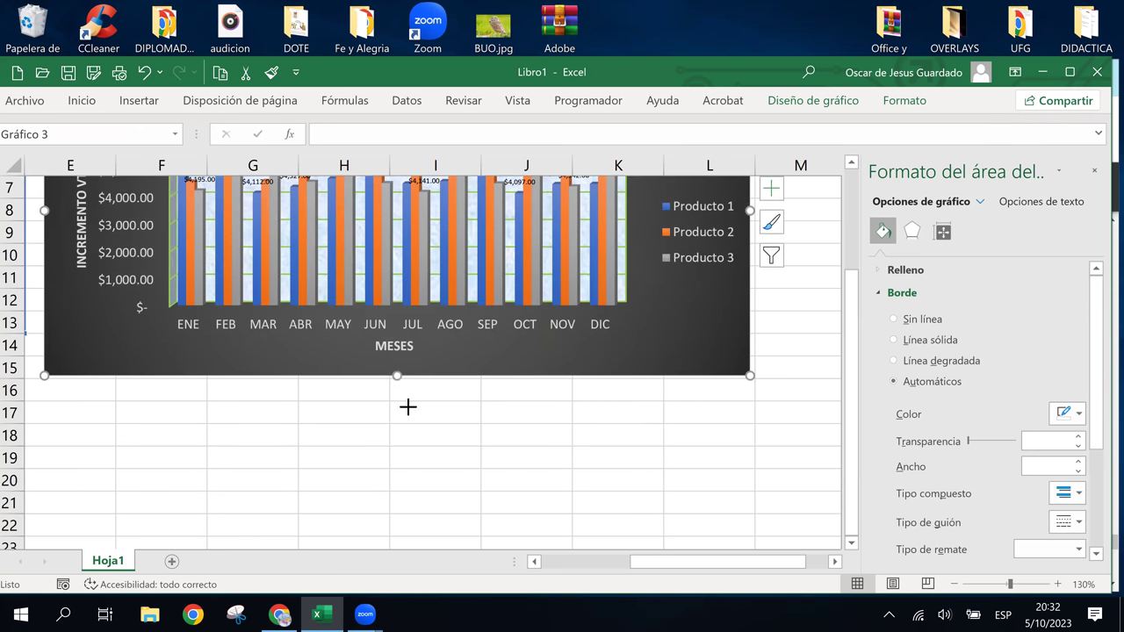
left_click_drag(410, 372, 413, 454)
left_click_drag(612, 463, 615, 464)
scroll(614, 463, "up", 2)
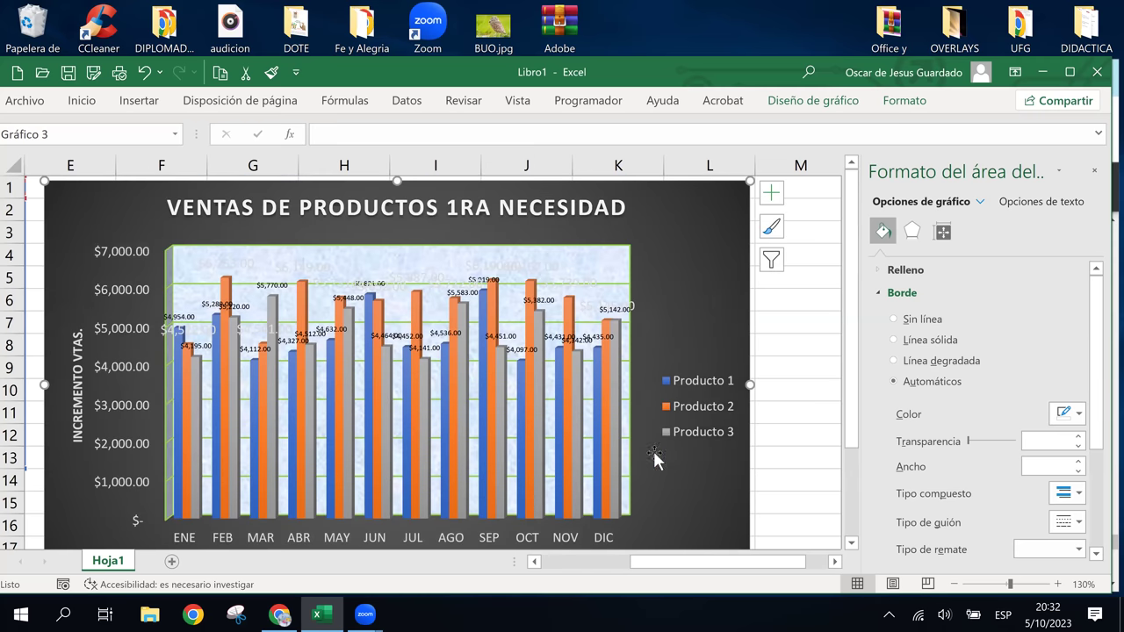
left_click_drag(750, 383, 777, 379)
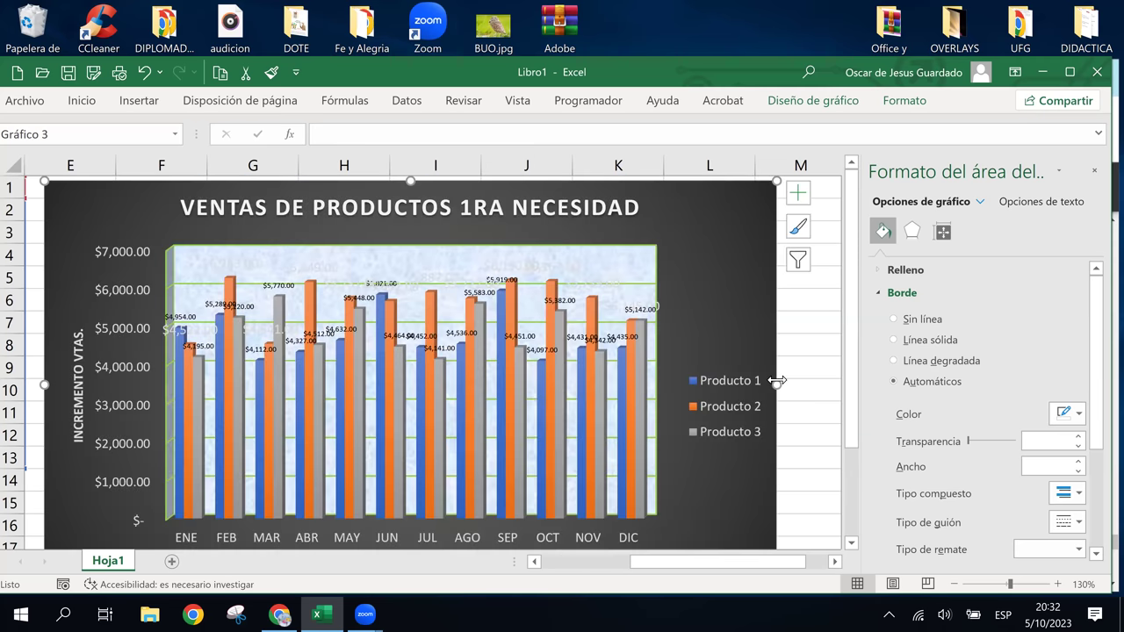
left_click(658, 305)
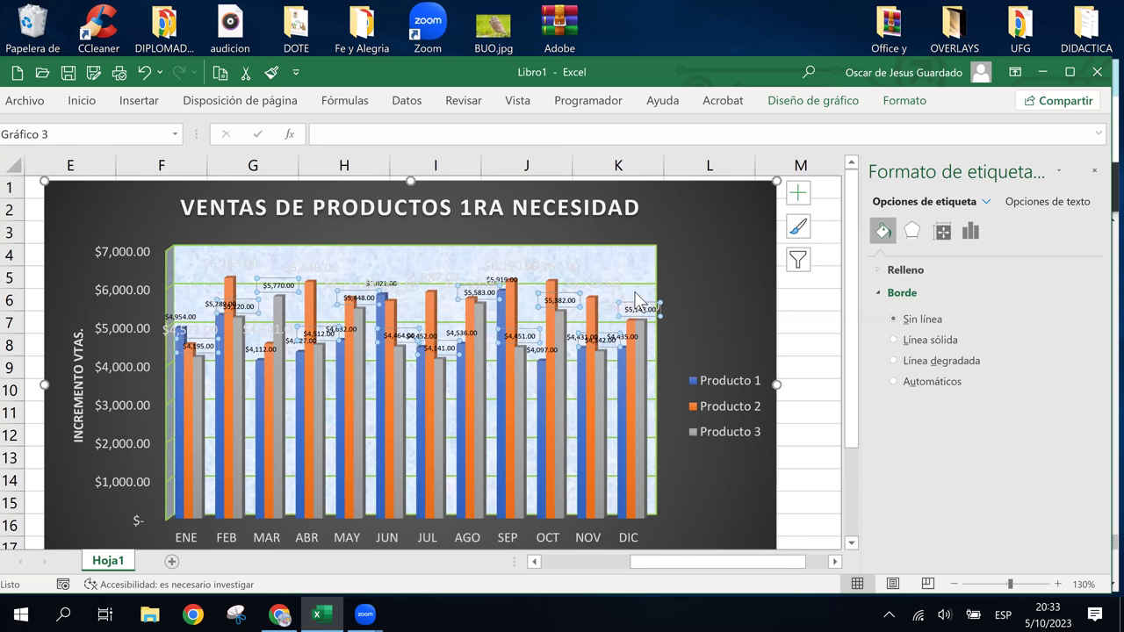
left_click(663, 302)
left_click(656, 299)
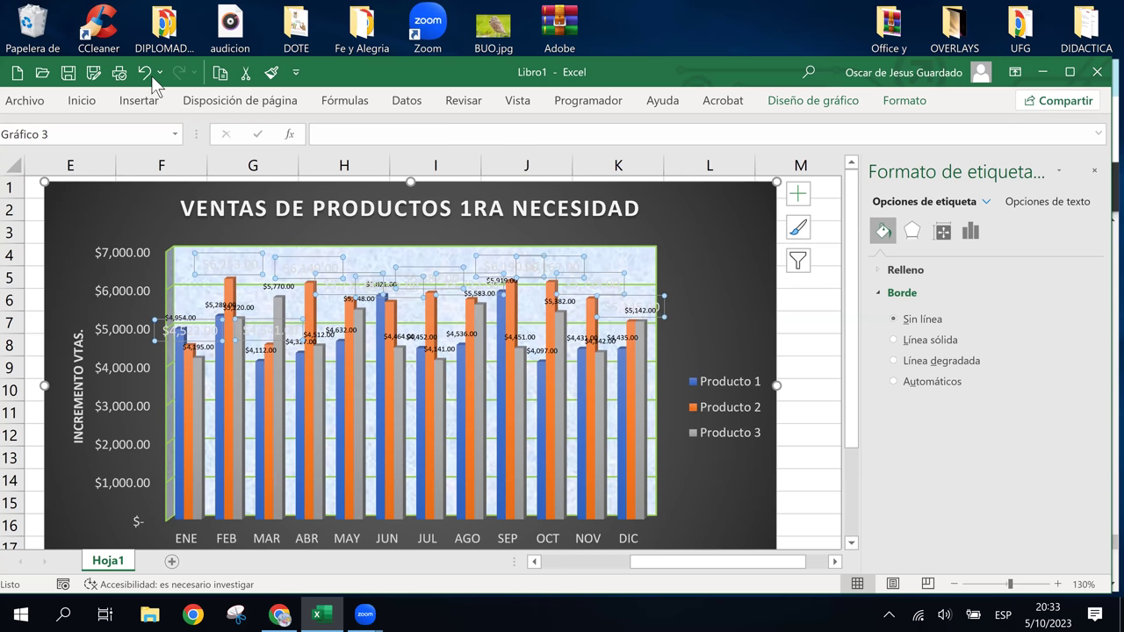
Step: Turn the selected faint data labels black and reduce their font to size 5
left_click(81, 104)
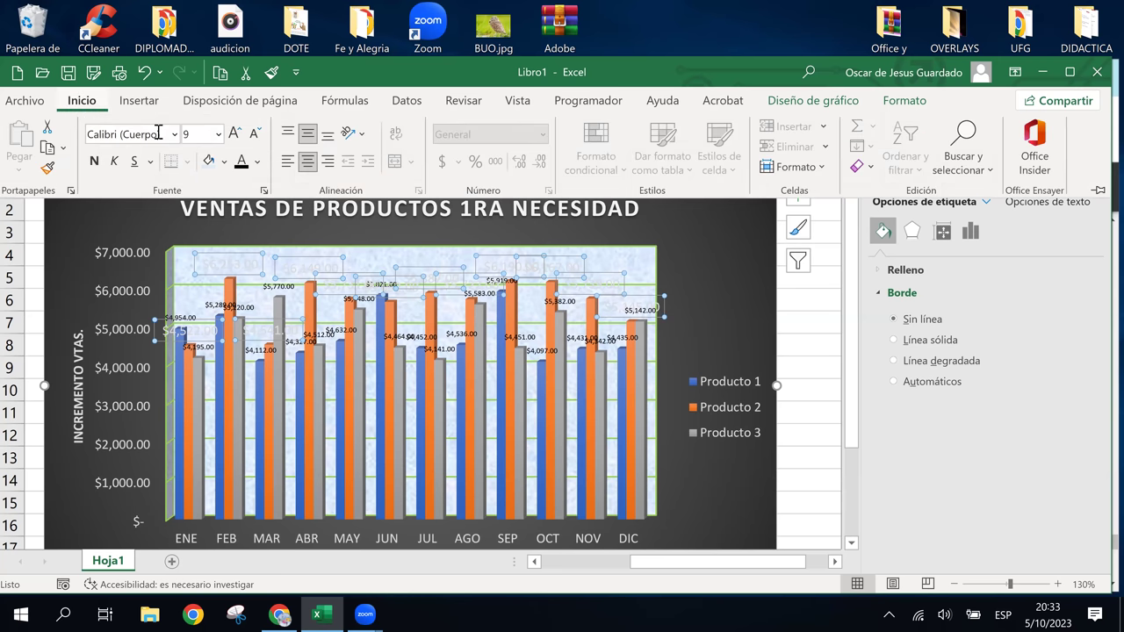
left_click(244, 167)
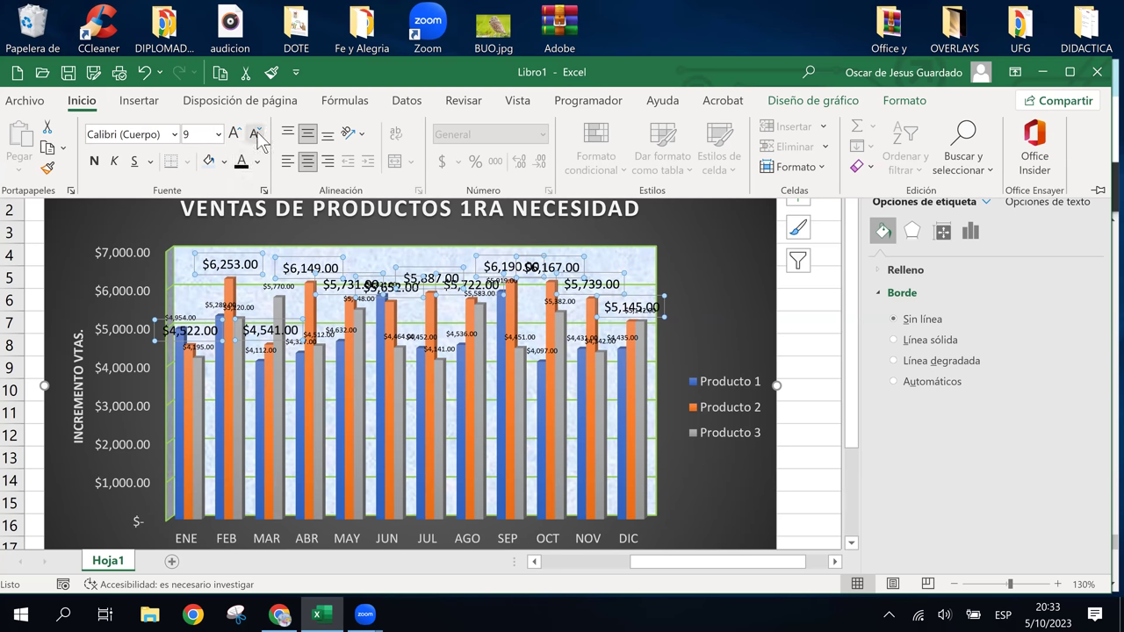
left_click(257, 136)
left_click(257, 136)
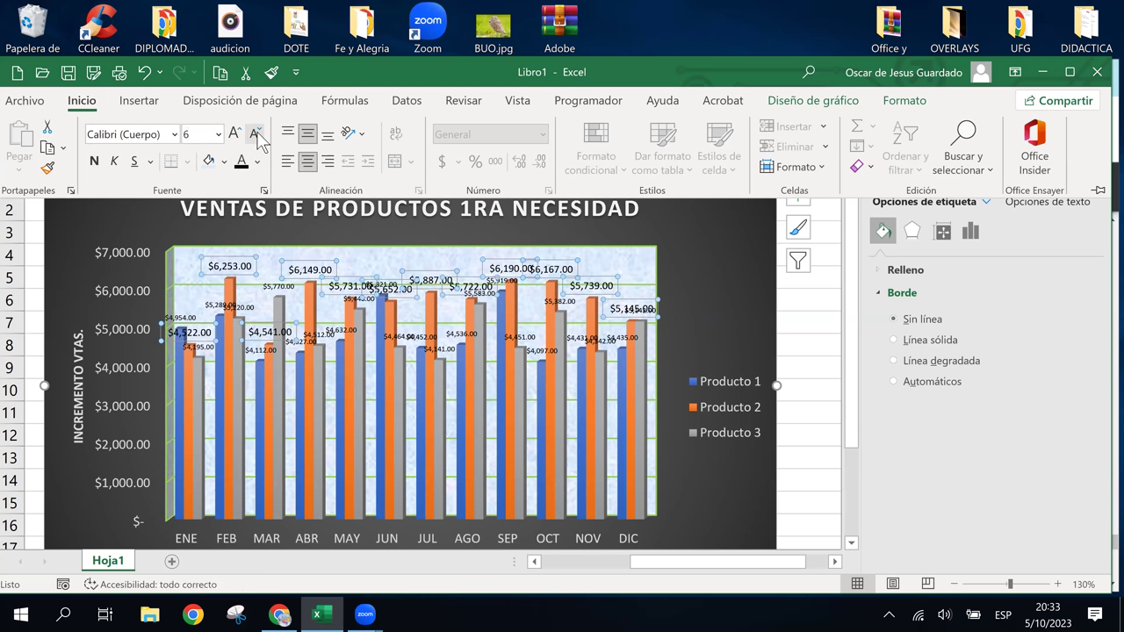
left_click(257, 136)
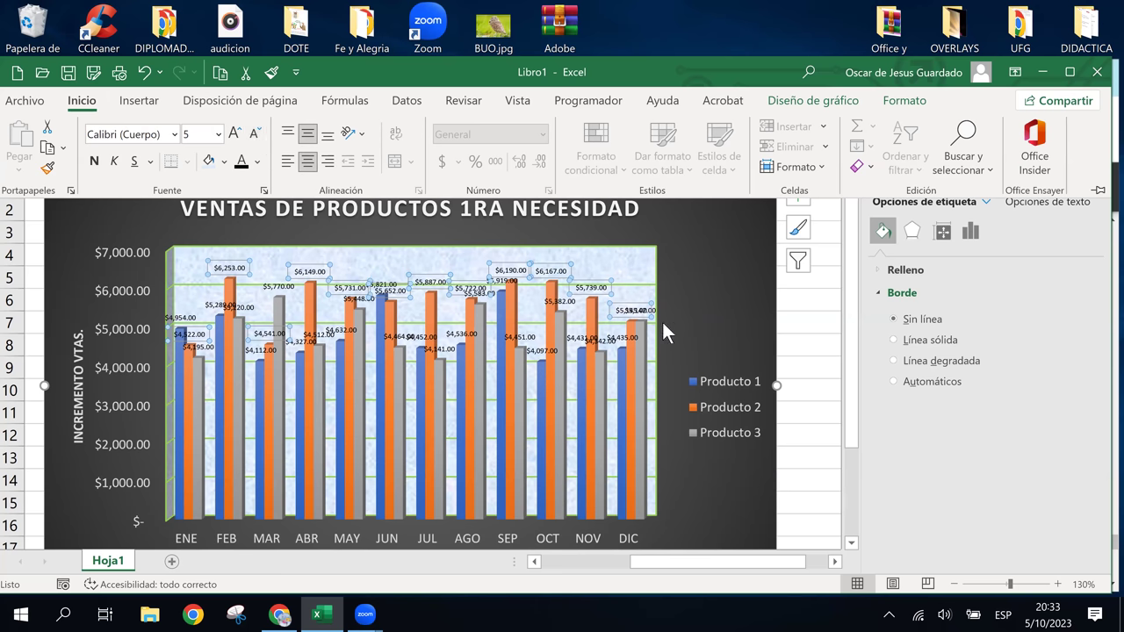
left_click(700, 322)
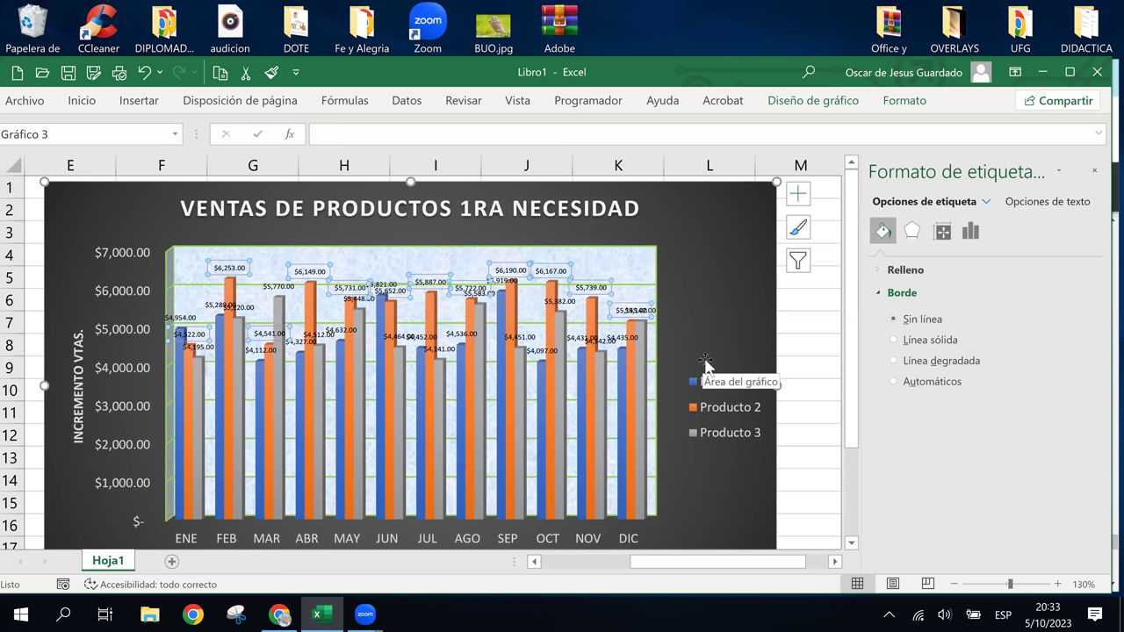
left_click(700, 283)
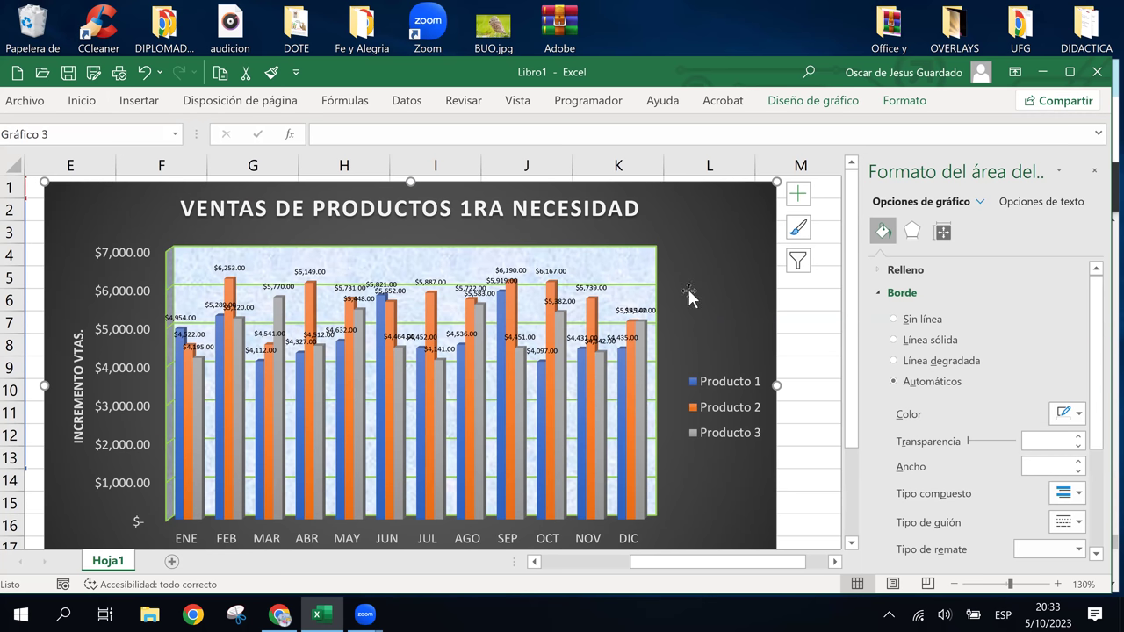
left_click(512, 272)
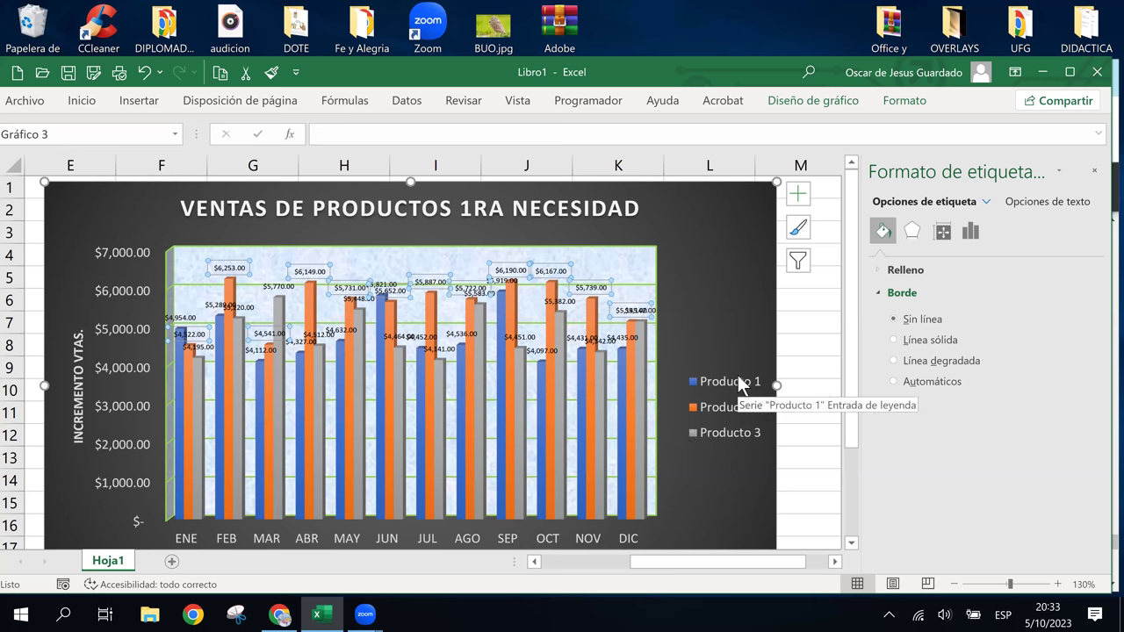
Step: Rotate the Producto 2 and Producto 3 data labels to Girar texto hacia arriba
left_click(82, 101)
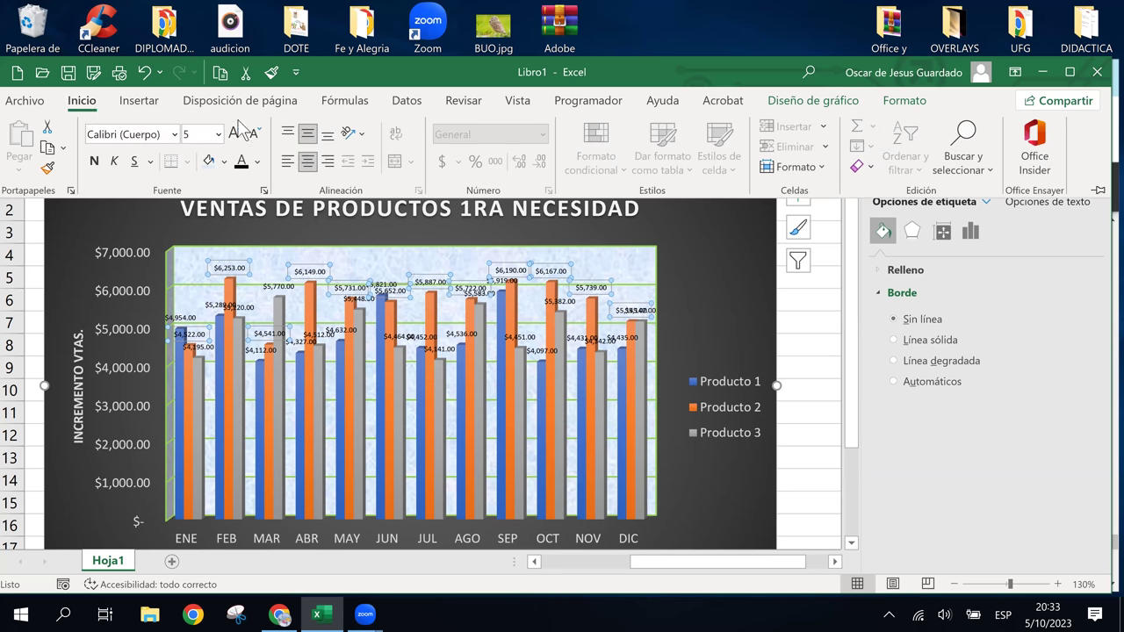
left_click(360, 137)
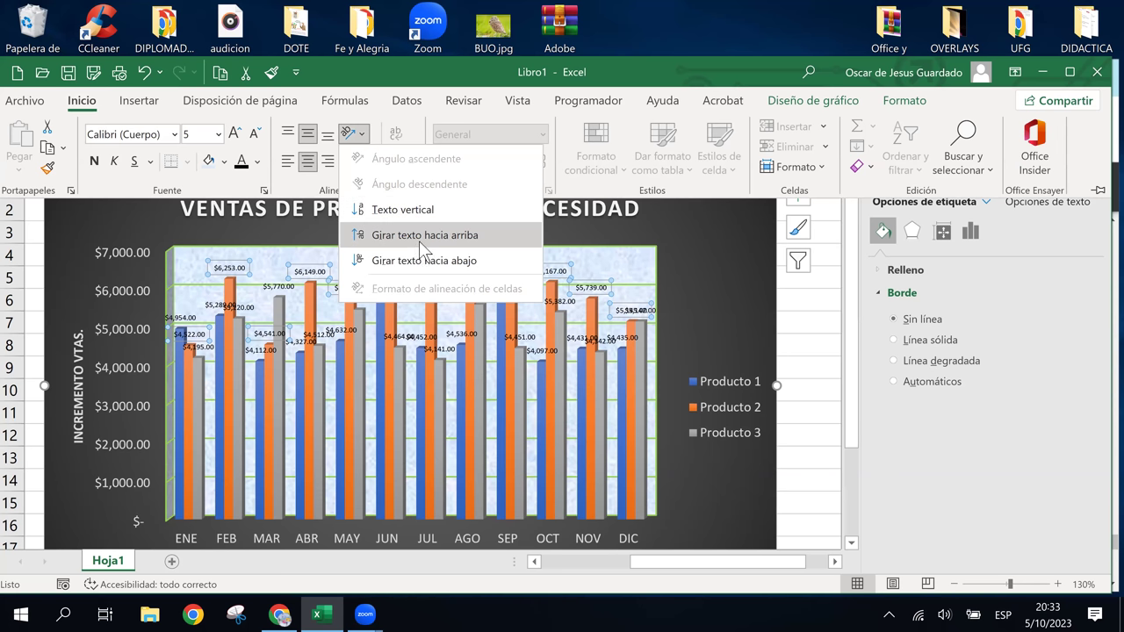
left_click(422, 235)
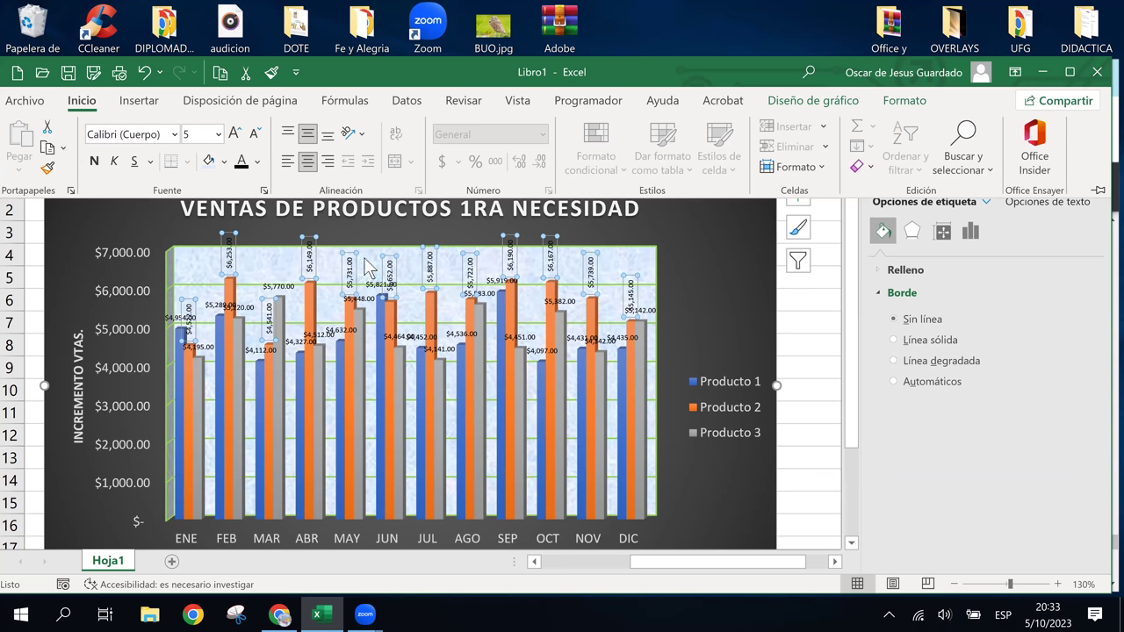
left_click(281, 285)
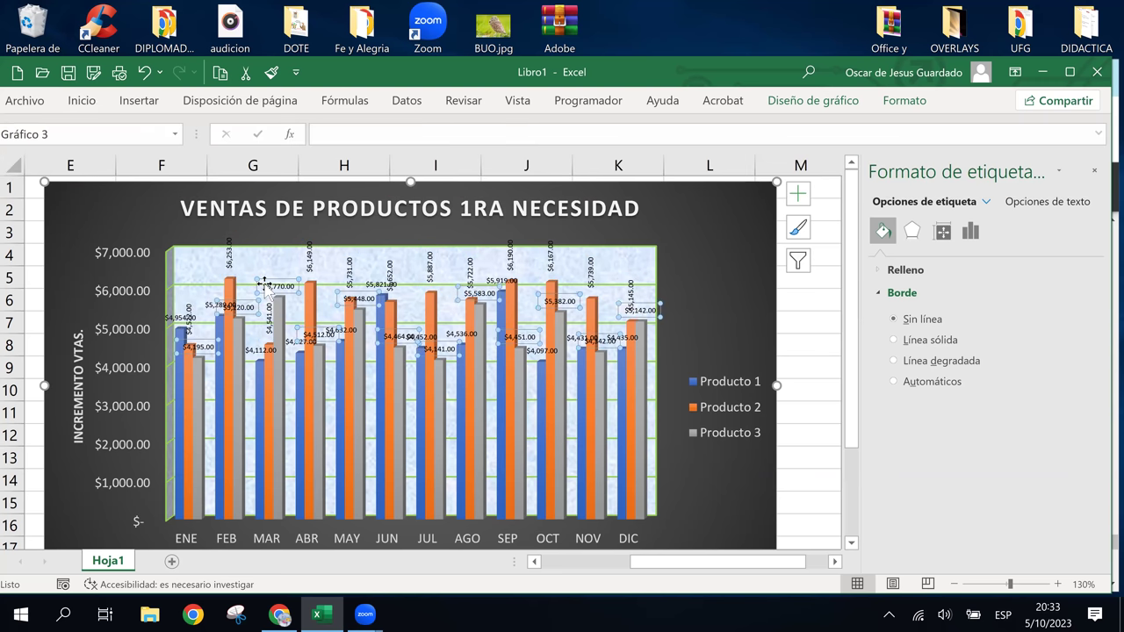
left_click(93, 103)
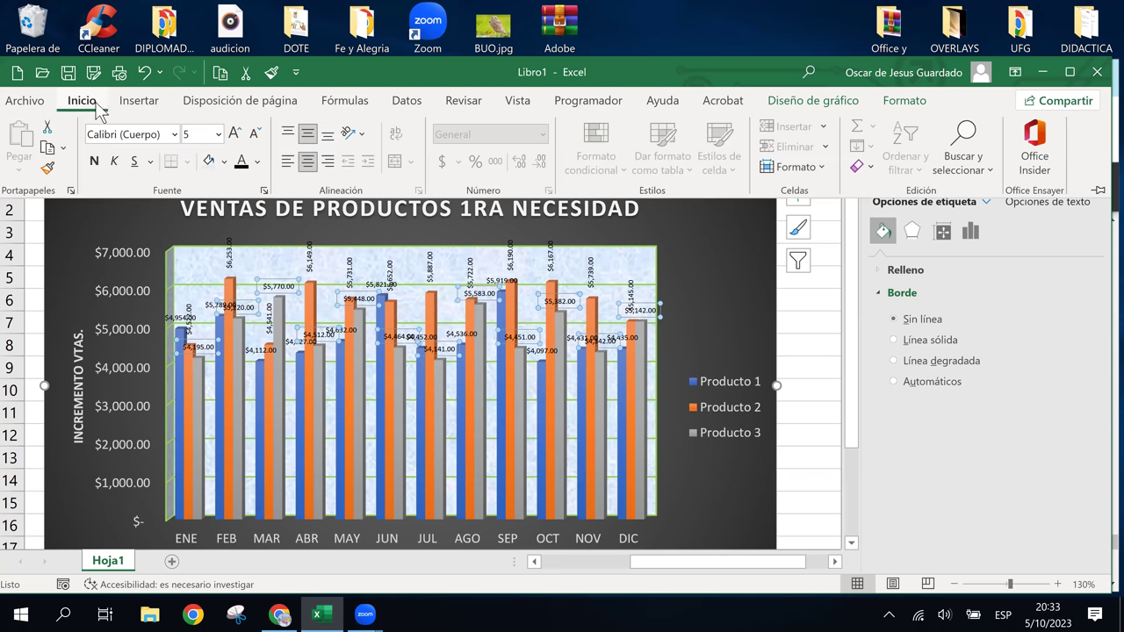
left_click(355, 140)
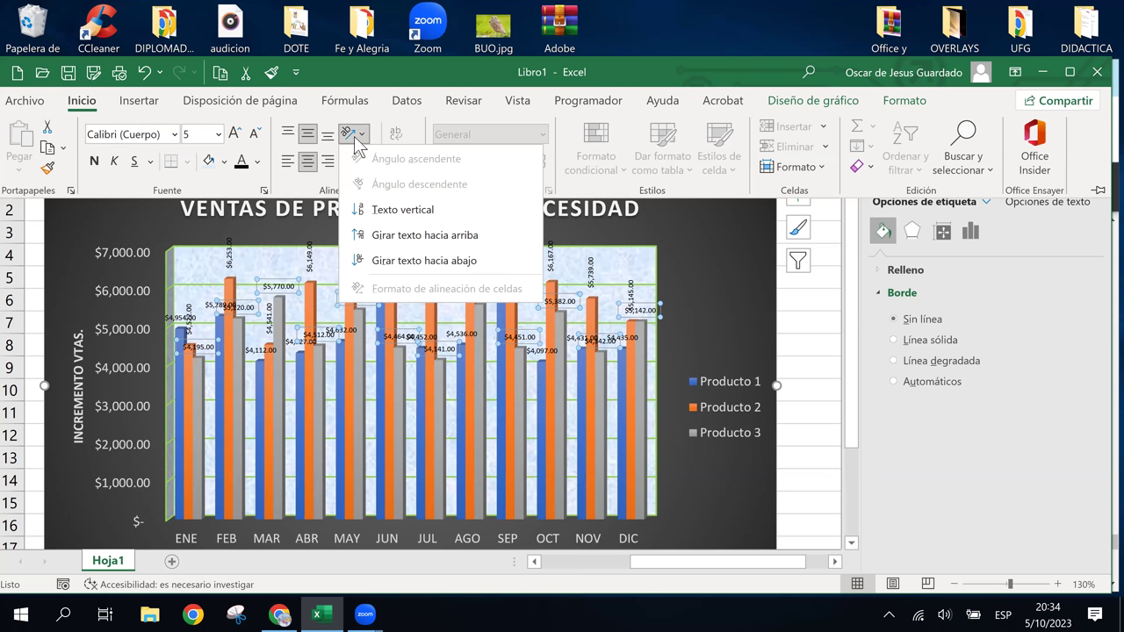
left_click(376, 237)
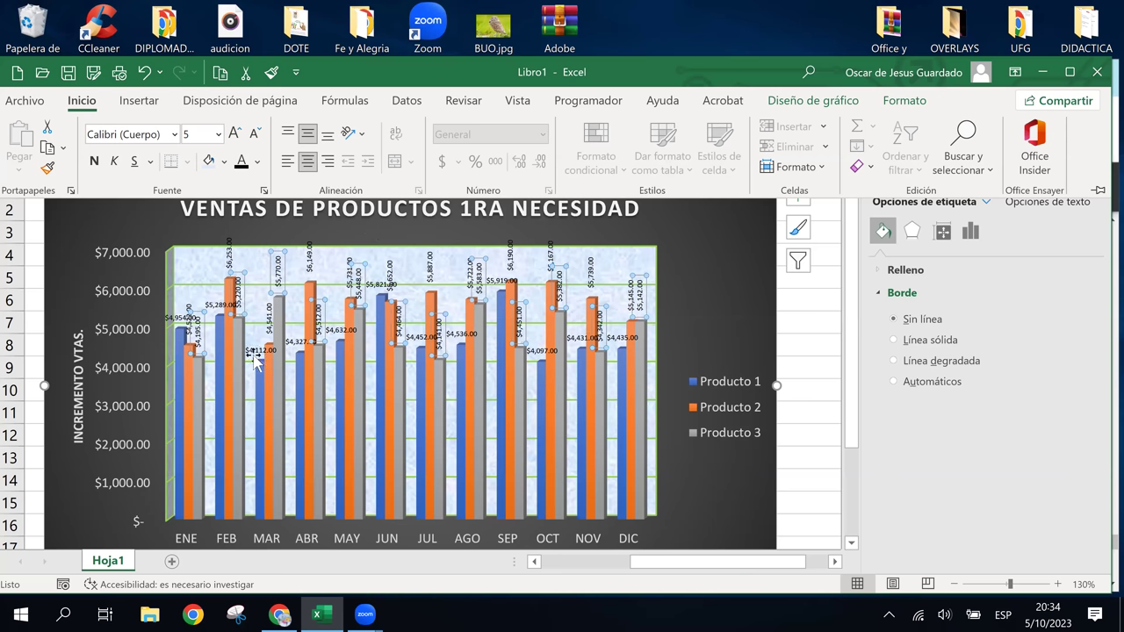
Step: Rotate the Producto 1 data labels to read upward as well
left_click(258, 353)
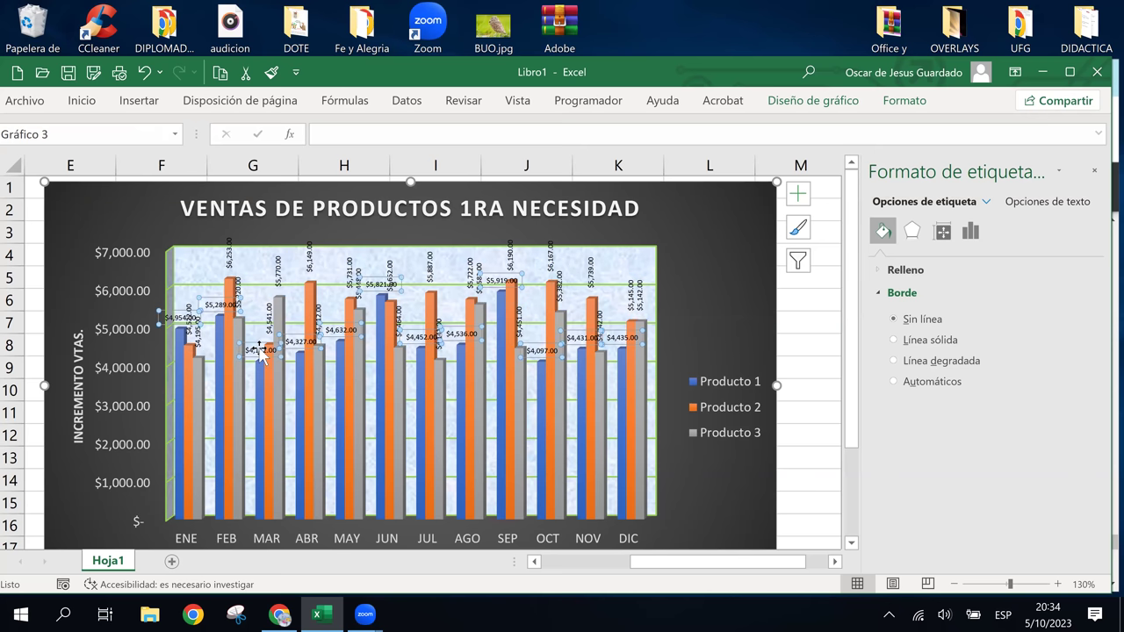
left_click(81, 102)
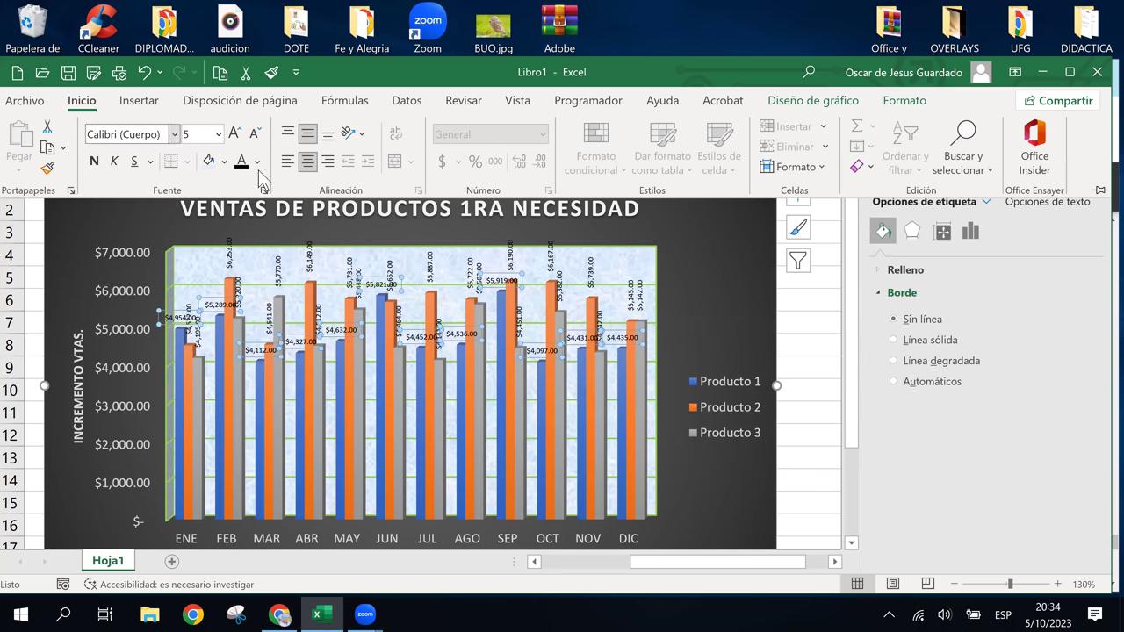
left_click(349, 134)
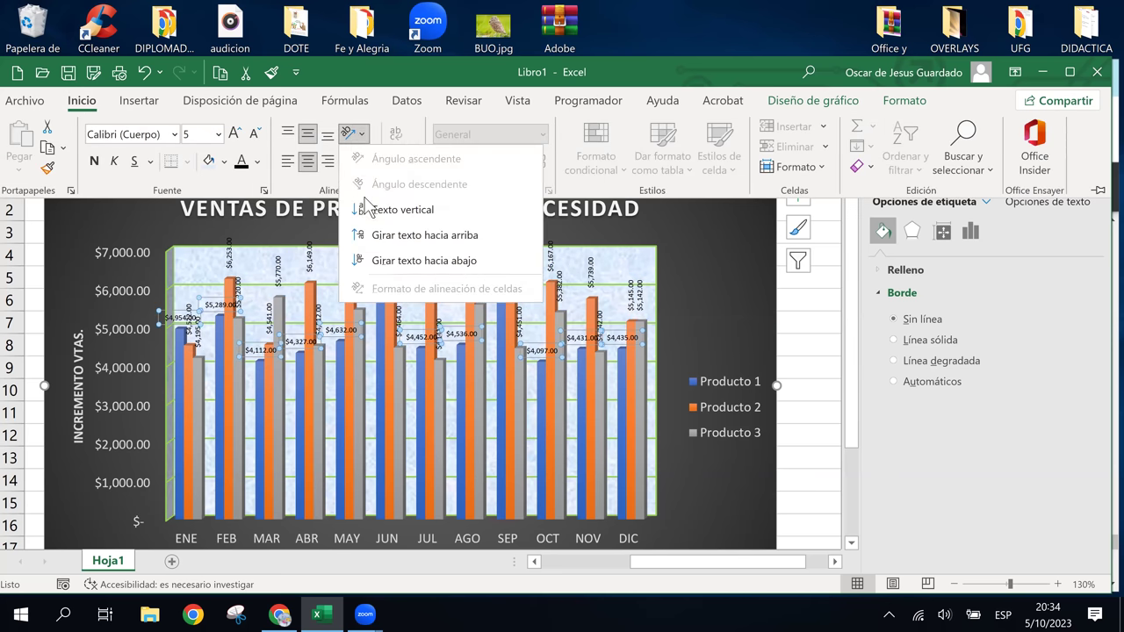
left_click(379, 235)
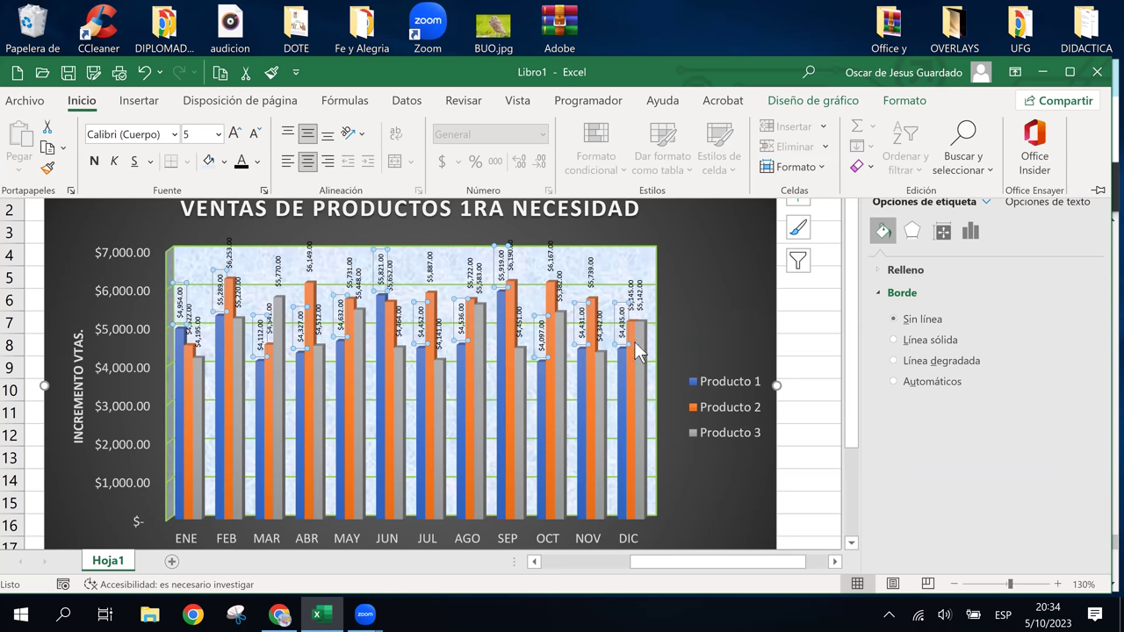
left_click(688, 314)
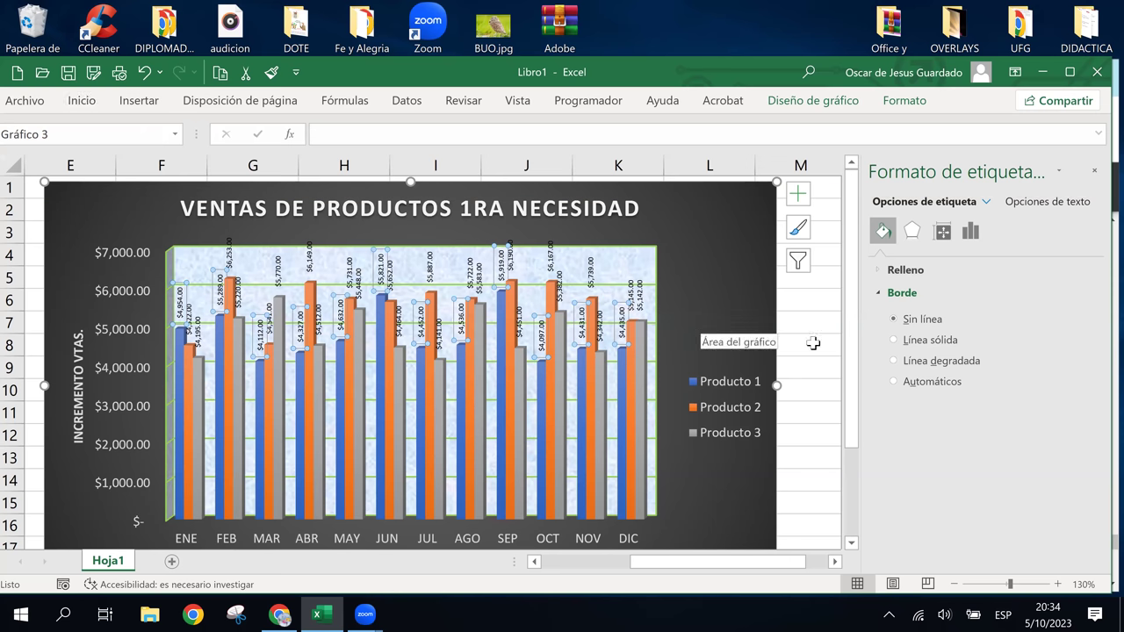
Step: Nudge the ABR Producto 2 data label slightly lower
left_click(816, 340)
left_click(694, 278)
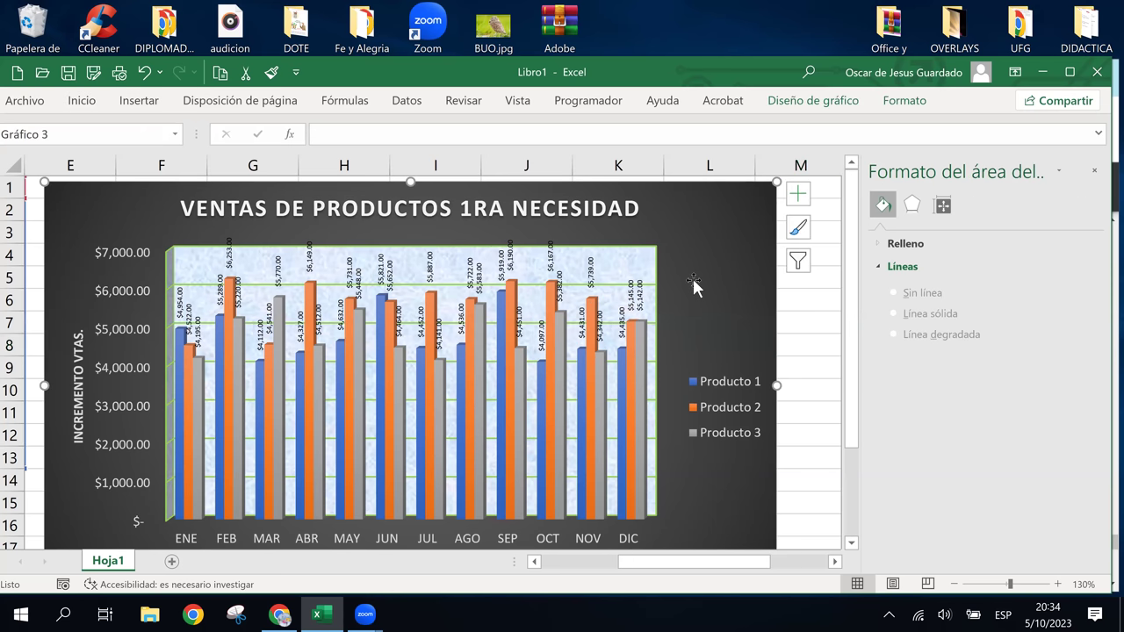
left_click(305, 257)
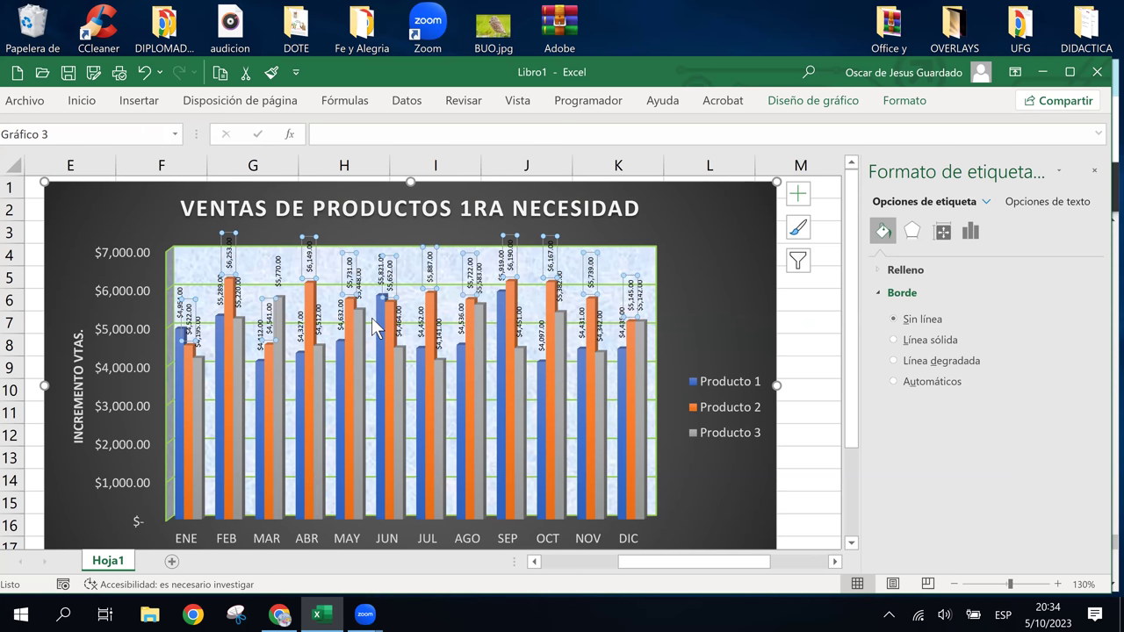
left_click(311, 263)
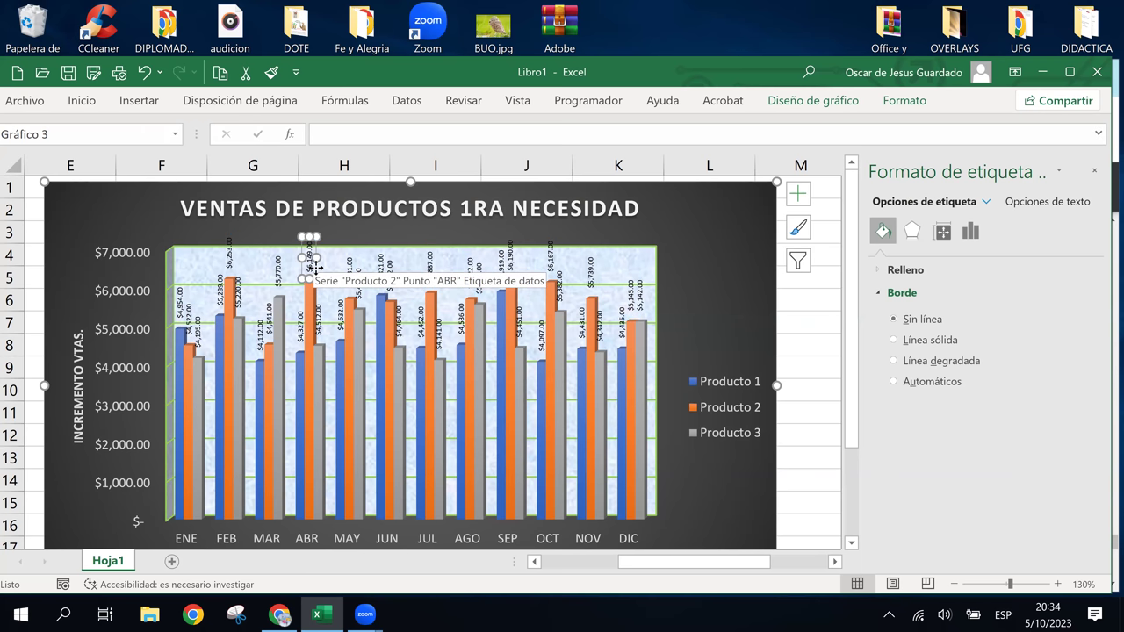
left_click(315, 268)
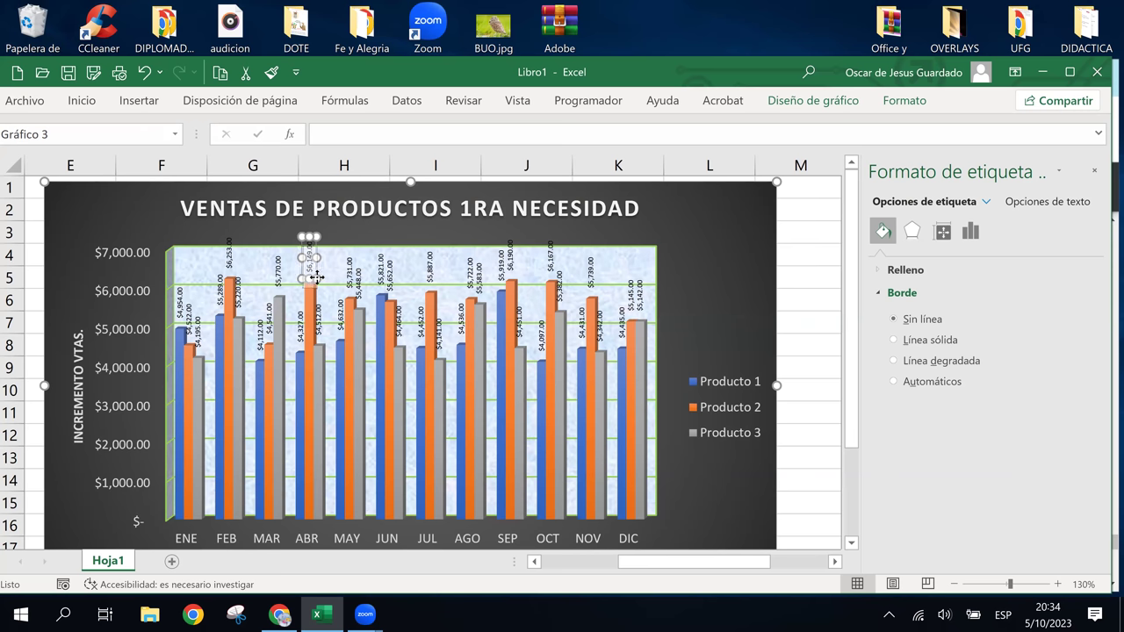
left_click_drag(315, 279, 316, 288)
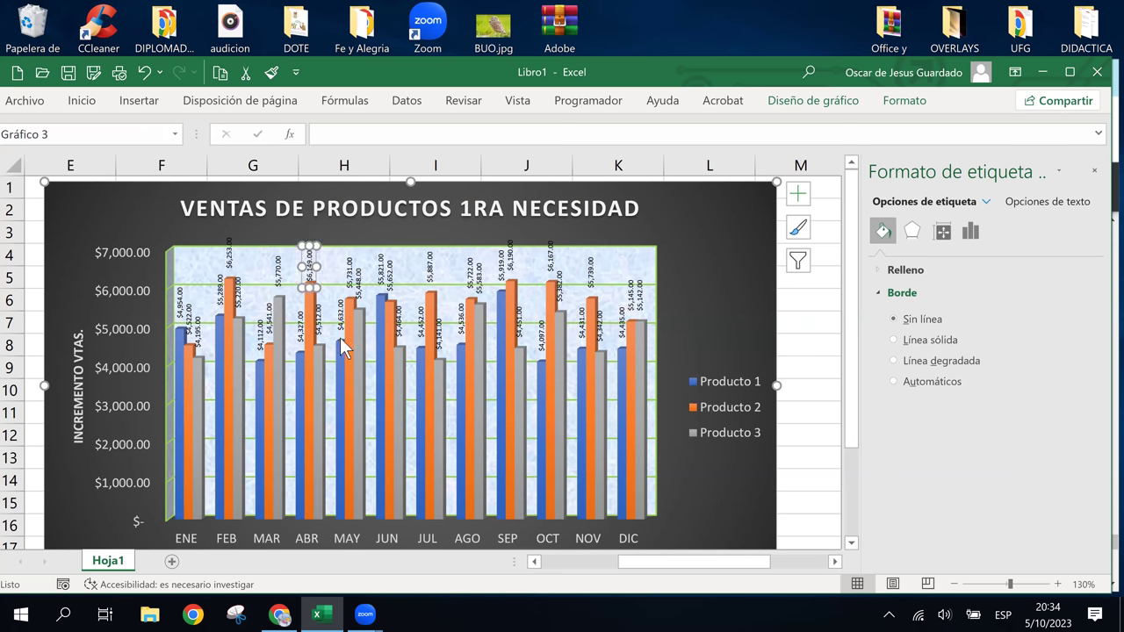
Step: Move the FEB $6,253.00 label down to sit just above its orange column
left_click(222, 254)
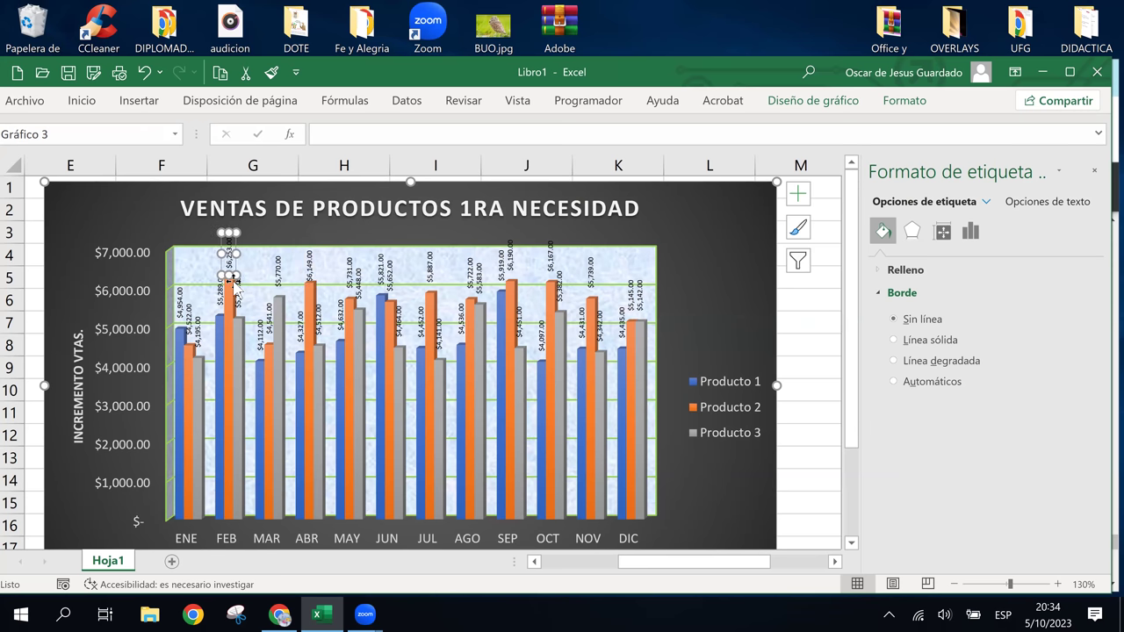
scroll(255, 281, "up", 2)
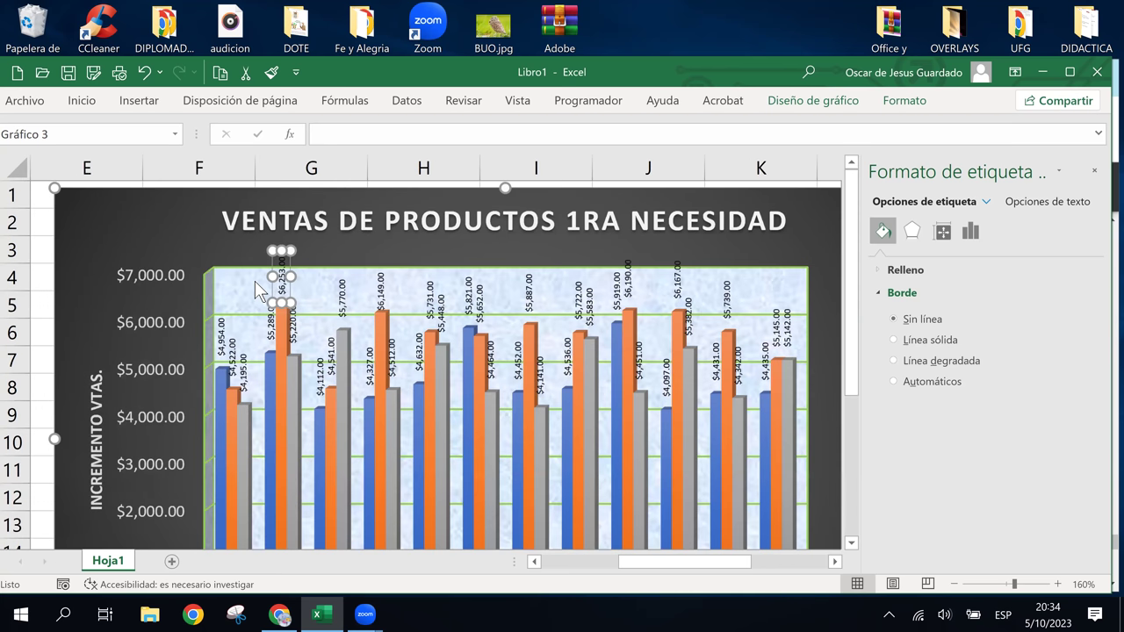
scroll(322, 312, "up", 2)
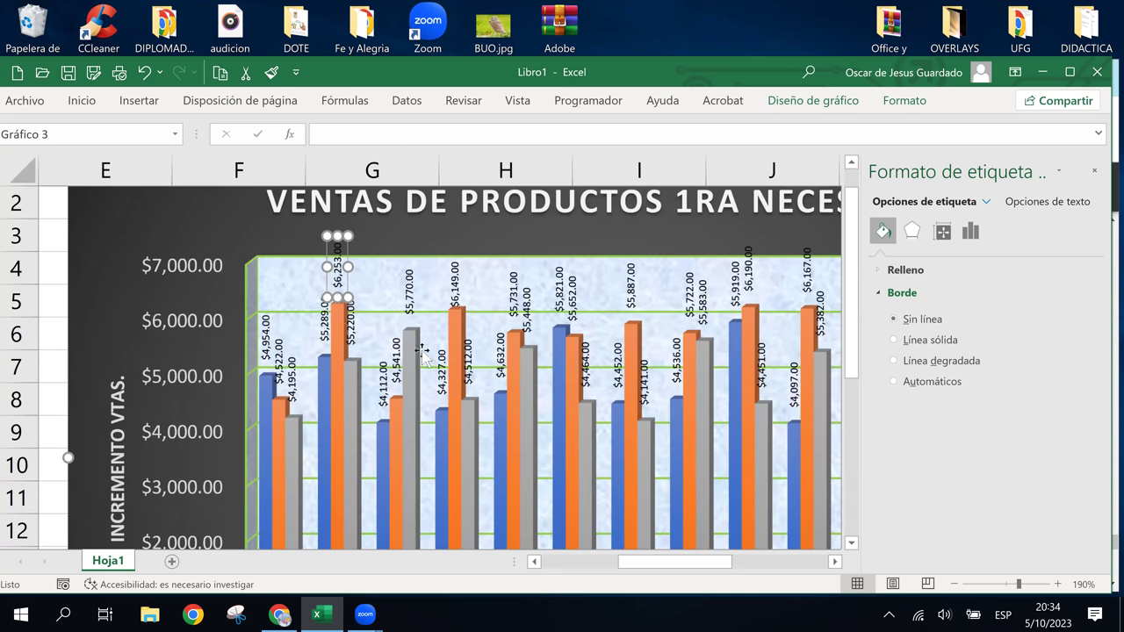
left_click(350, 239)
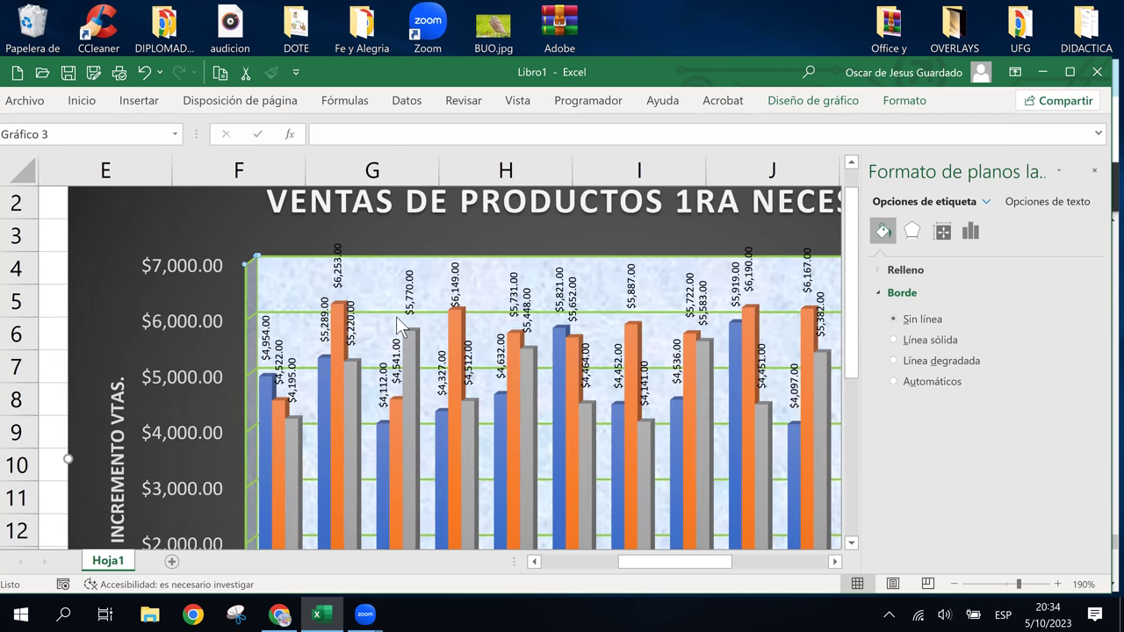
left_click(344, 274)
left_click(346, 265)
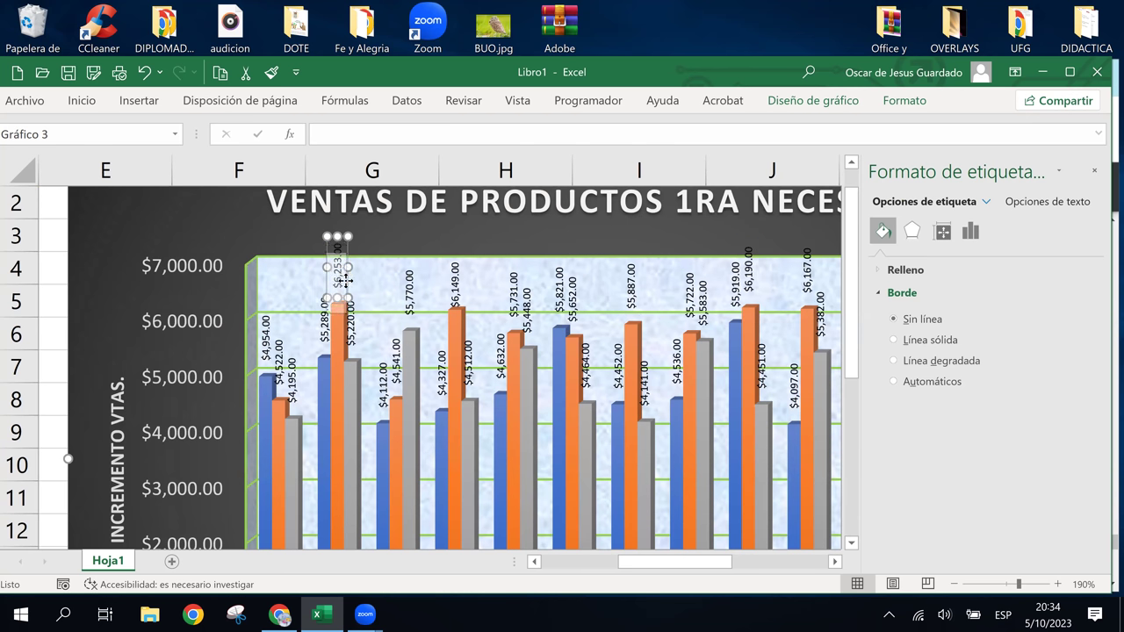
left_click_drag(348, 279, 348, 294)
left_click(378, 283)
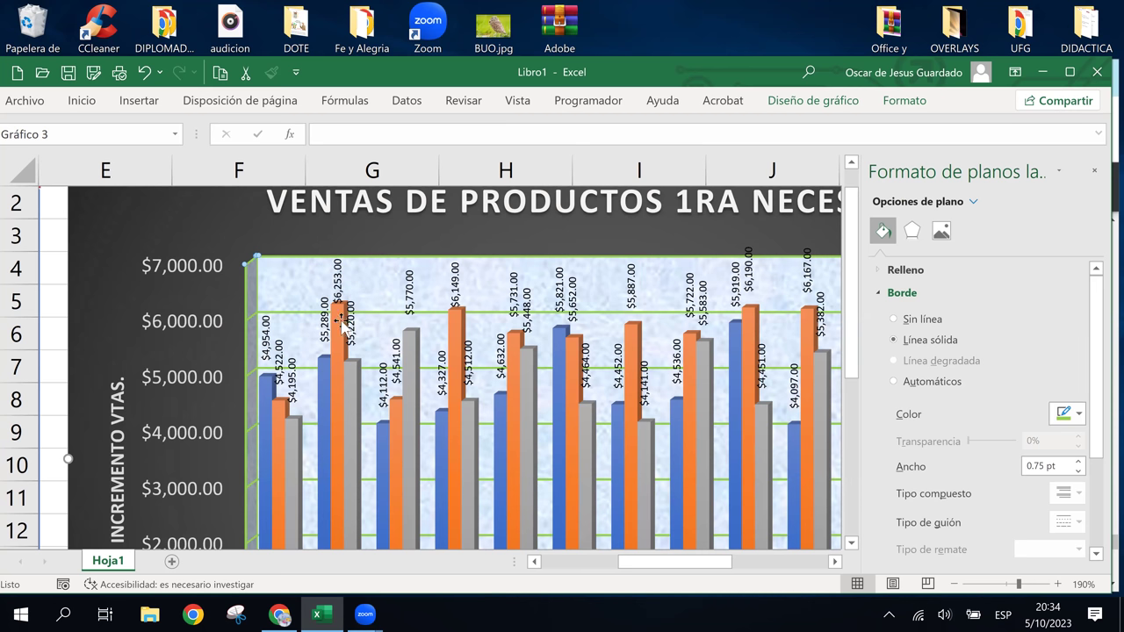
Step: Check the $5,220.00 label, then move the $6,190.00 label down onto its orange column
left_click(353, 322)
left_click(352, 309)
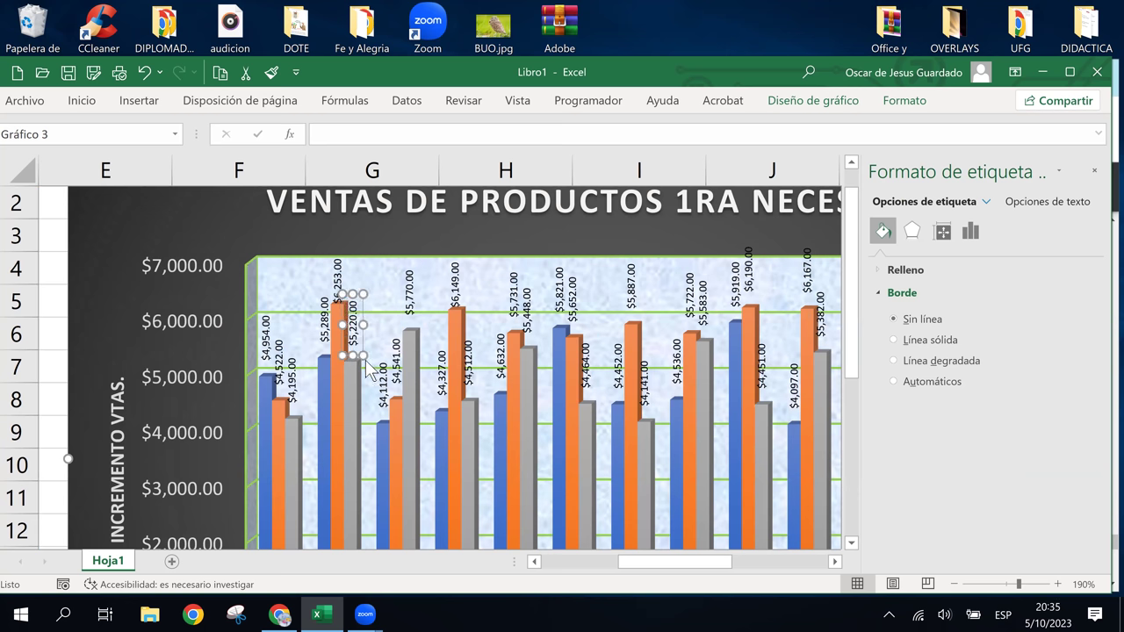
left_click(286, 316)
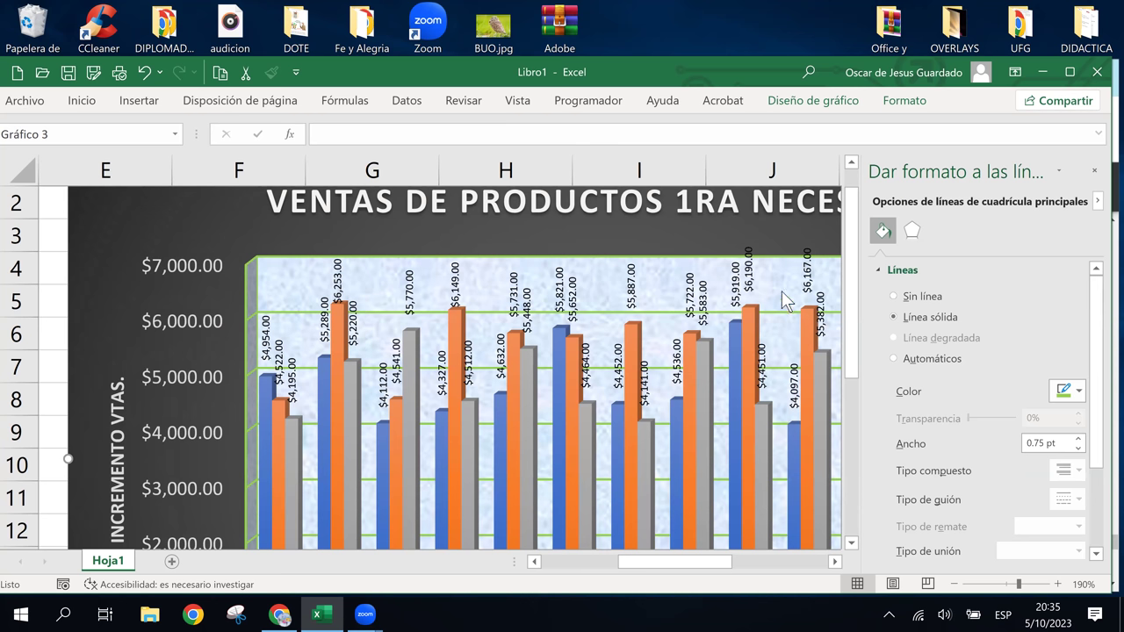
left_click(748, 277)
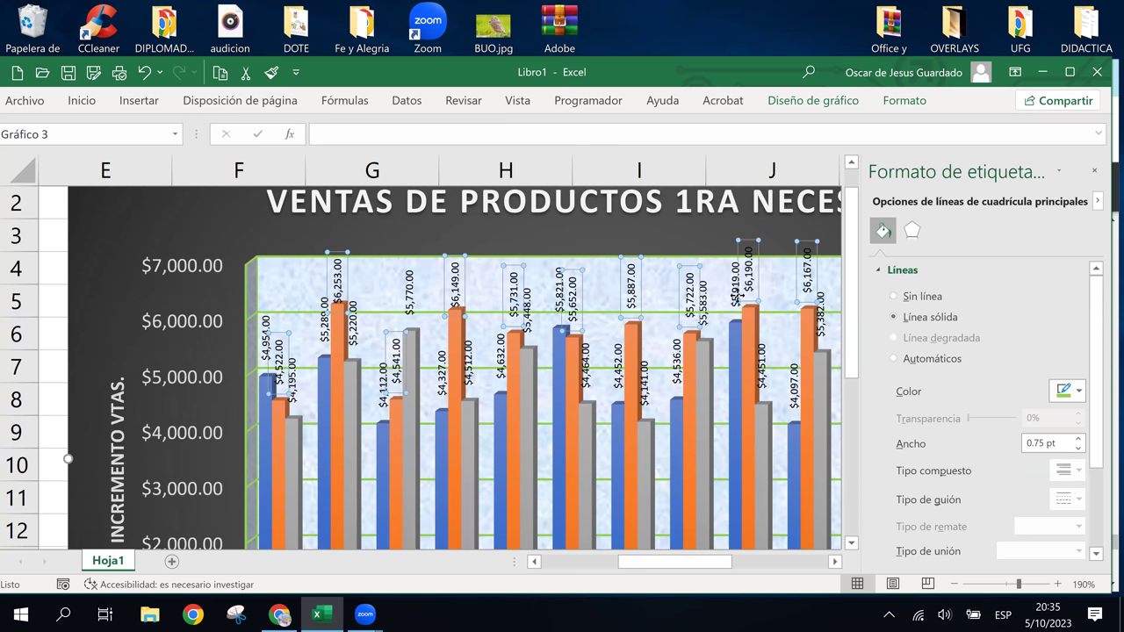
left_click(757, 272)
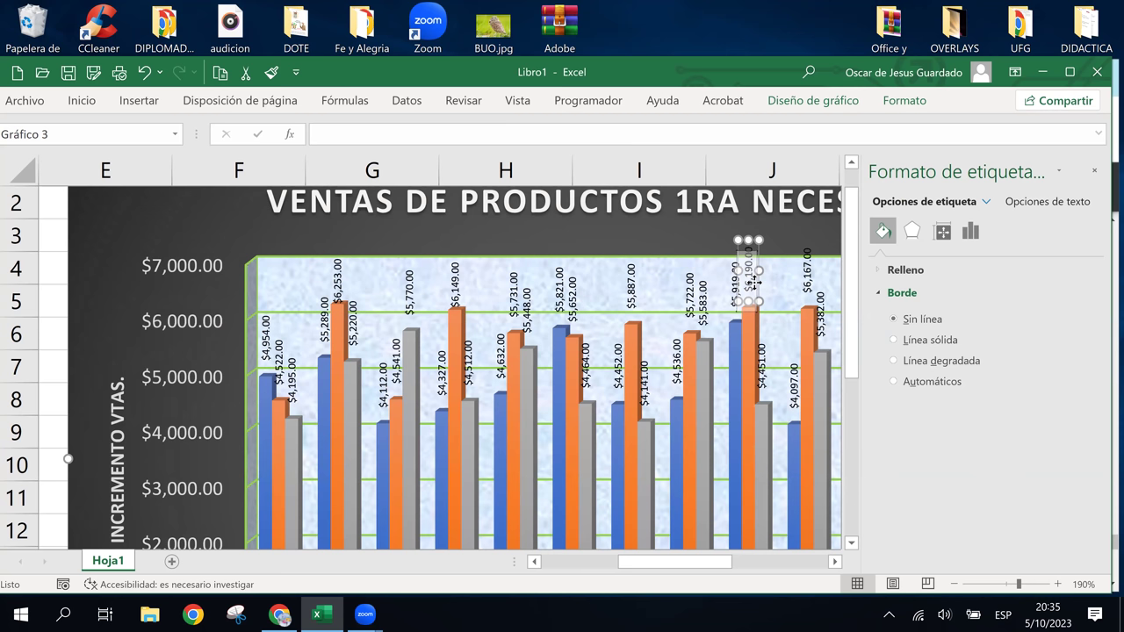
left_click_drag(756, 286, 777, 351)
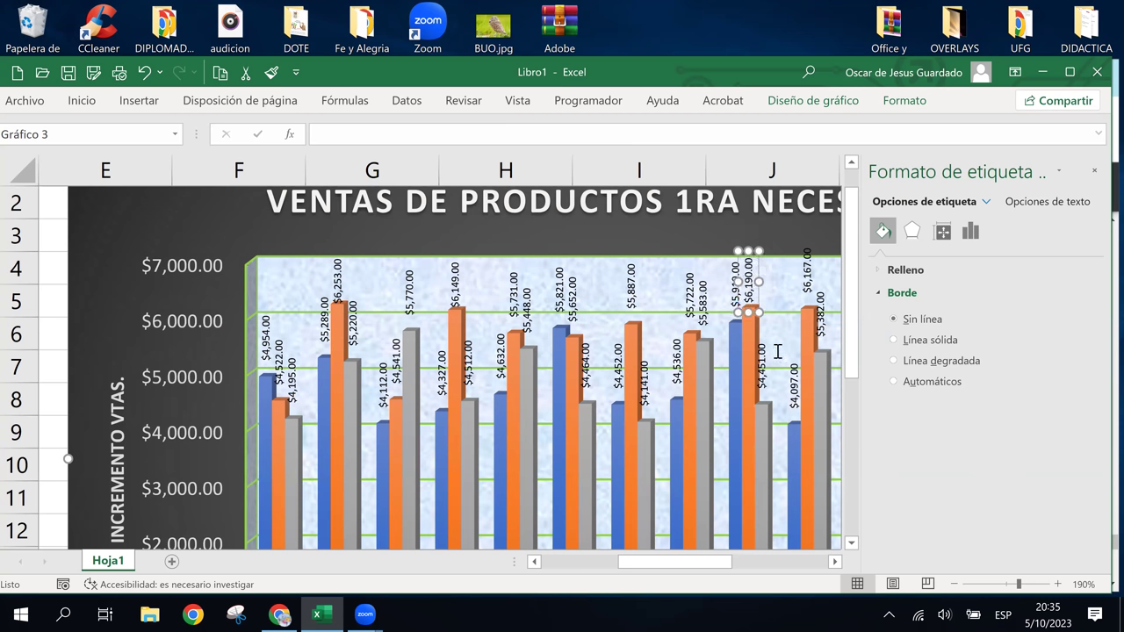
left_click(779, 294)
Step: Lower the $5,739.00 and $6,167.00 labels closer to their columns
left_click(833, 562)
left_click(833, 562)
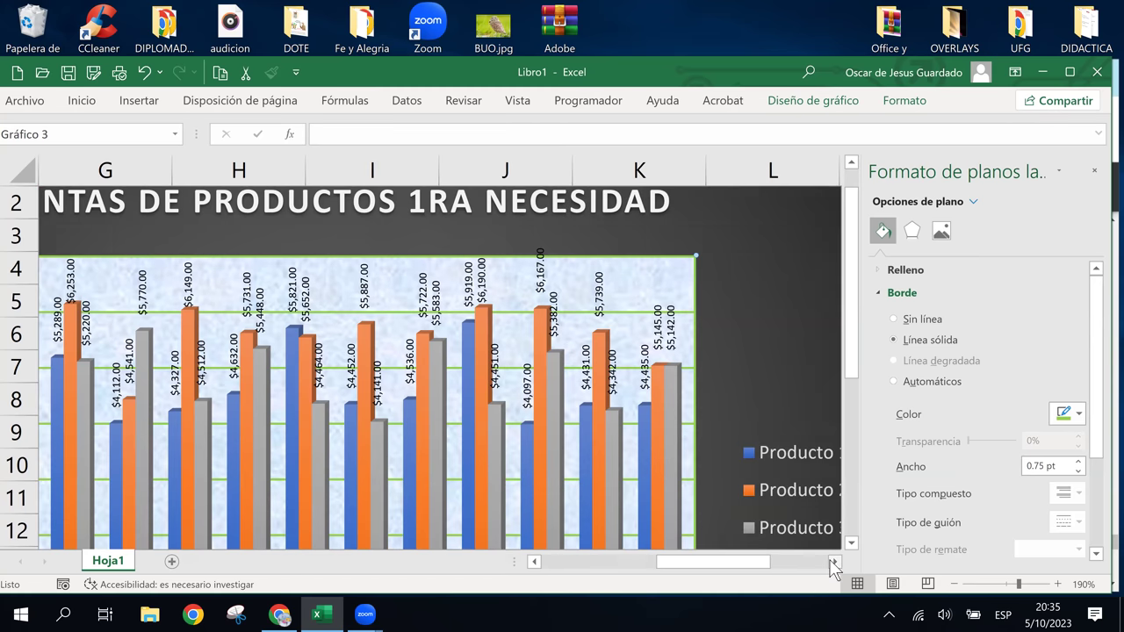
left_click(833, 562)
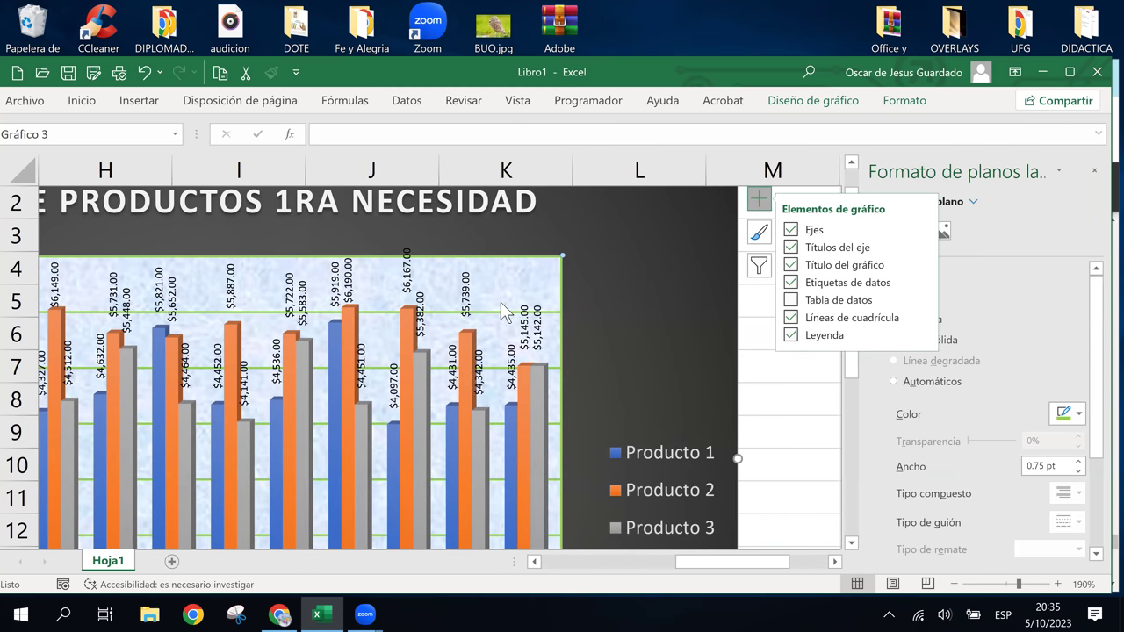
left_click(463, 299)
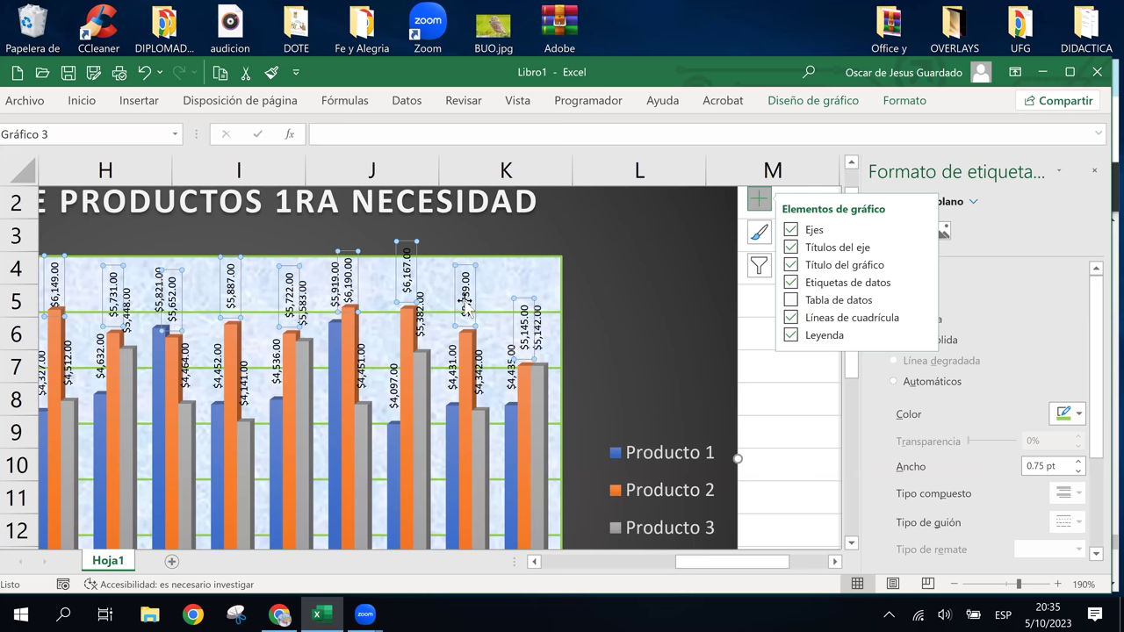
left_click(475, 293)
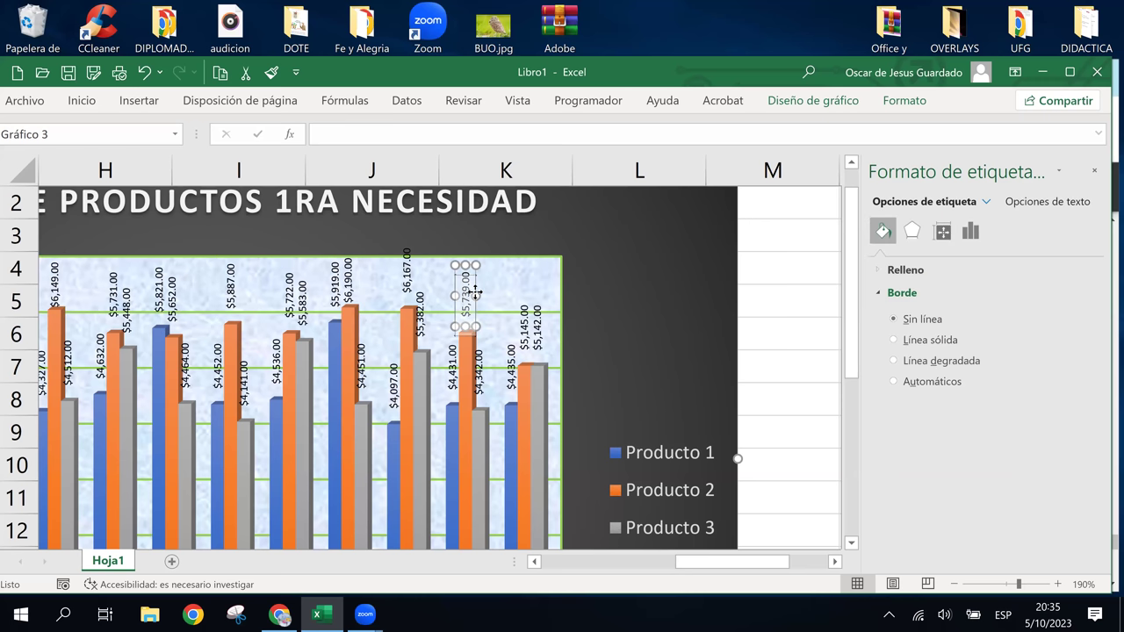
left_click_drag(472, 291, 471, 303)
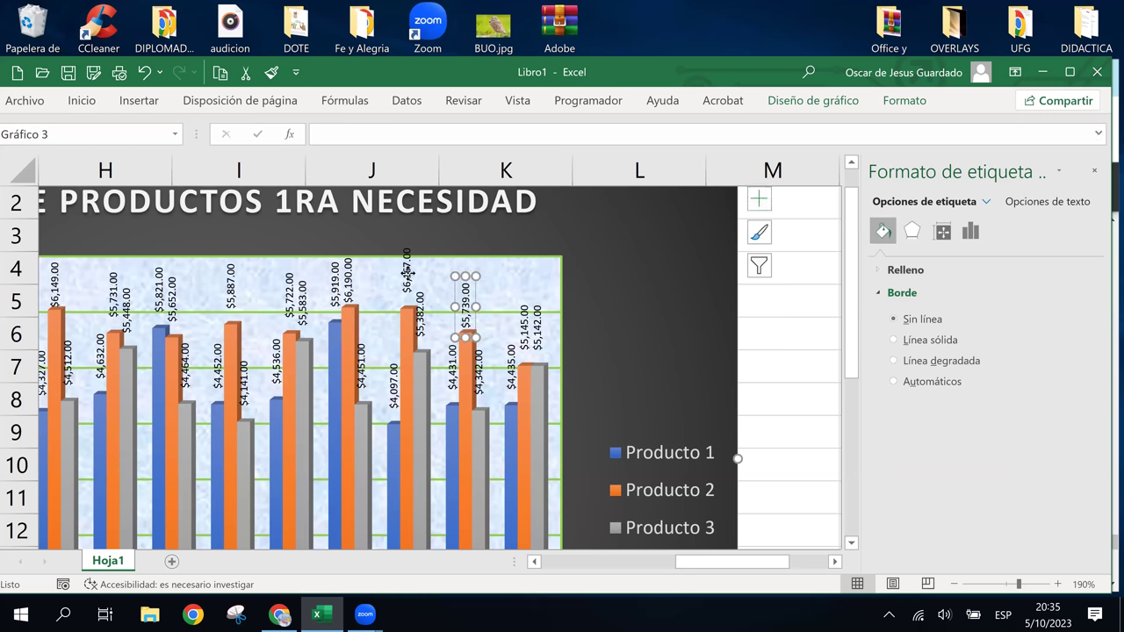
left_click(408, 274)
left_click_drag(419, 262, 413, 287)
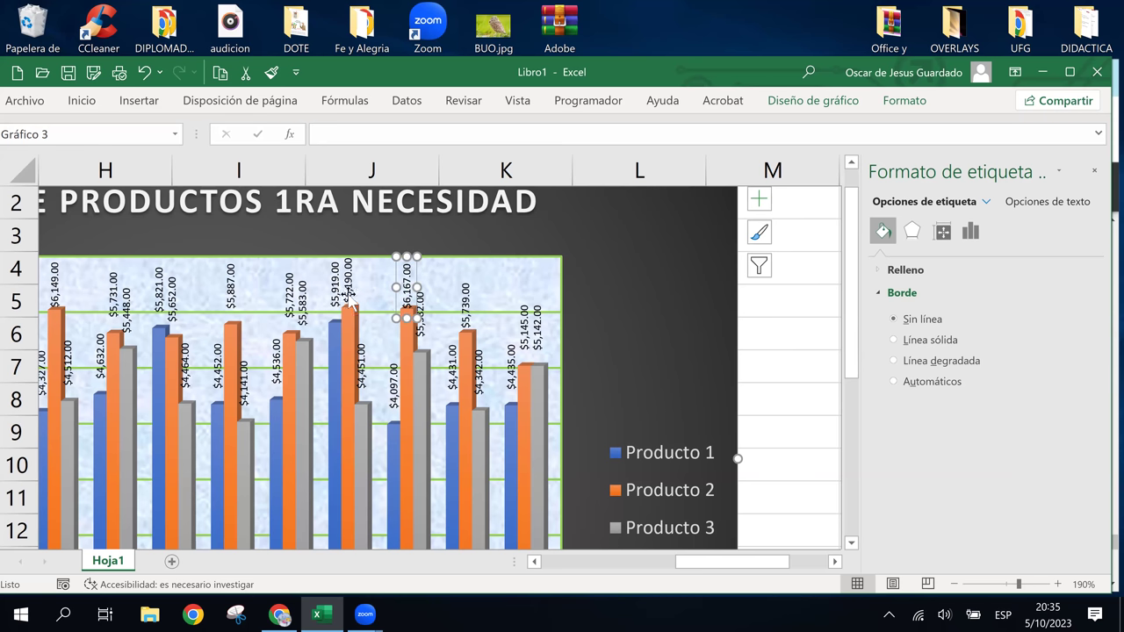
left_click(369, 290)
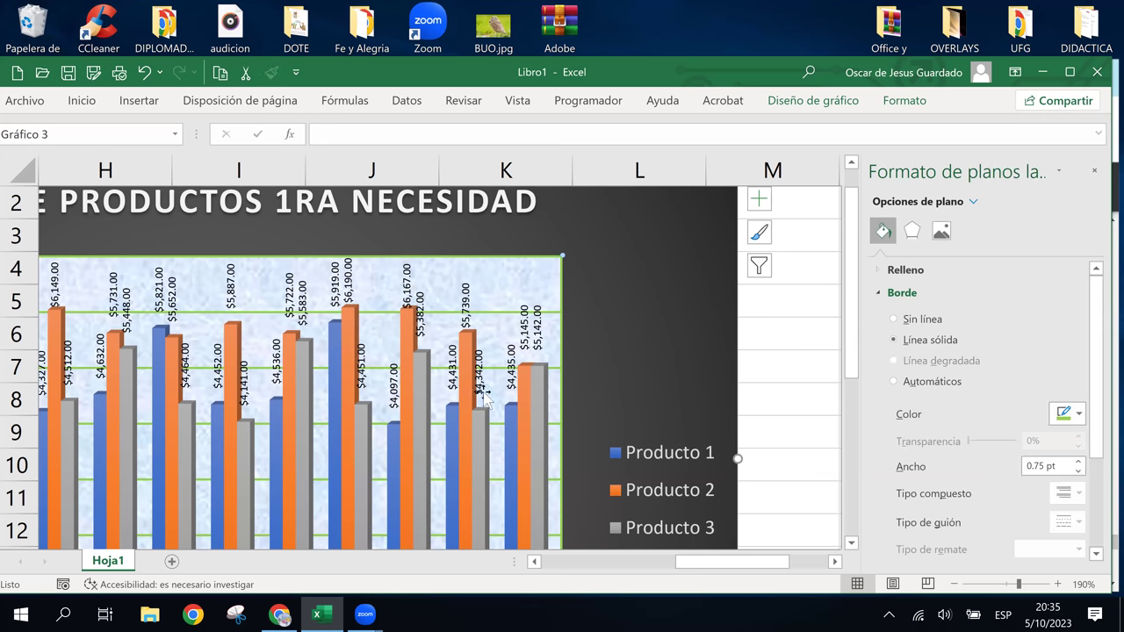
left_click_drag(684, 559, 653, 564)
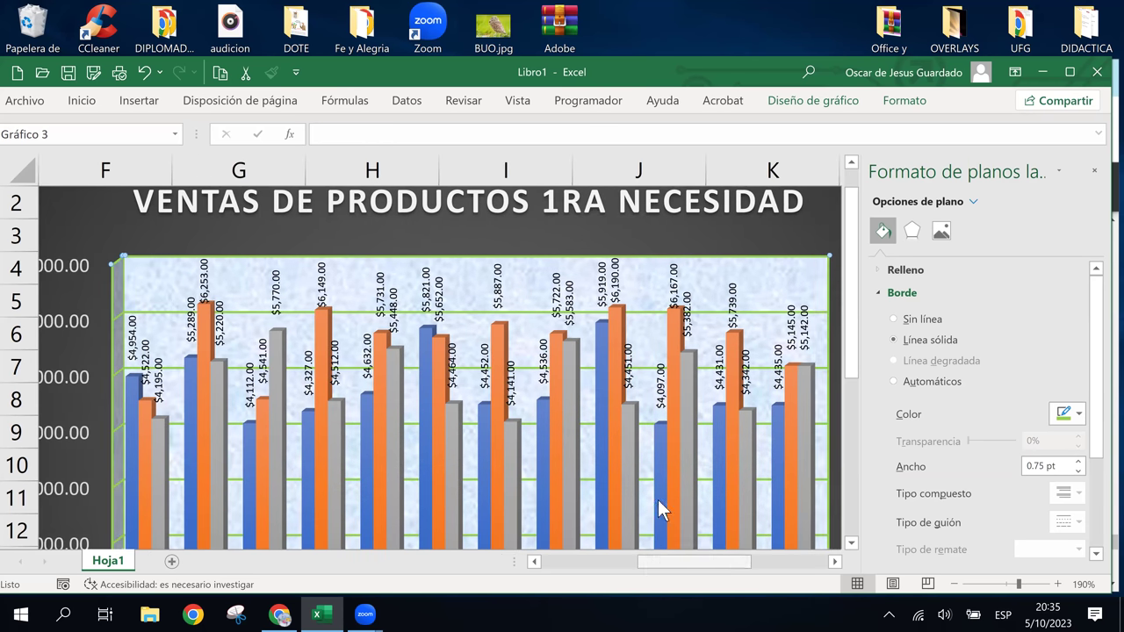
Step: Drag the SEP $6,190.00 label off $5,919.00 and nudge $5,919.00 away from it
left_click(623, 281)
left_click(617, 283)
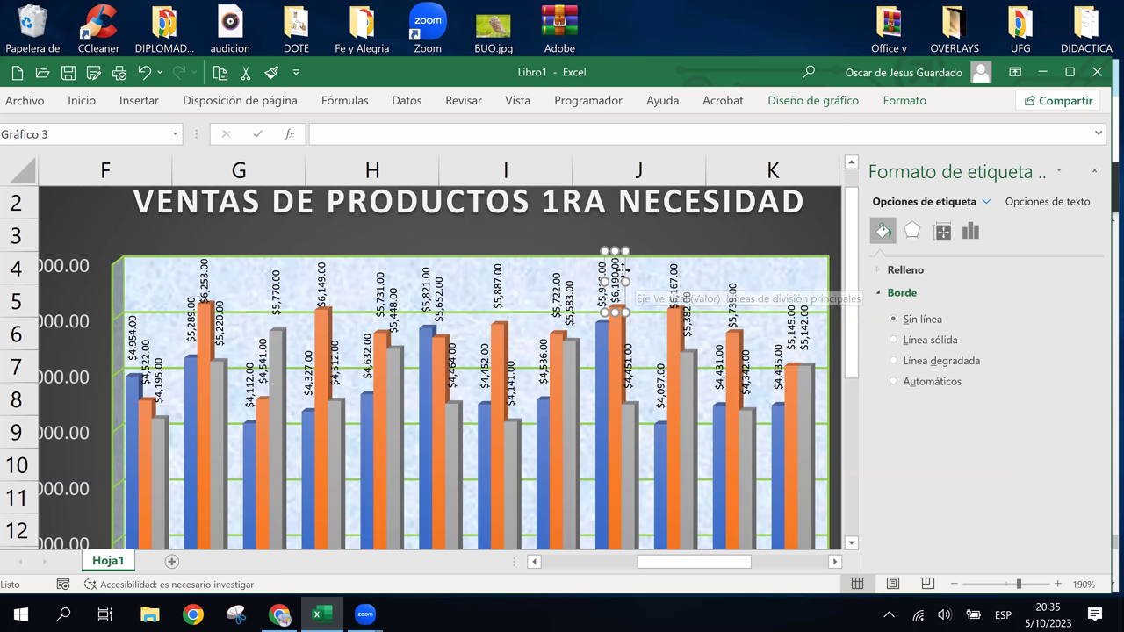
left_click_drag(625, 275, 634, 302)
left_click(672, 395)
left_click(601, 281)
left_click(602, 281)
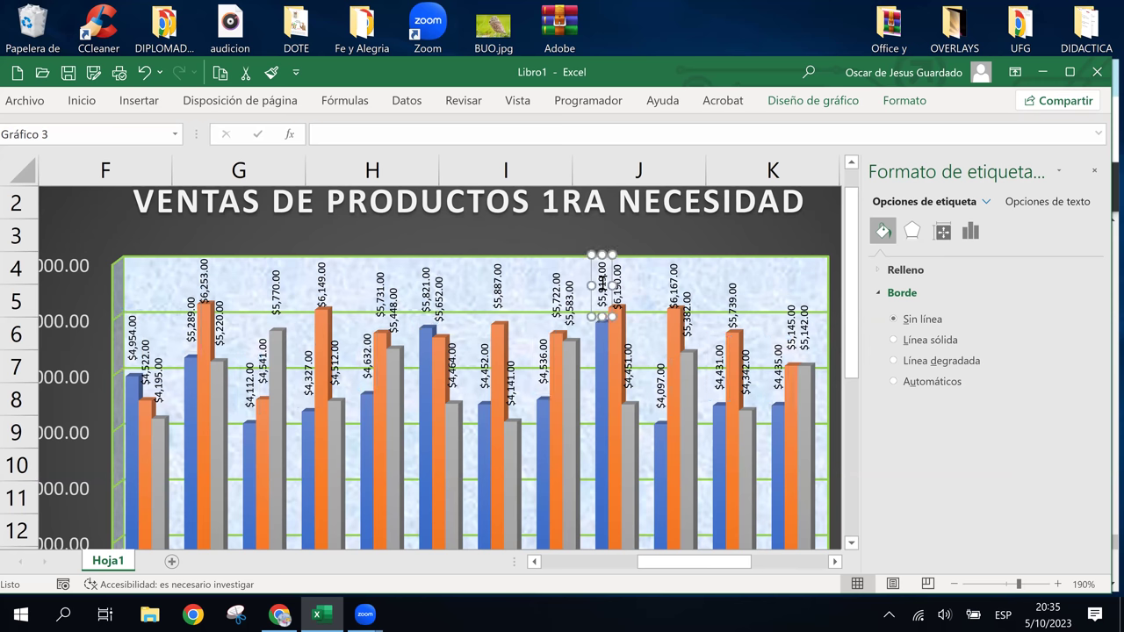
left_click_drag(591, 275, 589, 276)
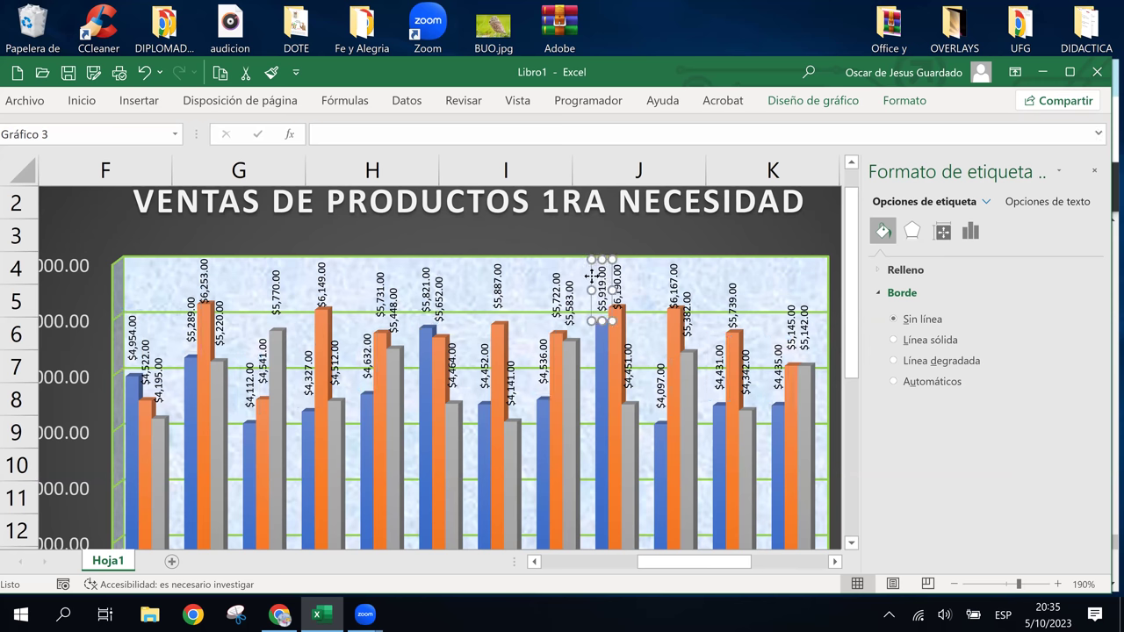
left_click(527, 231)
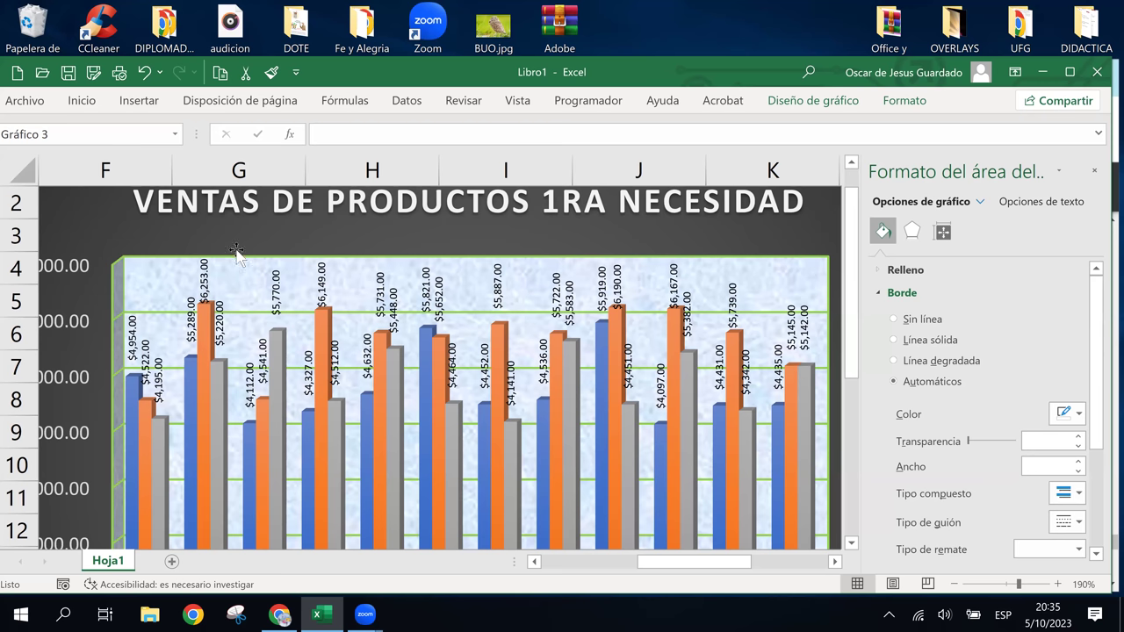
Step: Scroll the sheet to show the complete chart beside its data table and deselect the chart
left_click(535, 562)
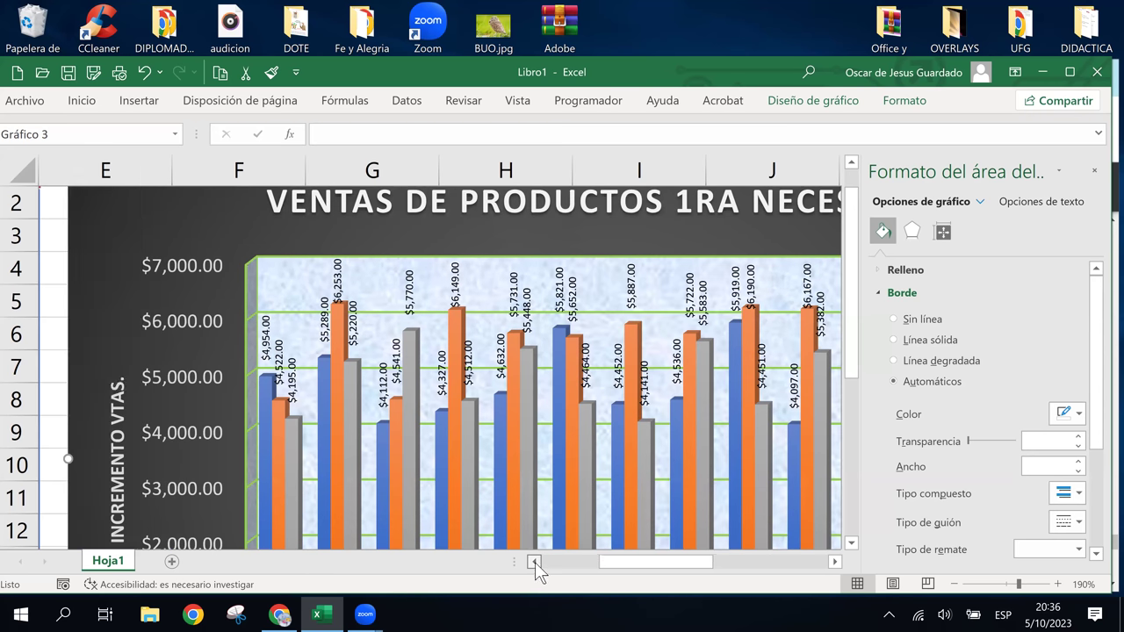
left_click(534, 562)
left_click(535, 562)
left_click_drag(612, 560, 683, 566)
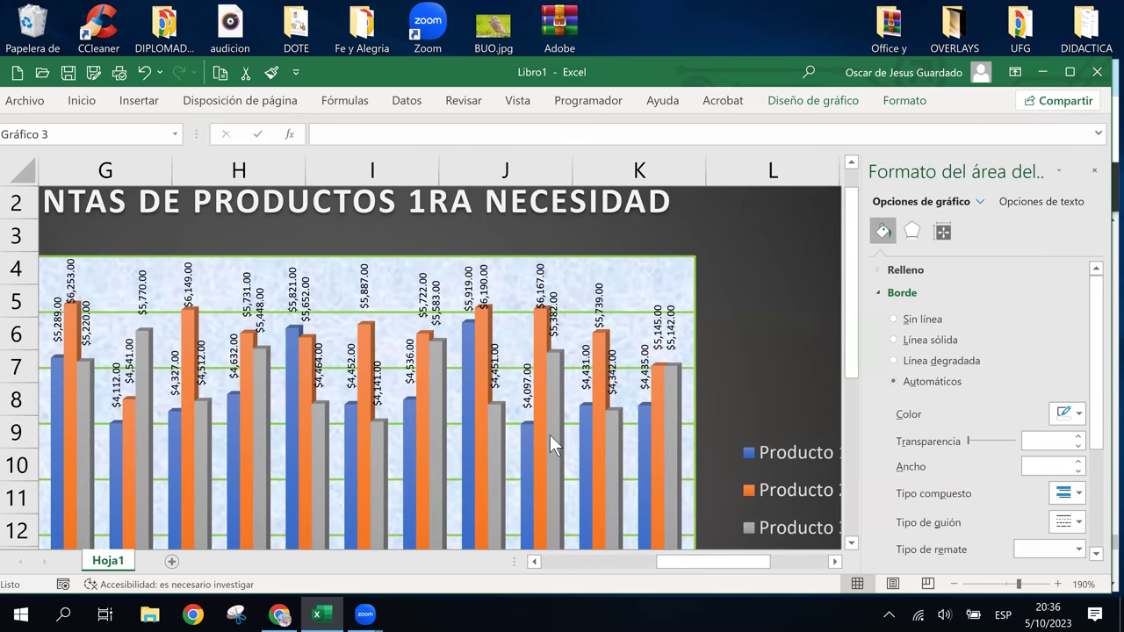
scroll(550, 435, "down", 3)
scroll(549, 435, "down", 1)
scroll(550, 434, "up", 4)
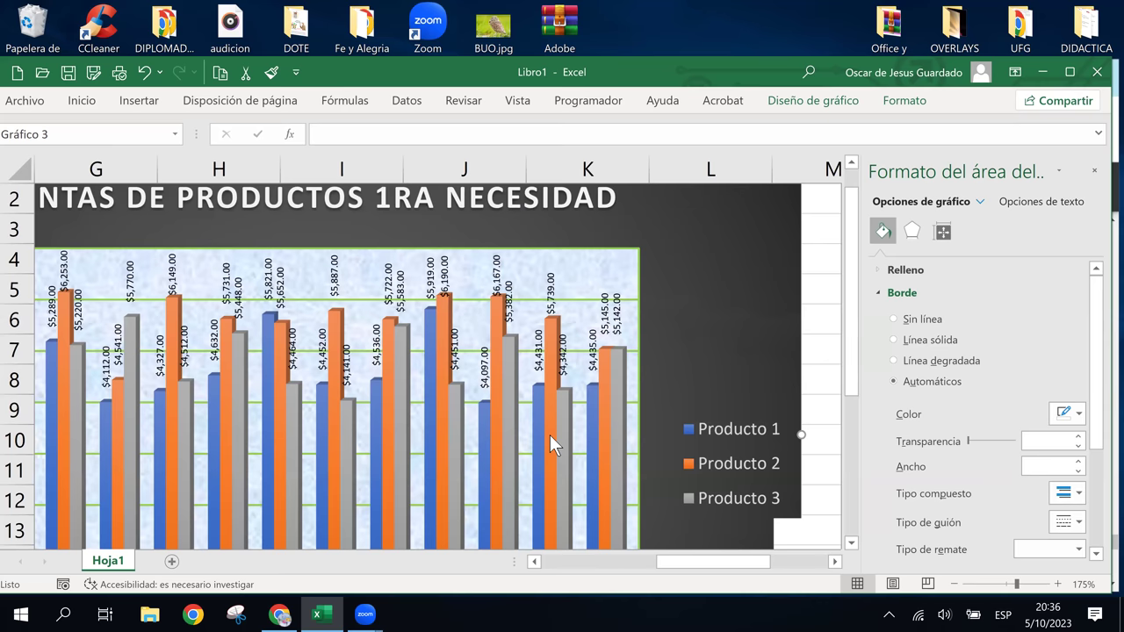
scroll(550, 434, "down", 2)
scroll(550, 435, "down", 1)
scroll(550, 435, "down", 1)
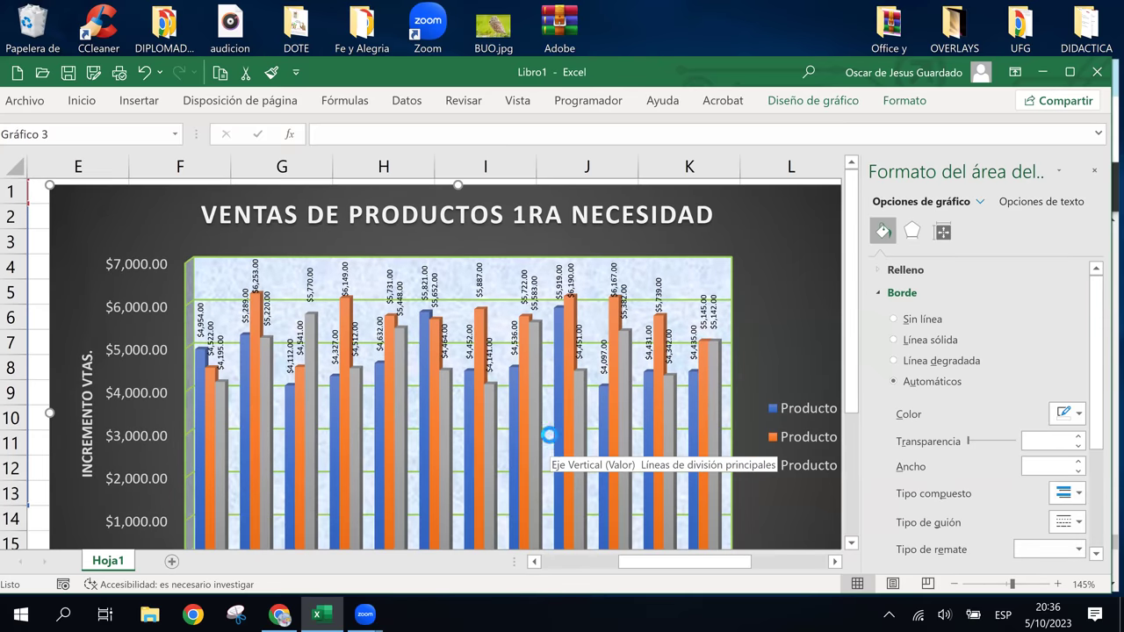
scroll(550, 434, "left", 3)
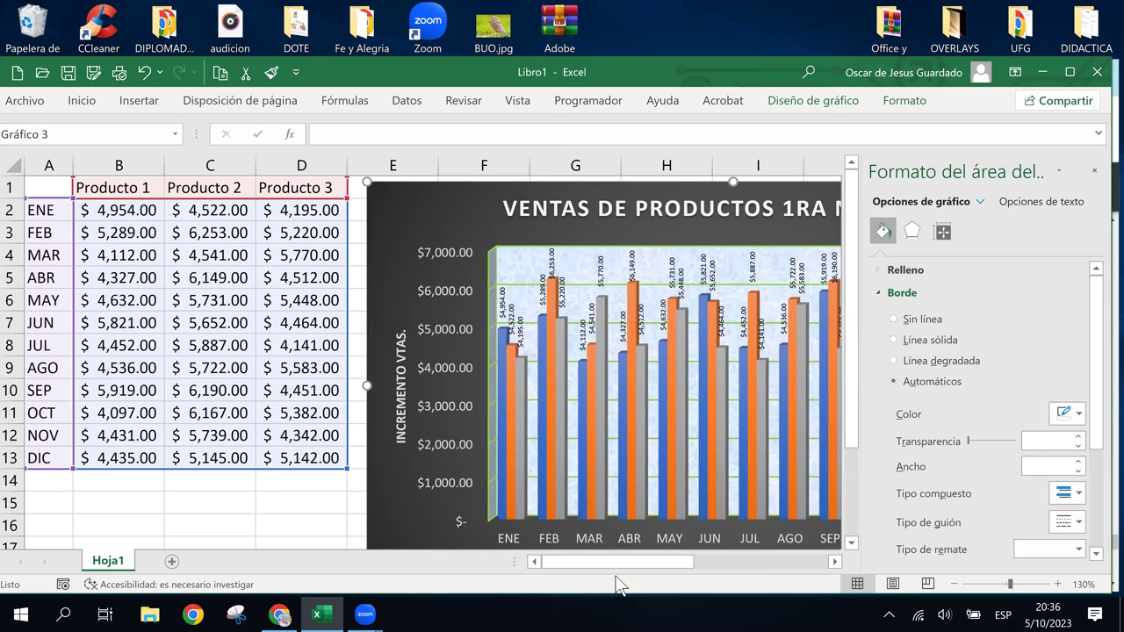
left_click_drag(646, 562, 725, 570)
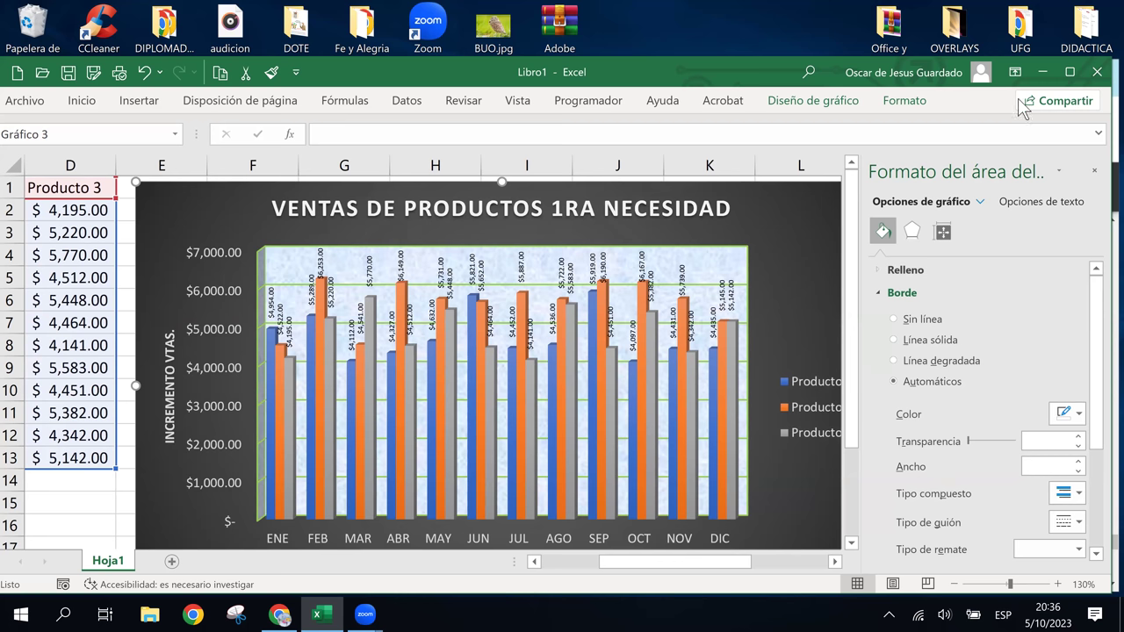
scroll(531, 347, "down", 2, "ctrl")
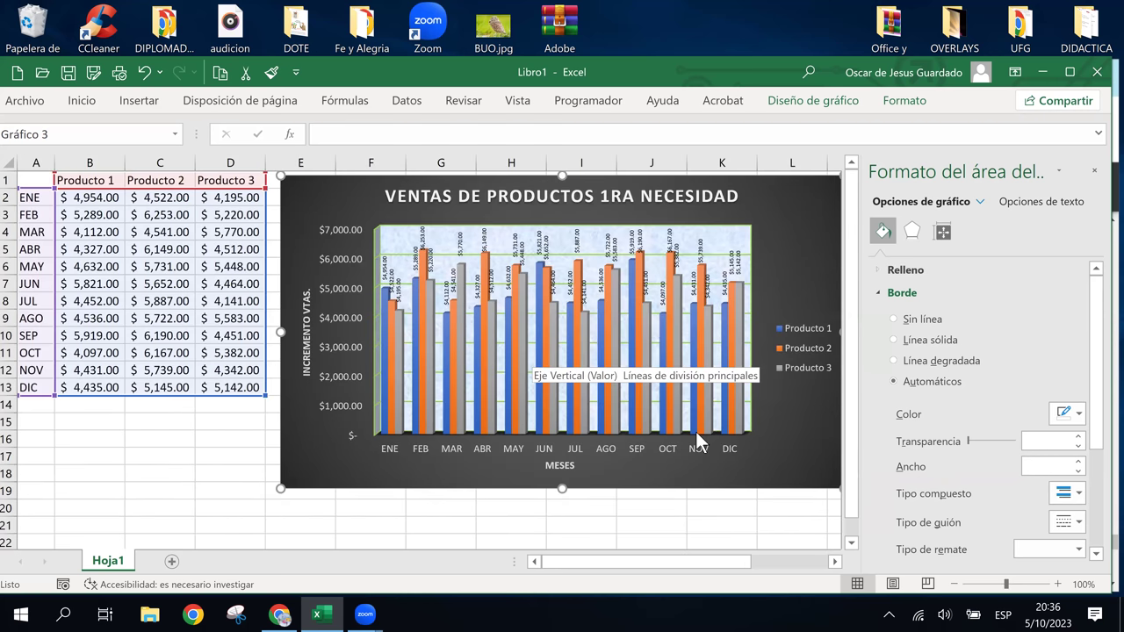
left_click(676, 522)
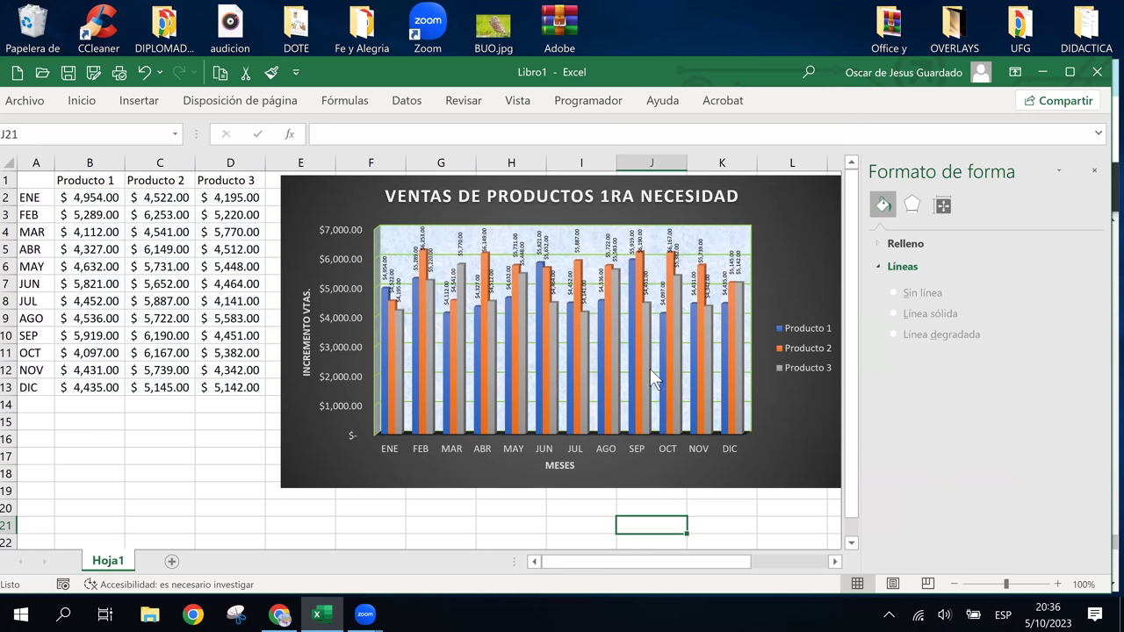
Step: Set the Producto 2 series columns to the Partial Pyramid shape
left_click(641, 339)
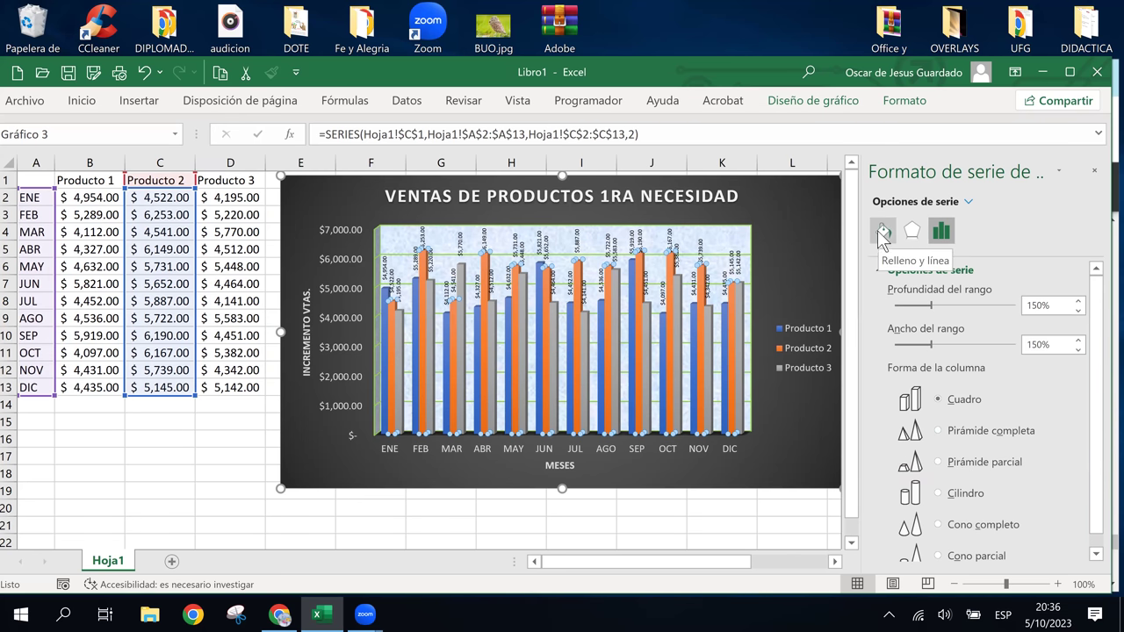
left_click(913, 230)
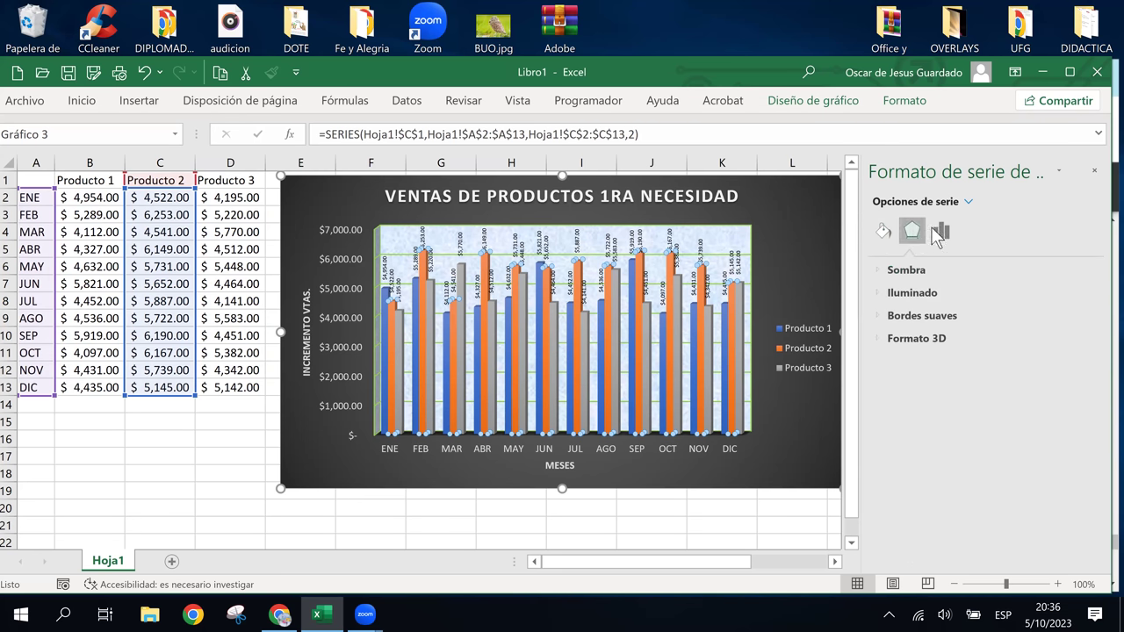
left_click(936, 230)
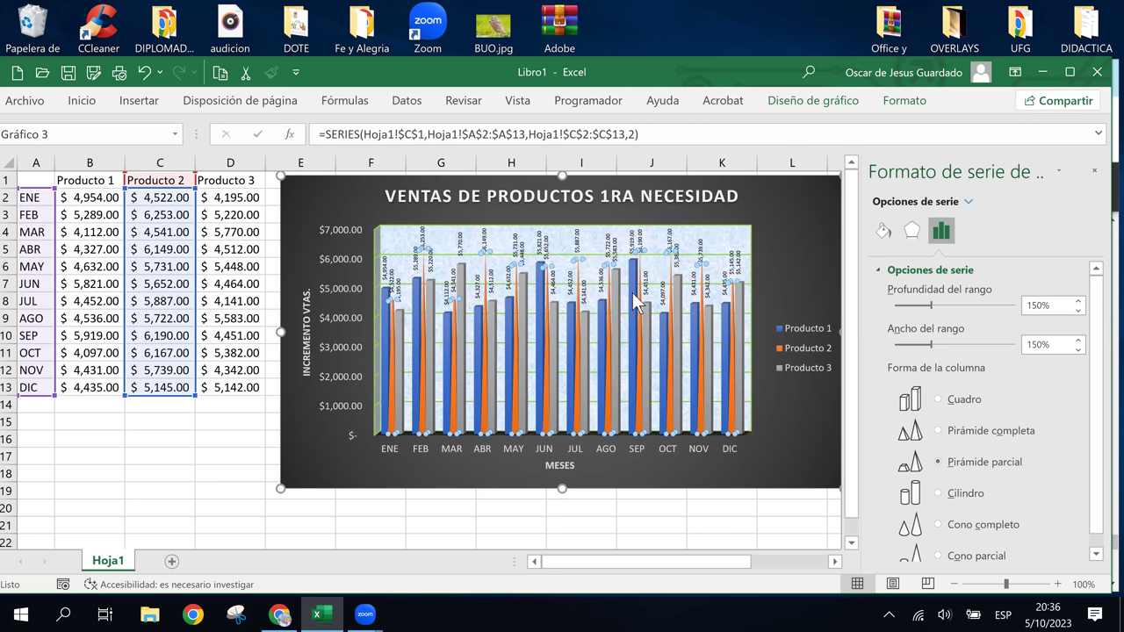
Step: Change the Producto 1 series columns to the Cylinder shape
left_click(633, 257)
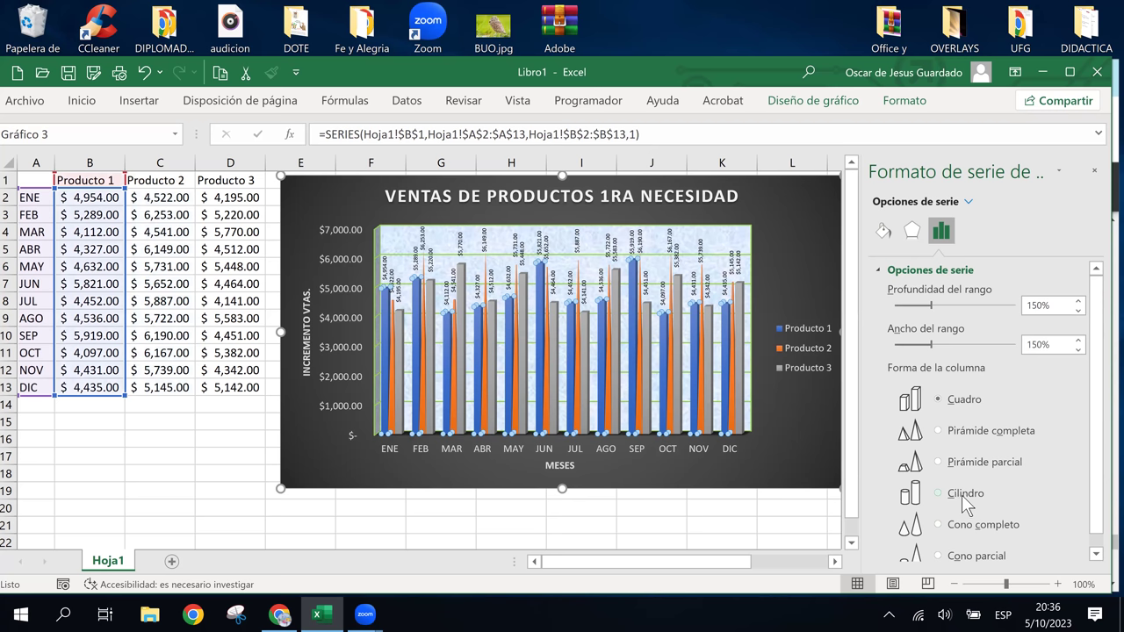
scroll(961, 494, "down", 1)
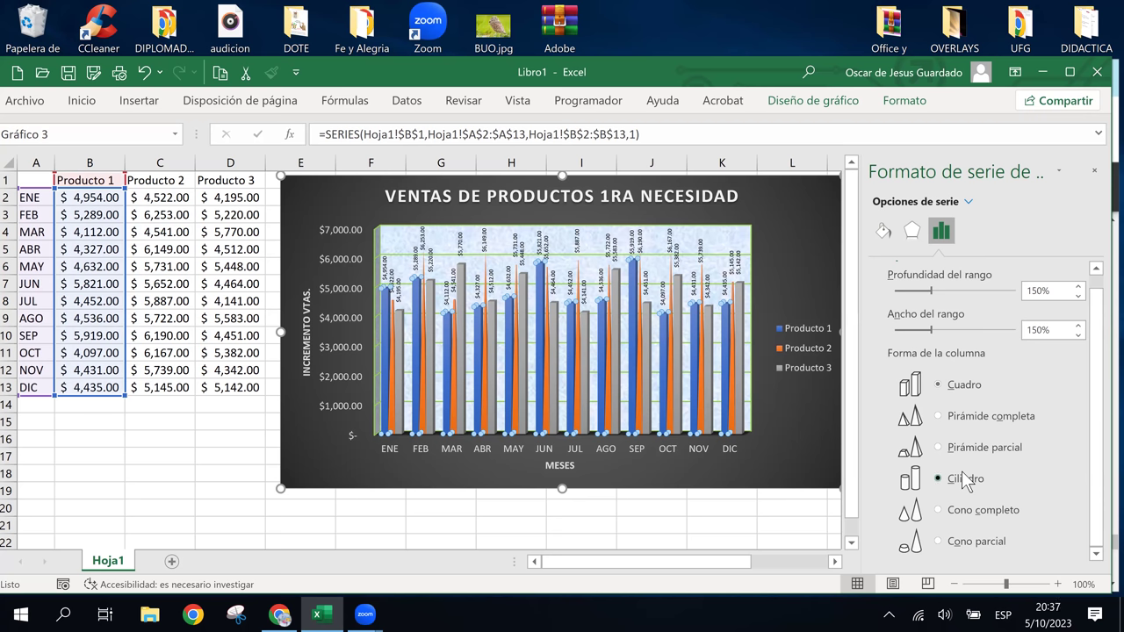
left_click(731, 250)
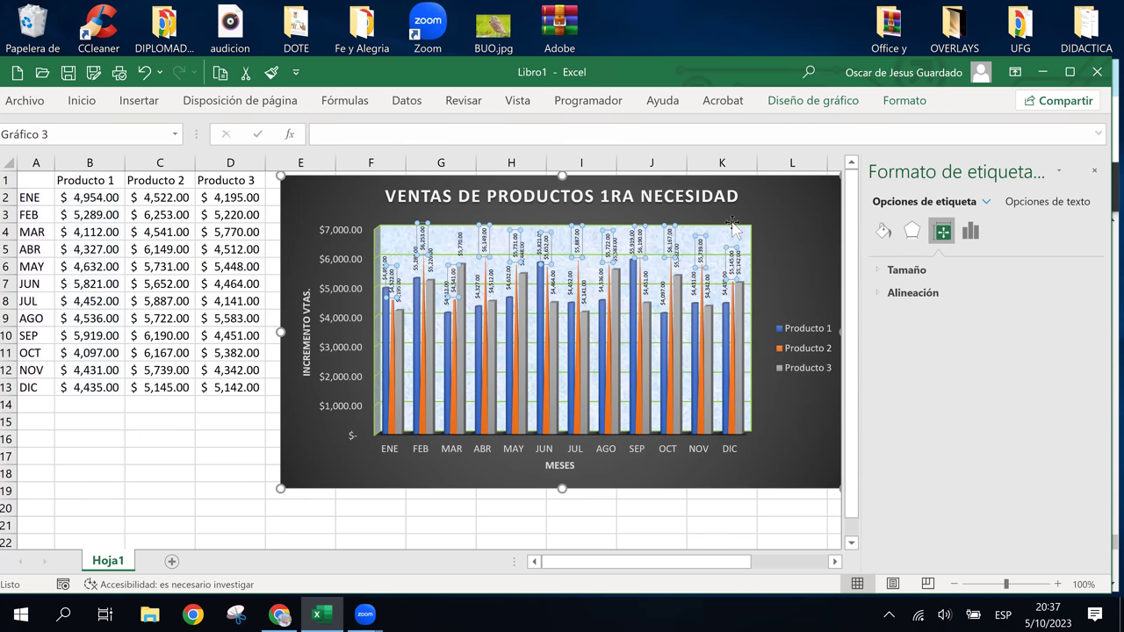
left_click(739, 236)
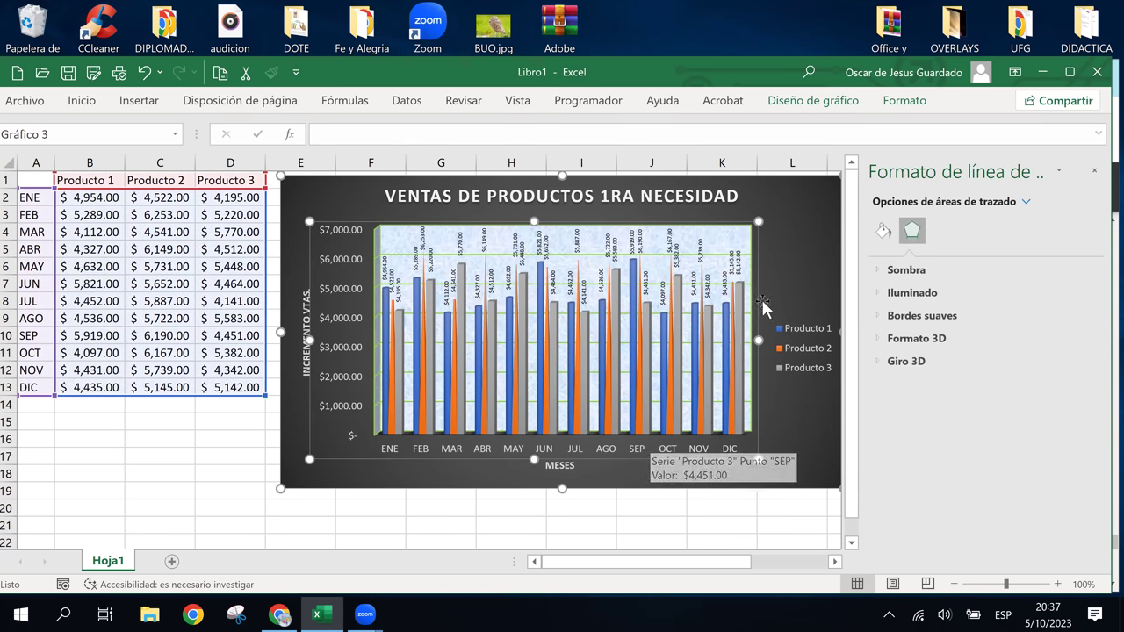
Step: Drag the sales chart down so it sits below the sales table
left_click(760, 200)
mouse_move(730, 234)
left_mouse_down()
mouse_move(532, 433)
mouse_move(515, 431)
left_mouse_up()
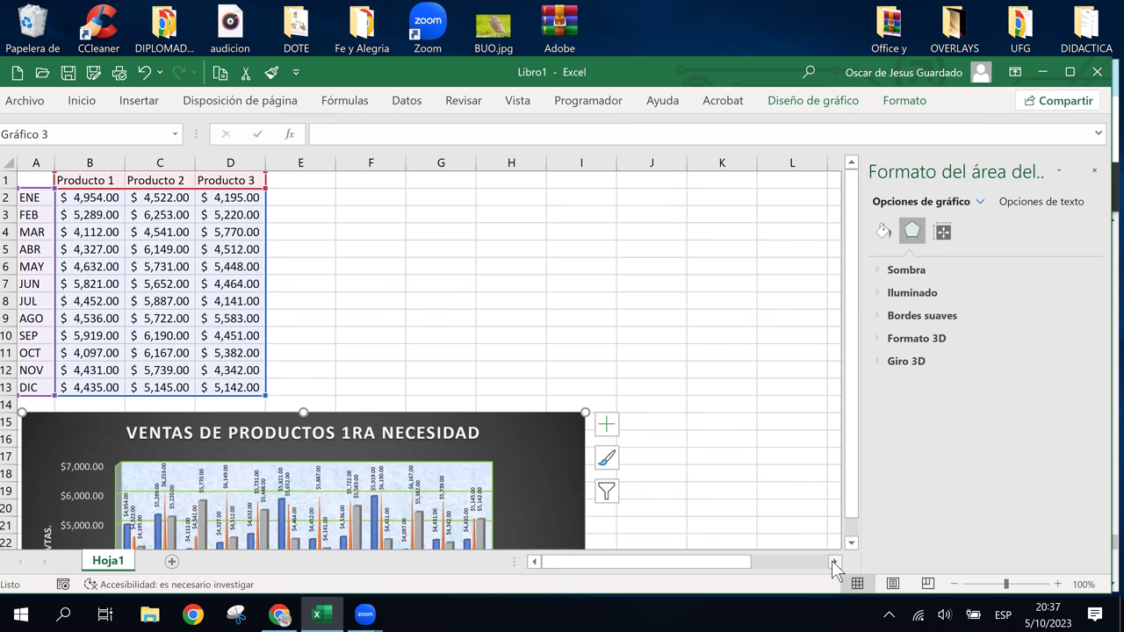
left_click(832, 560)
left_click(831, 560)
left_click(831, 560)
left_click(852, 543)
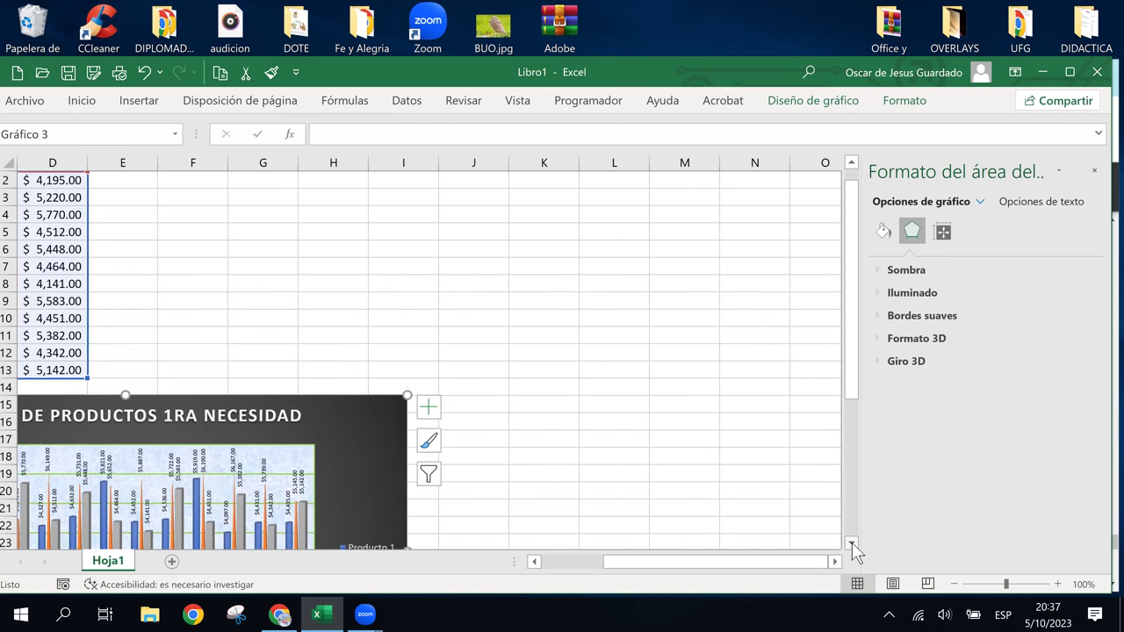
left_click_drag(852, 542, 852, 543)
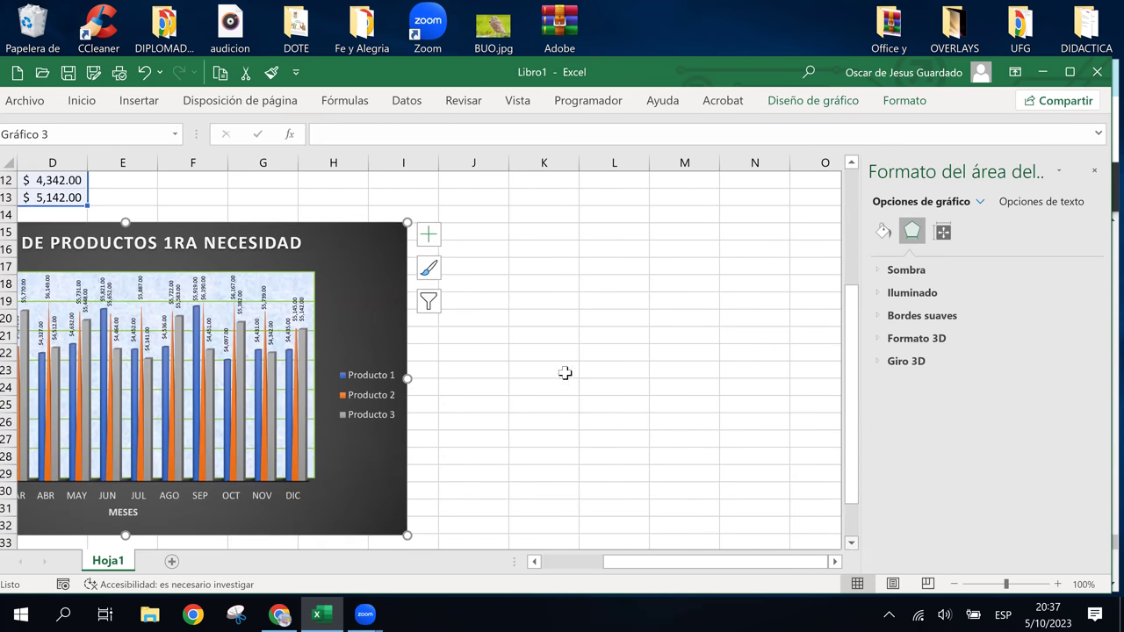
Step: Stretch the chart's right edge outward so all twelve months fit comfortably
left_click_drag(407, 378, 577, 378)
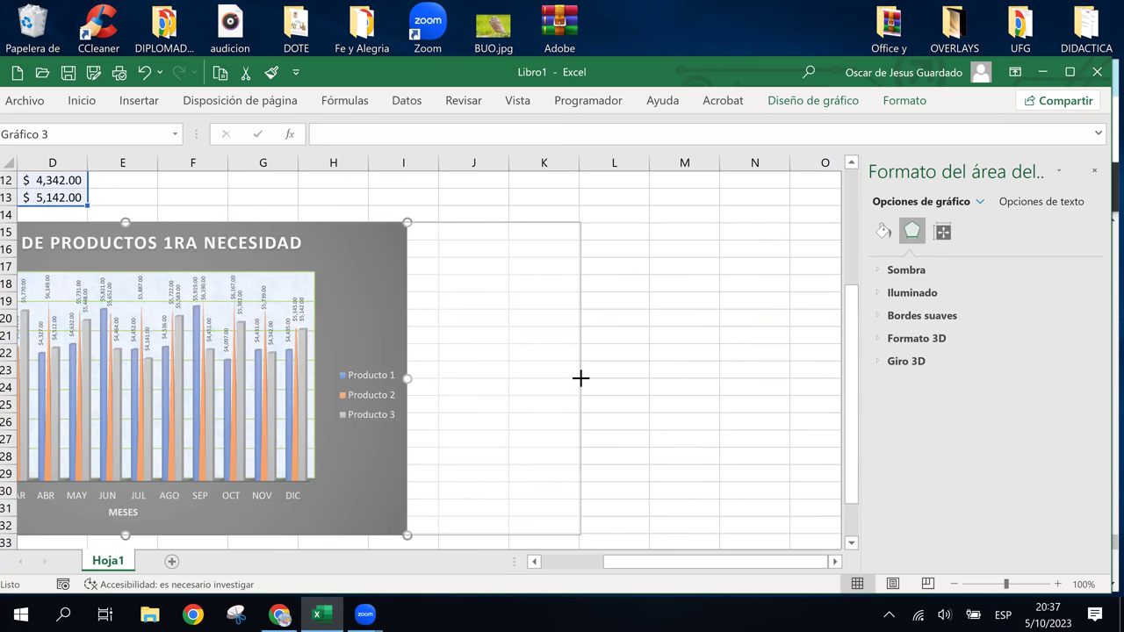
left_click_drag(577, 378, 581, 377)
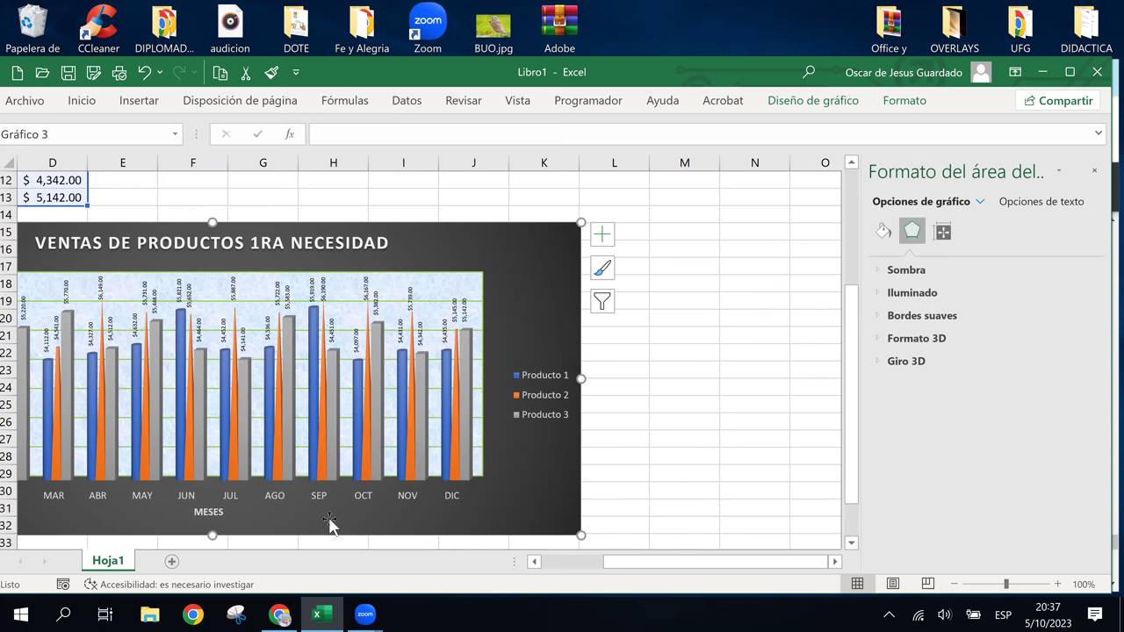
left_click(716, 386)
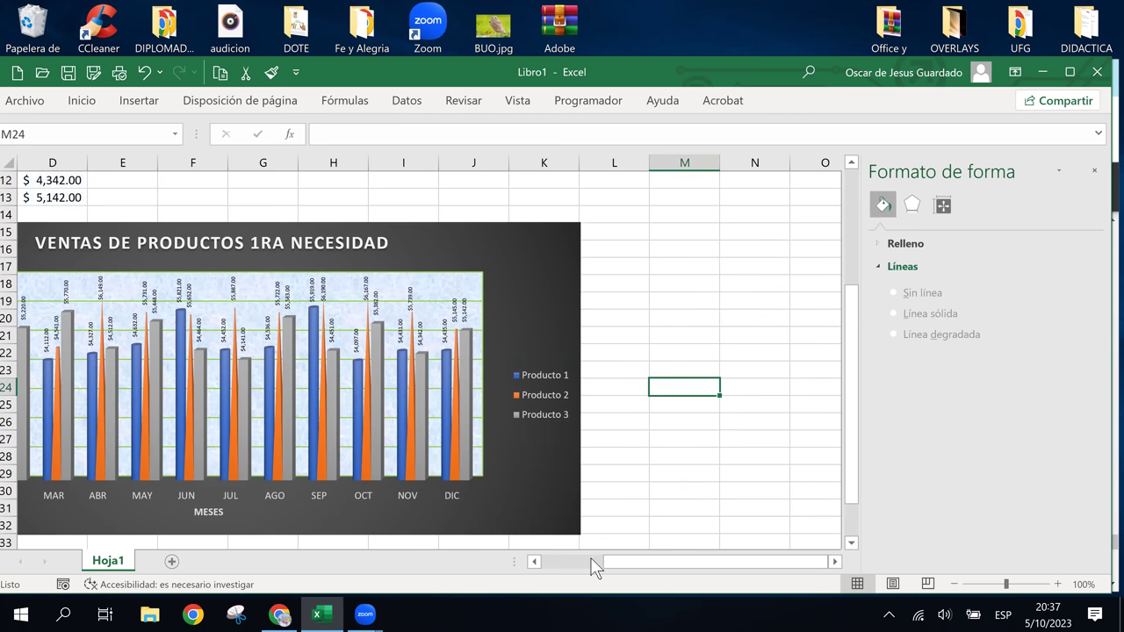
left_click(533, 561)
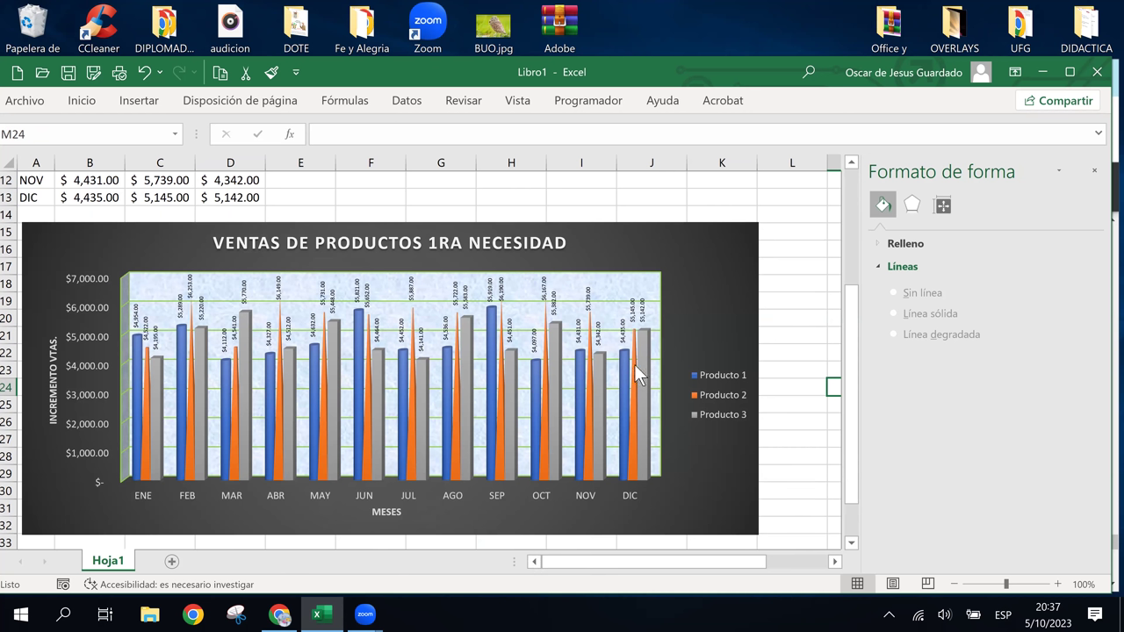
Step: Select the Producto 3 series and show its Fill & Line settings
mouse_move(649, 365)
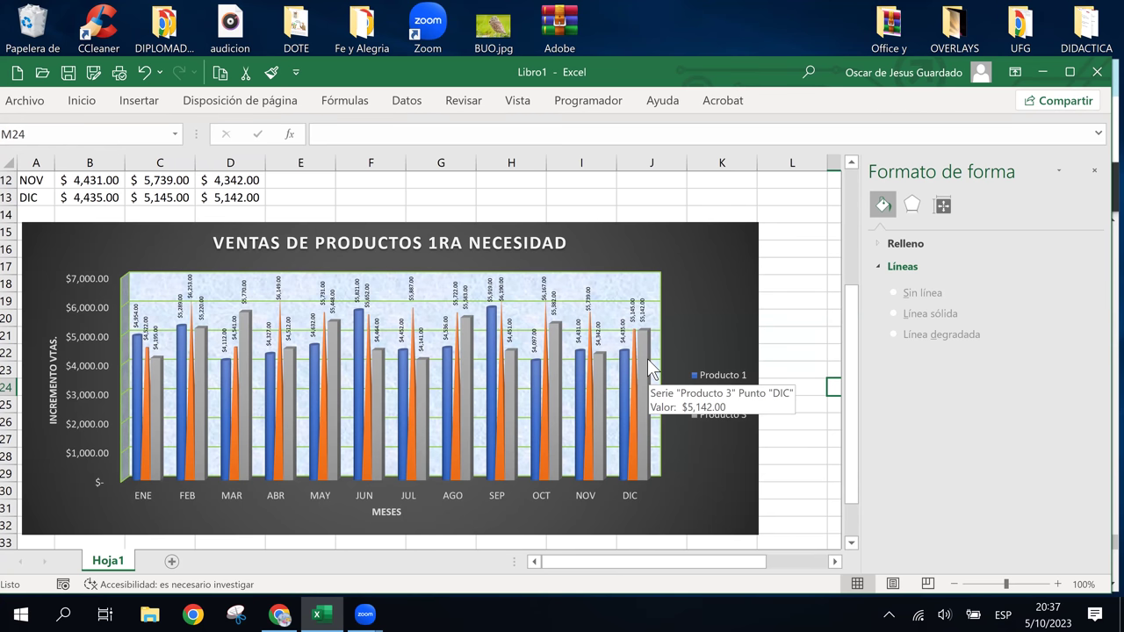
left_click(649, 365)
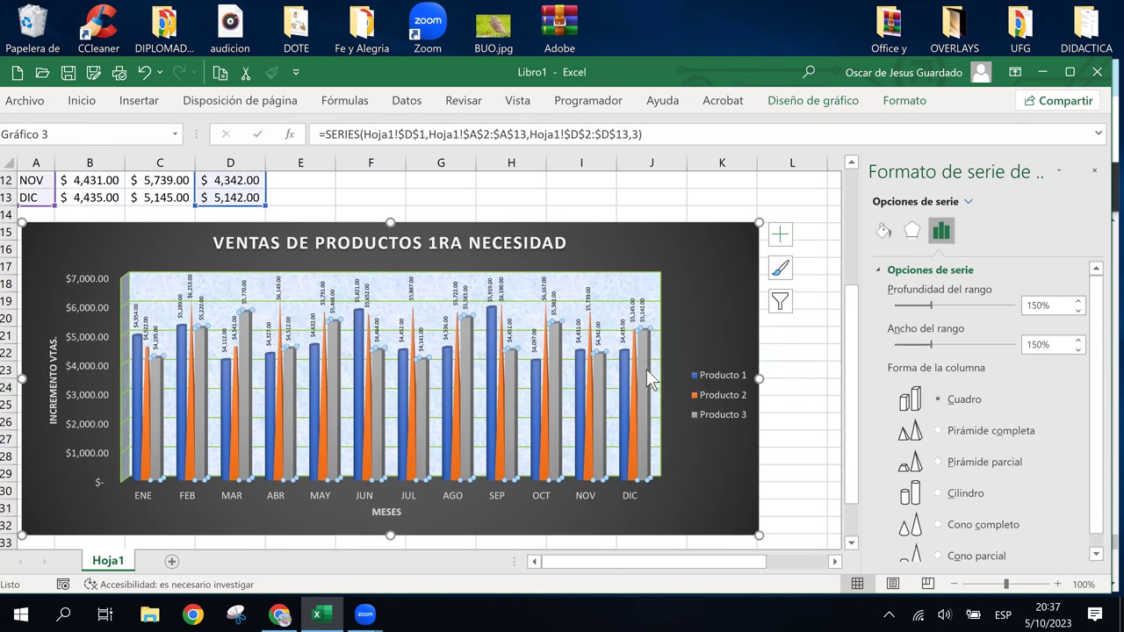
left_click(782, 270)
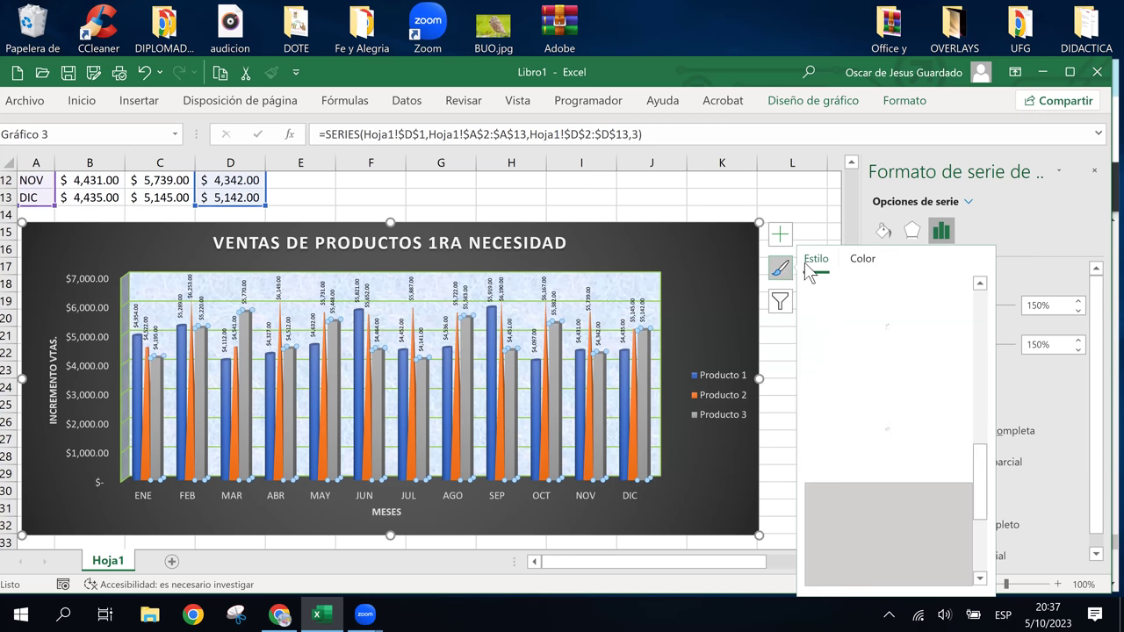
left_click(883, 230)
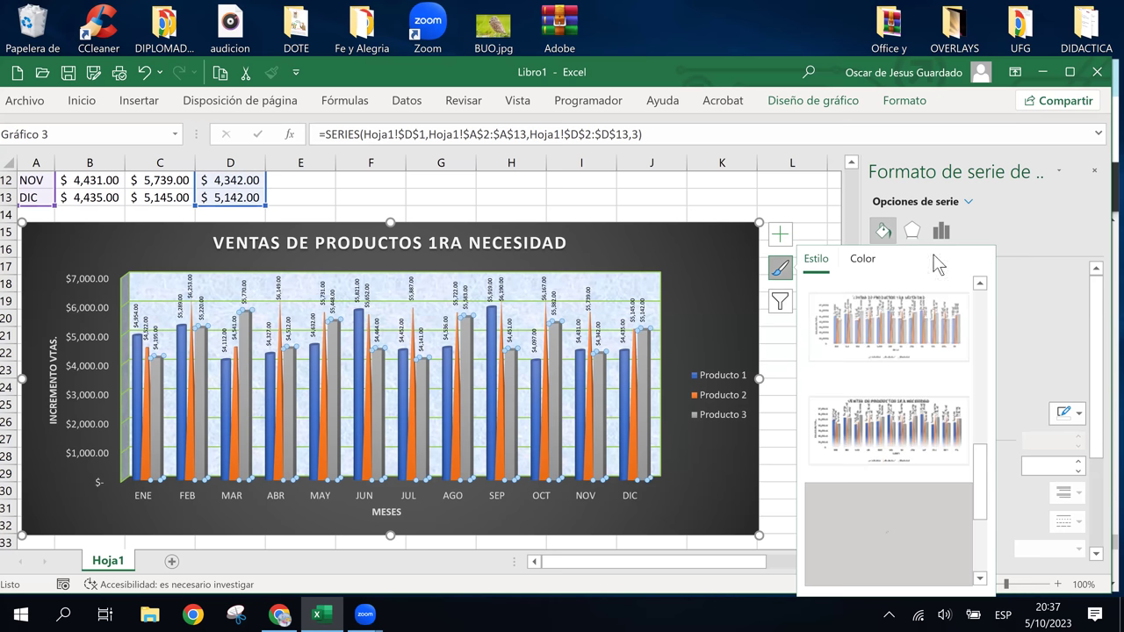
left_click(781, 269)
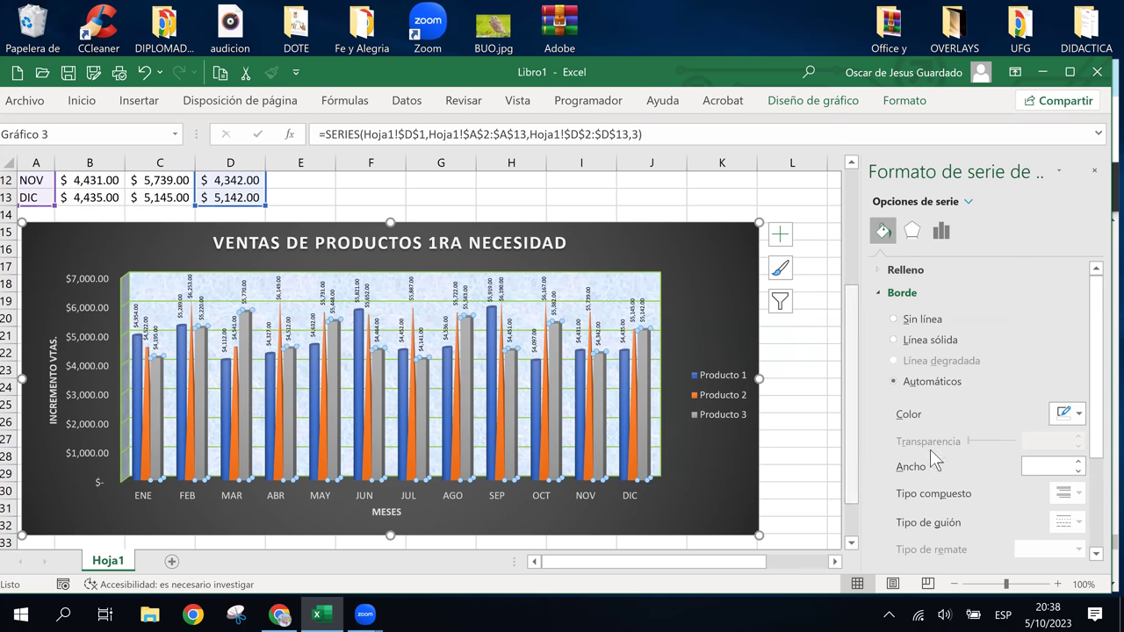
Step: Leave the Producto 3 border colour on automatic and reselect the whole series
left_click(1087, 420)
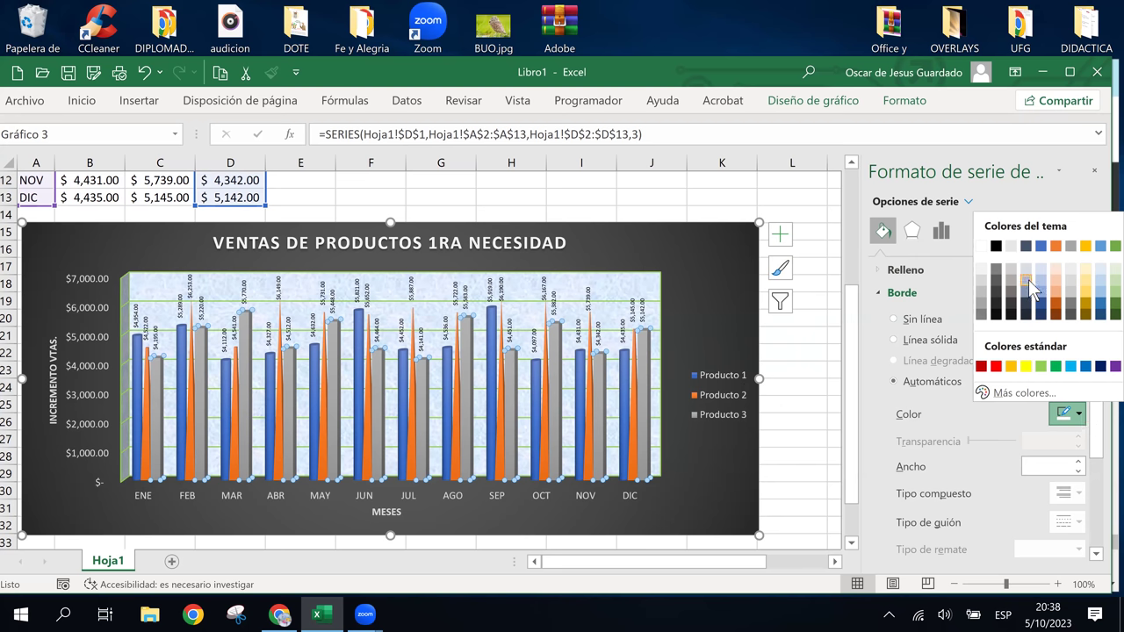
left_click(941, 418)
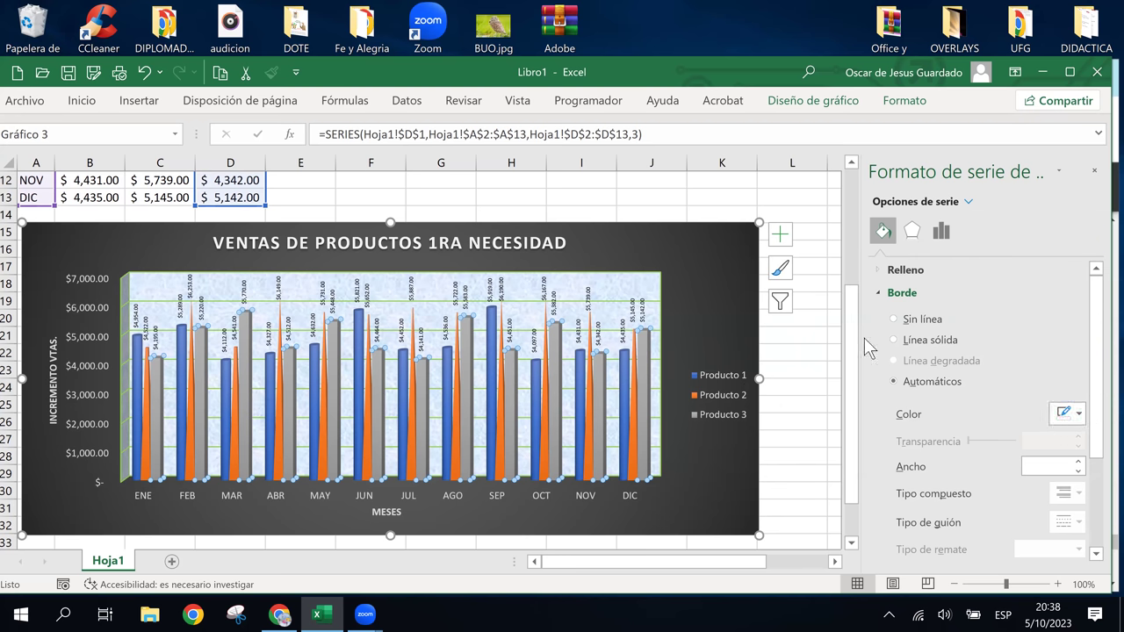
left_click(645, 342)
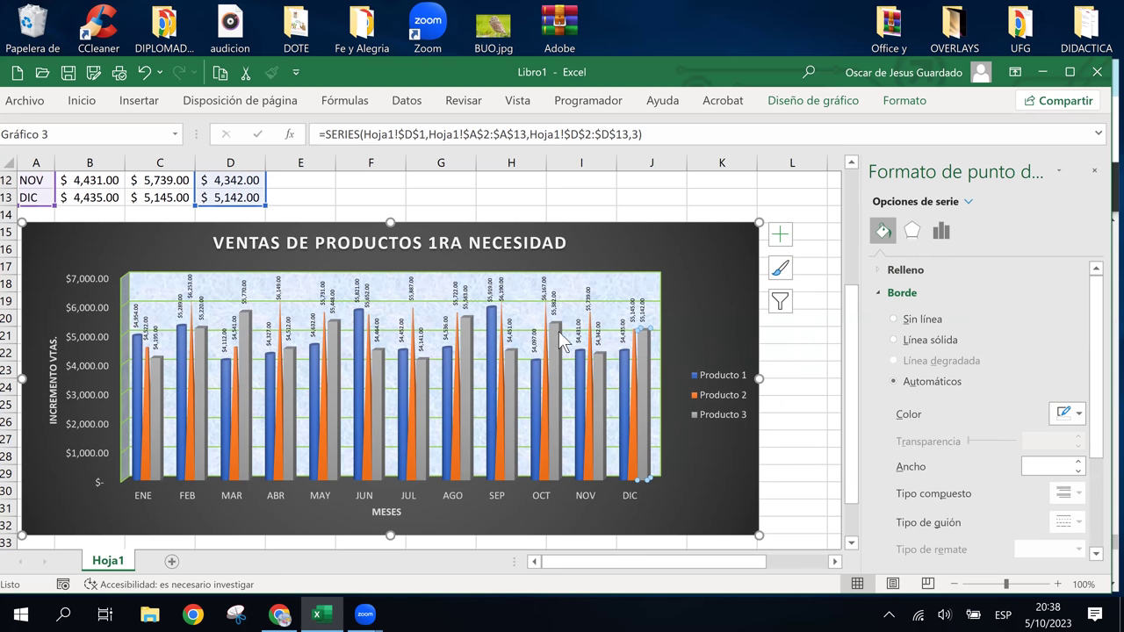
left_click(641, 362)
left_click(639, 366)
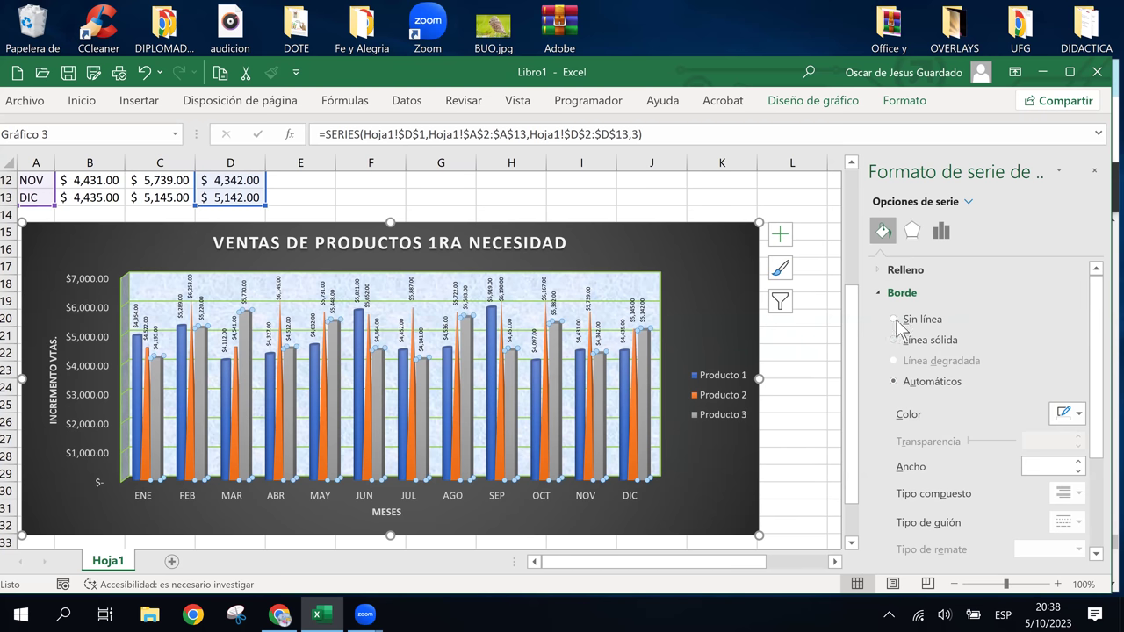
Step: Switch the Producto 3 columns to a pattern fill with a dark-blue foreground
left_click(878, 270)
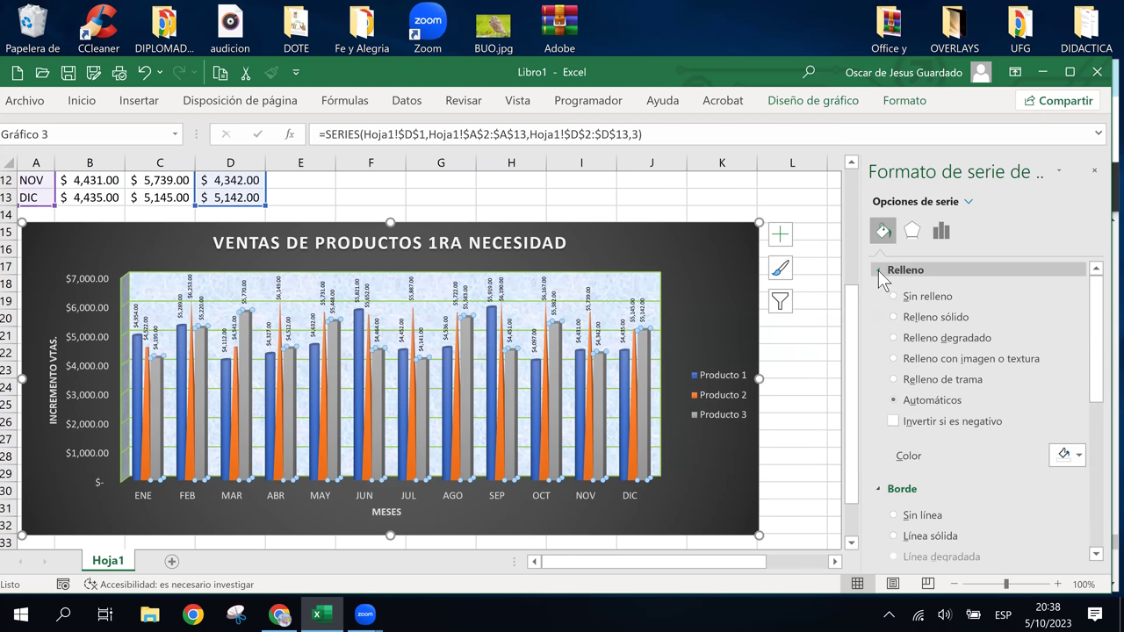
left_click(962, 337)
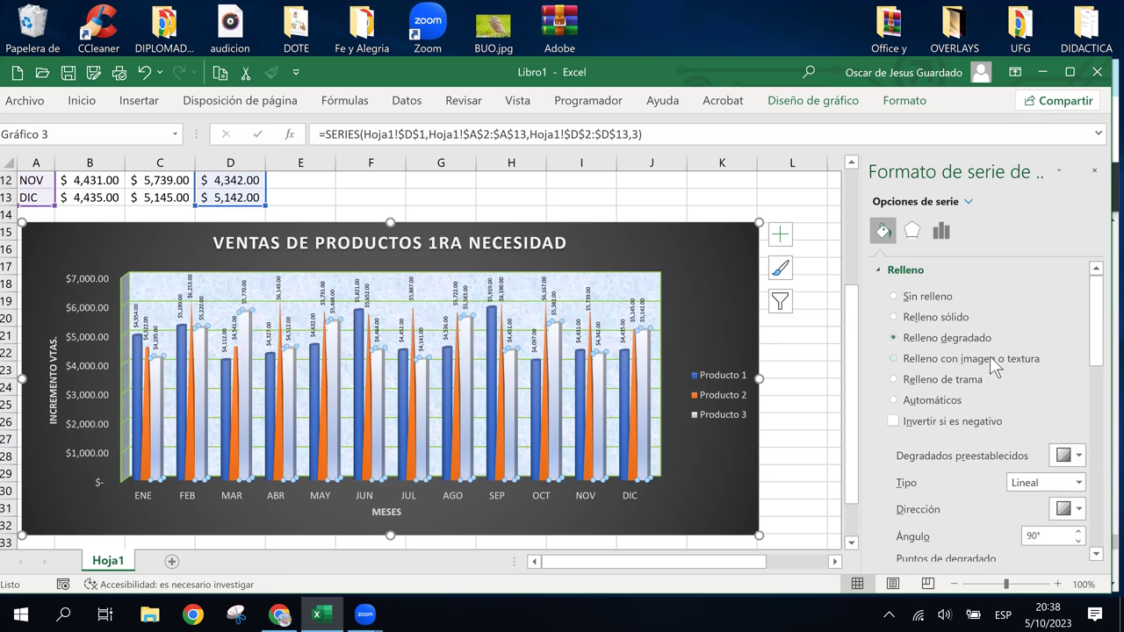
left_click(946, 377)
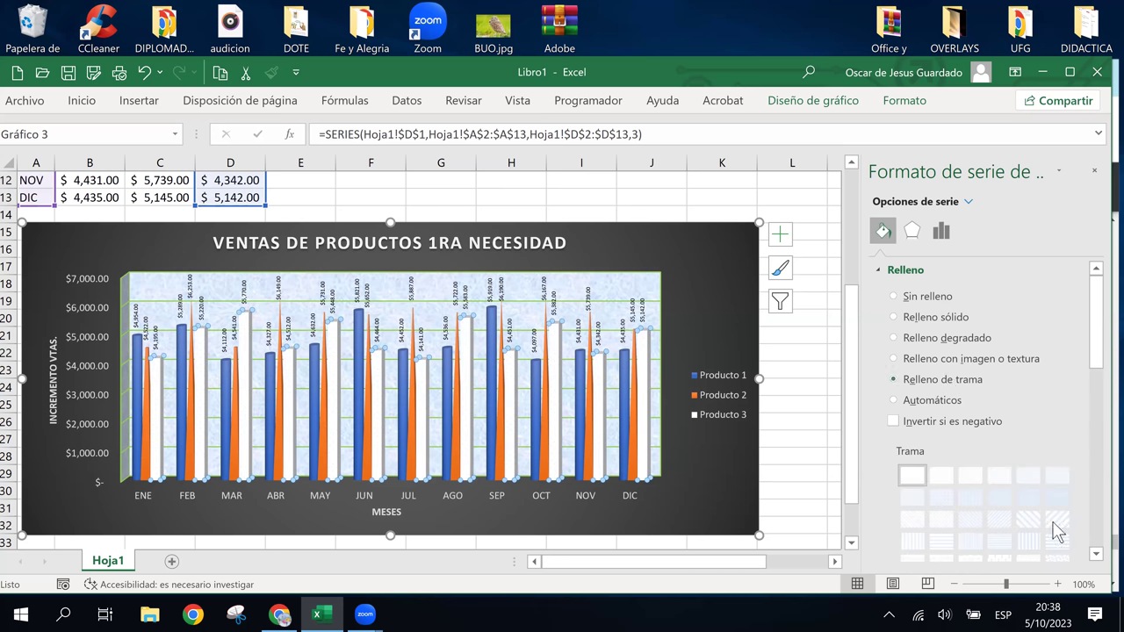
scroll(1027, 464, "down", 1)
scroll(1027, 464, "down", 1)
scroll(1027, 463, "down", 2)
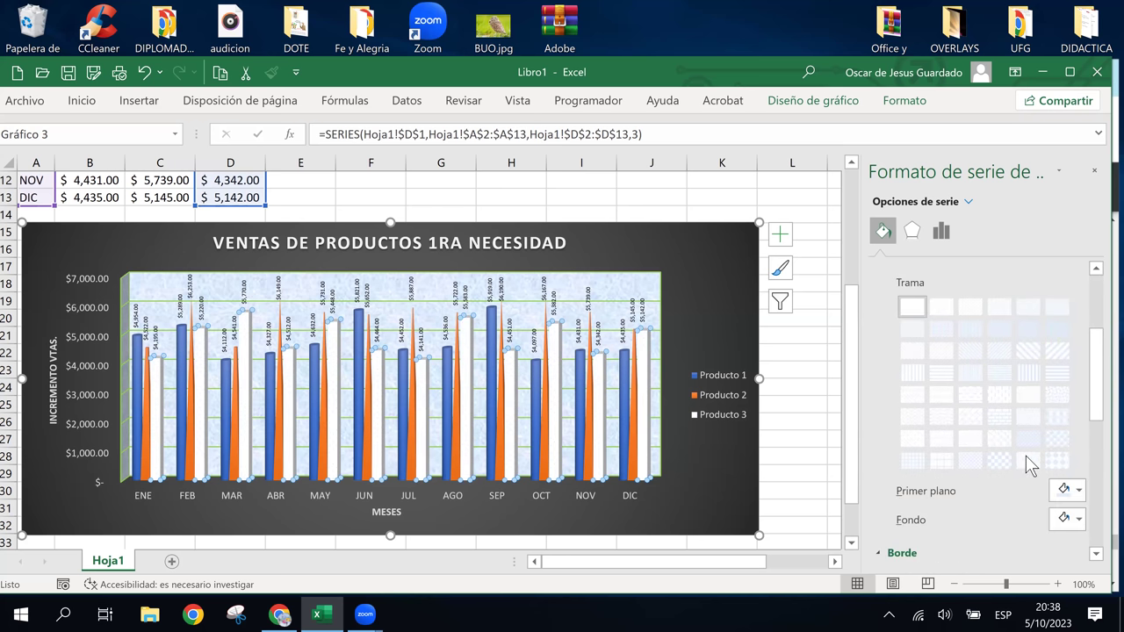
left_click(1075, 492)
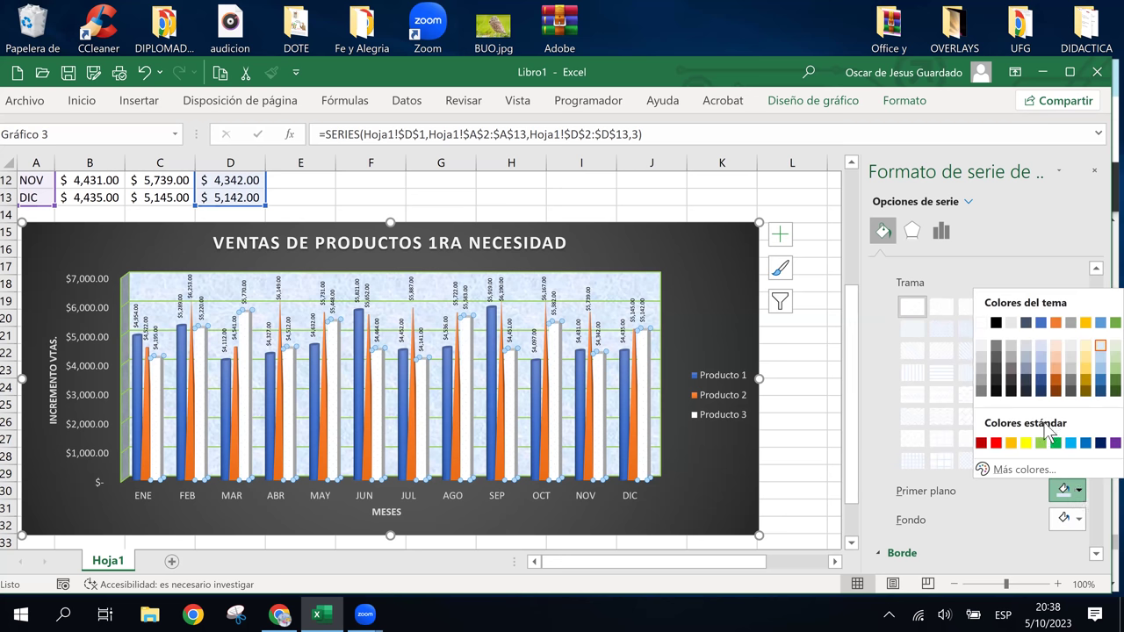
left_click(1041, 390)
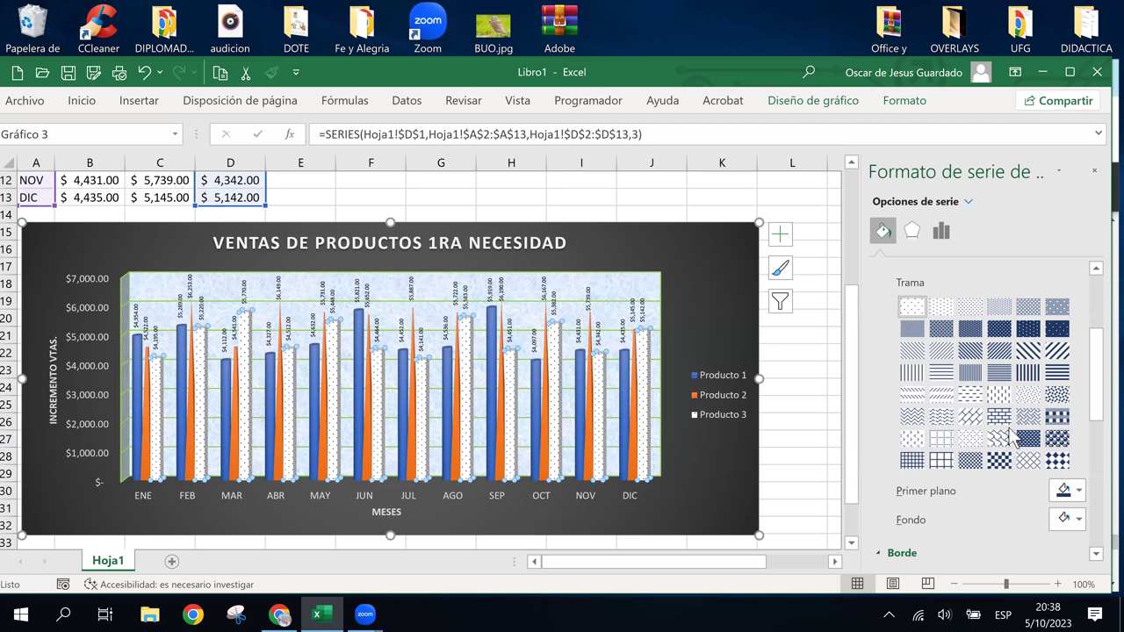
Step: Try several patterns and settle on dense dark horizontal lines for Producto 3
left_click(1028, 415)
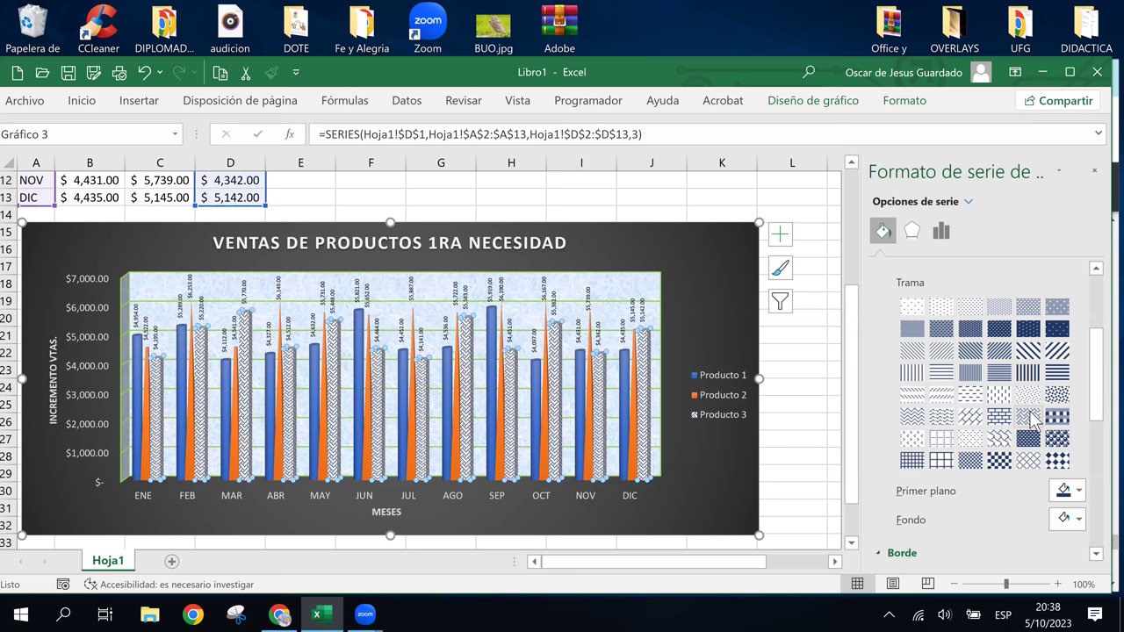
left_click(999, 437)
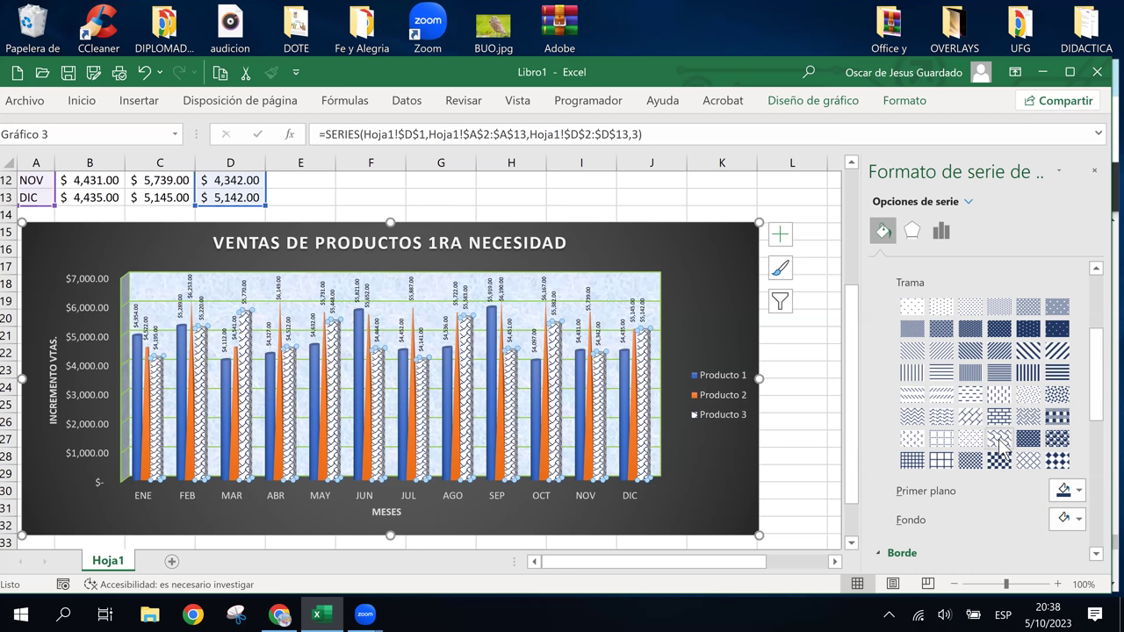
left_click(1027, 350)
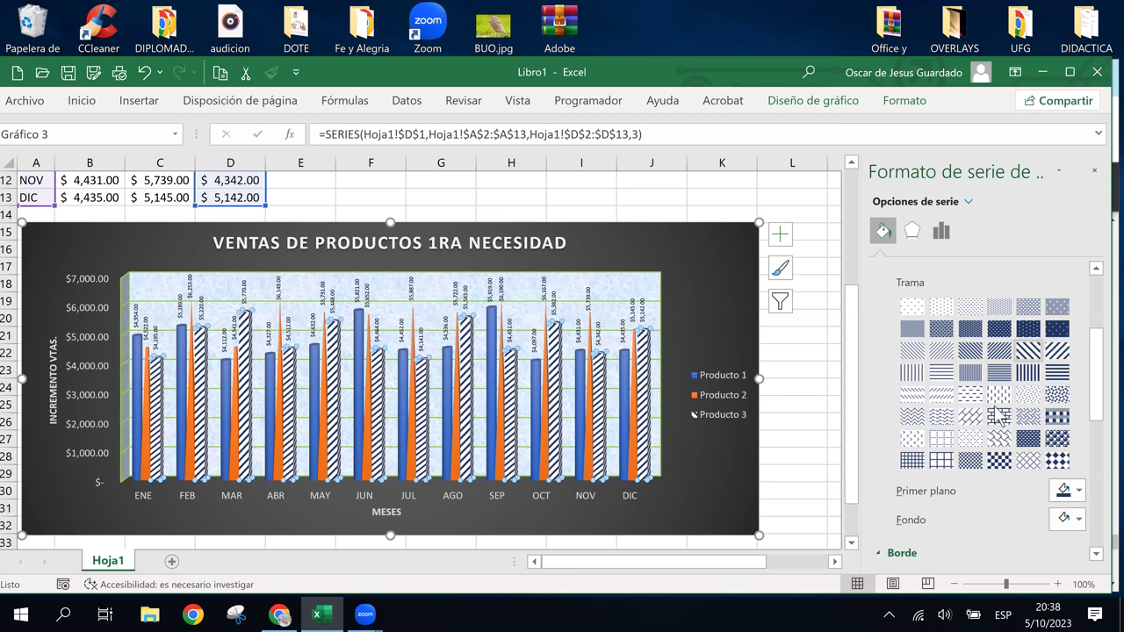
left_click(996, 397)
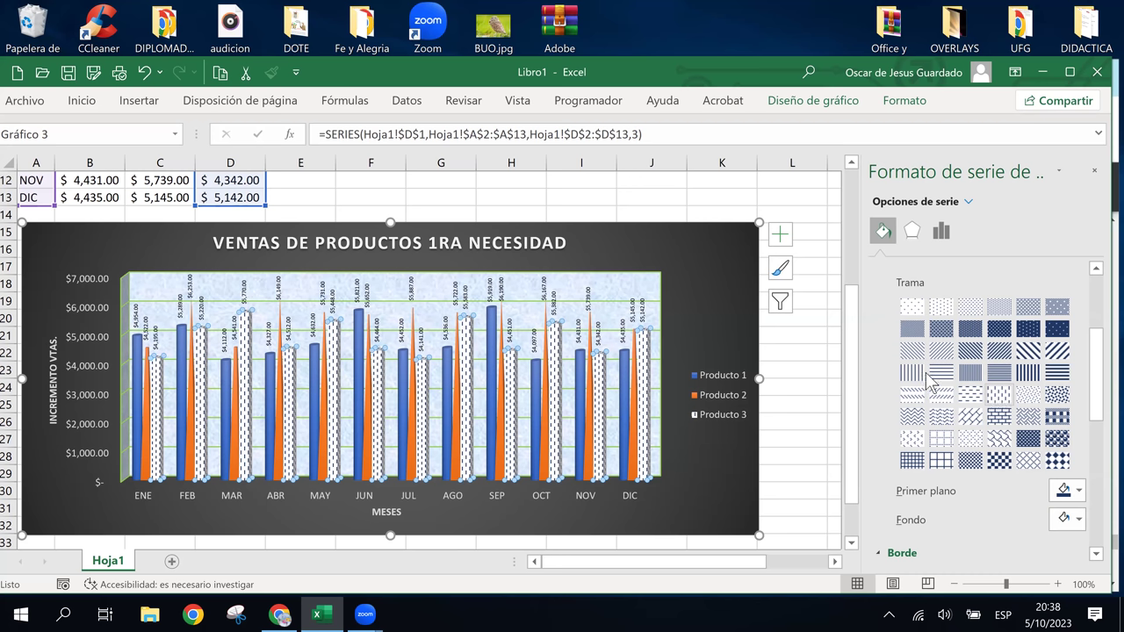
left_click(1000, 374)
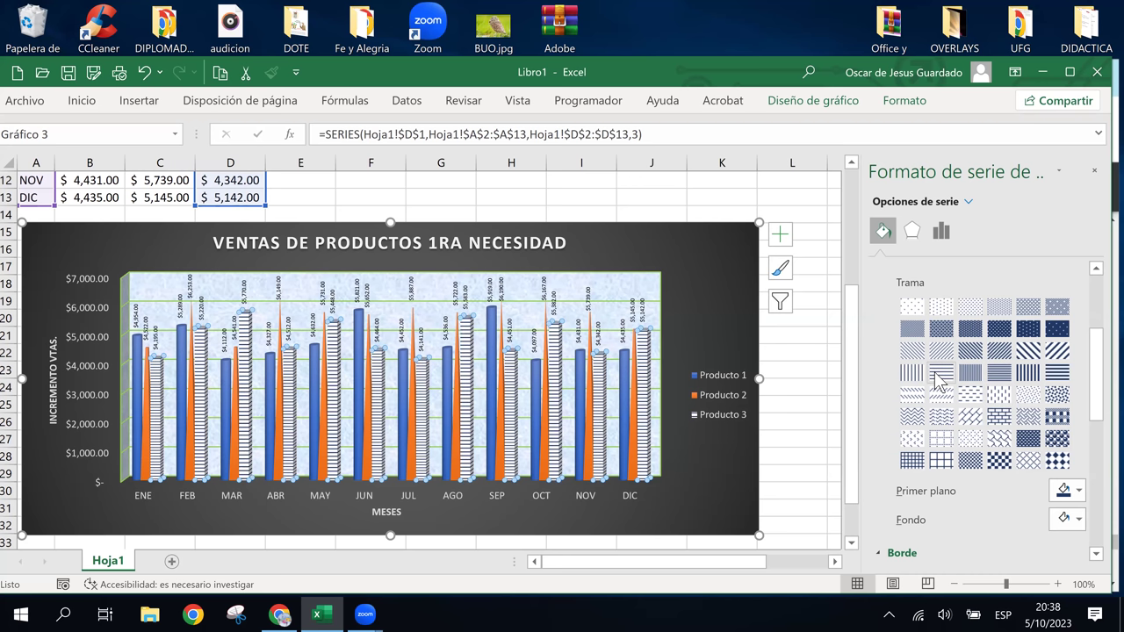
left_click(1058, 374)
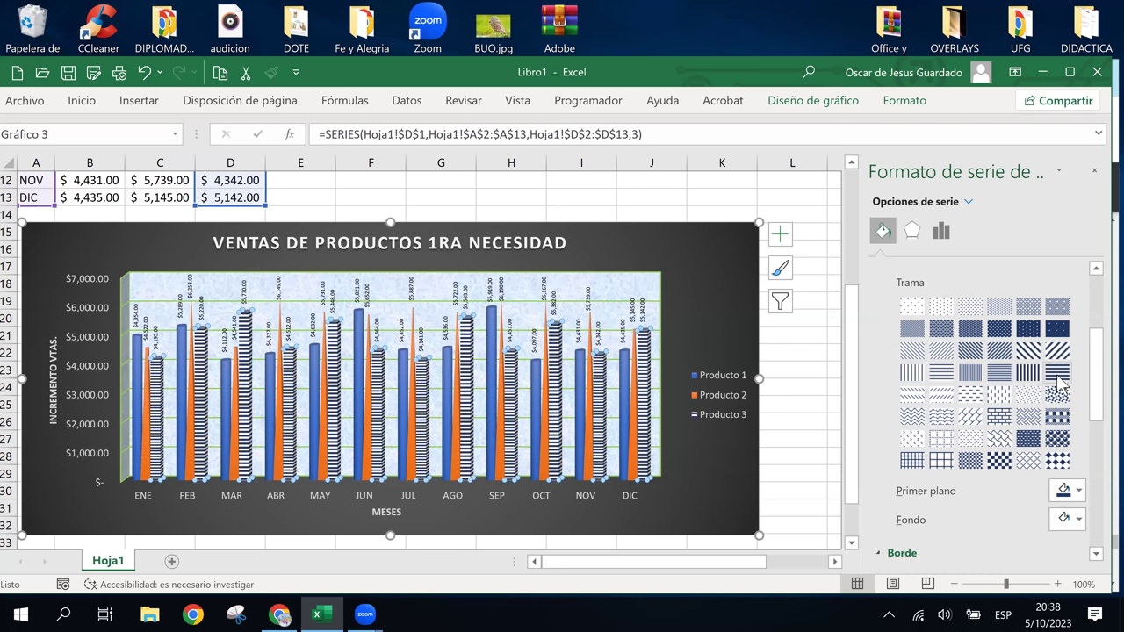
left_click(722, 327)
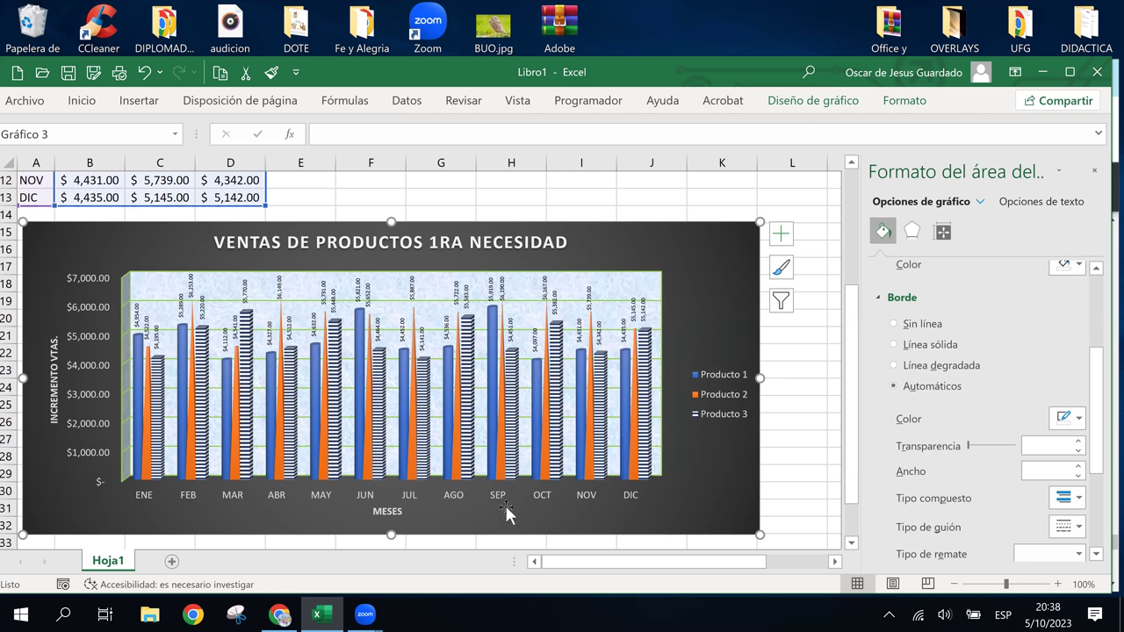
Step: Give the Producto 1 series a gradient fill and open the colour options for its 83% stop
left_click(490, 319)
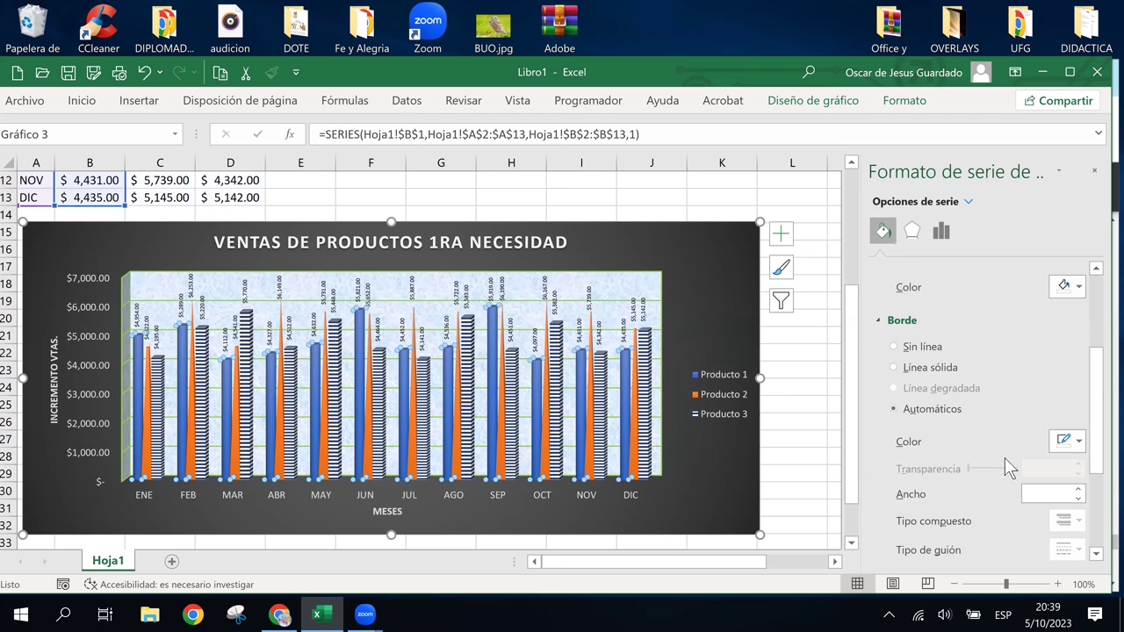
scroll(1004, 457, "up", 2)
scroll(1004, 458, "up", 2)
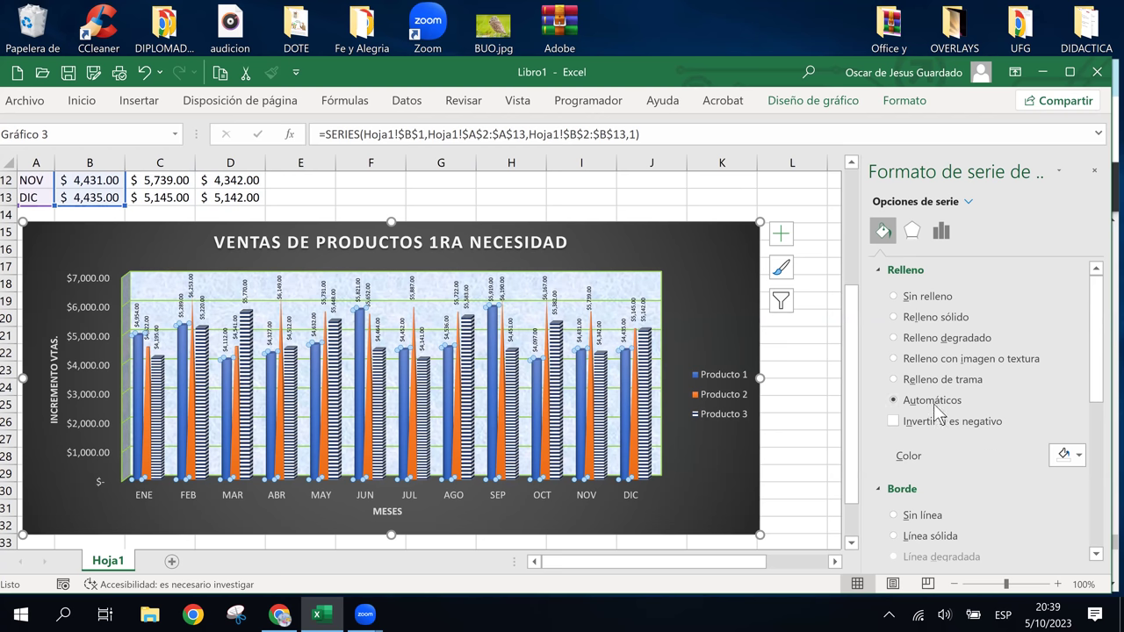
left_click(953, 337)
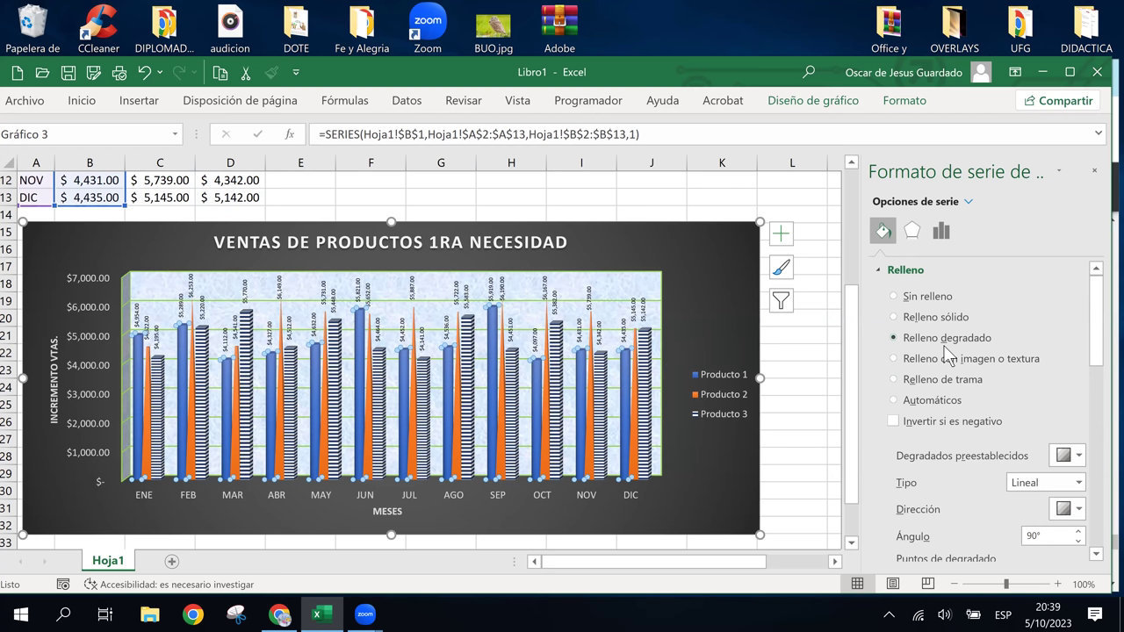
left_click(1077, 456)
left_click(1077, 456)
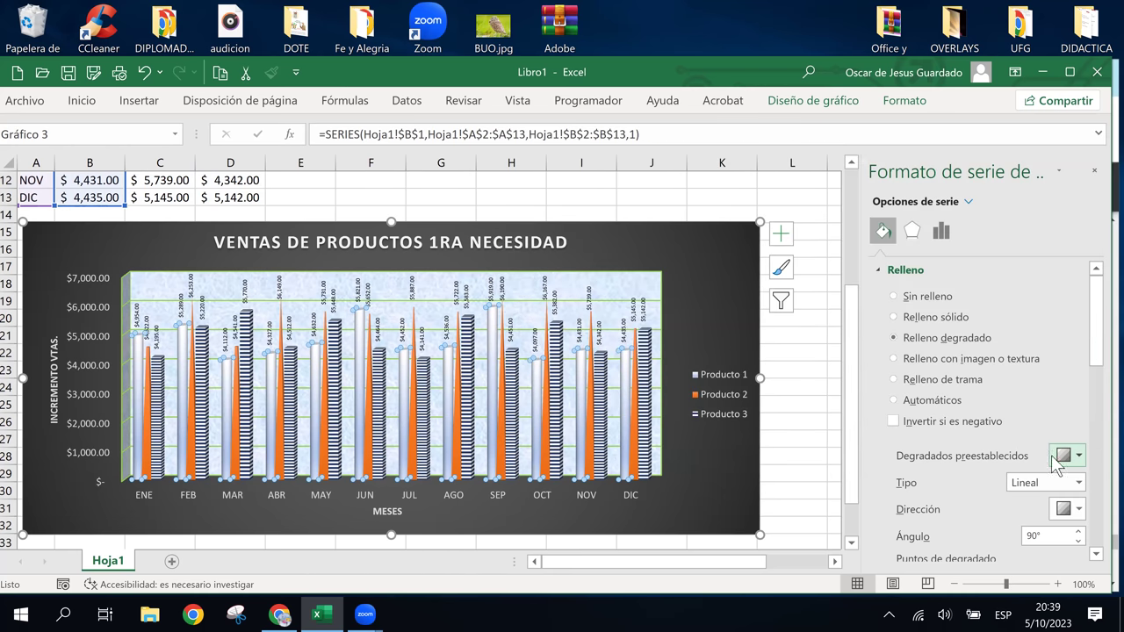
scroll(977, 489, "down", 2)
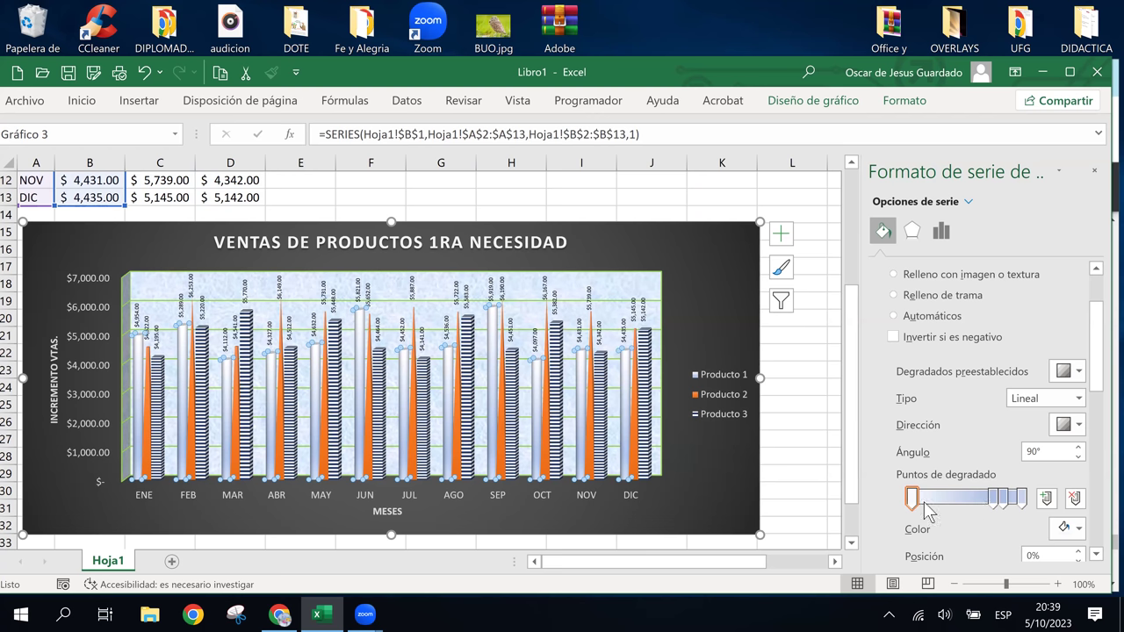
left_click(1005, 506)
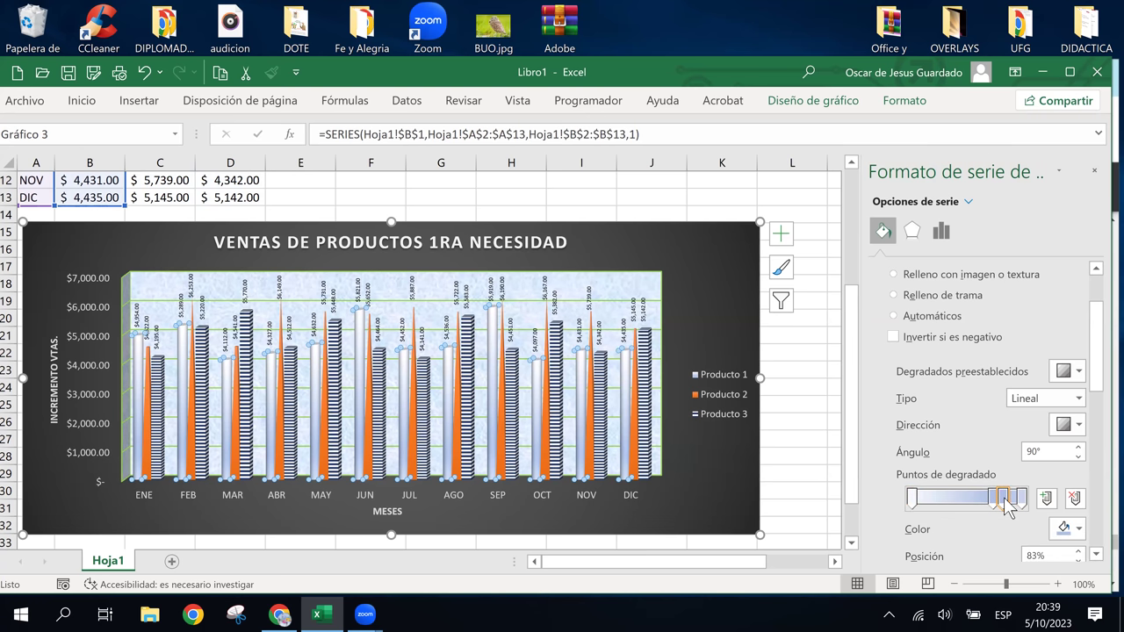
left_click(1074, 529)
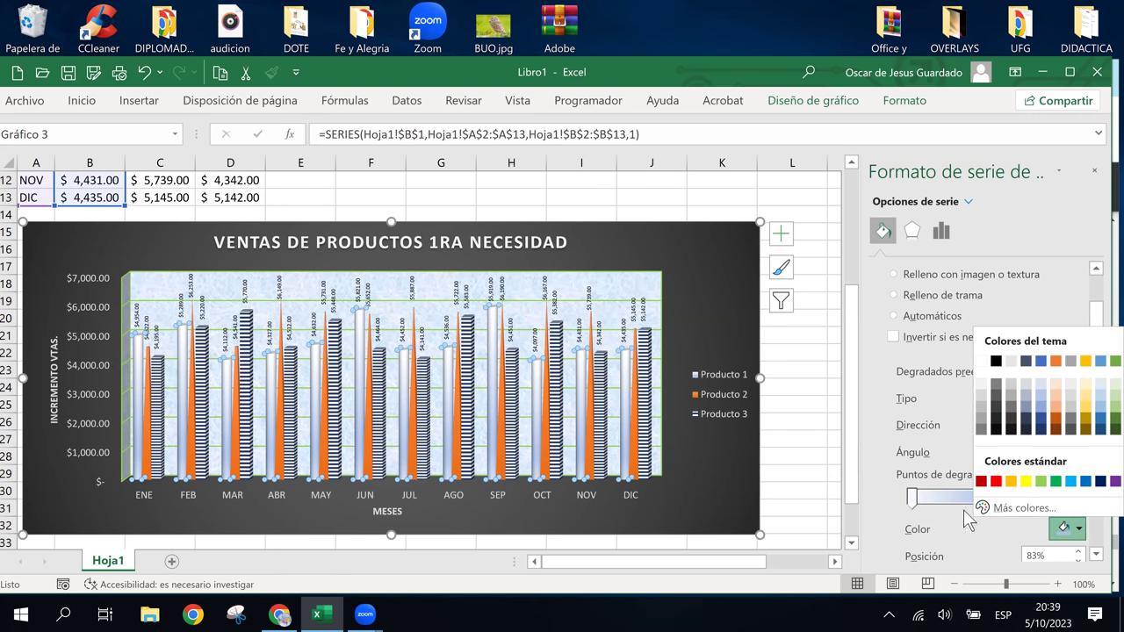
Step: Colour the 83% stop pale yellow #F2F69A and the left gradient stop pale gold
left_click(1029, 511)
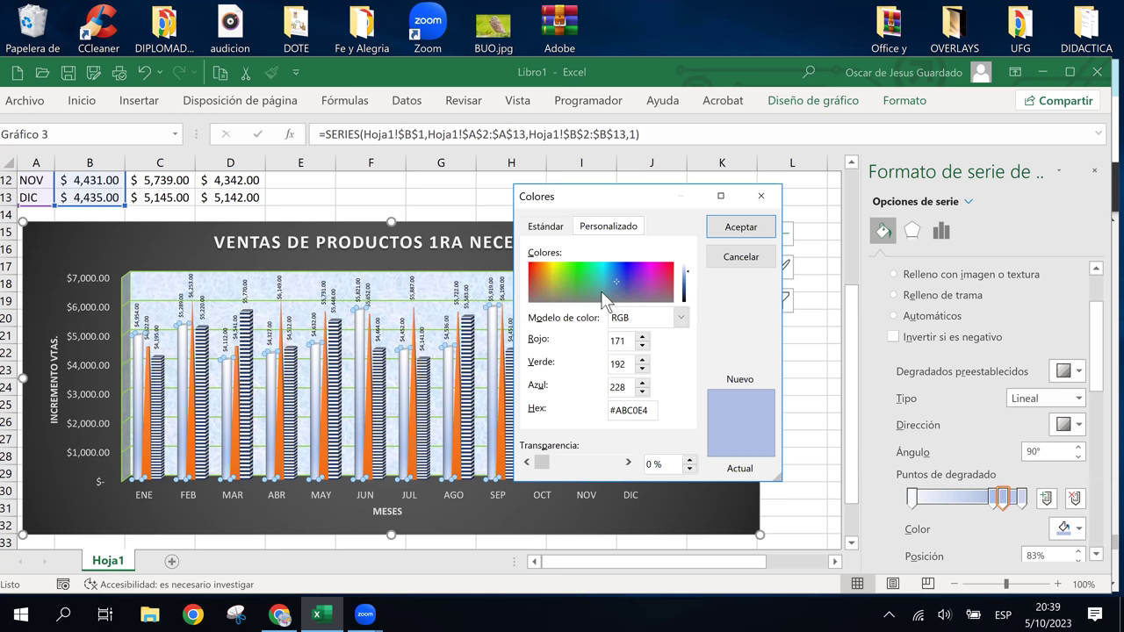
left_click_drag(619, 197, 794, 181)
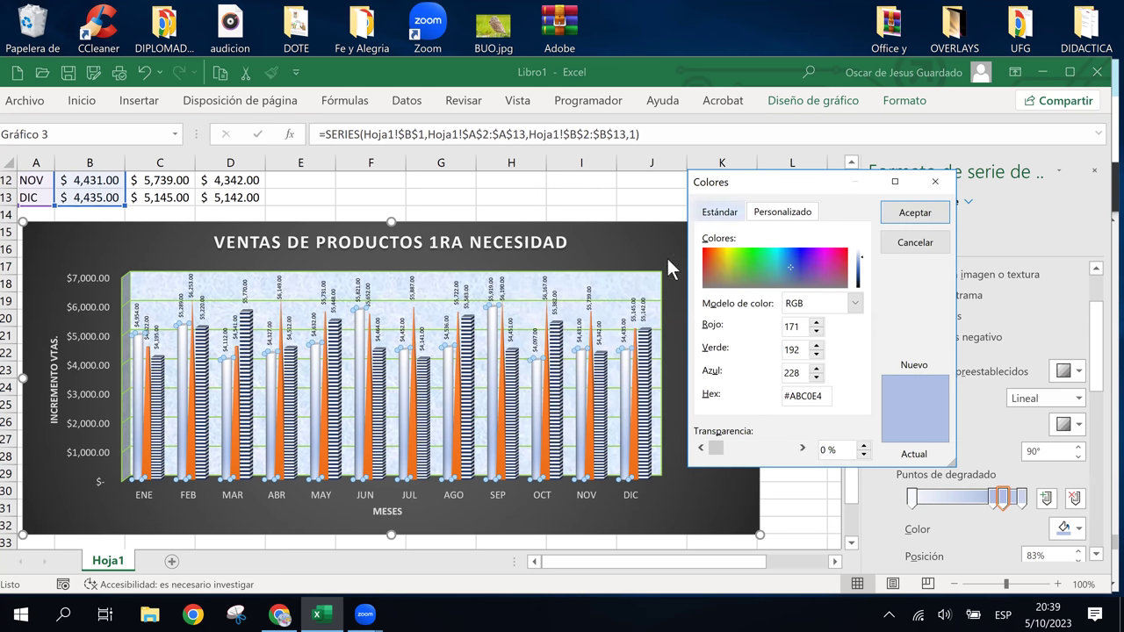
left_click(728, 254)
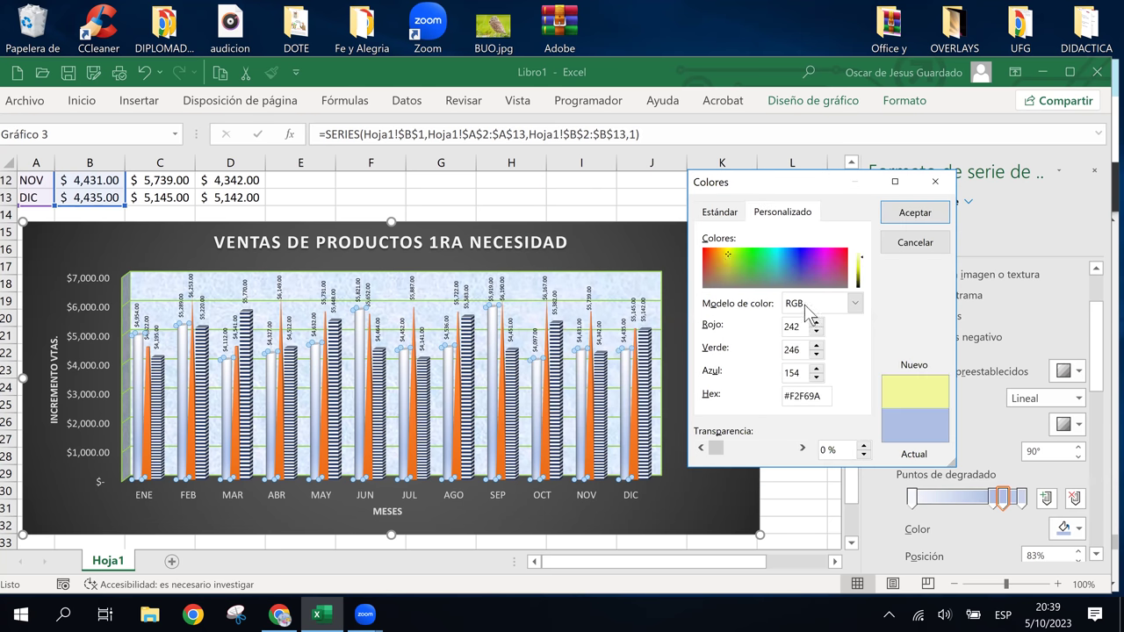
left_click(916, 215)
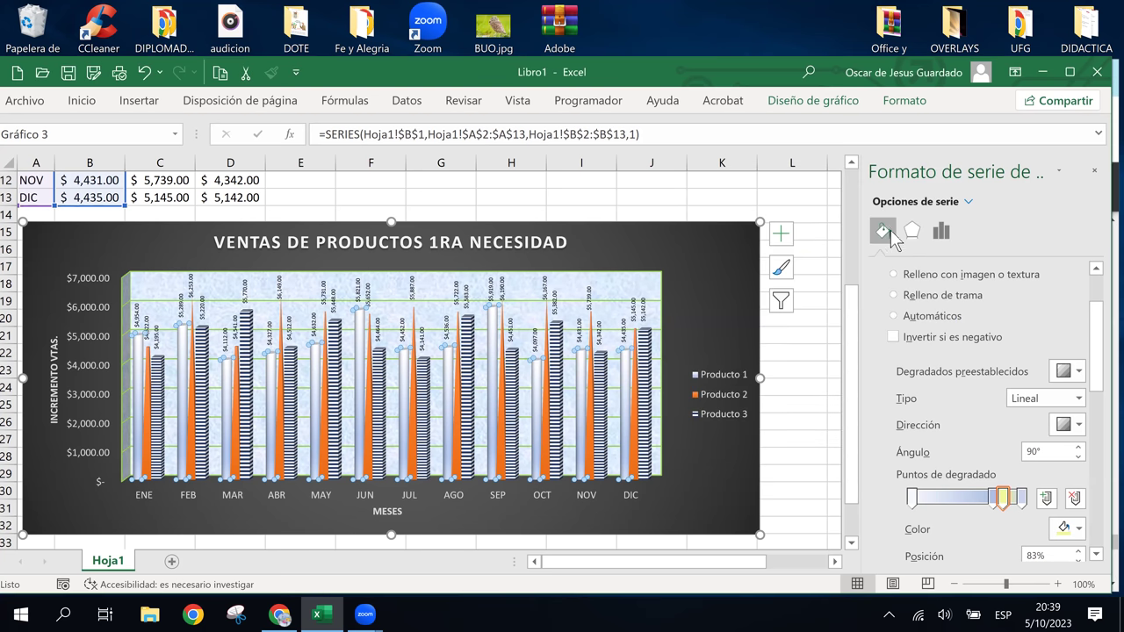
left_click(913, 498)
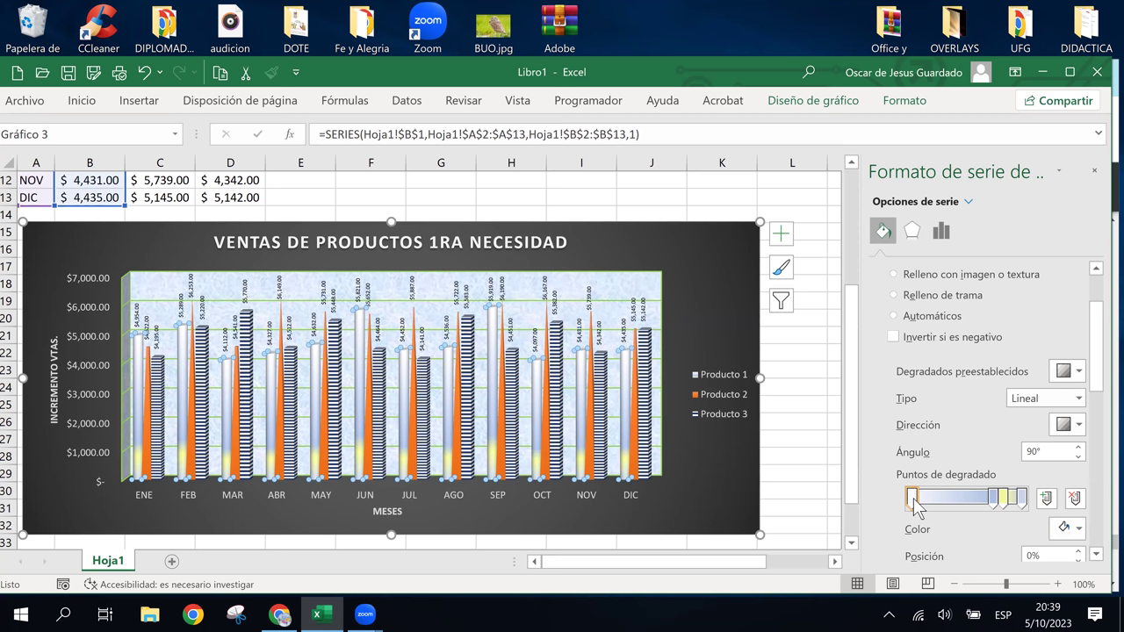
left_click(1073, 528)
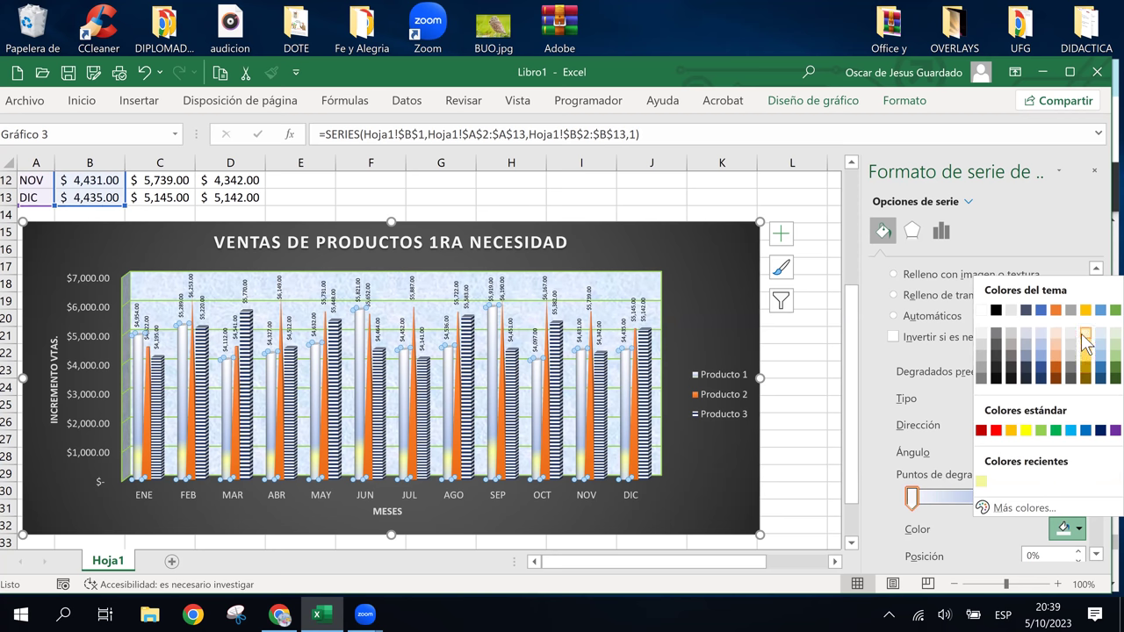
left_click(1083, 333)
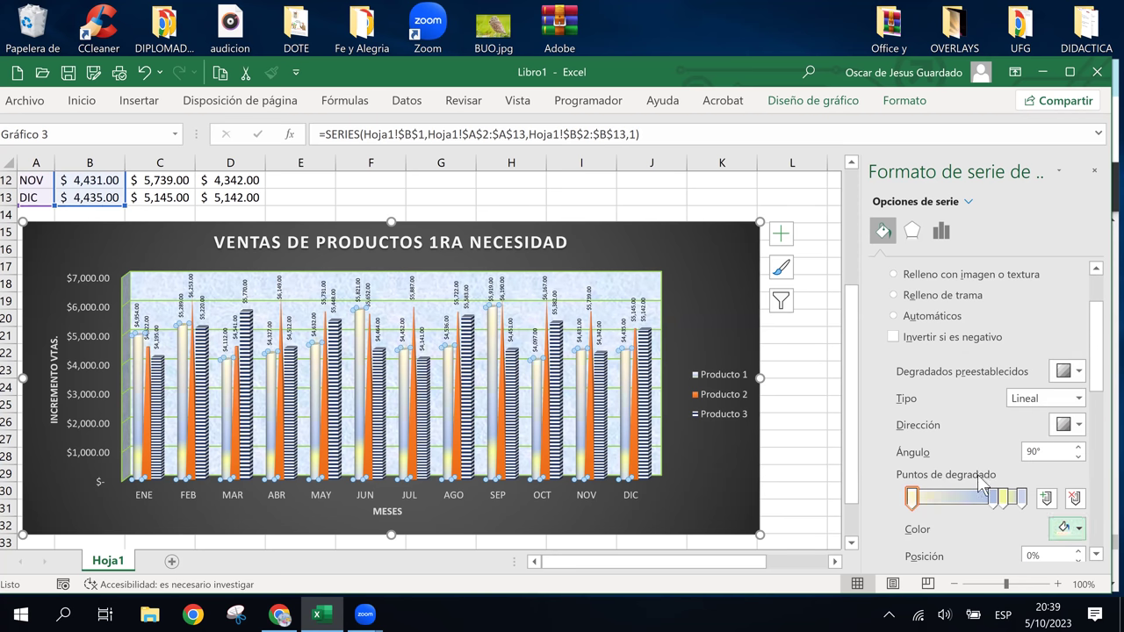
Step: Set the right gradient stop at 99% to dark blue
left_click(995, 500)
left_click(1019, 500)
left_click_drag(1020, 505, 1018, 505)
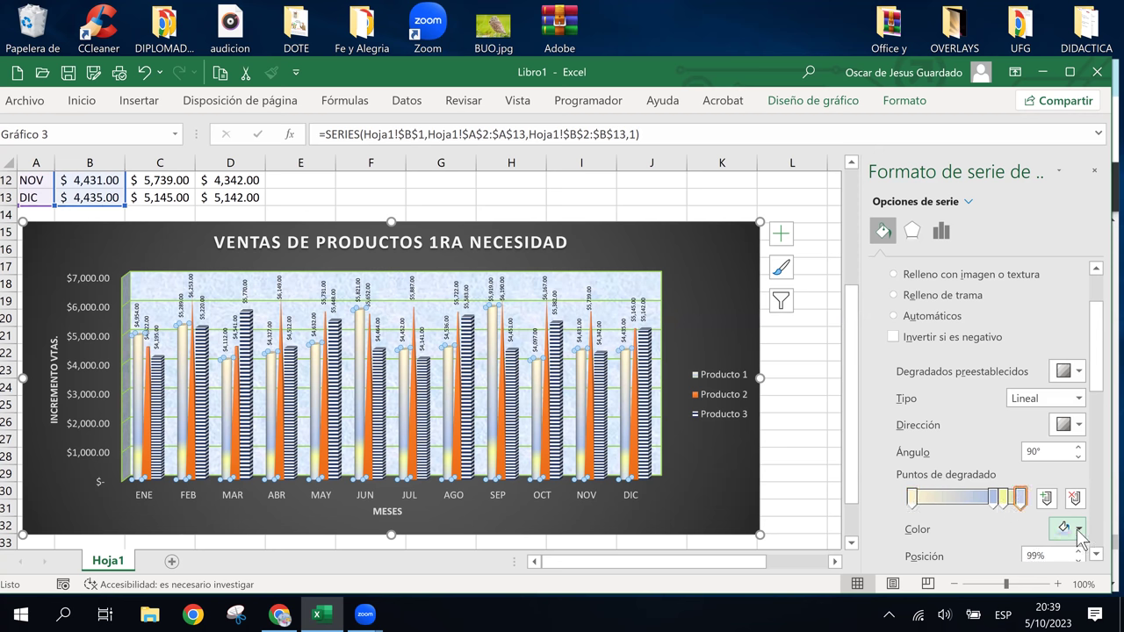
left_click(1064, 527)
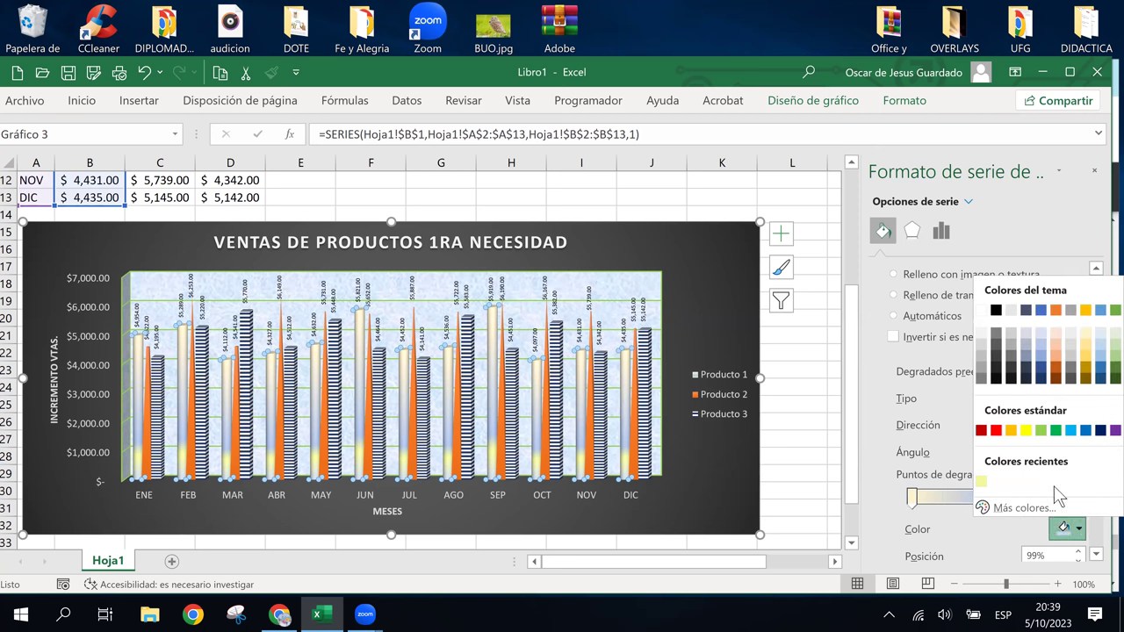
left_click(1100, 430)
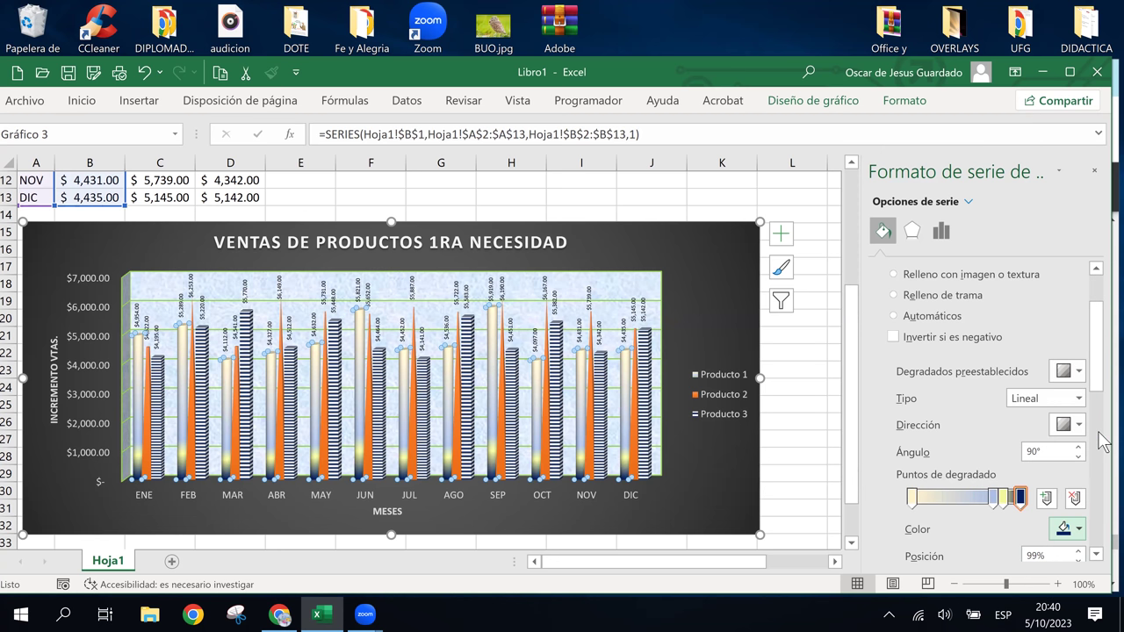
left_click(767, 488)
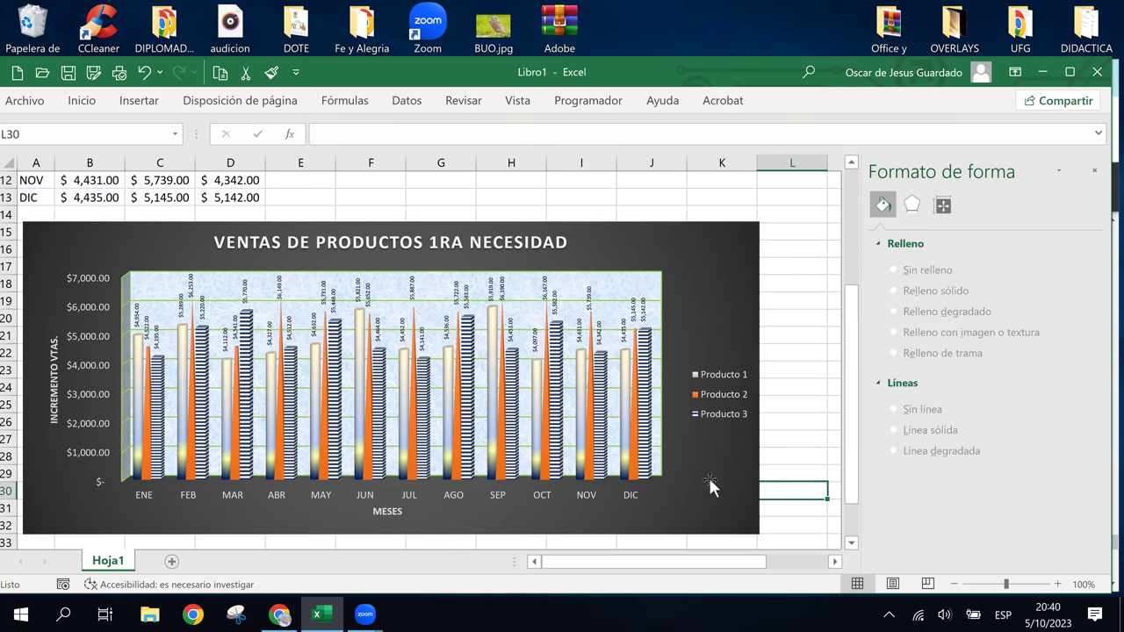
Step: Turn on Rounded corners in the chart area's border settings and check the result
mouse_move(630, 326)
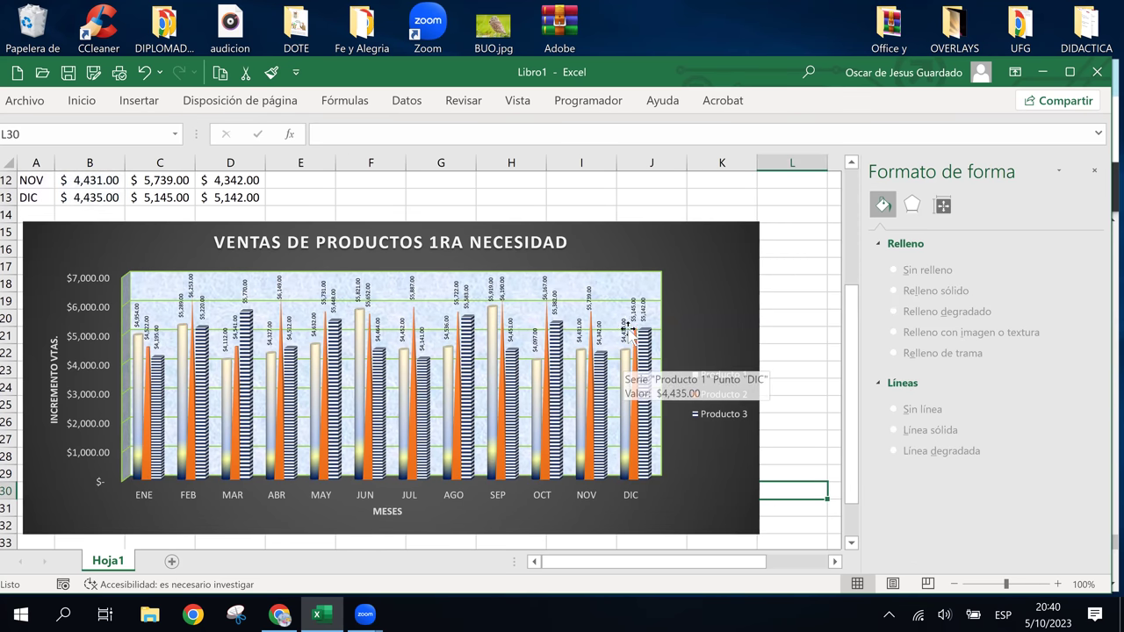
left_click(680, 494)
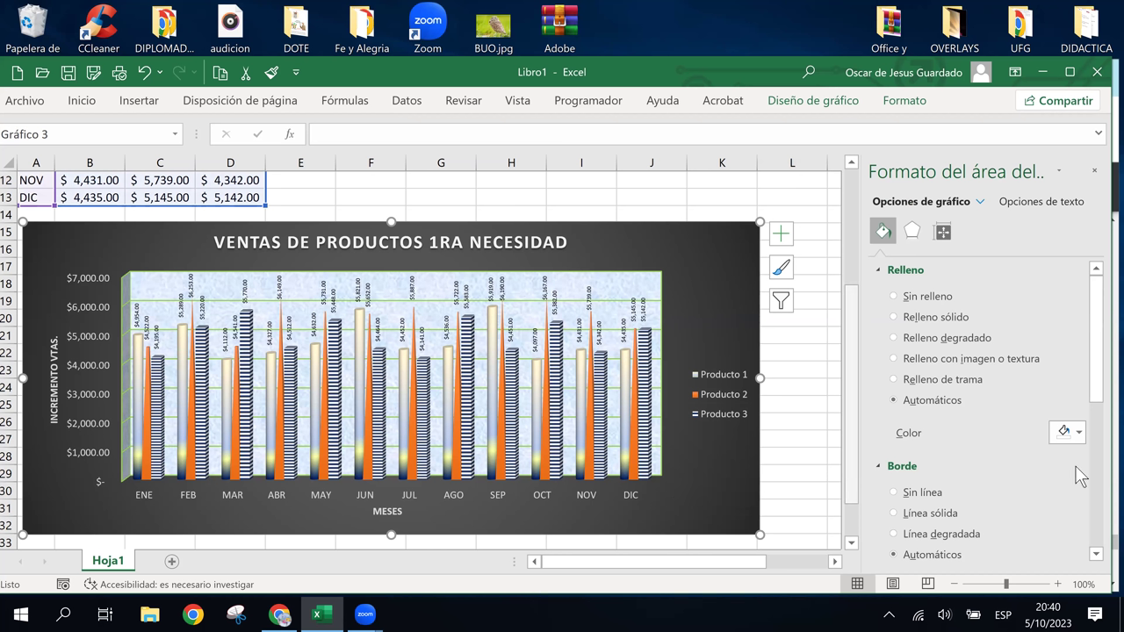
scroll(960, 451, "down", 3)
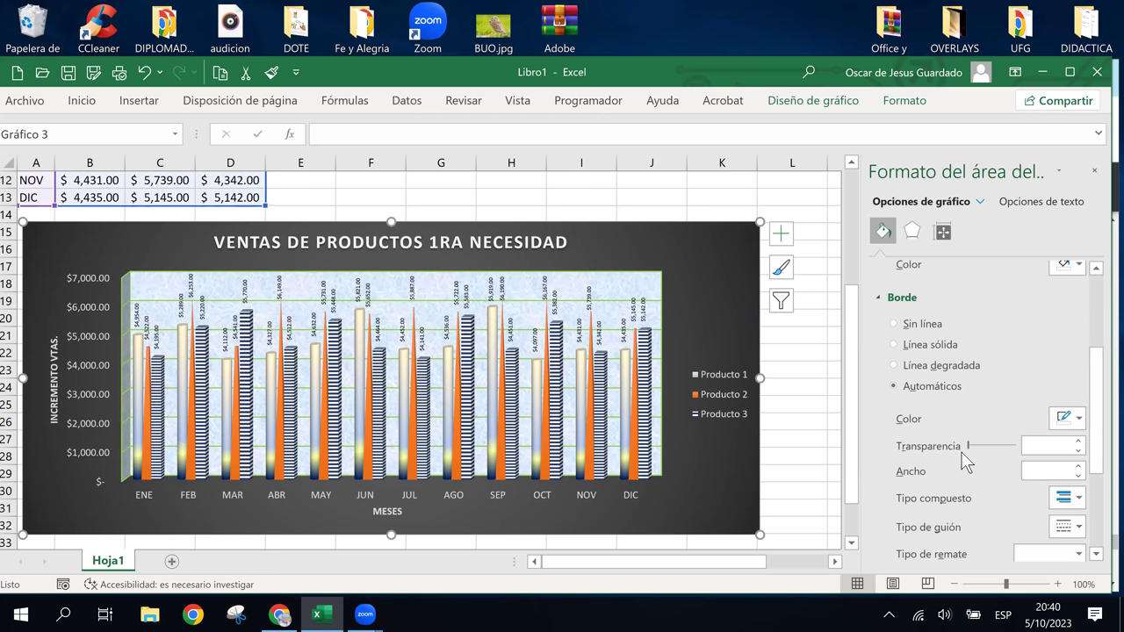
scroll(960, 452, "down", 3)
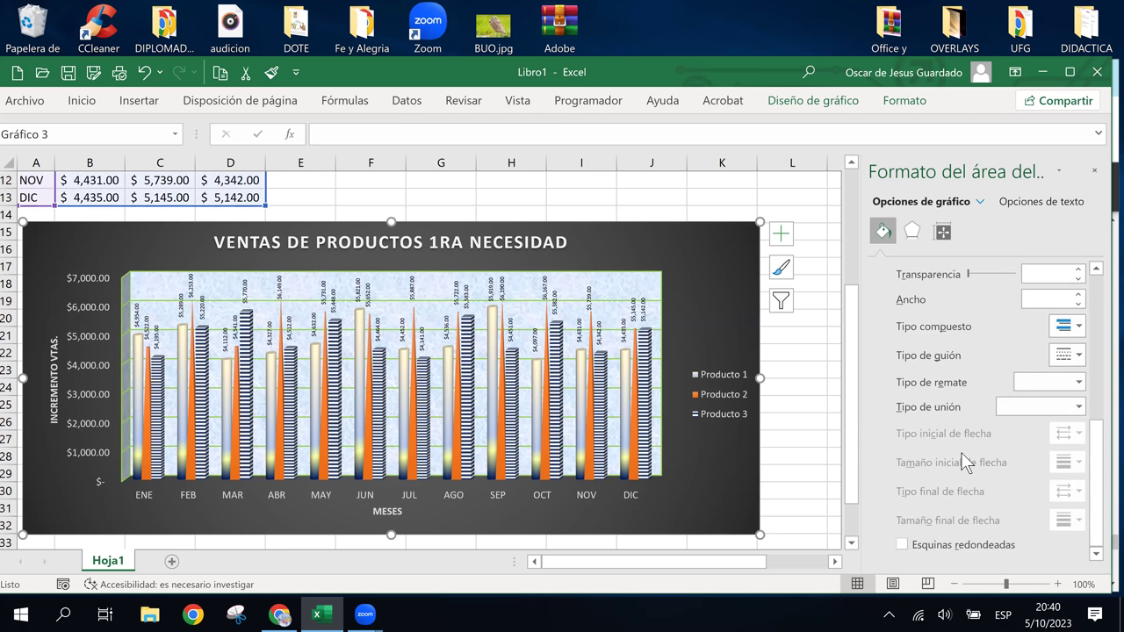
left_click(901, 546)
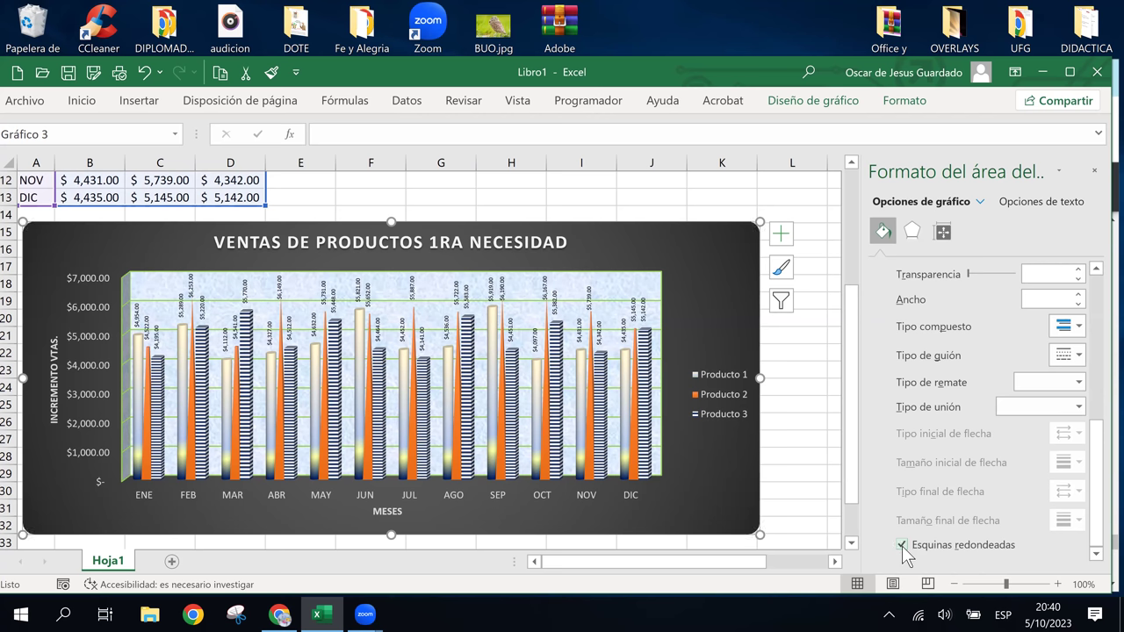
left_click(518, 187)
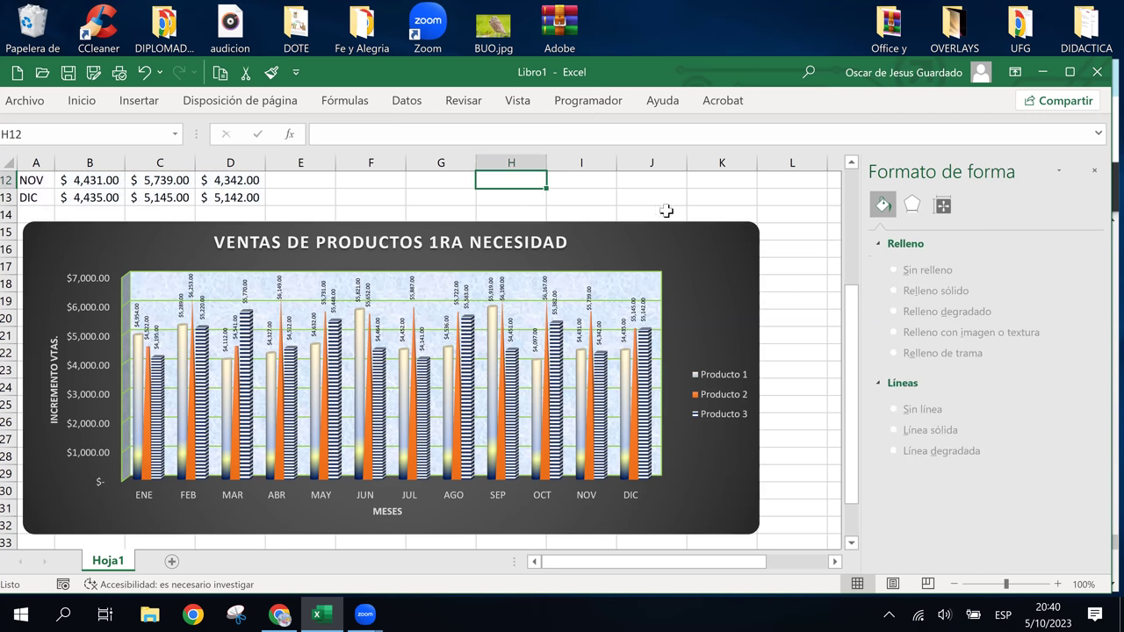
left_click(718, 280)
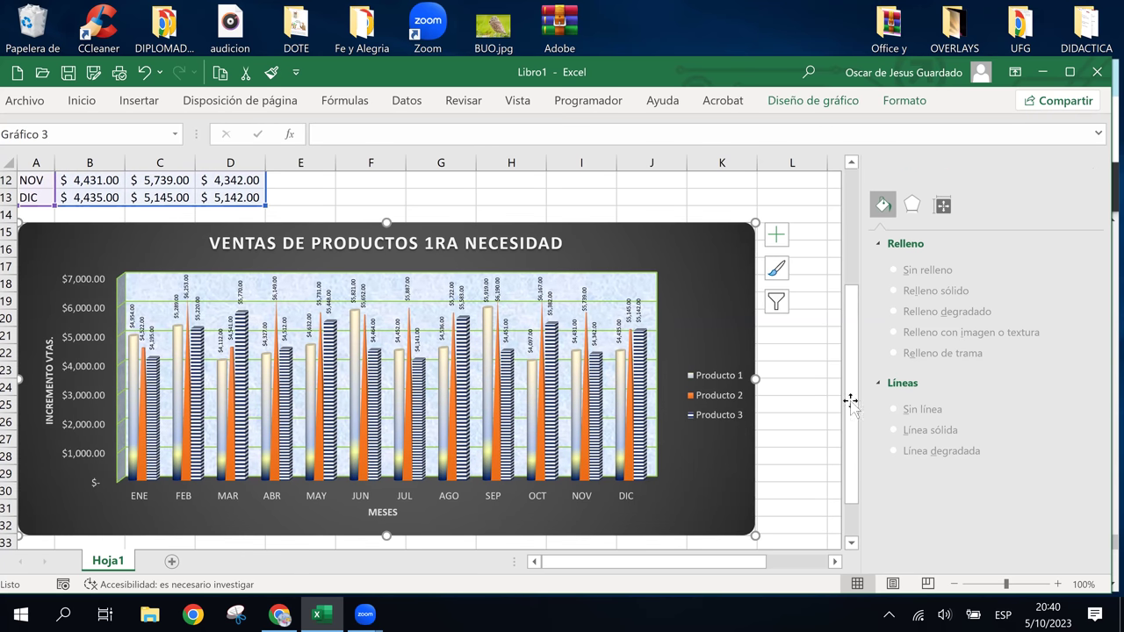
left_click(796, 353)
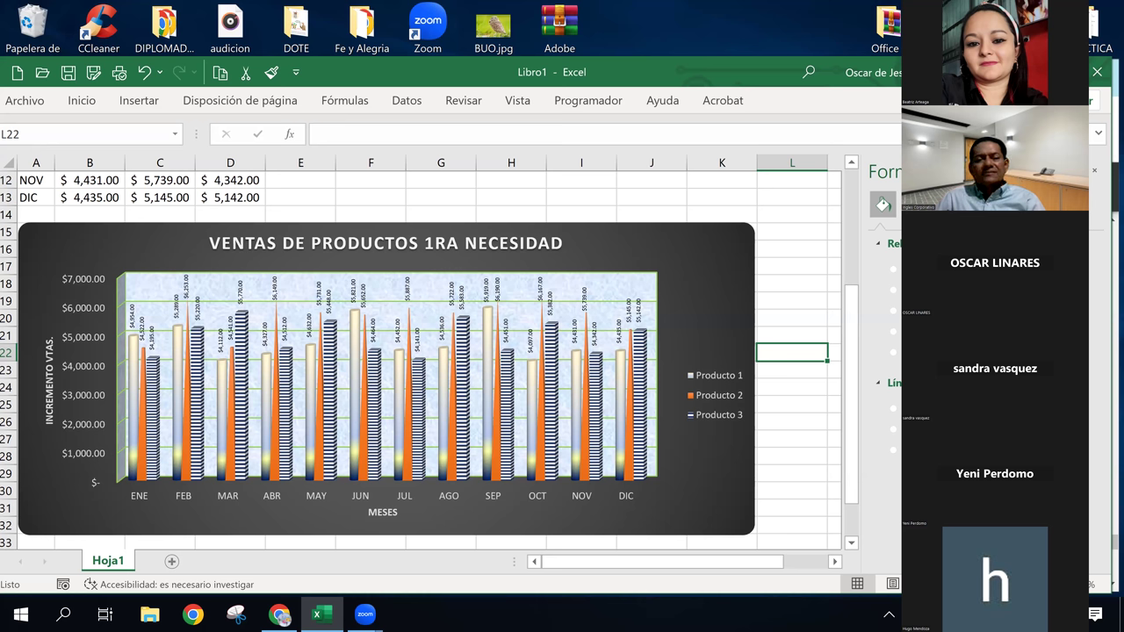
left_click(581, 197)
left_click(469, 195)
left_click(396, 198)
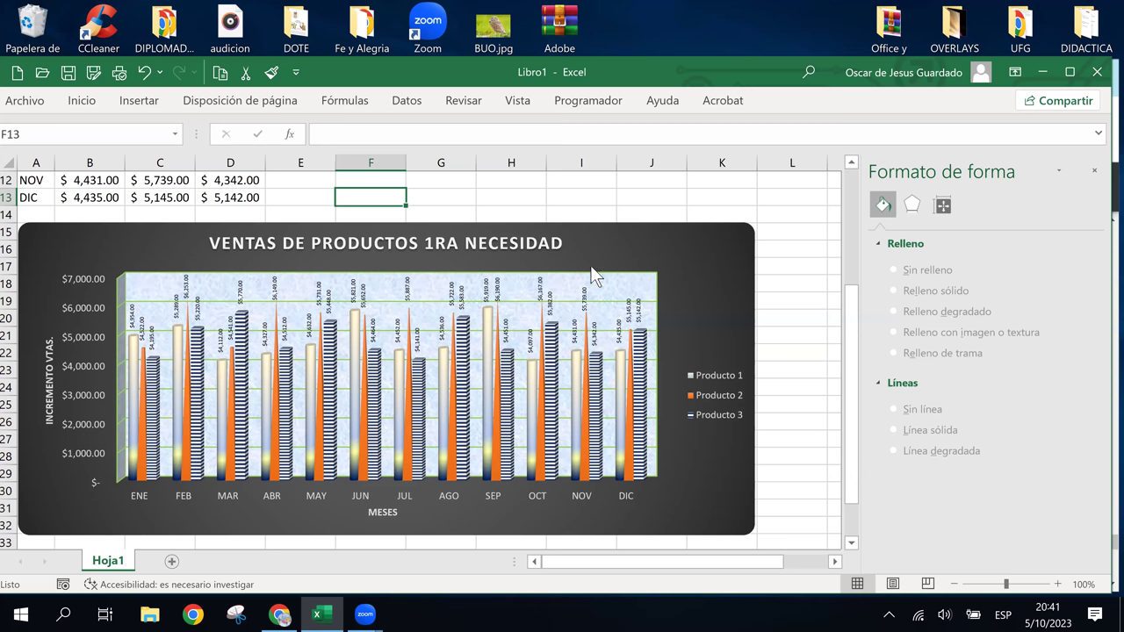
left_click(494, 197)
left_click(442, 195)
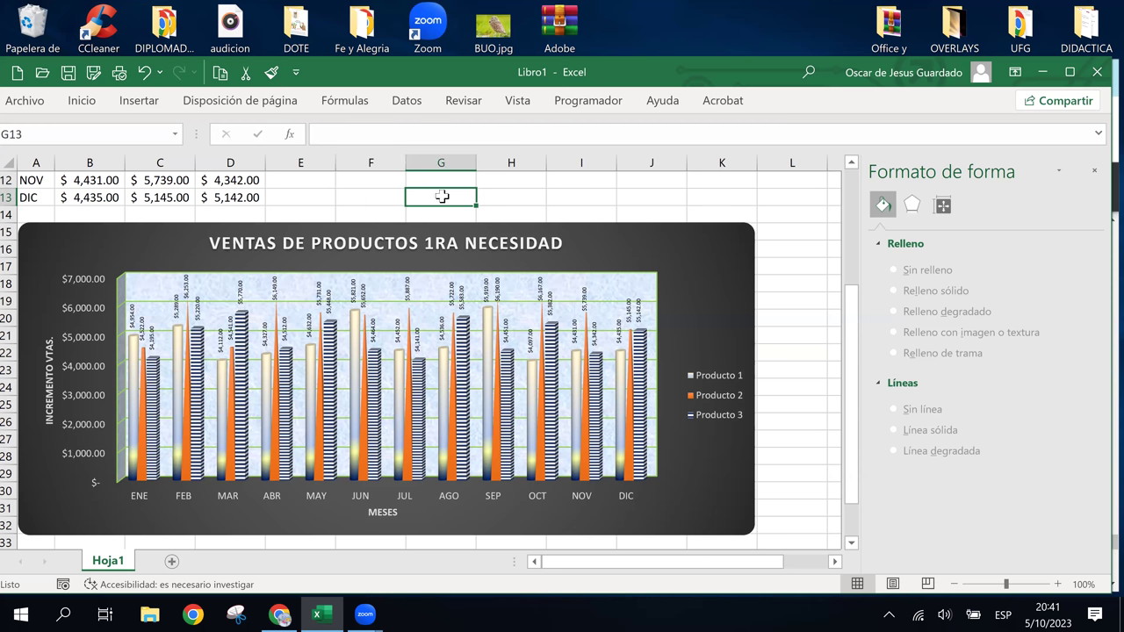
left_click_drag(401, 194, 454, 193)
Step: Change the print orientation from Vertical to Horizontal, then return to the worksheet
left_click(24, 100)
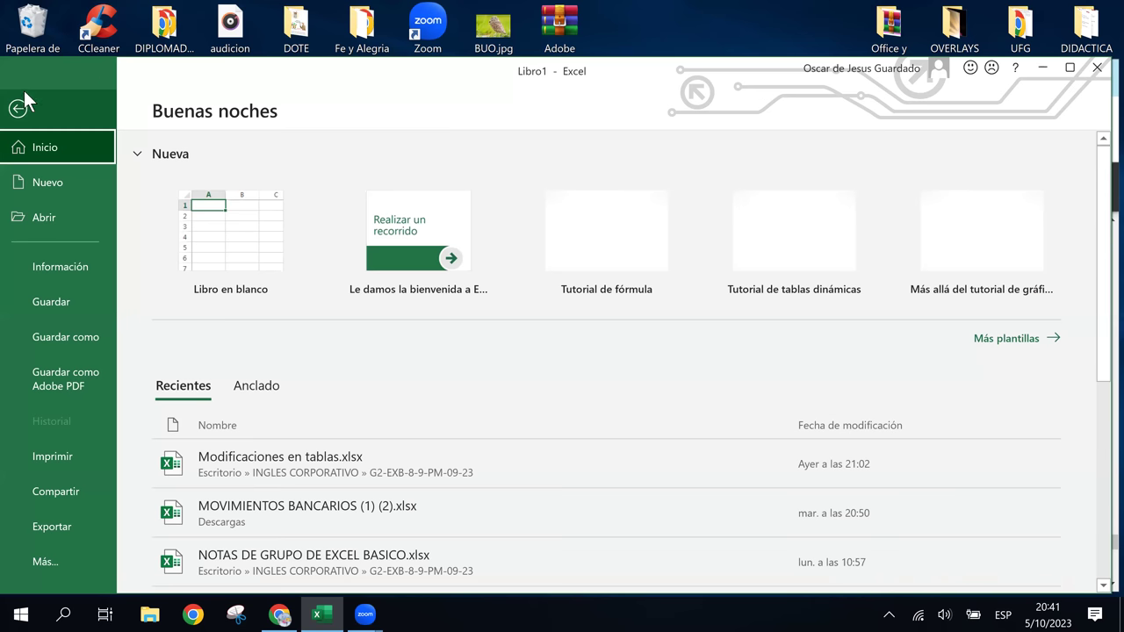
left_click(74, 449)
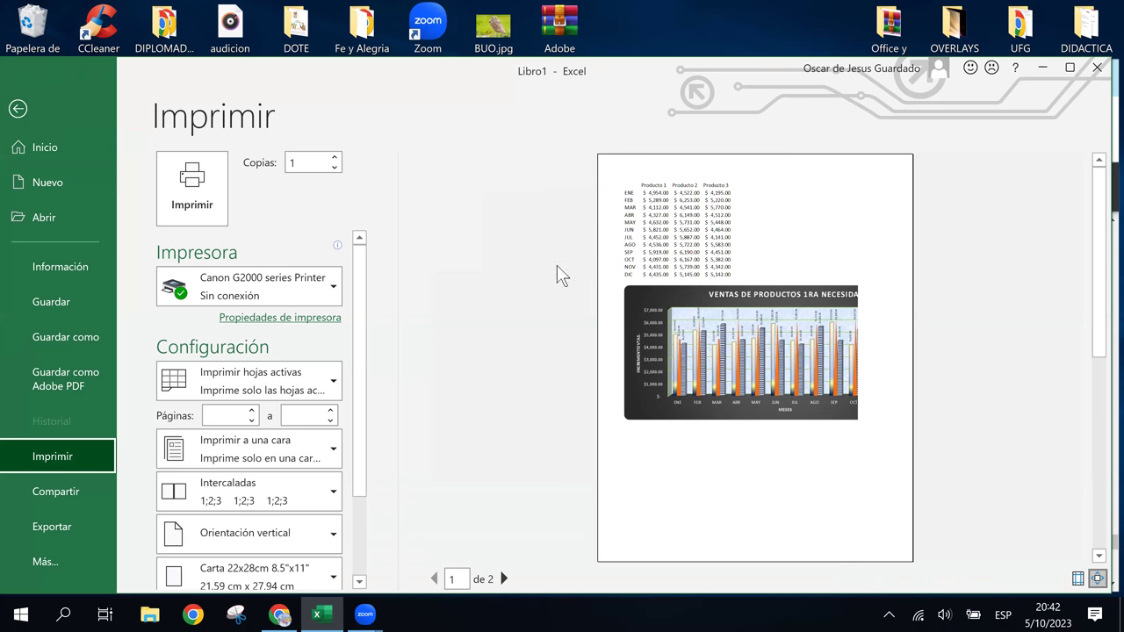
left_click(304, 535)
left_click(263, 497)
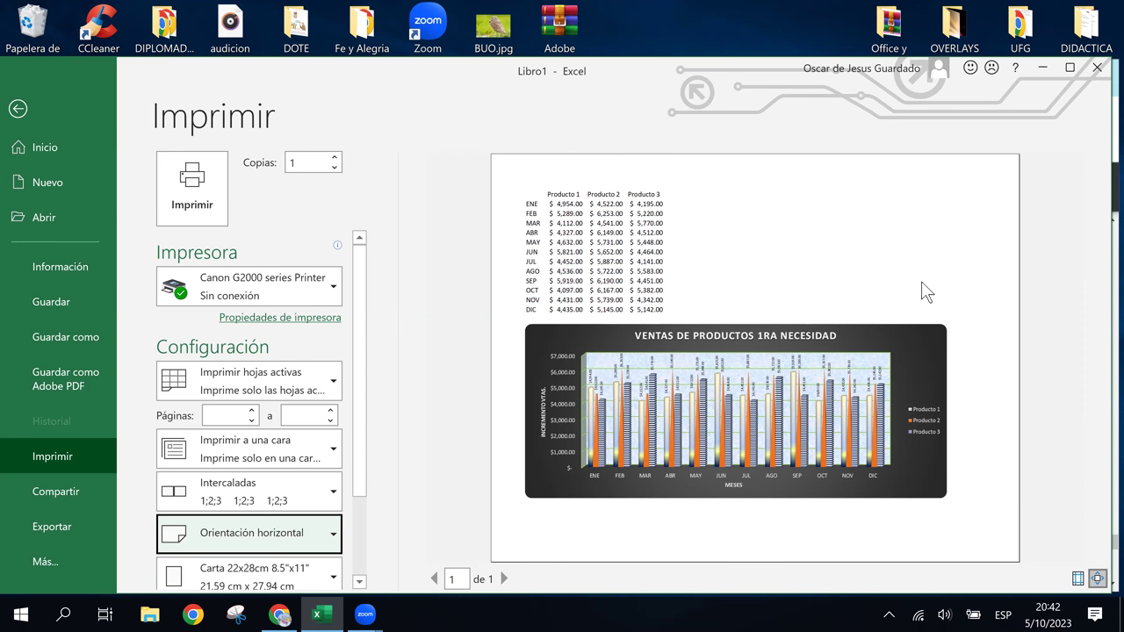
left_click(18, 109)
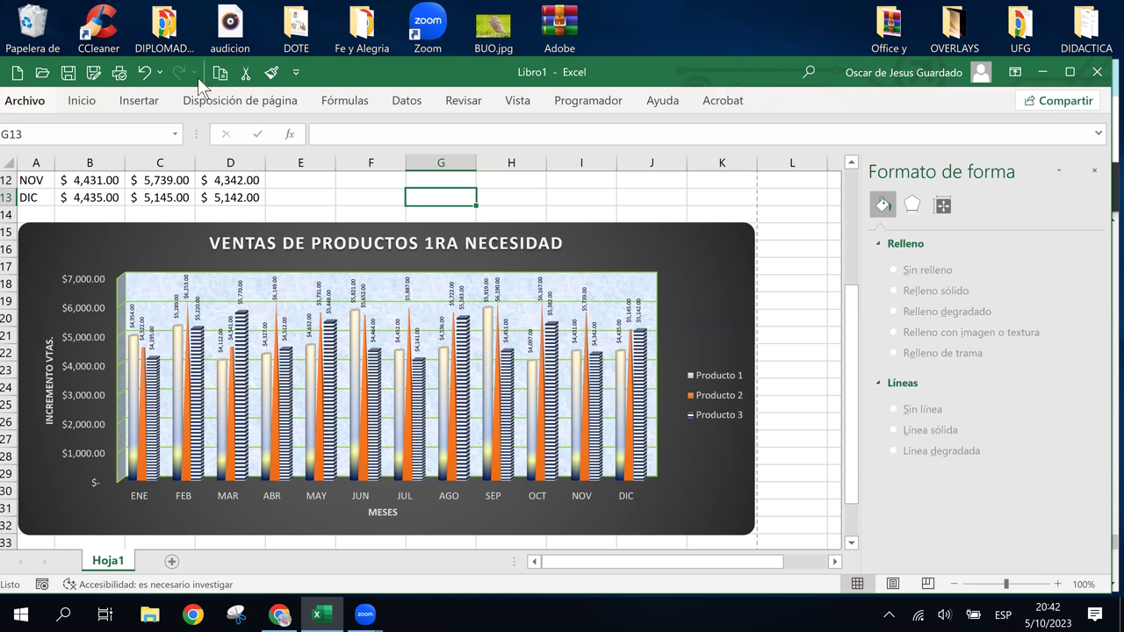
Step: Apply the green marble texture from Shape Fill > Texture to the chart area
left_click(722, 272)
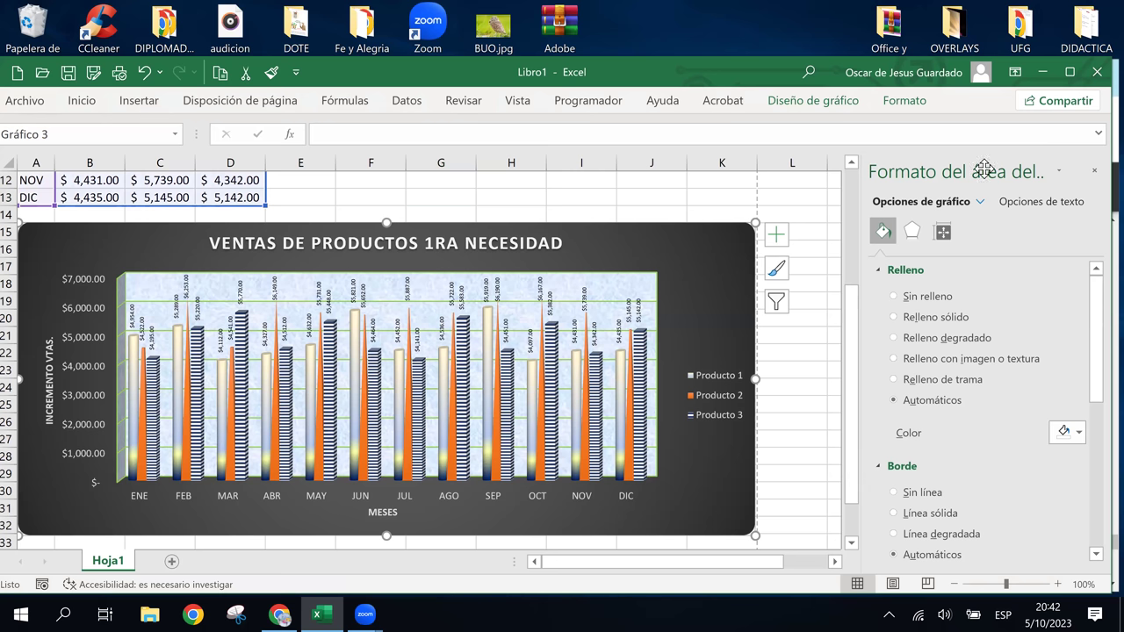
left_click(885, 103)
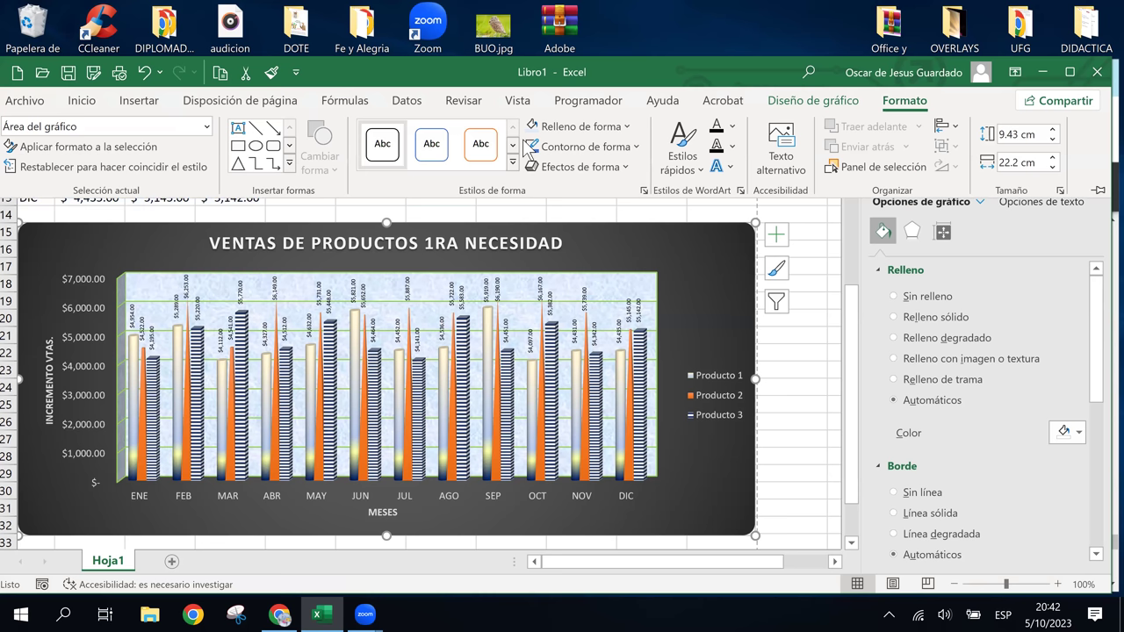
left_click(628, 126)
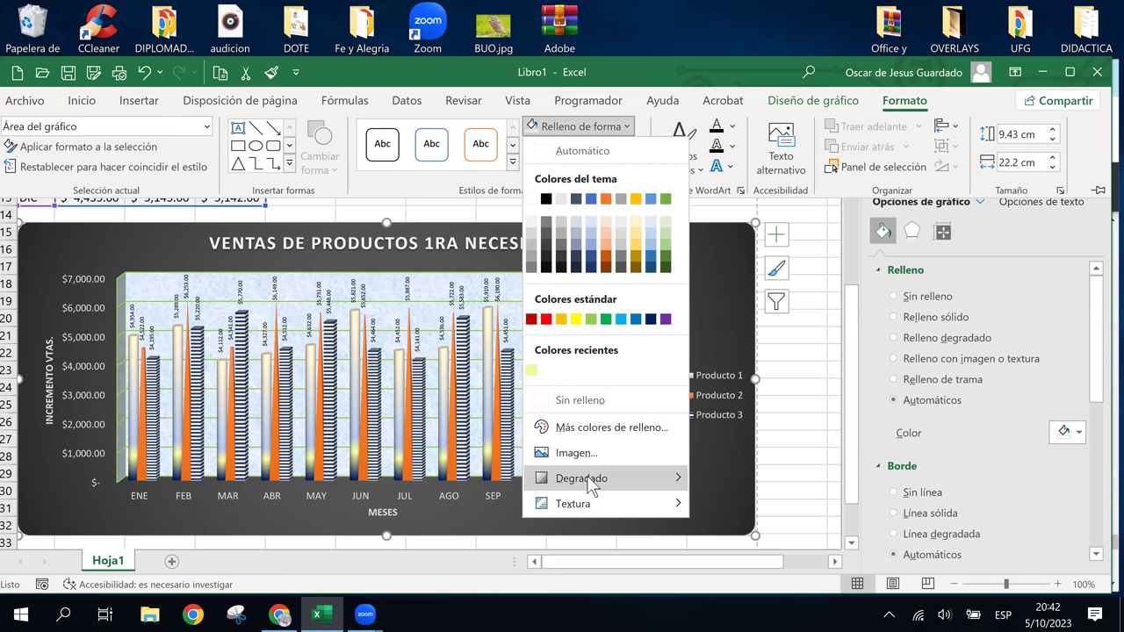
mouse_move(590, 486)
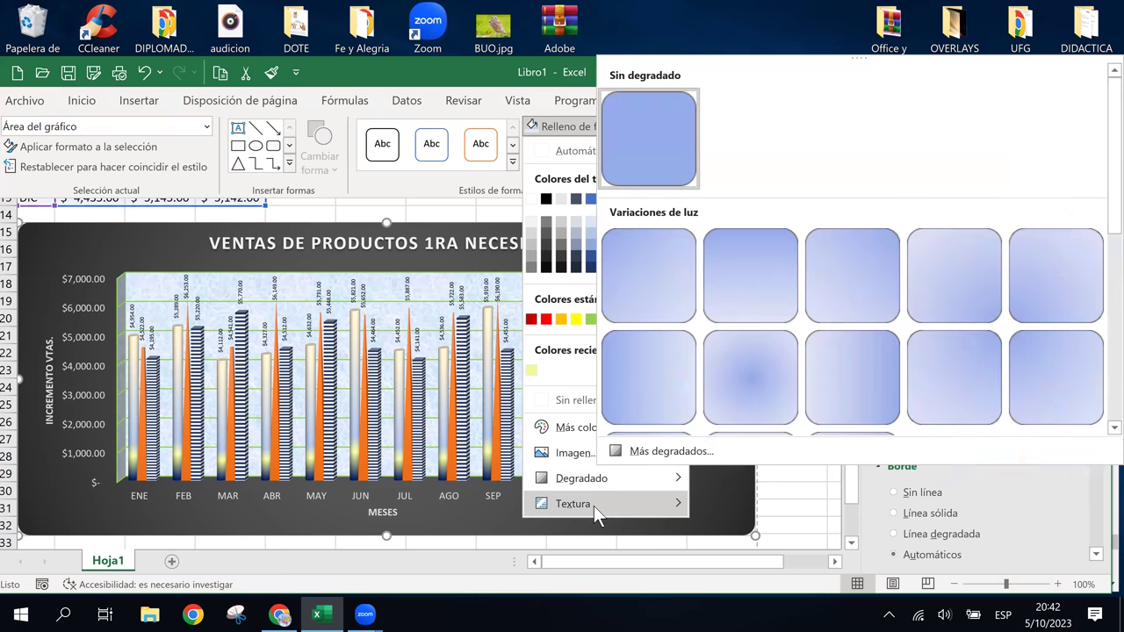
mouse_move(593, 506)
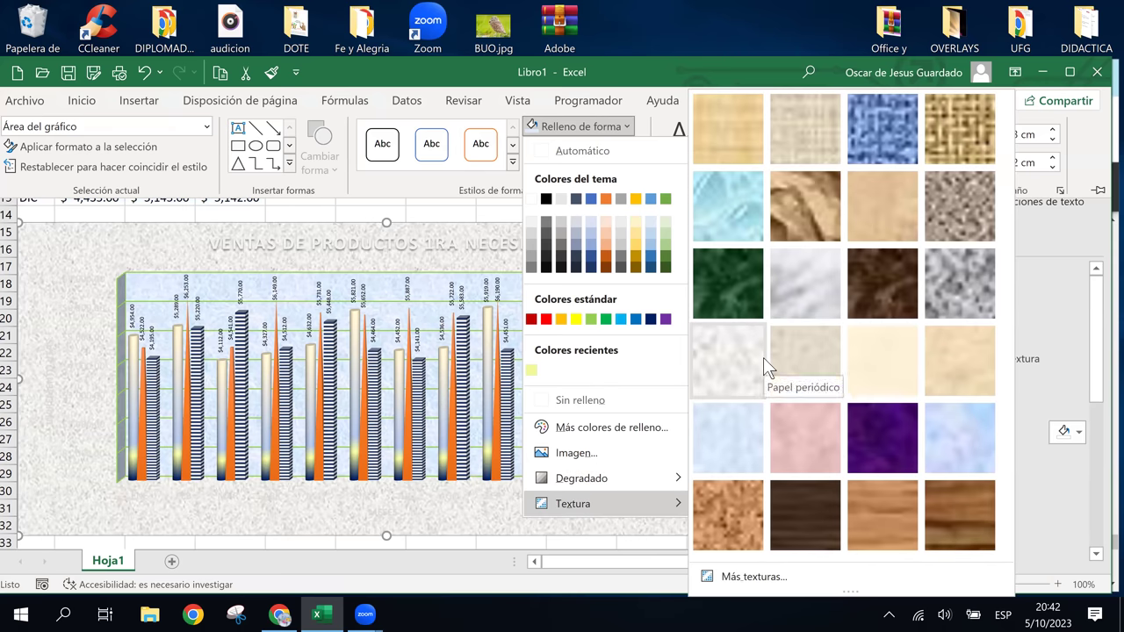
left_click(730, 280)
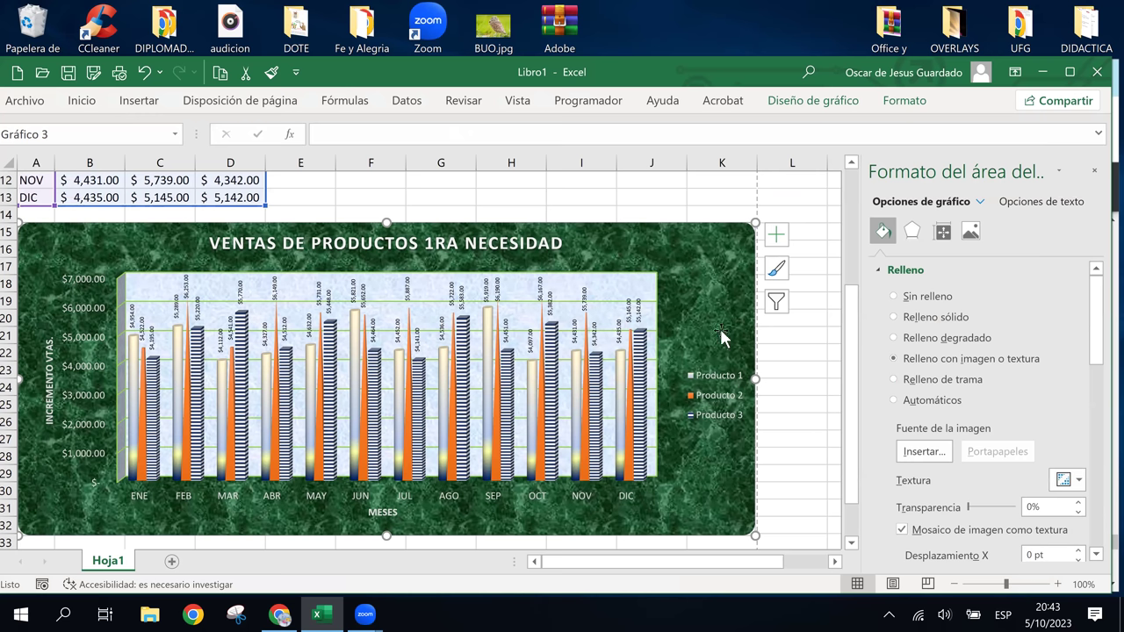
left_click(654, 193)
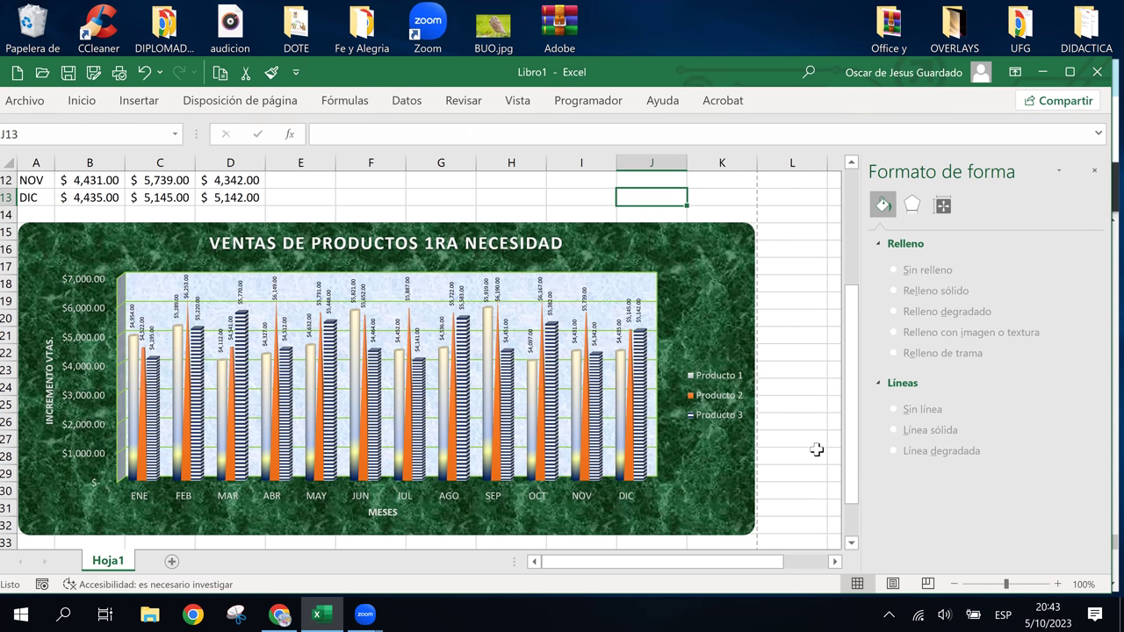
left_click(796, 270)
left_click(672, 176)
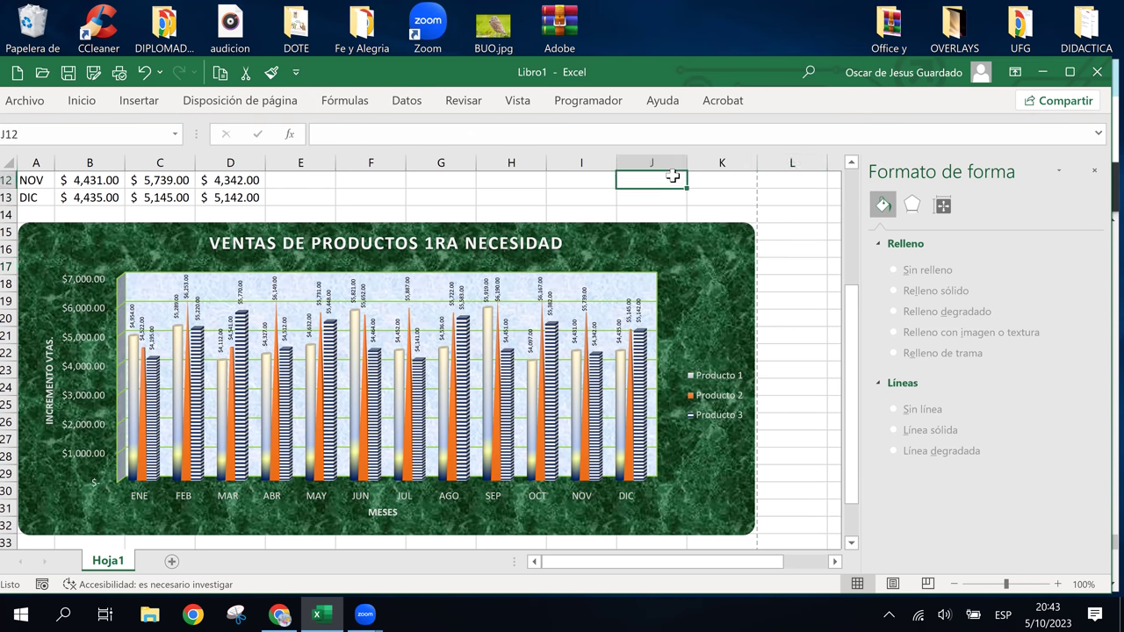
left_click(527, 195)
left_click(677, 242)
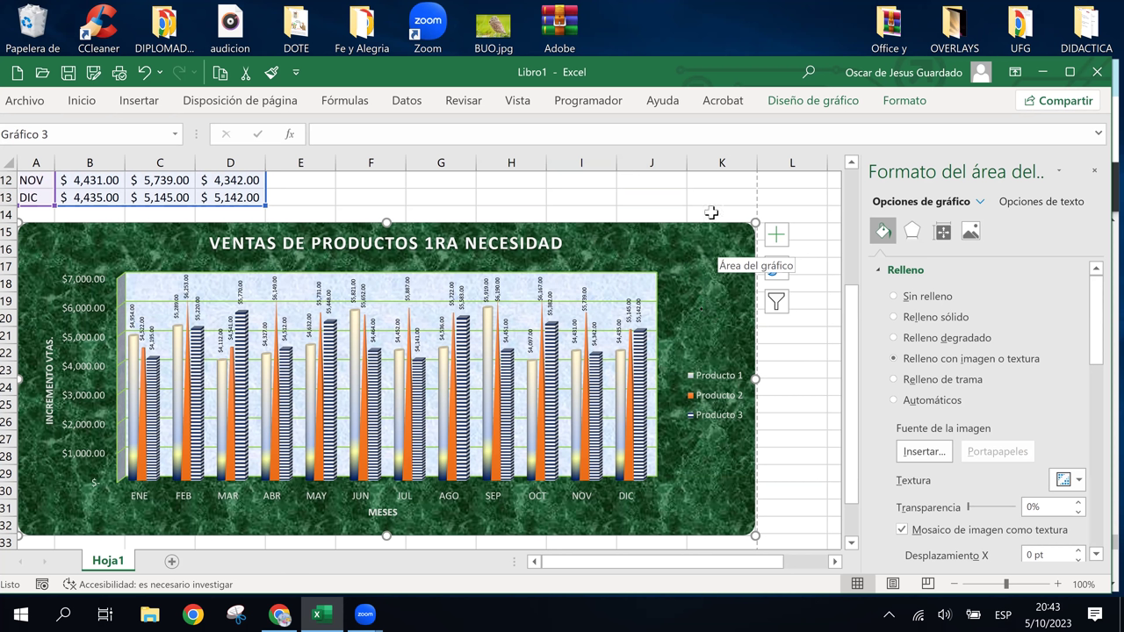
left_click(682, 199)
left_click(794, 318)
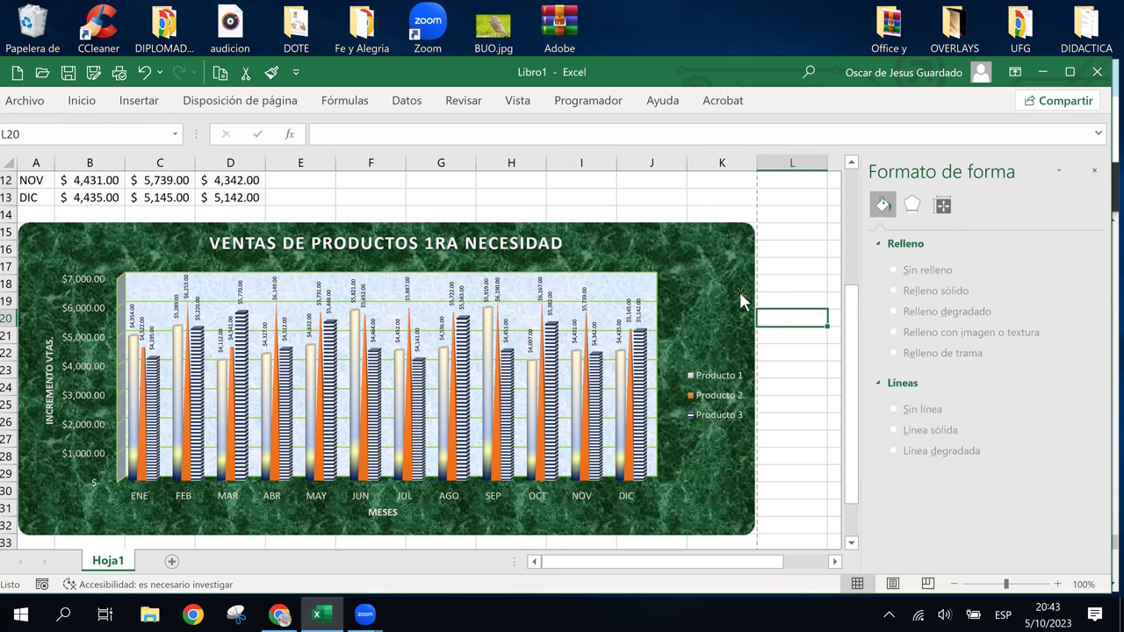
left_click(739, 291)
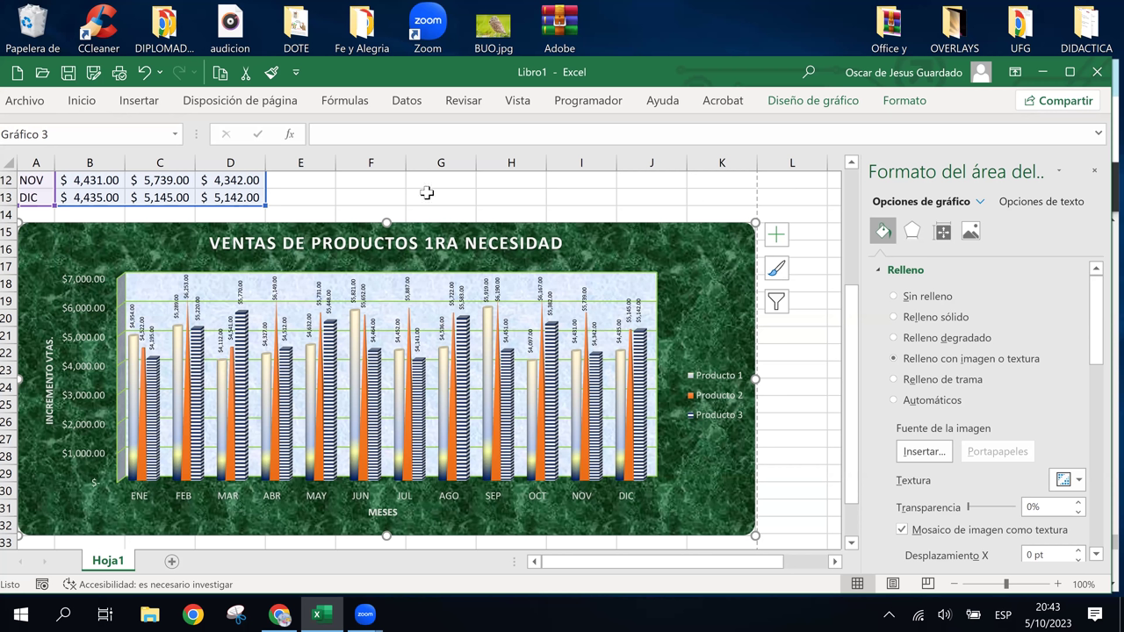
left_click(367, 195)
left_click(454, 196)
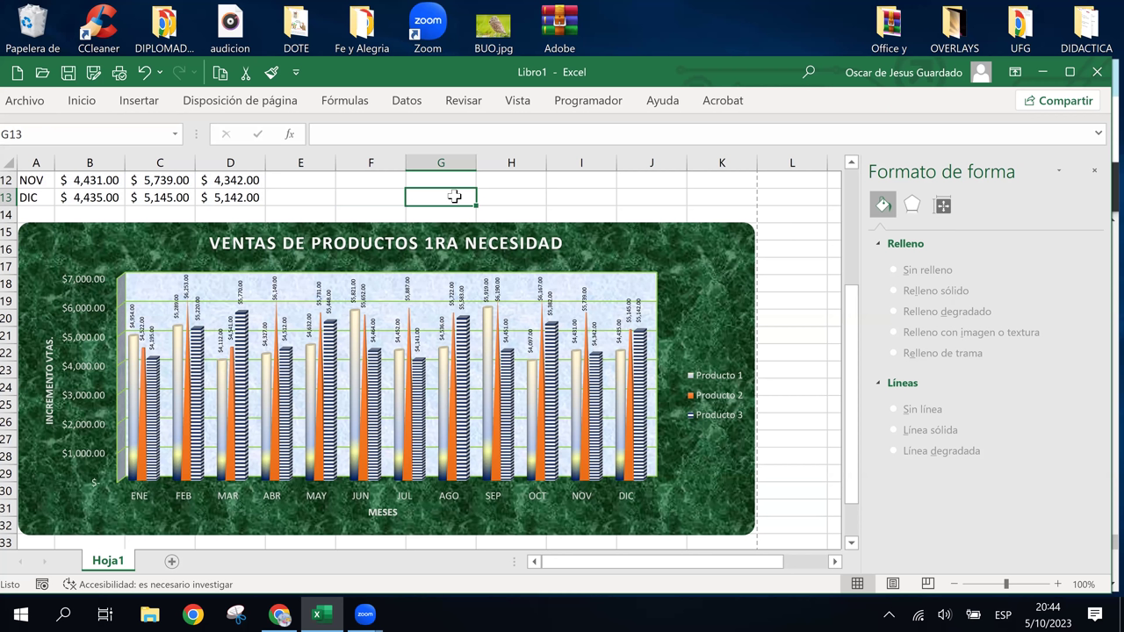
left_click(552, 183)
left_click(571, 197)
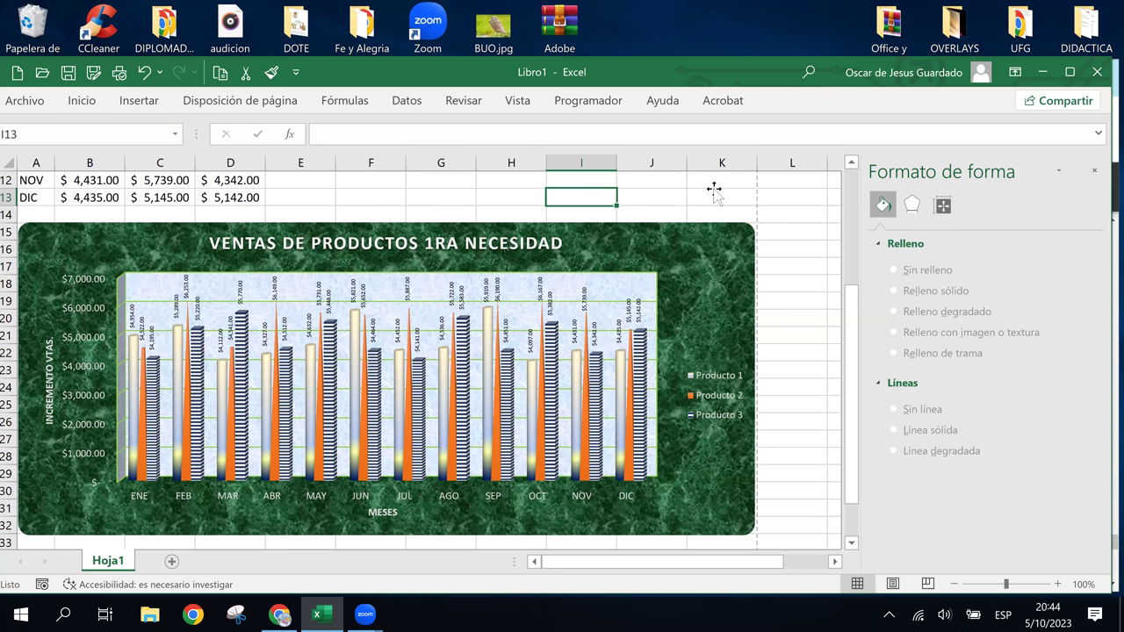
left_click(515, 195)
left_click(439, 193)
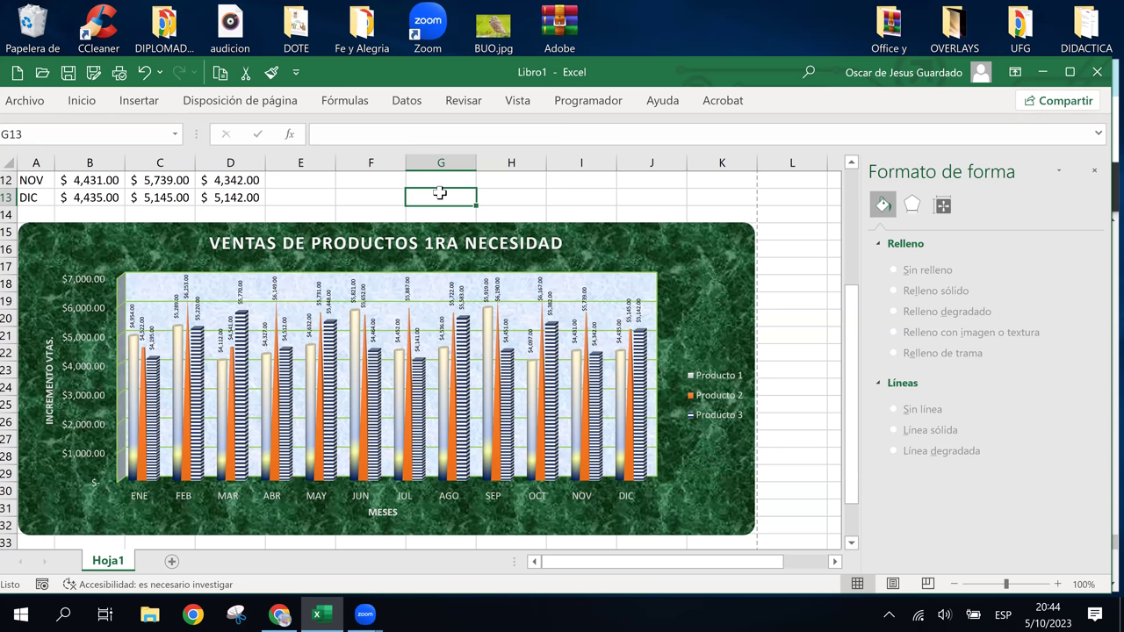
left_click(734, 202)
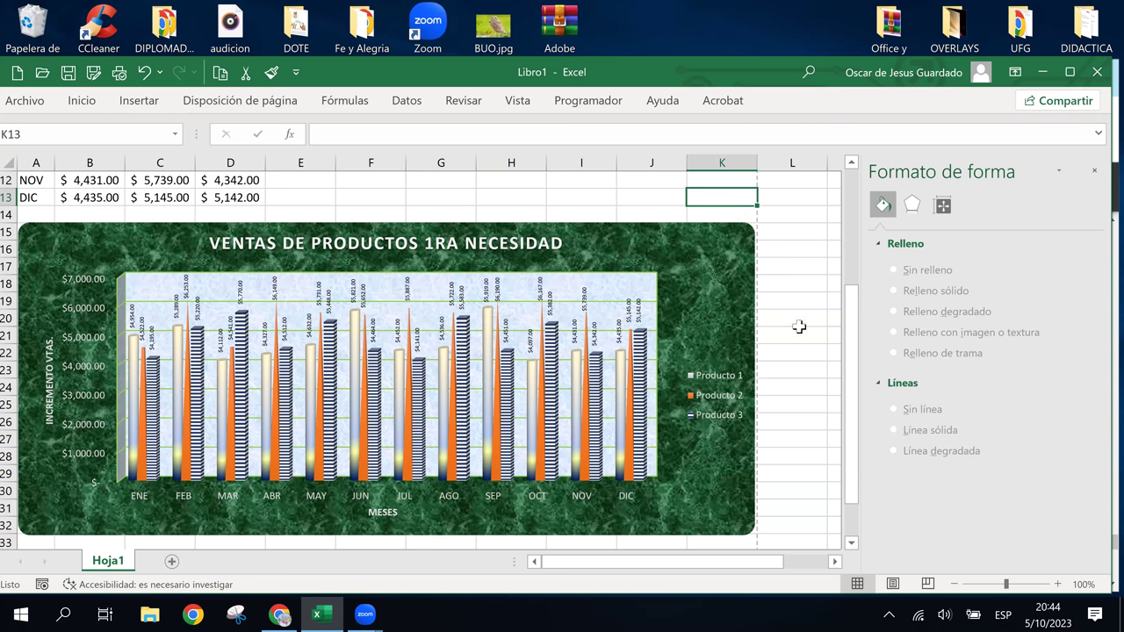
left_click(652, 201)
left_click(548, 200)
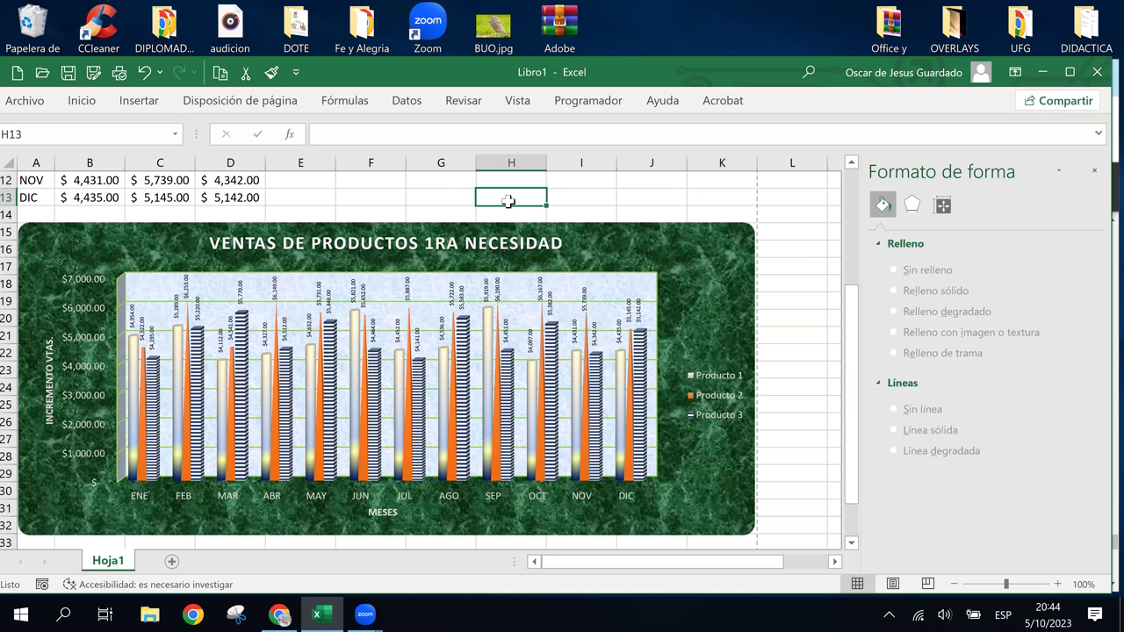
left_click(443, 200)
left_click(319, 198)
left_click(394, 194)
left_click(579, 183)
left_click(671, 195)
Step: Scroll around the EJERCICIO 2 sheet to view its black product-sales column chart
scroll(733, 278, "up", 3)
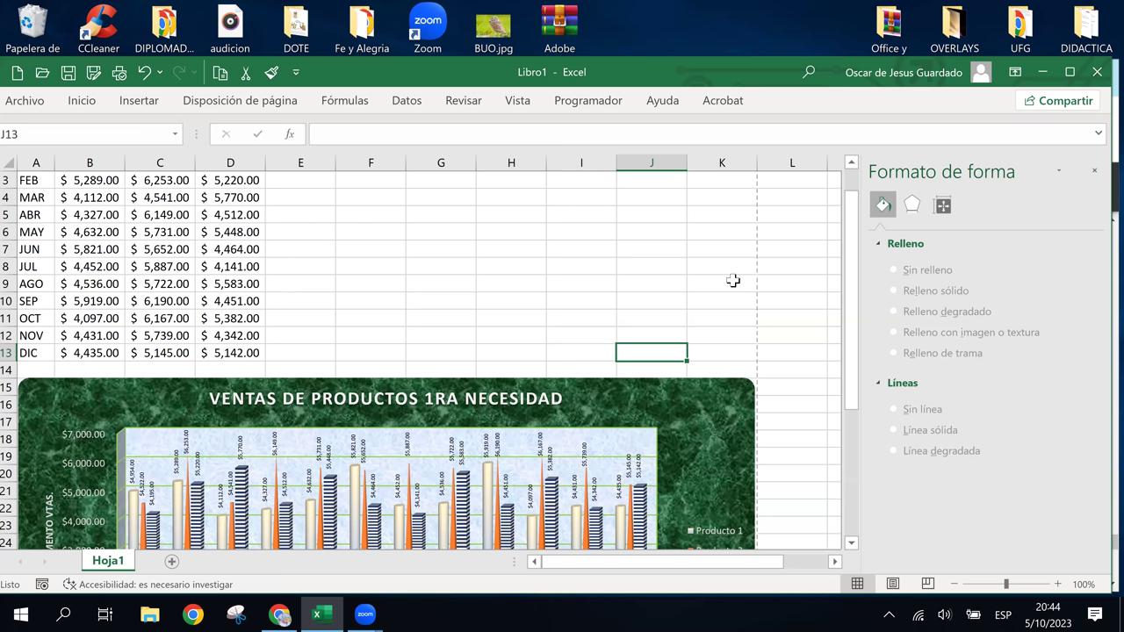
scroll(733, 280, "down", 3)
left_click(597, 255)
scroll(597, 328, "down", 2)
scroll(601, 330, "up", 2)
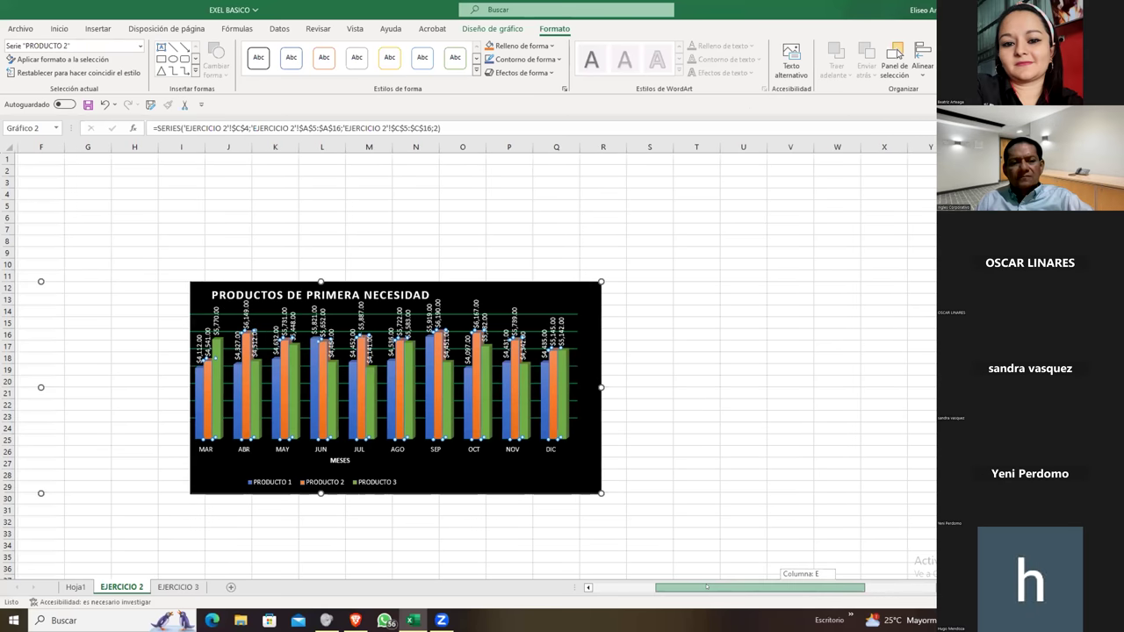
Step: Show Hoja10 and select the 'Ventas de productos 1ra necesidad' chart to inspect its source data
left_click_drag(707, 586, 606, 591)
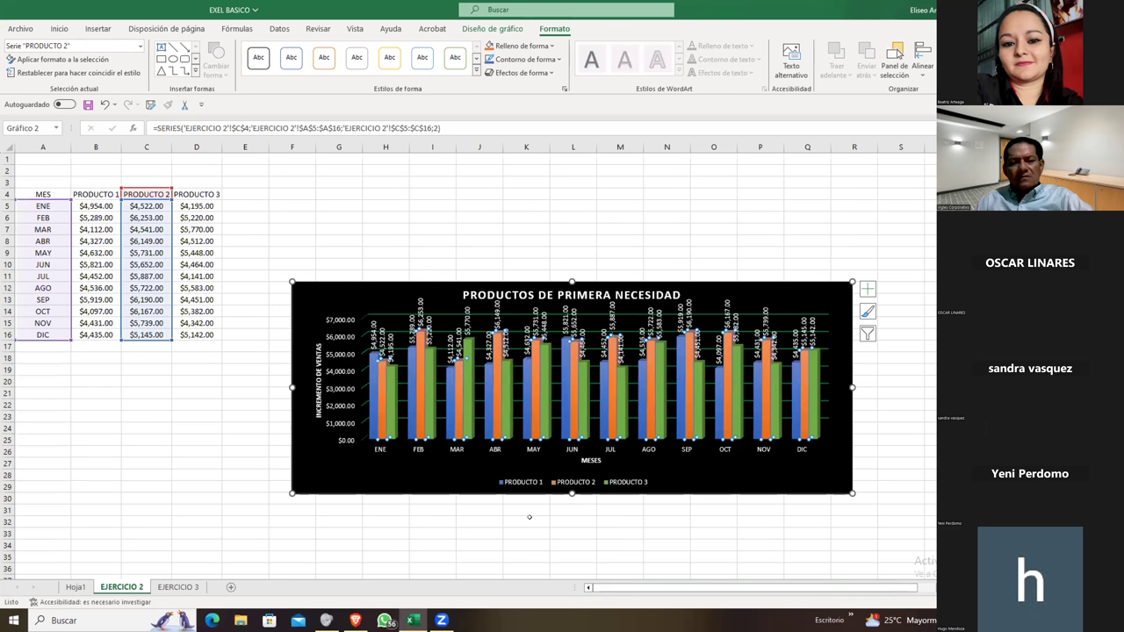
left_click(432, 252)
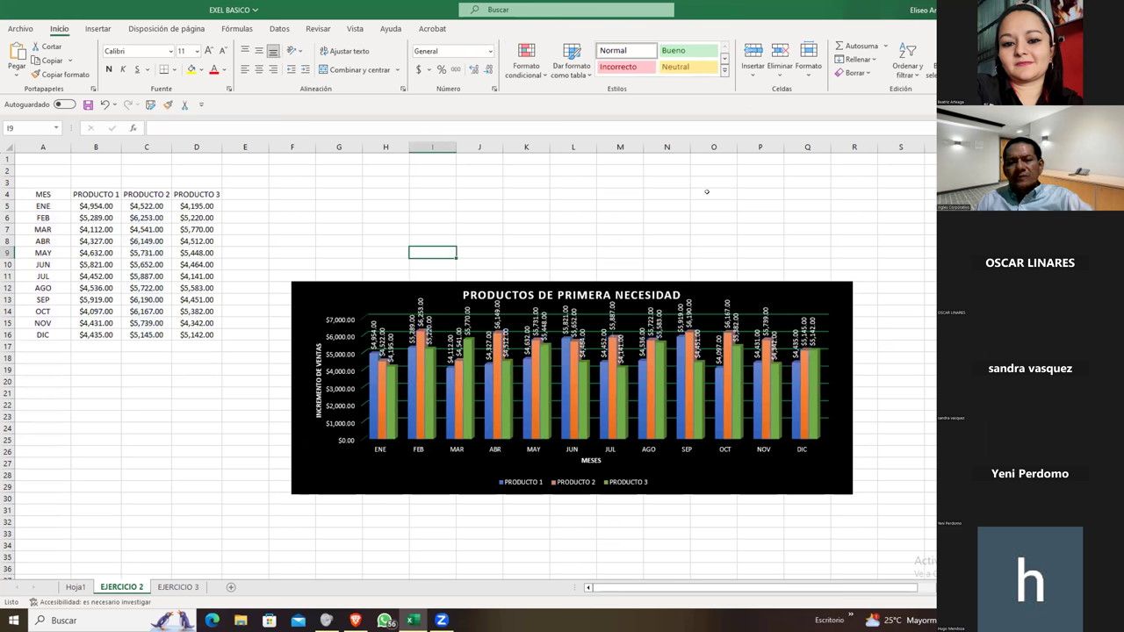
left_click(734, 288)
left_click(713, 241)
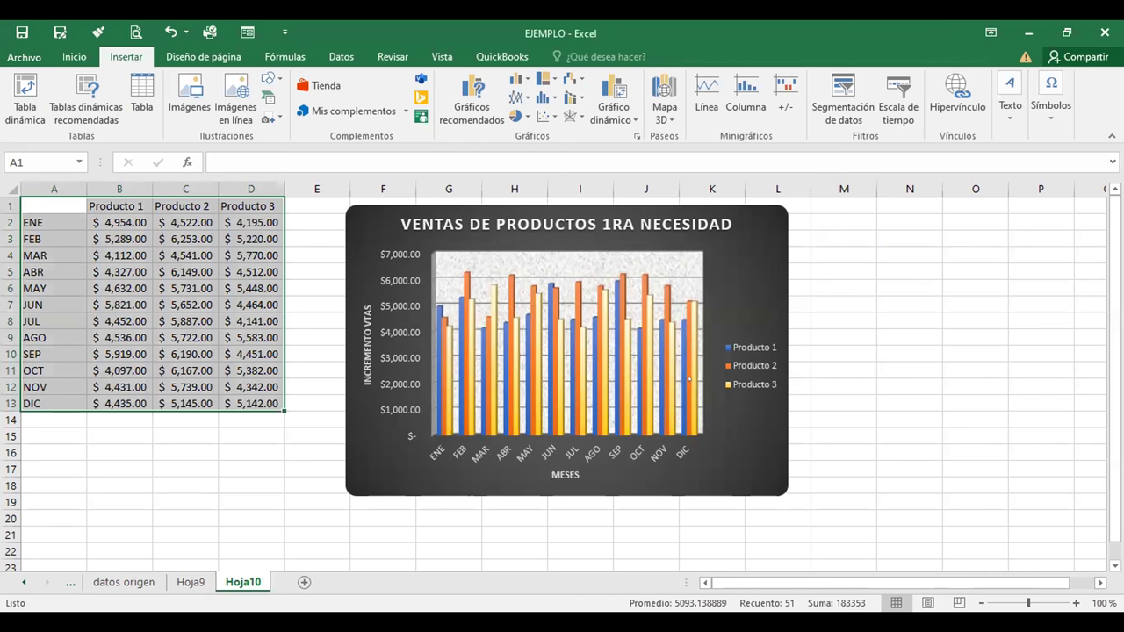
Step: Set the column shapes to Pirámide completa (Producto 3), Cilíndrico (Producto 2) and Cono completo (Producto 1)
double_click(689, 380)
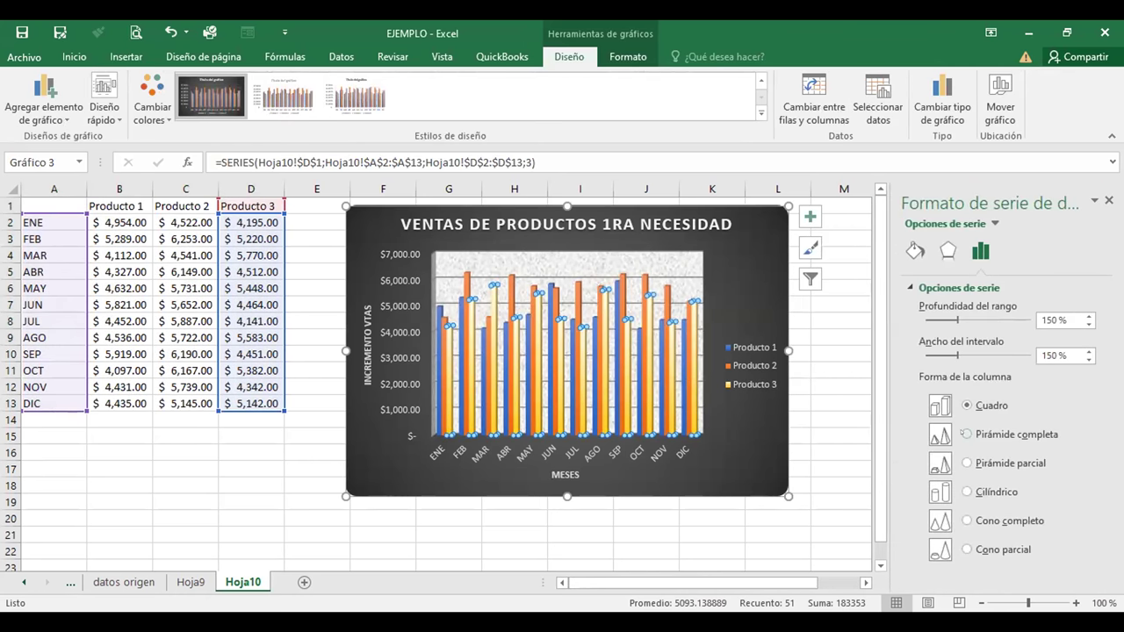
left_click(967, 433)
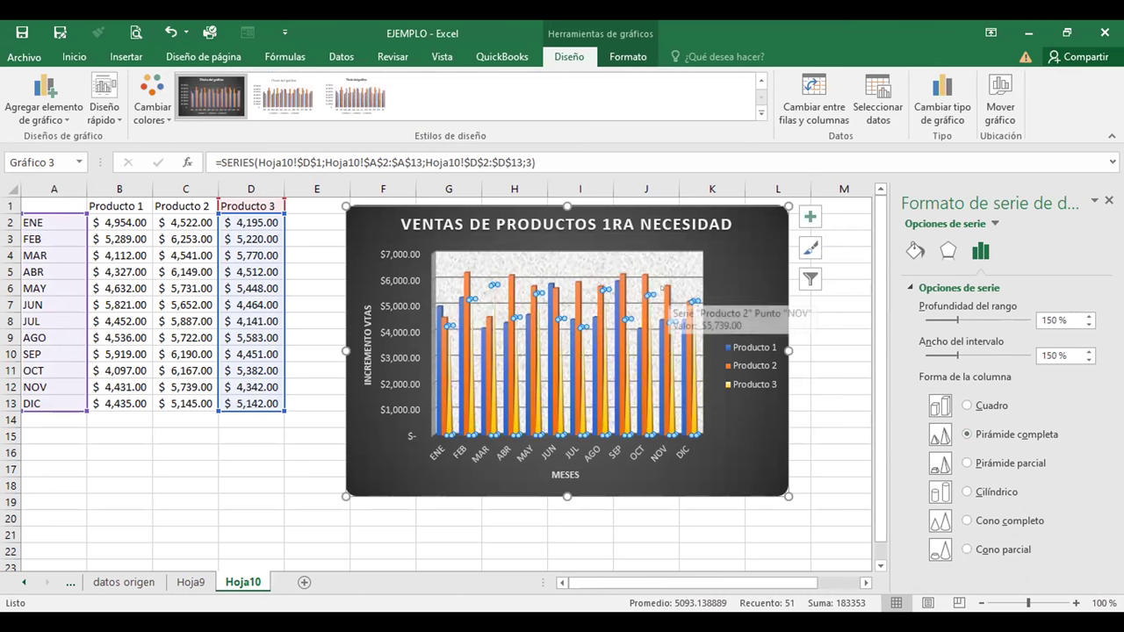
left_click(663, 289)
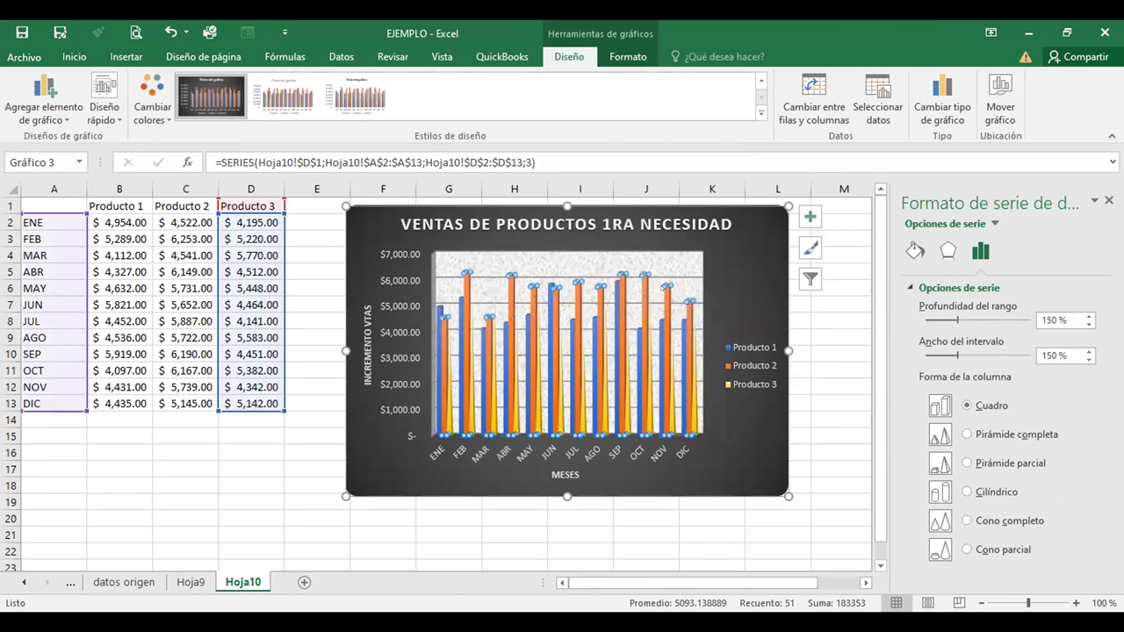
left_click(989, 487)
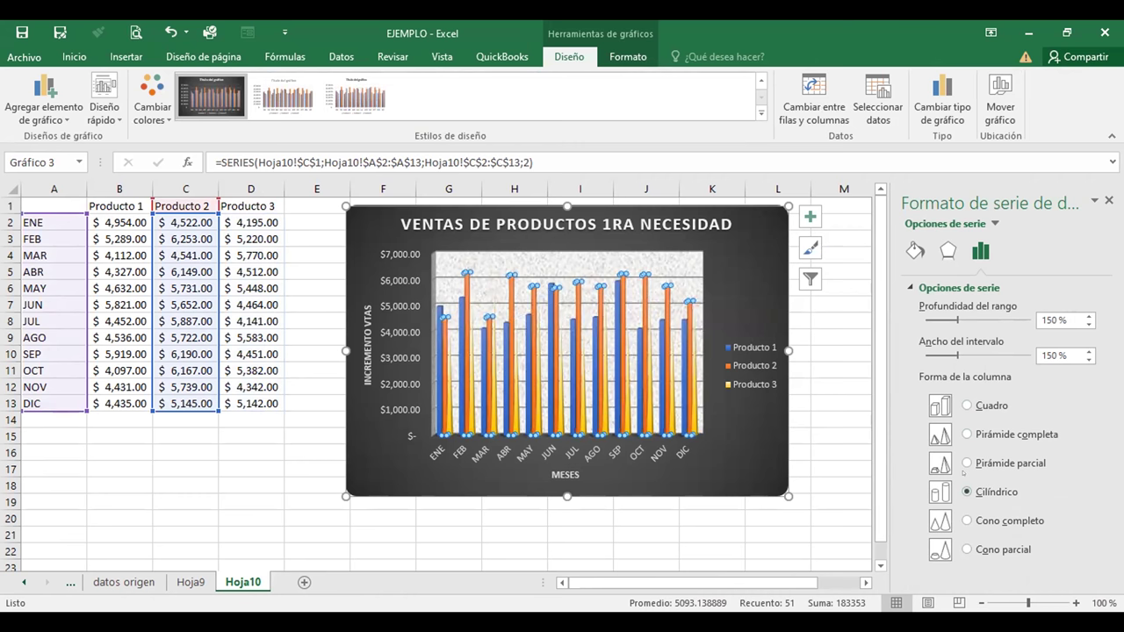
left_click(620, 279)
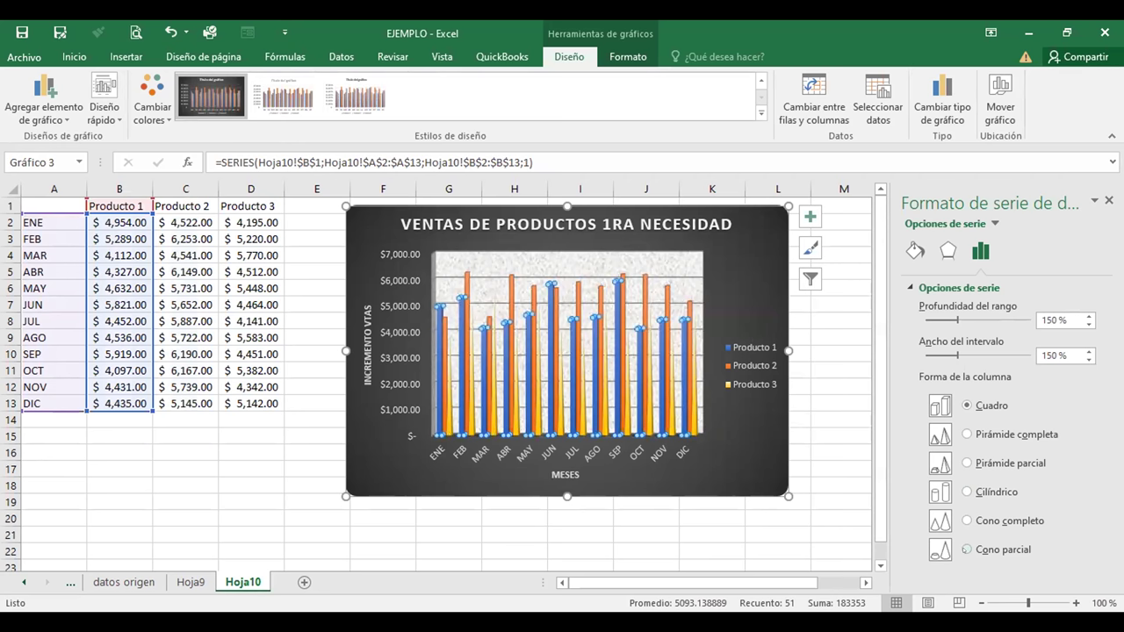
left_click(967, 521)
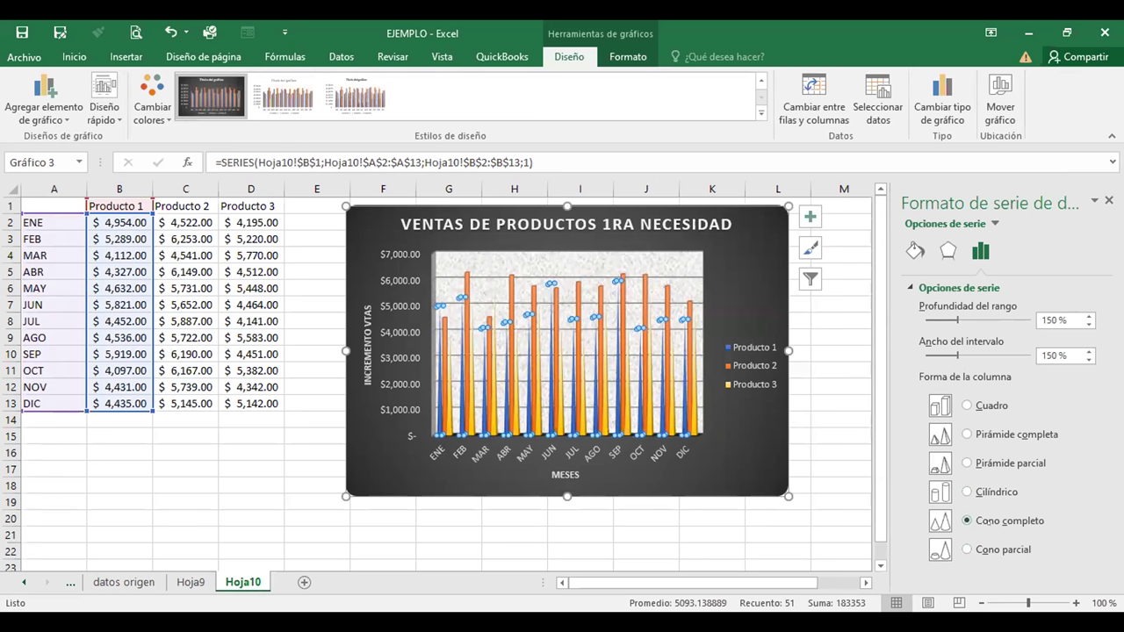
left_click(820, 379)
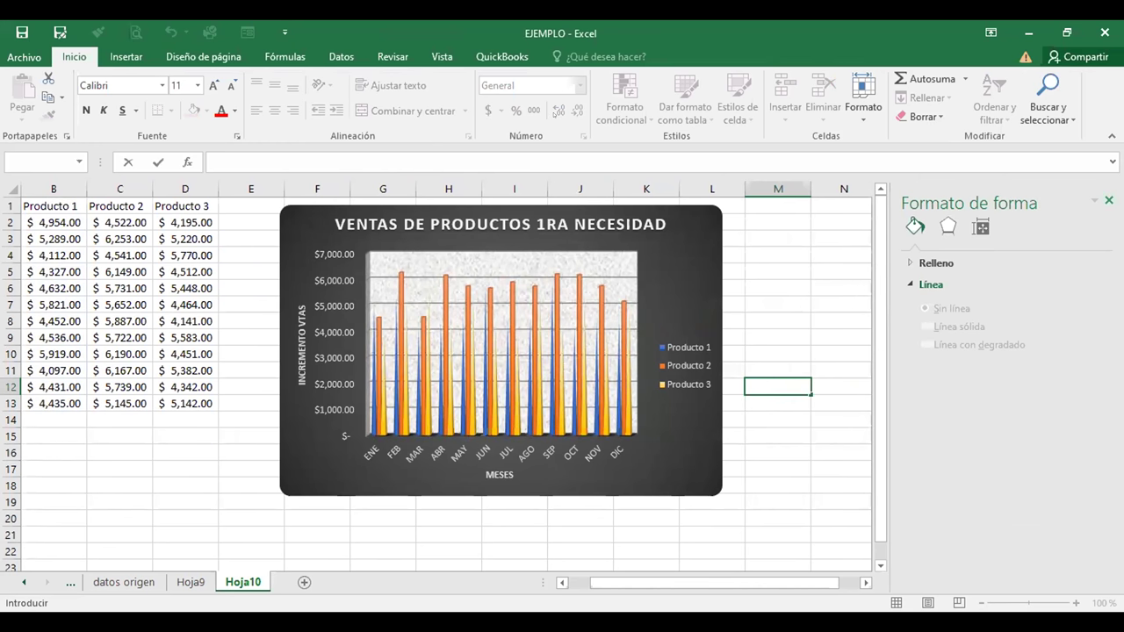
Step: Close the Formato de forma pane and select the Producto 2 series
left_click(1108, 200)
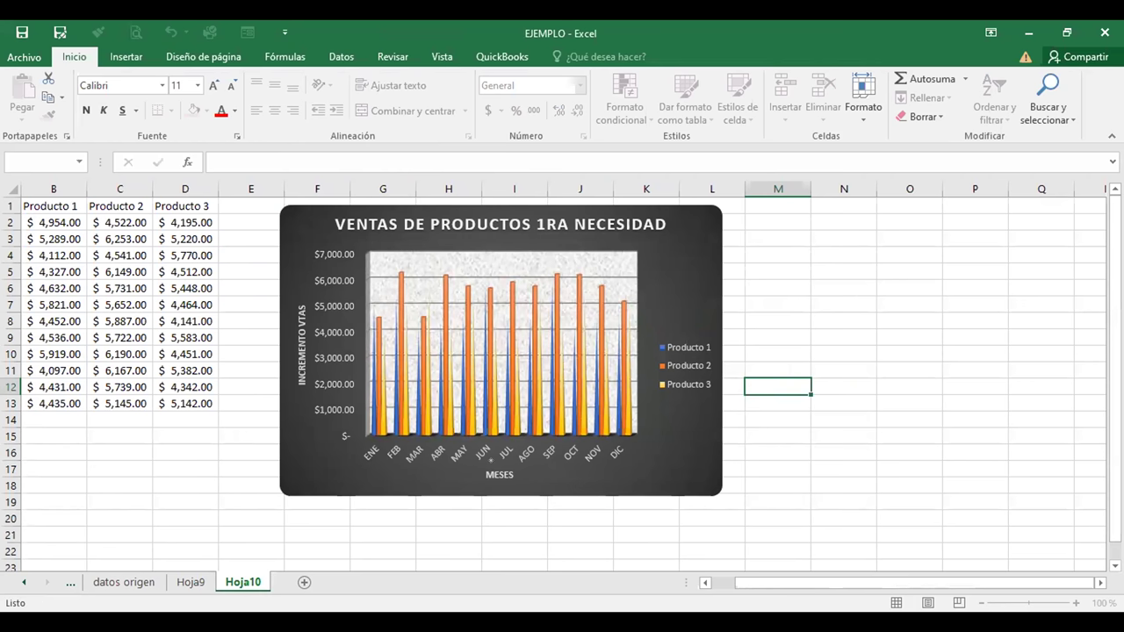
left_click(500, 475)
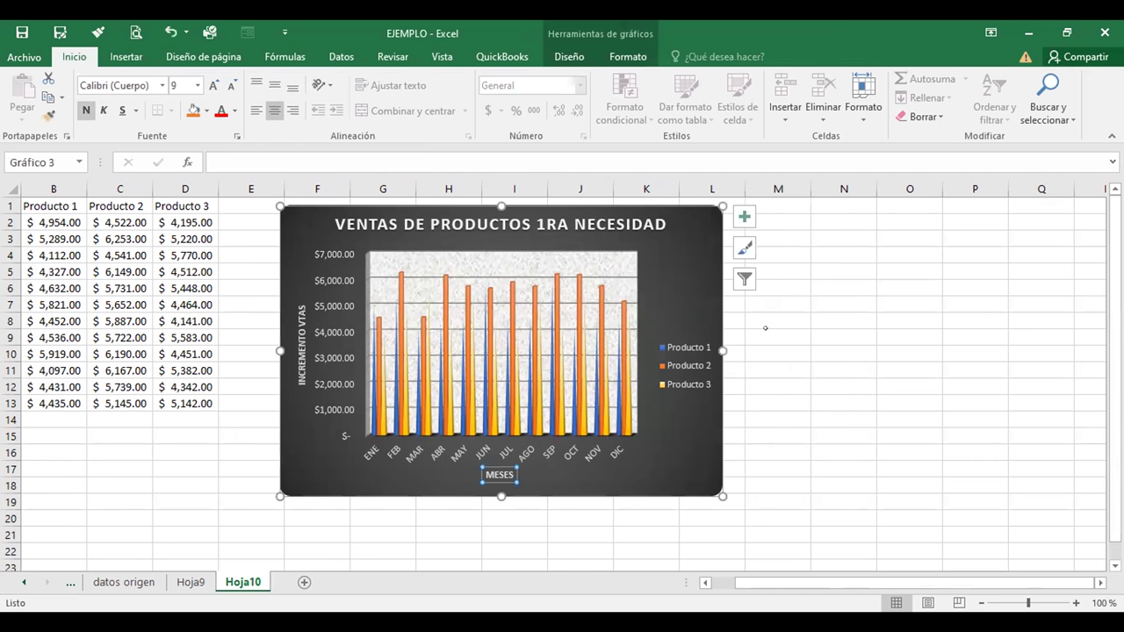
left_click(622, 307)
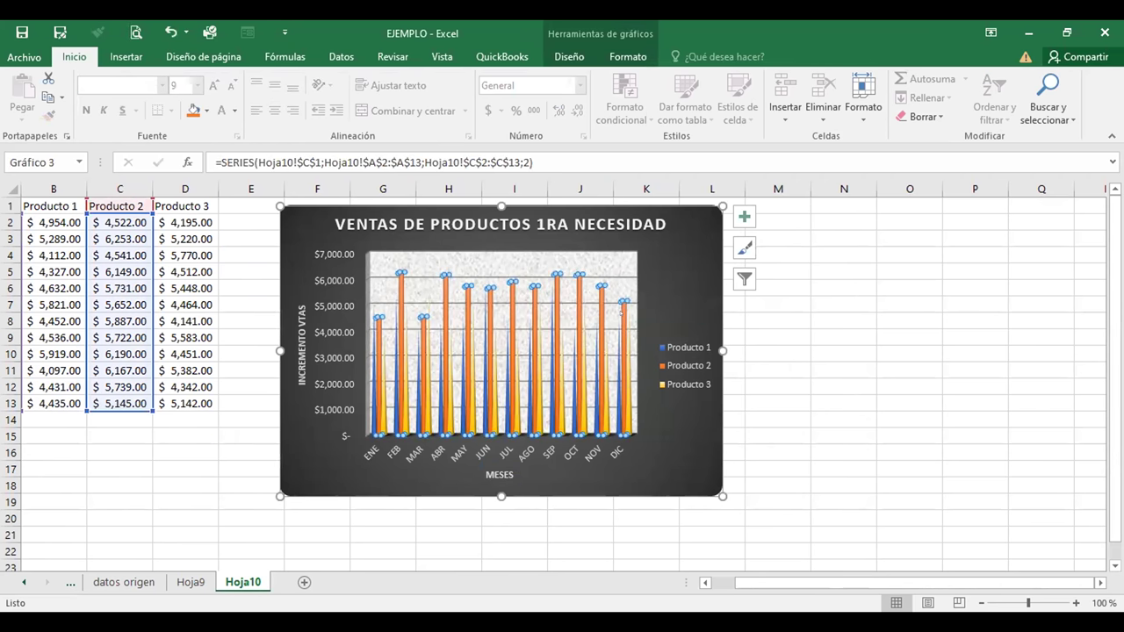
Step: Turn on Etiquetas de datos for the Producto 2 columns and select the labels
left_click(743, 216)
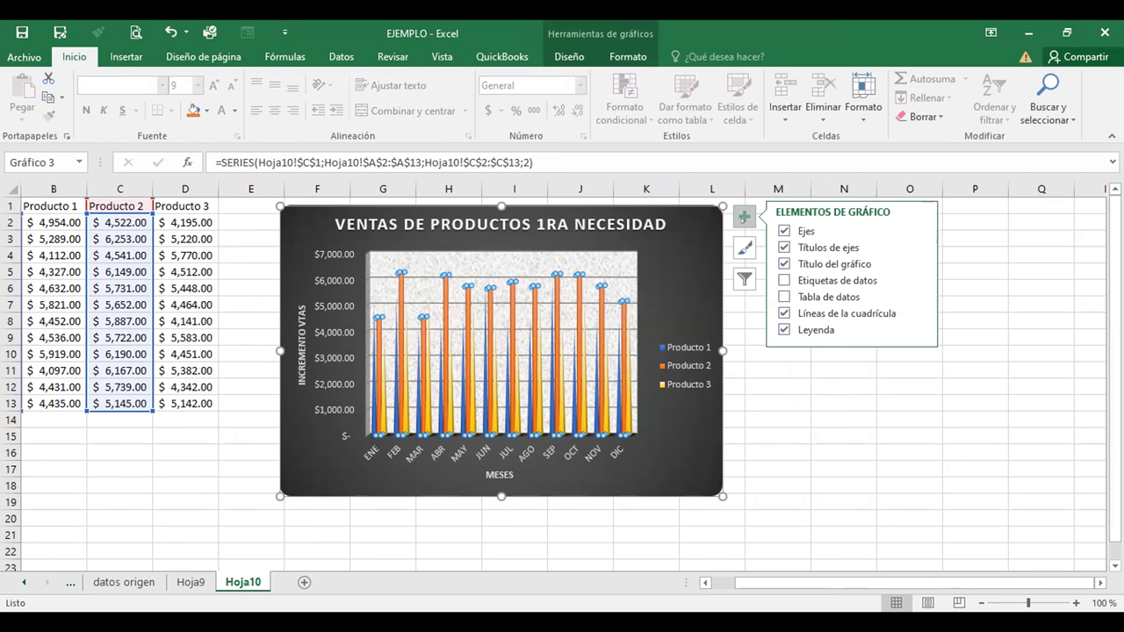
mouse_move(819, 281)
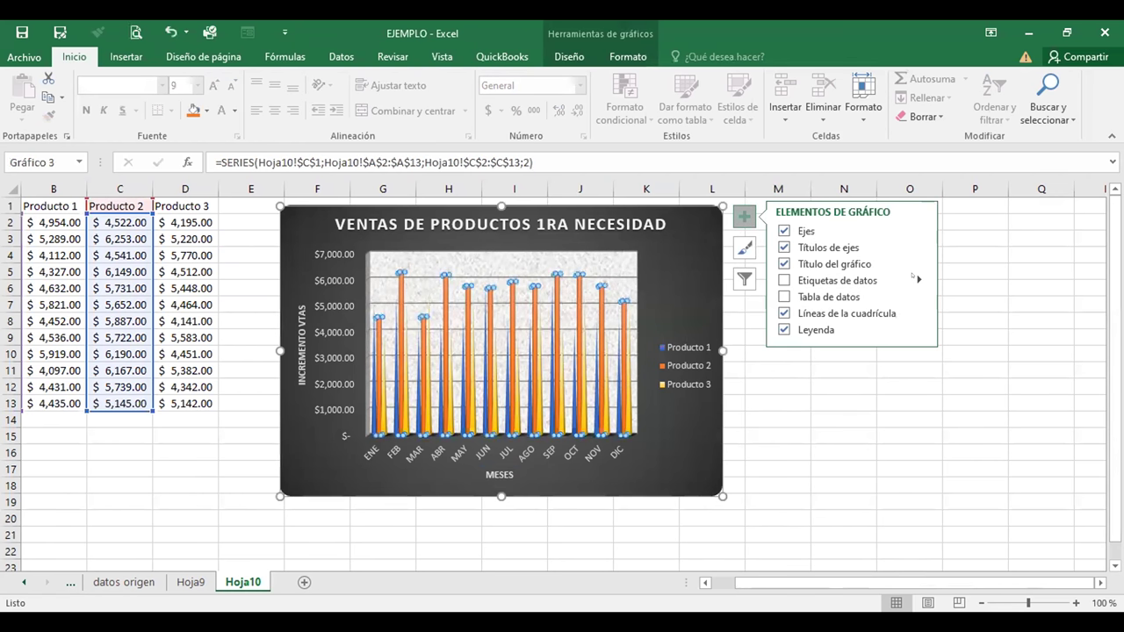
left_click(914, 277)
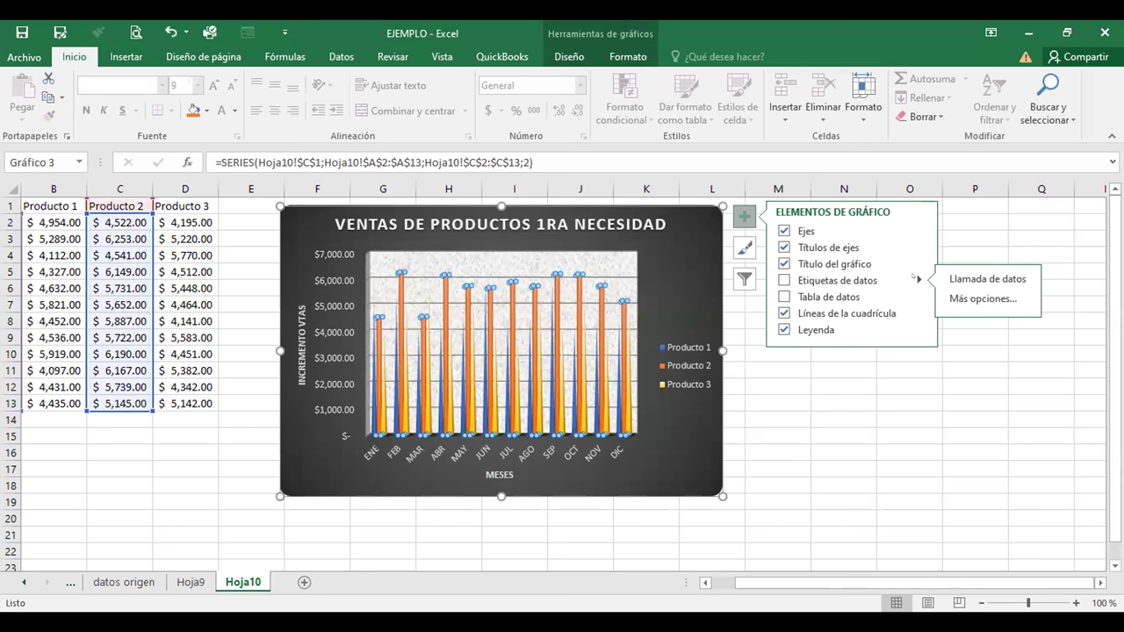
left_click(821, 279)
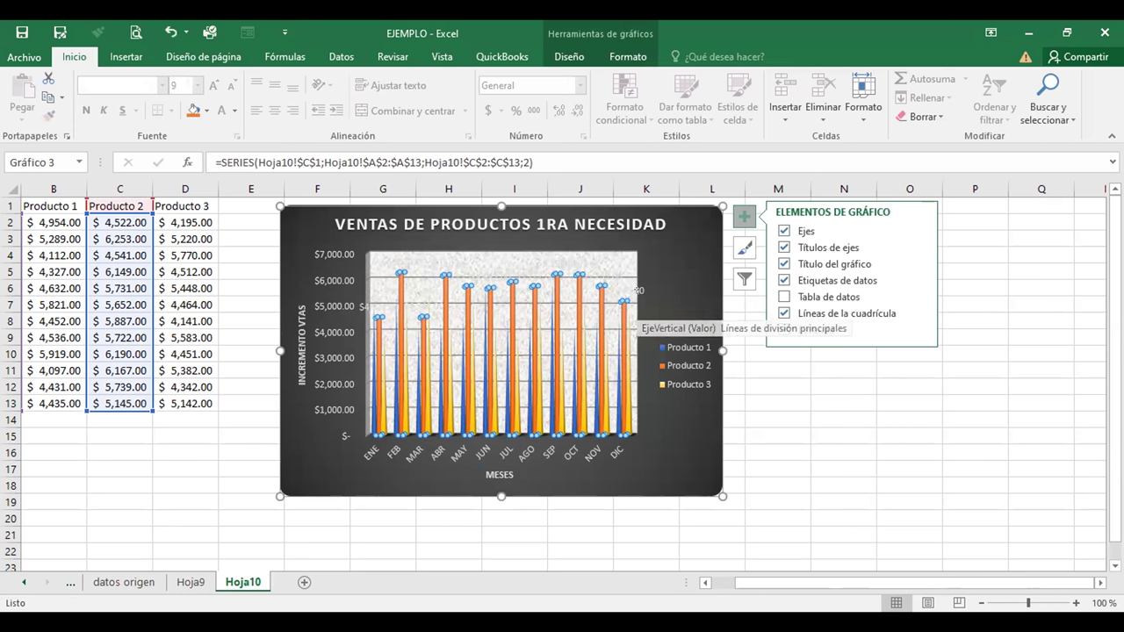
left_click(586, 264)
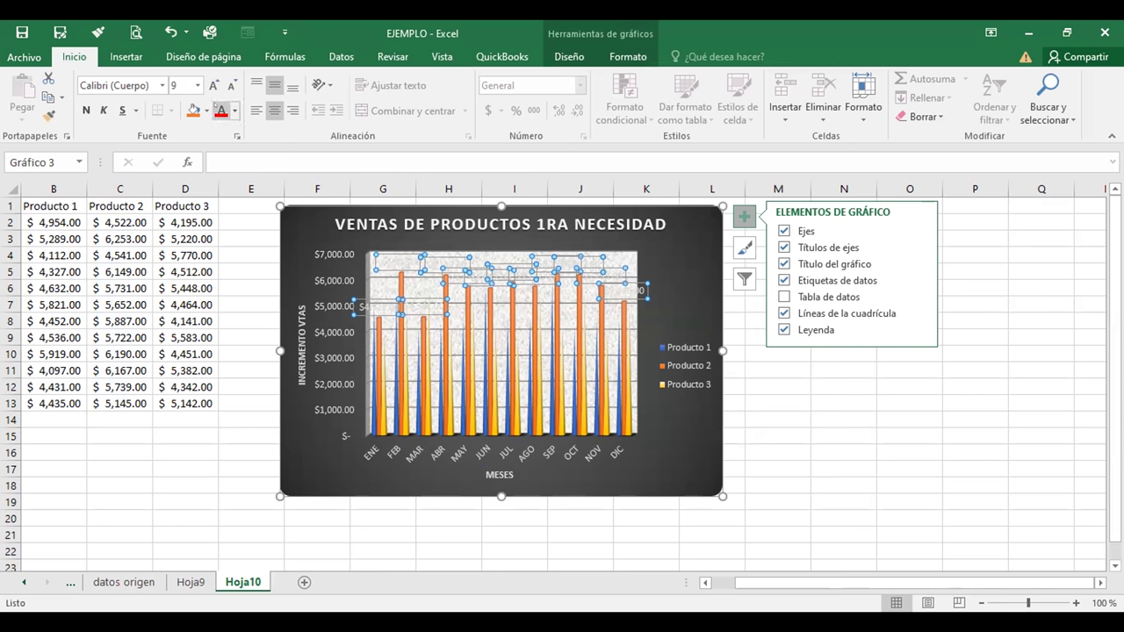
left_click(233, 111)
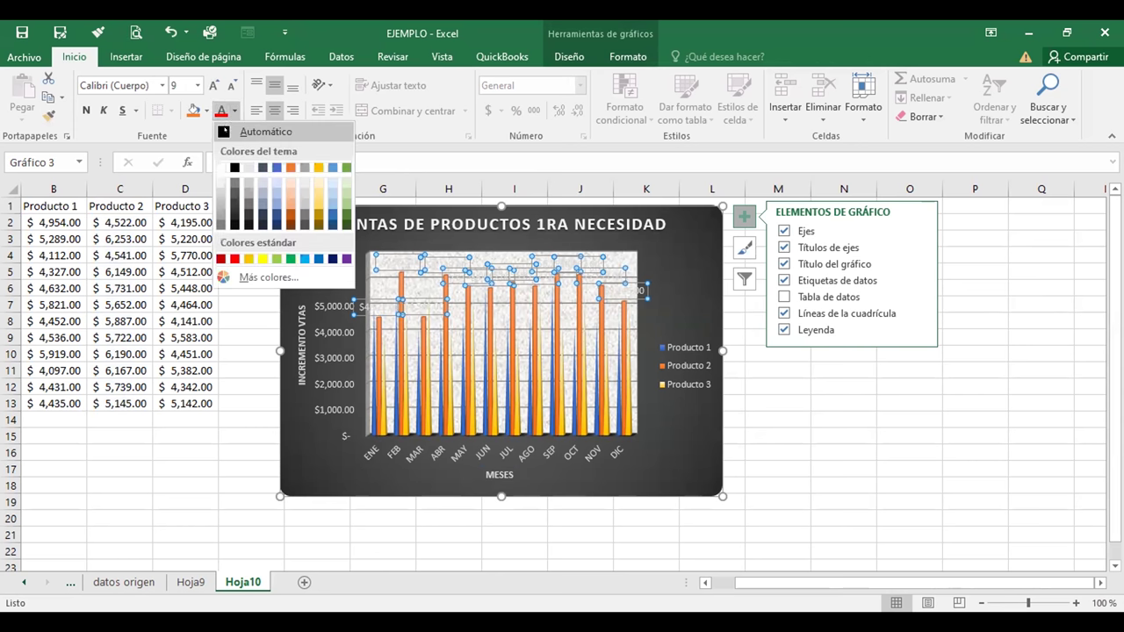
Step: Make the Producto 2 data labels Automático black and rotate them with Girar texto hacia arriba
left_click(264, 132)
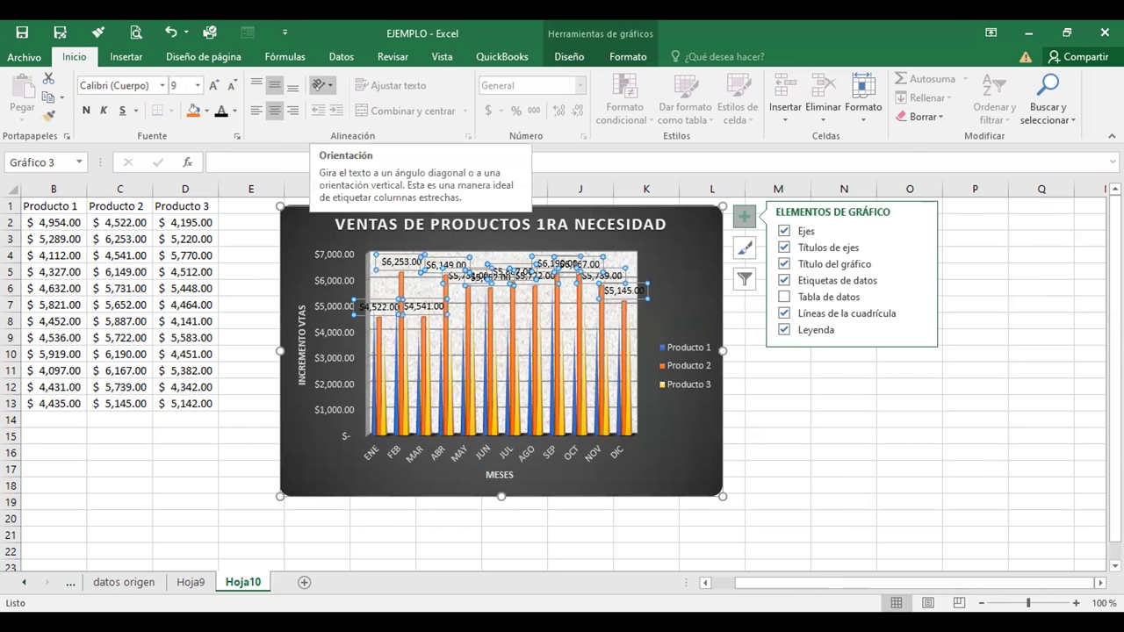
left_click(321, 85)
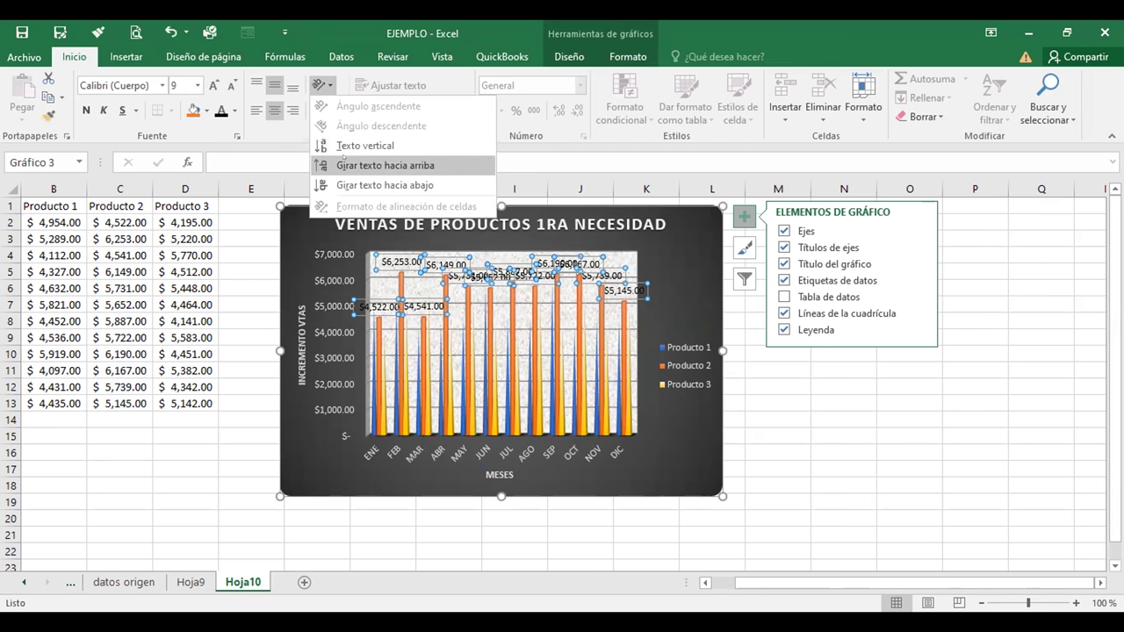
left_click(343, 159)
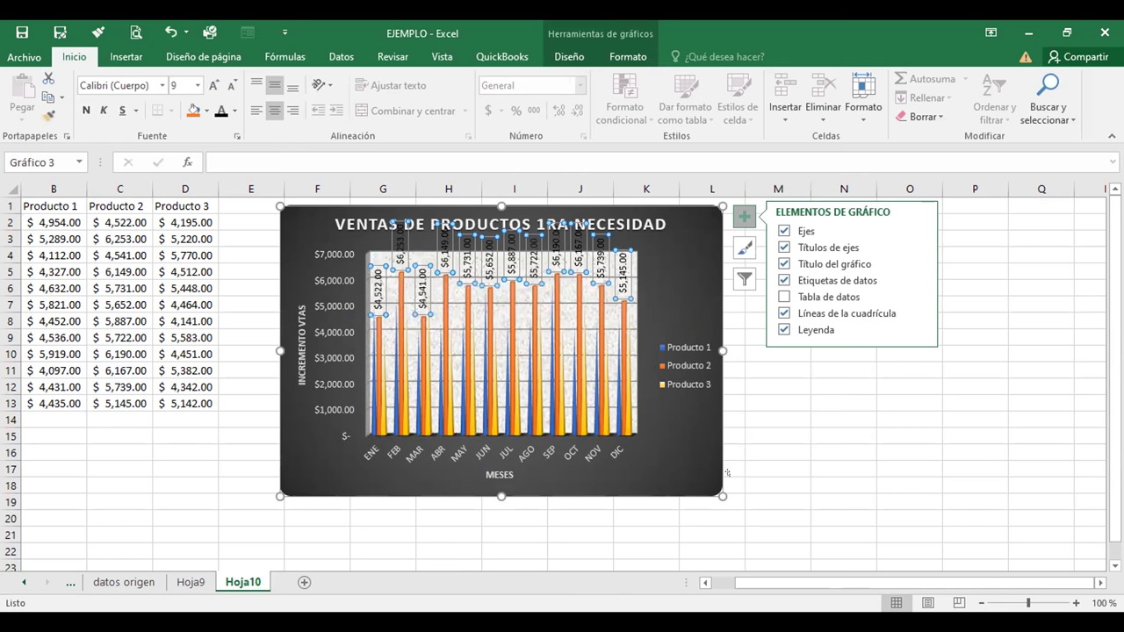
Step: Enlarge the chart slightly toward the lower right
left_click_drag(716, 487, 742, 524)
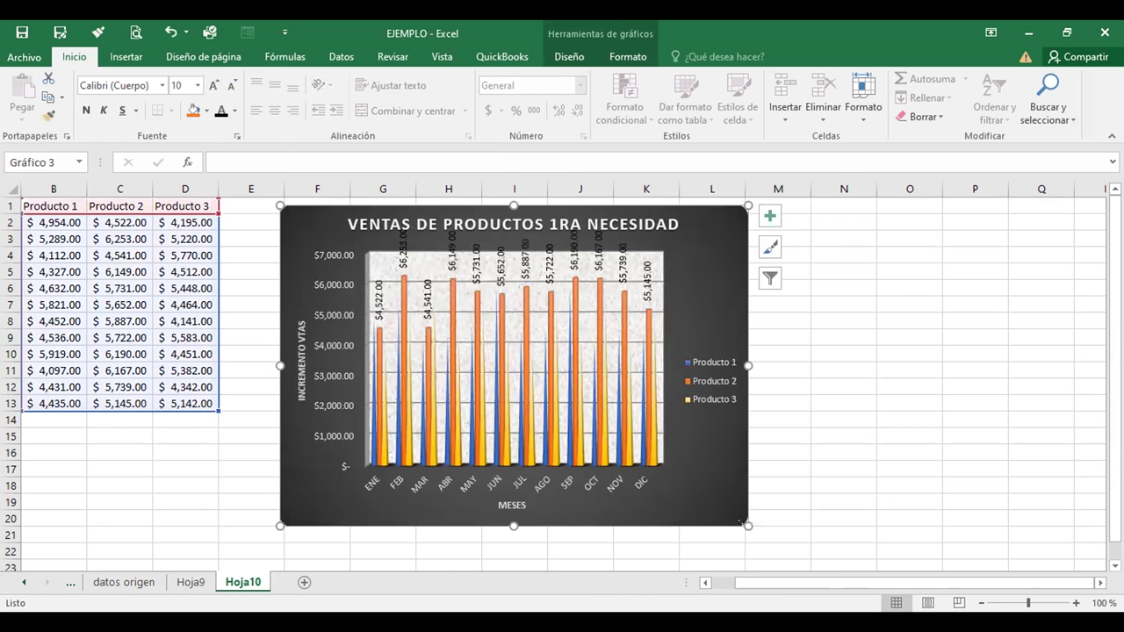
left_click_drag(730, 514, 743, 525)
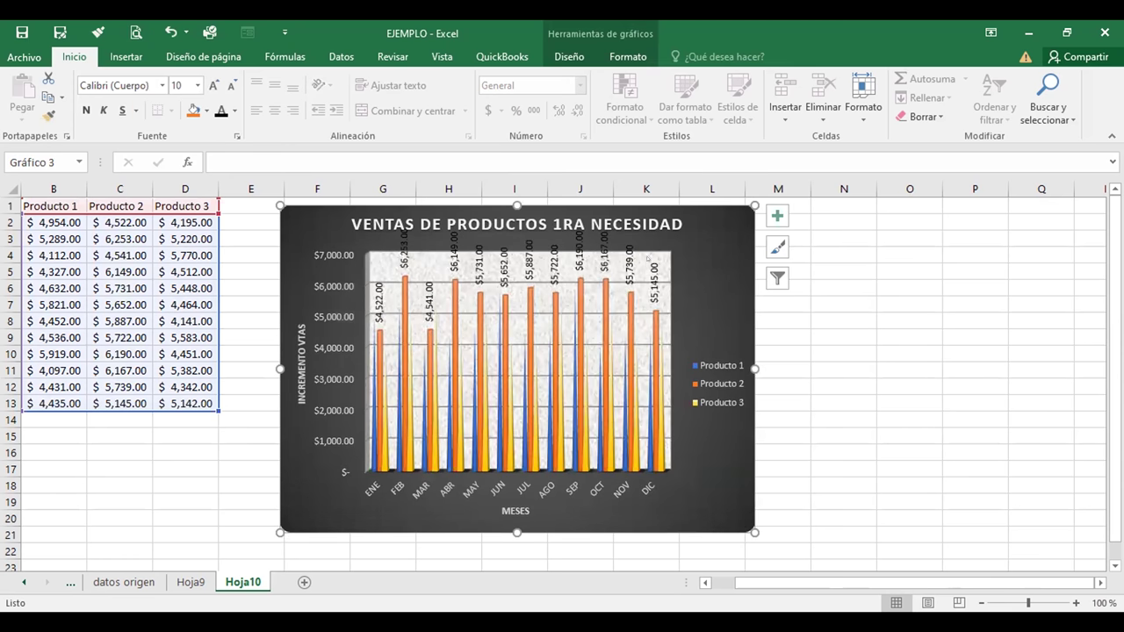
left_click(805, 403)
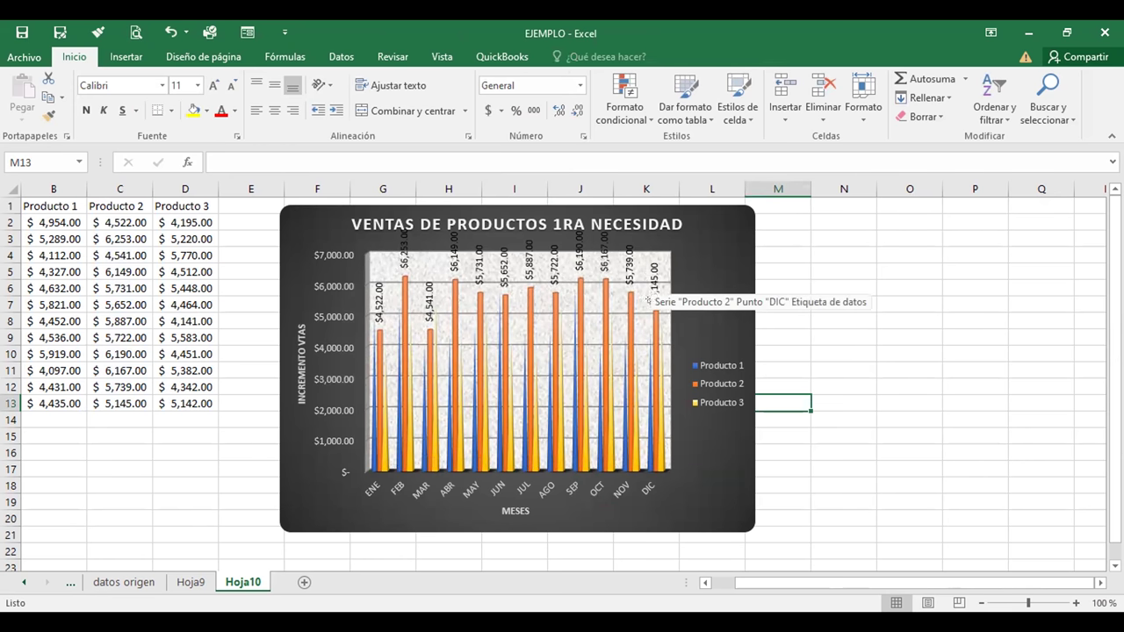
Step: Drag the DIC label and the OCT label ($6,167.00) down below the title
left_click(650, 276)
left_click(650, 277)
left_click_drag(650, 281, 654, 313)
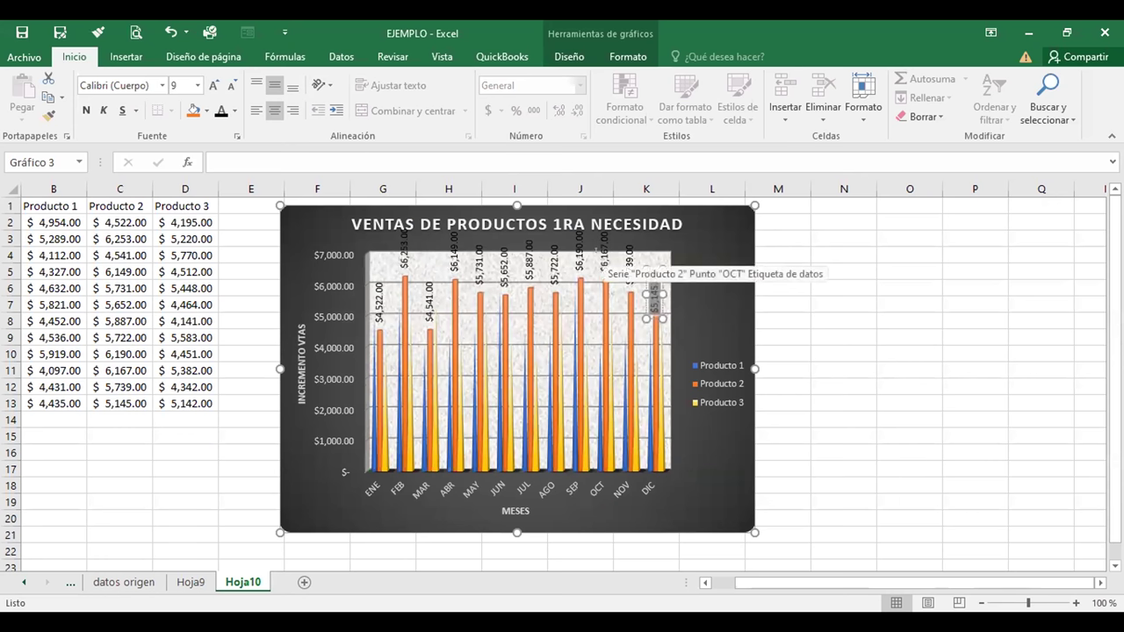
left_click(602, 260)
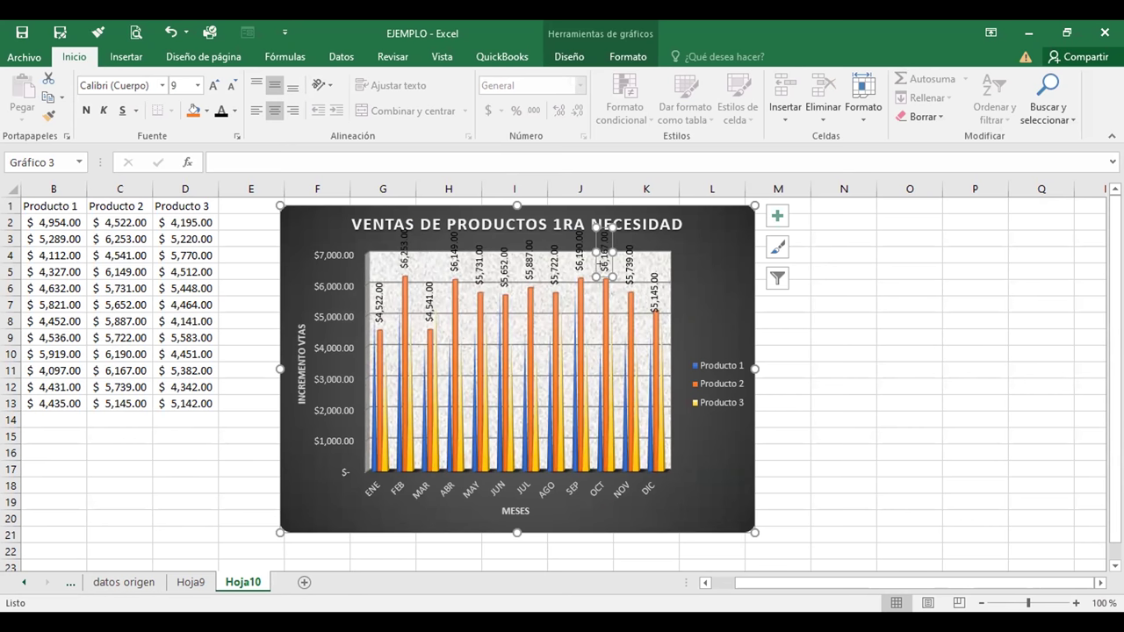
left_click_drag(611, 277, 631, 261)
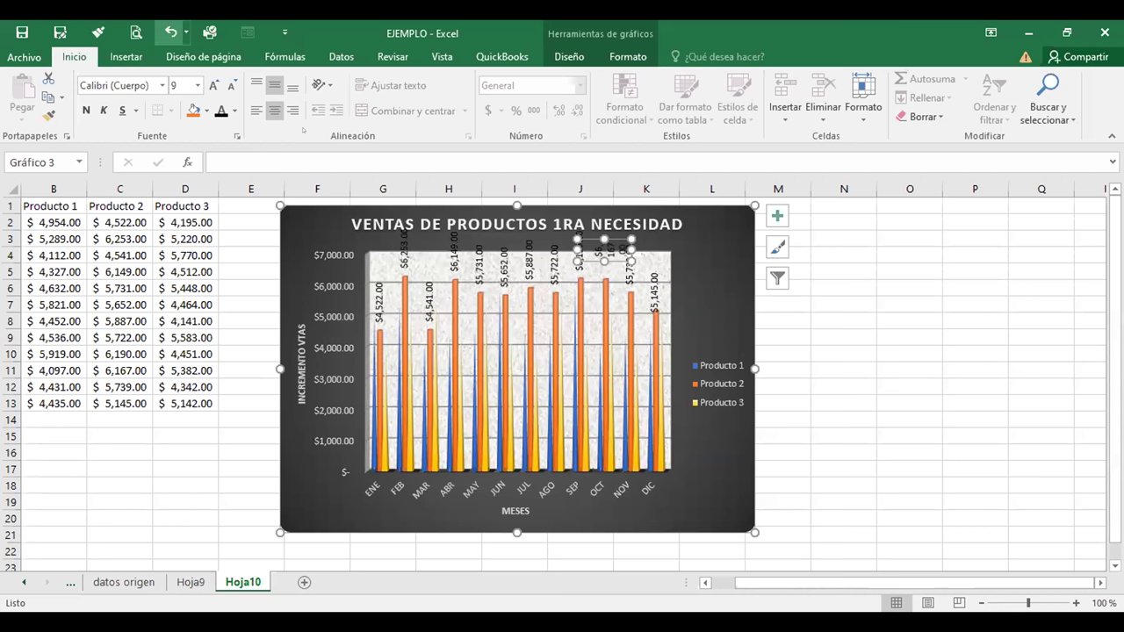
left_click(171, 33)
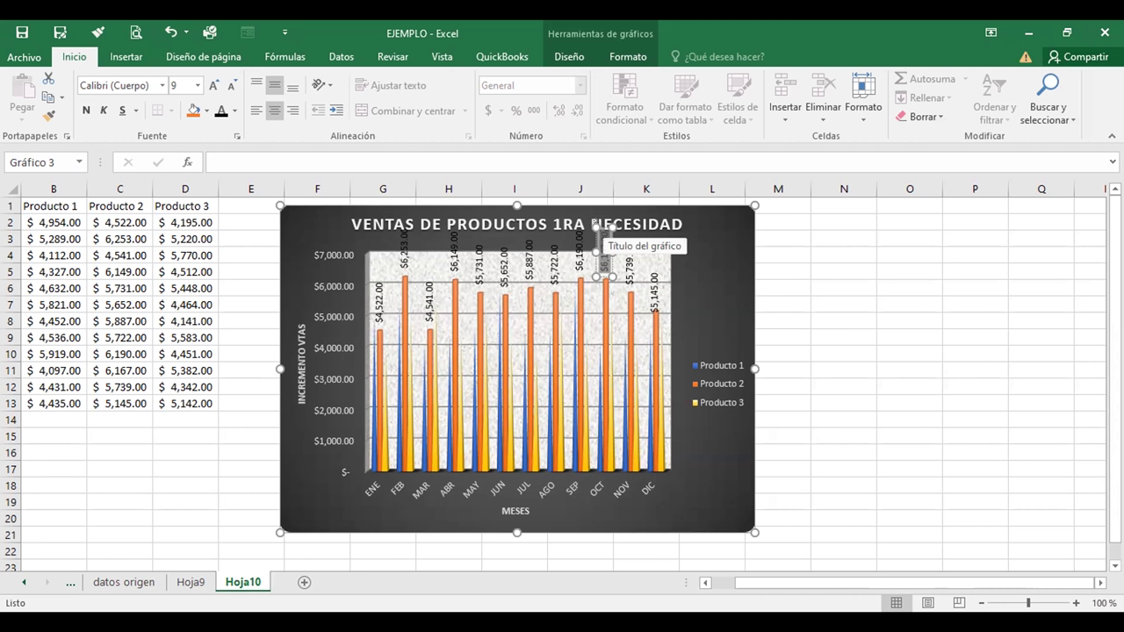
left_click_drag(604, 230, 604, 241)
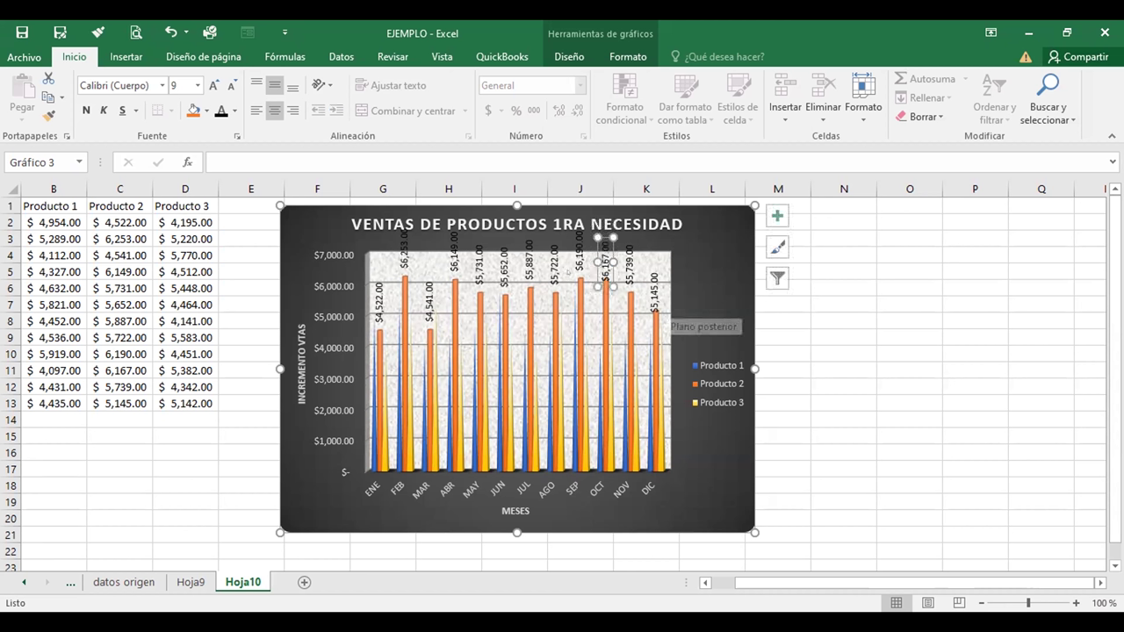
Step: Lower the SEP ($6,190.00) and ABR ($6,149.00) value labels
left_click(579, 255)
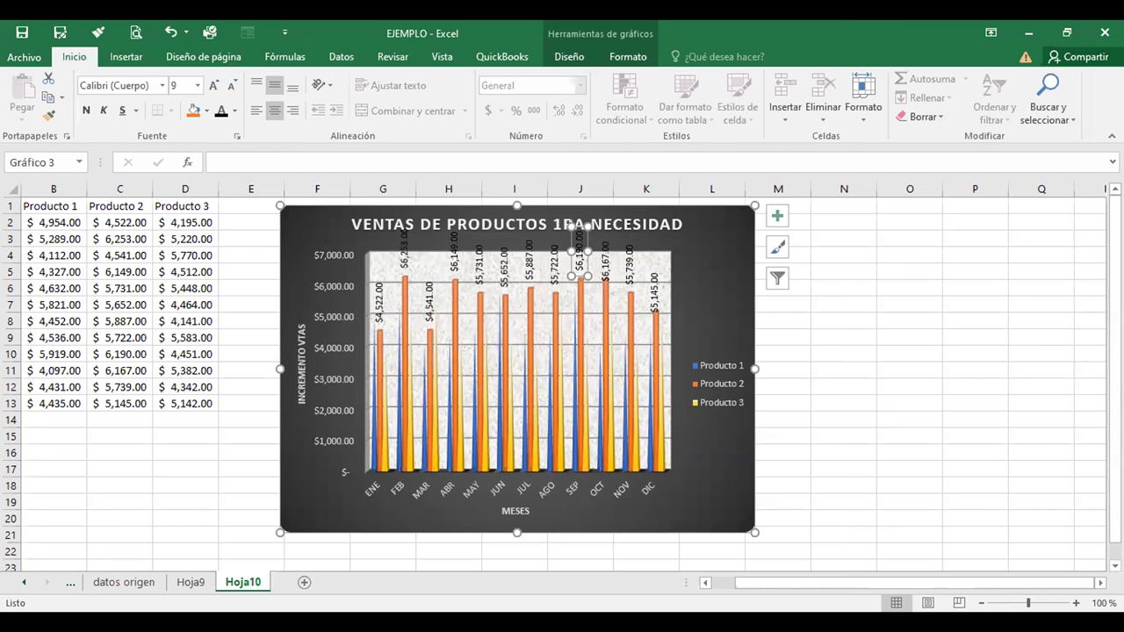
left_click_drag(579, 251, 580, 261)
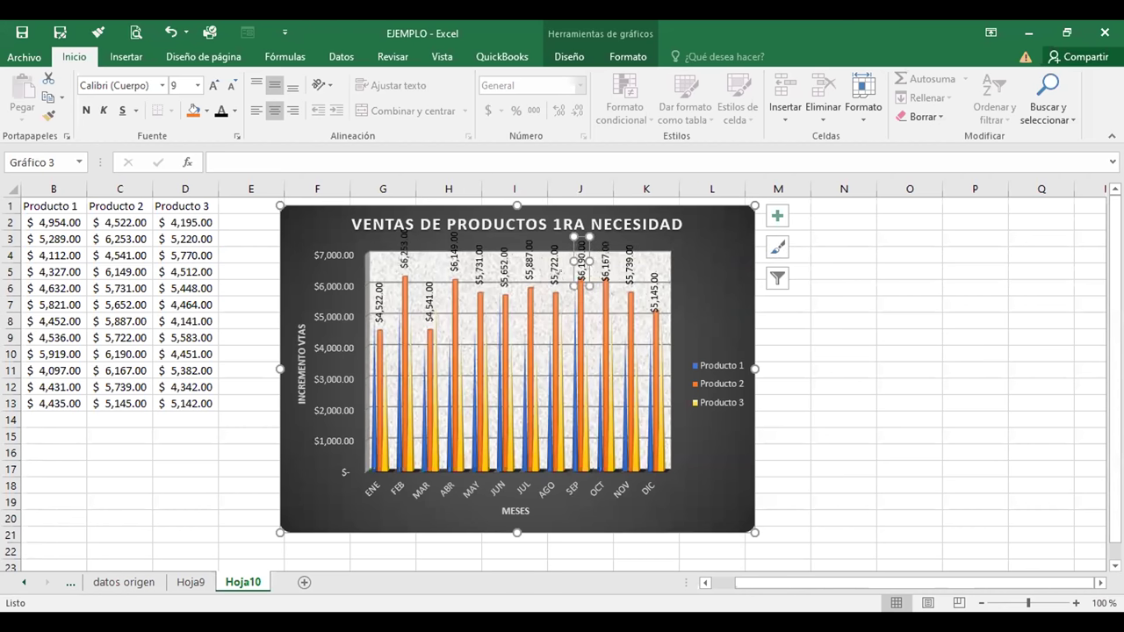
left_click_drag(580, 254, 580, 274)
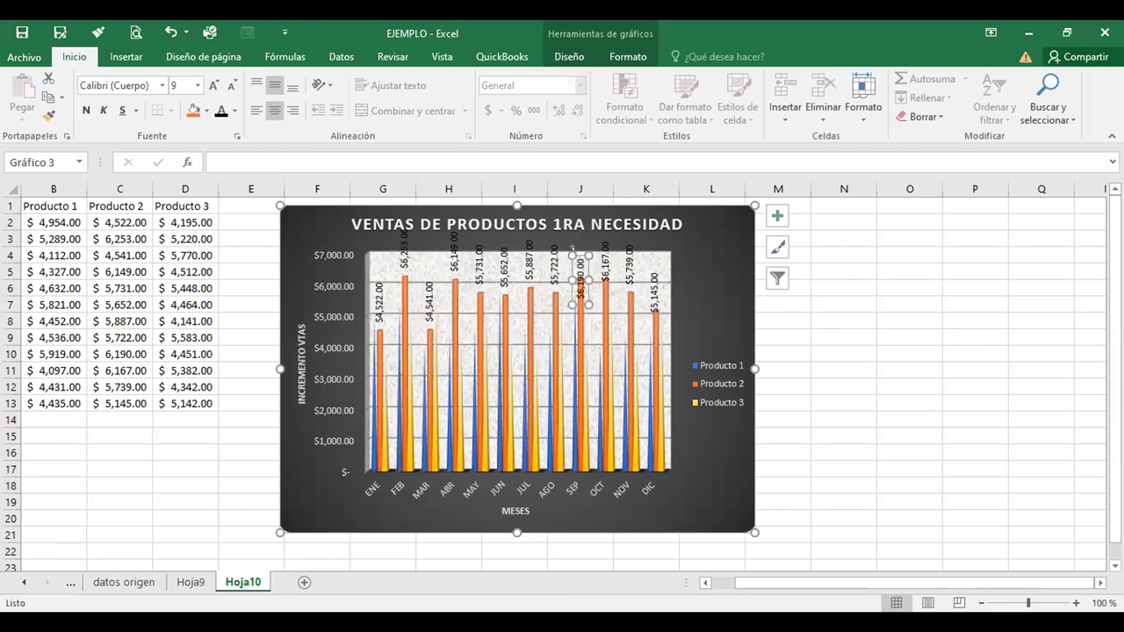
left_click(453, 237)
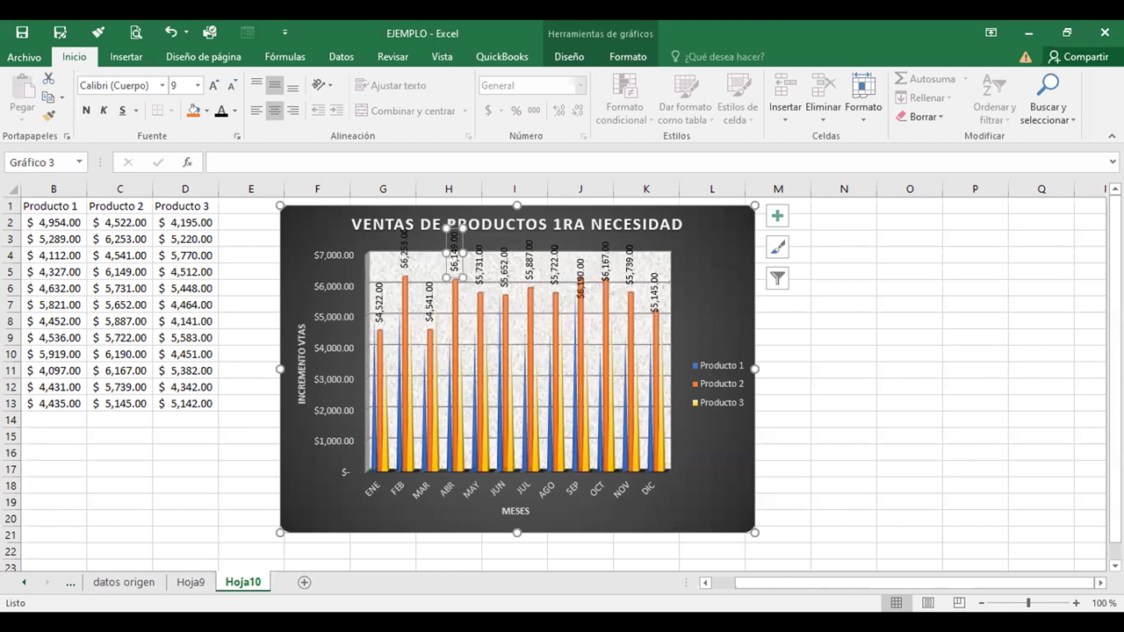
left_click_drag(447, 223, 439, 251)
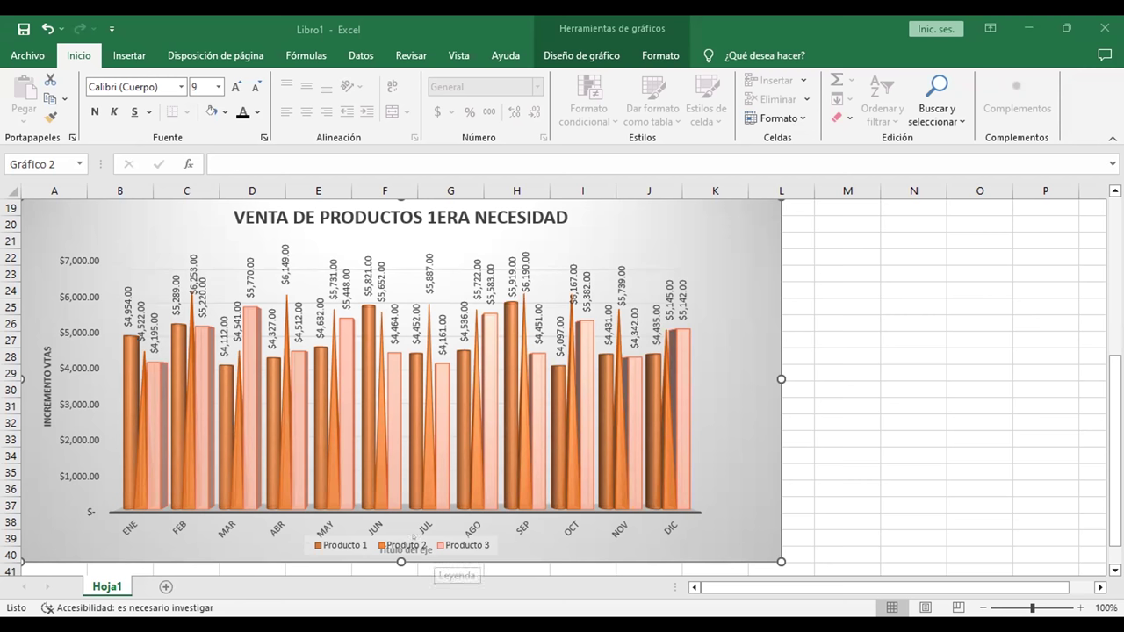
Step: Set the chart legend position to Derecha so Producto 1–3 stack at the right
key("Down")
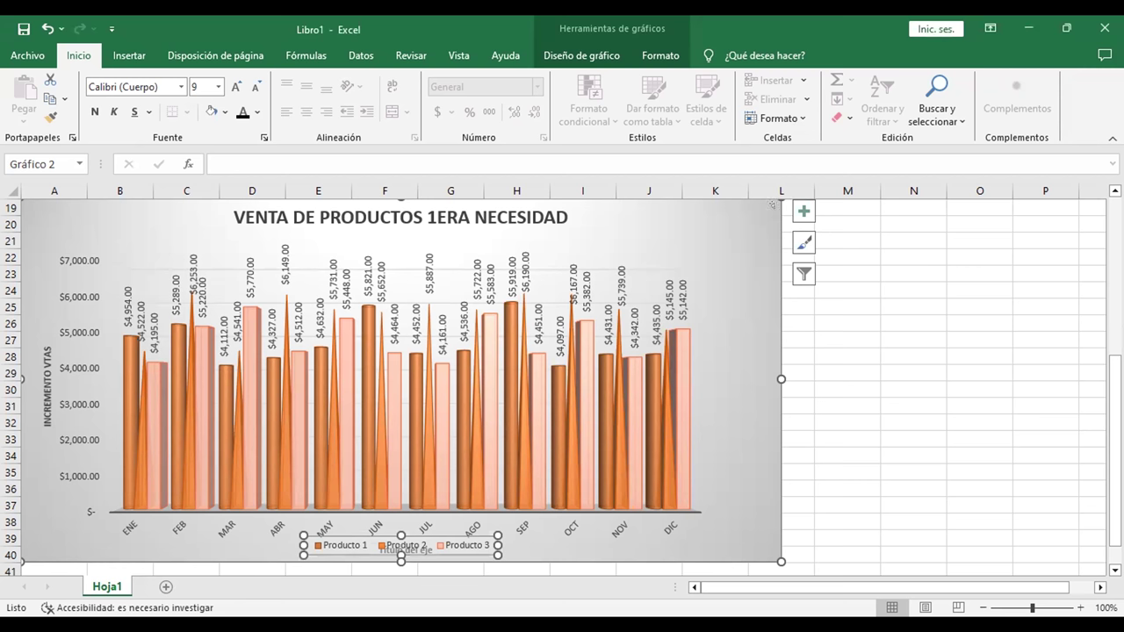
left_click(803, 211)
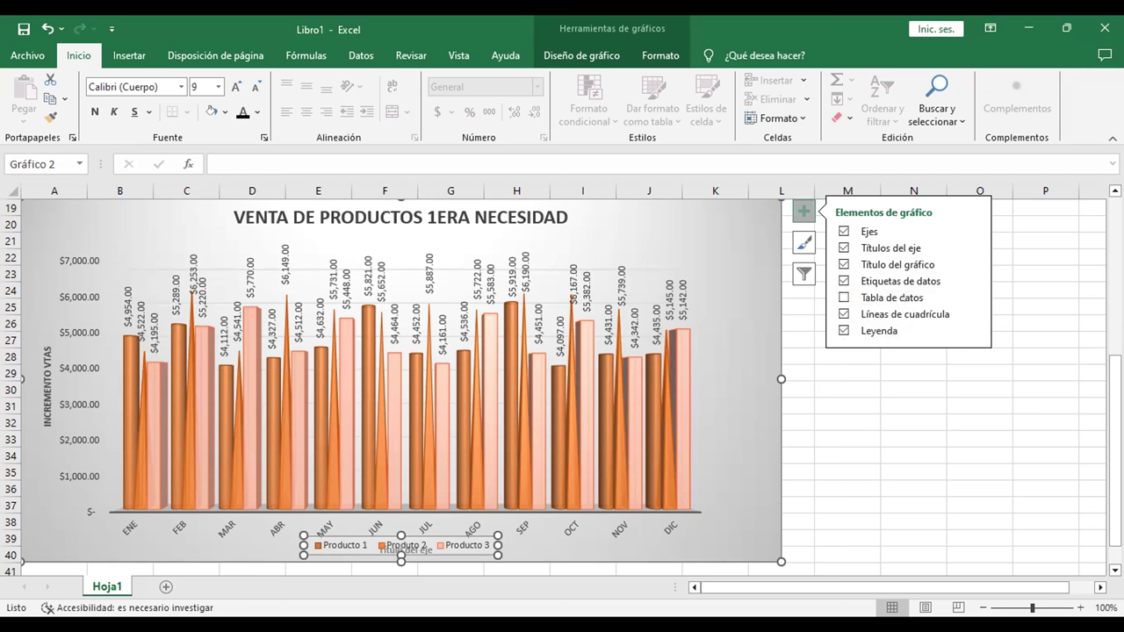
left_click(971, 328)
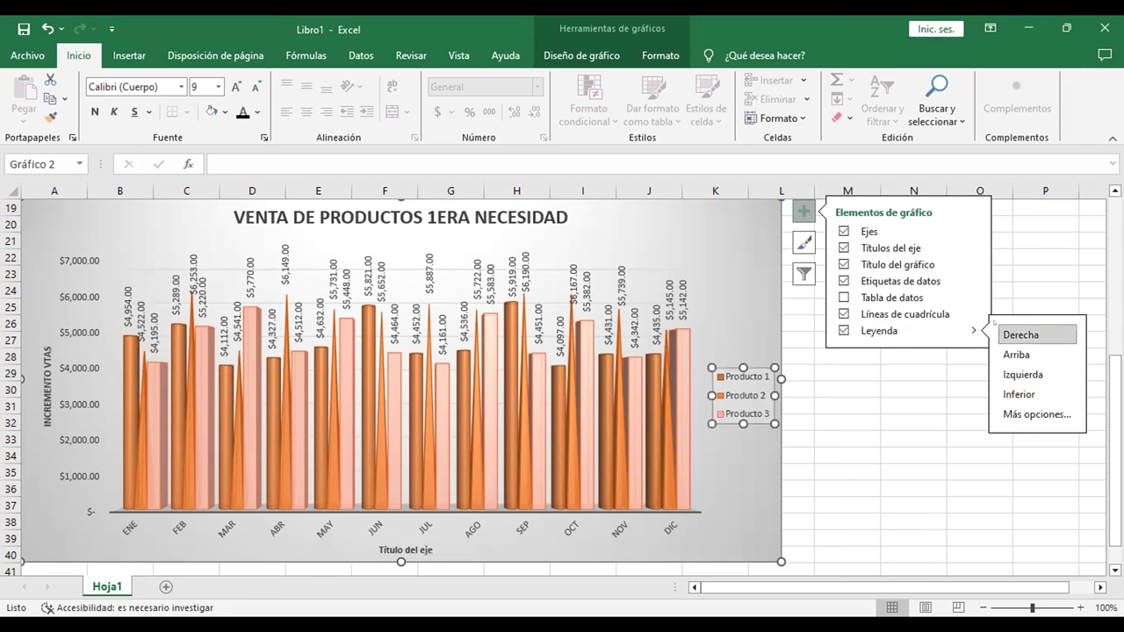
left_click(826, 390)
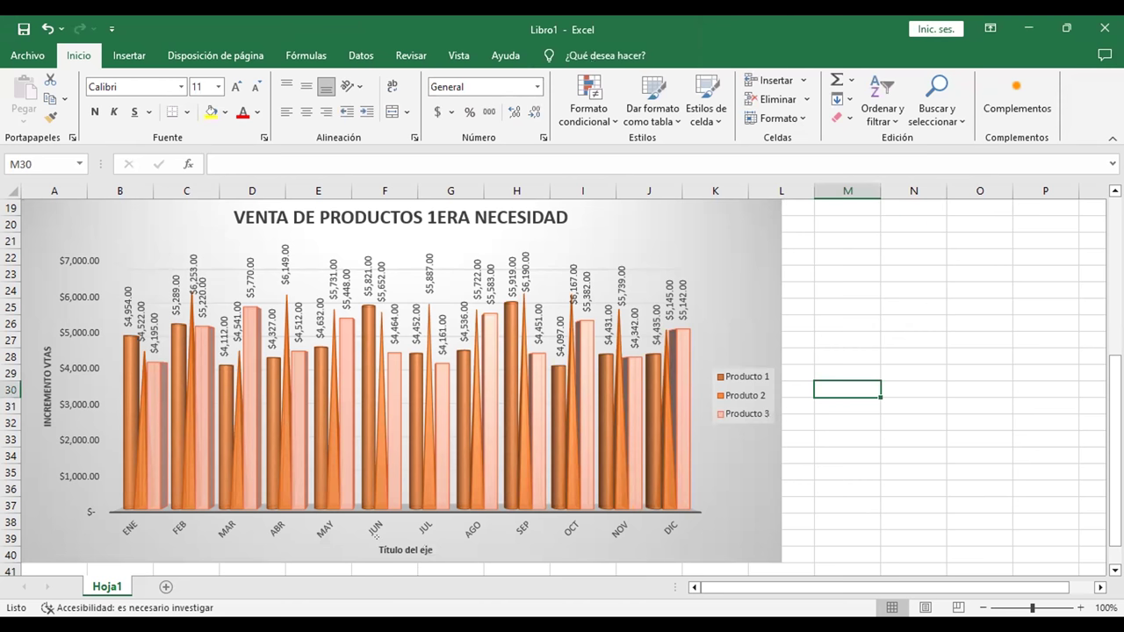
Step: Replace the horizontal axis title text with MESES, restoring it after an accidental delete
right_click(391, 550)
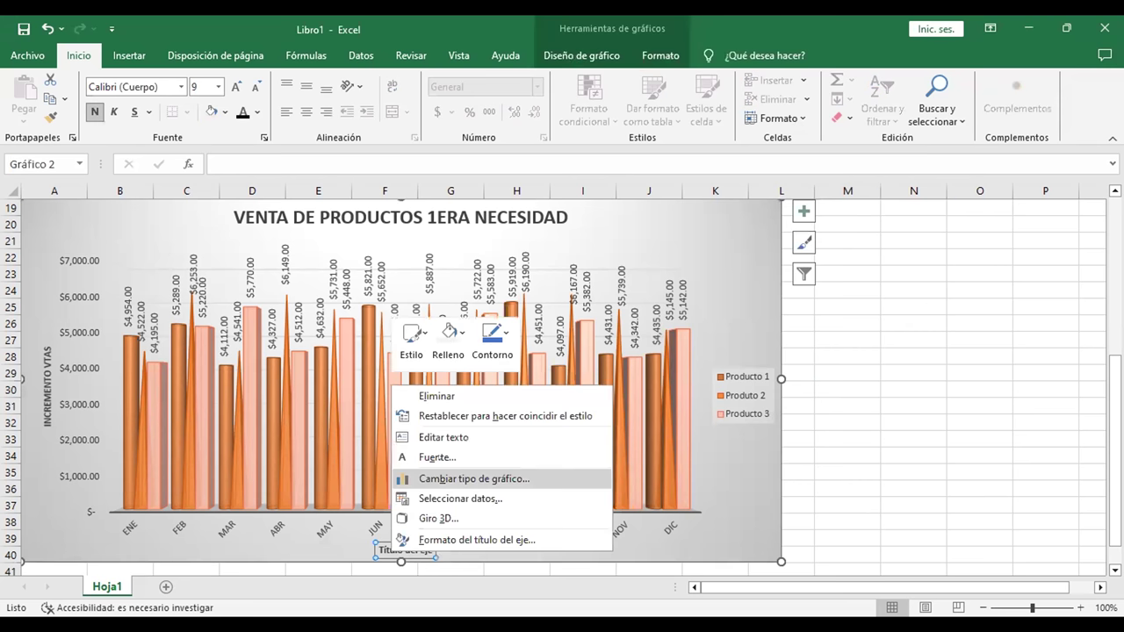
left_click(451, 394)
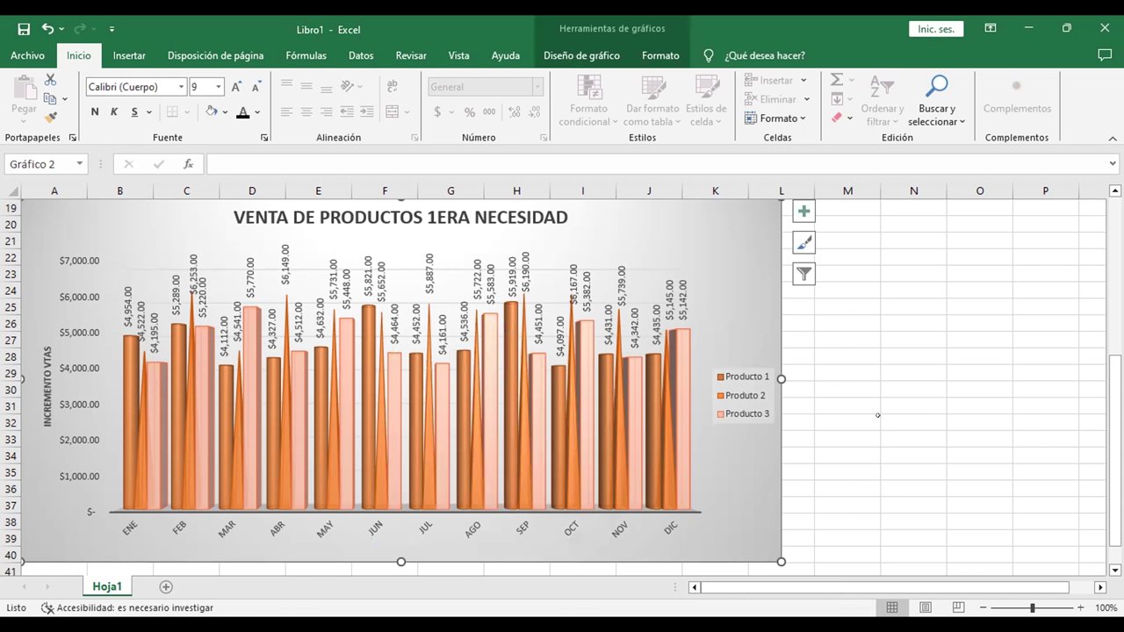
key("ctrl+z")
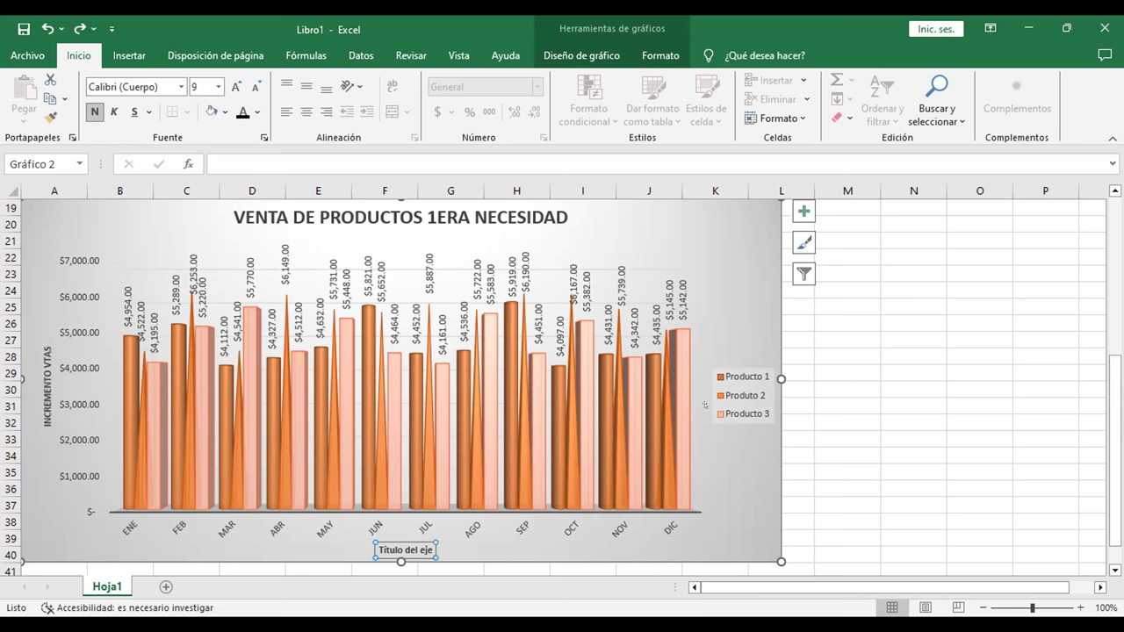
double_click(408, 550)
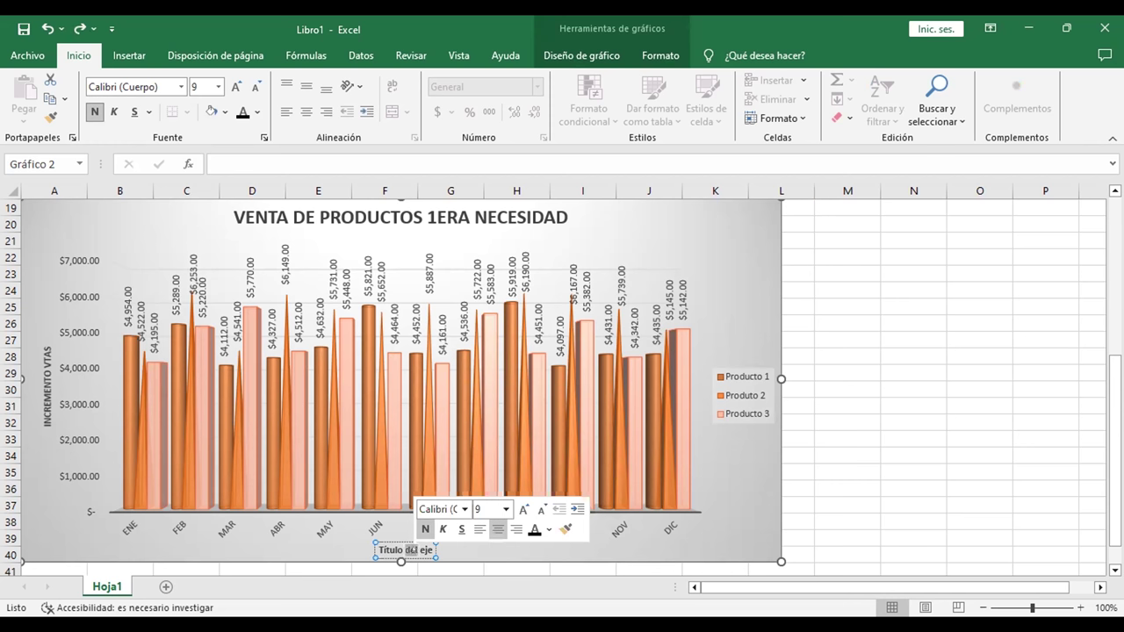
triple_click(380, 550)
type("MESES")
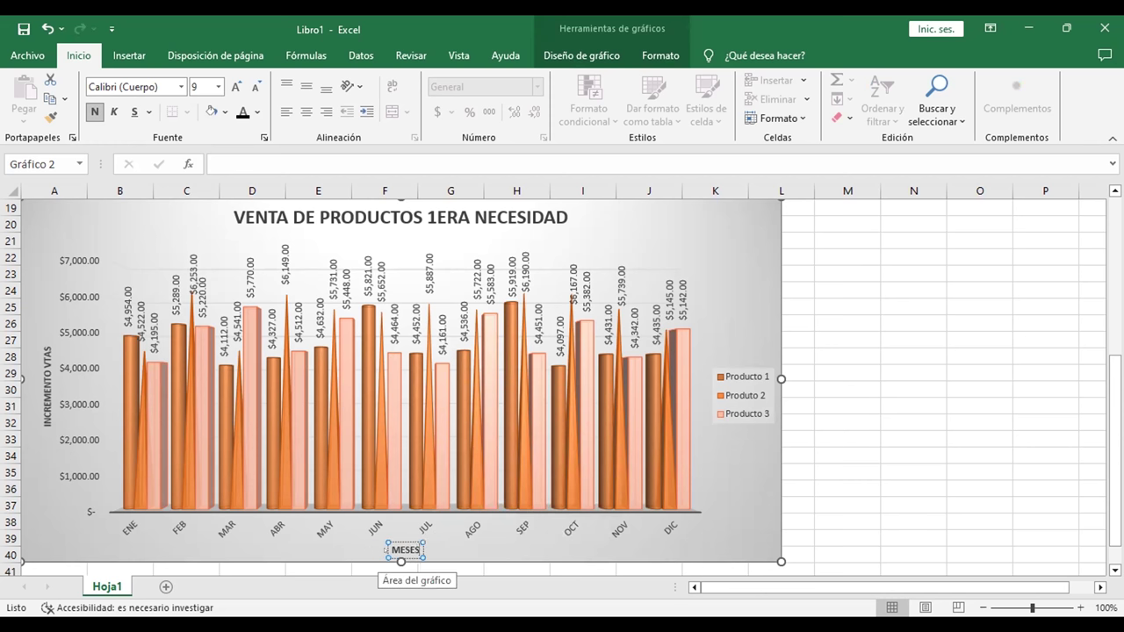
left_click(468, 535)
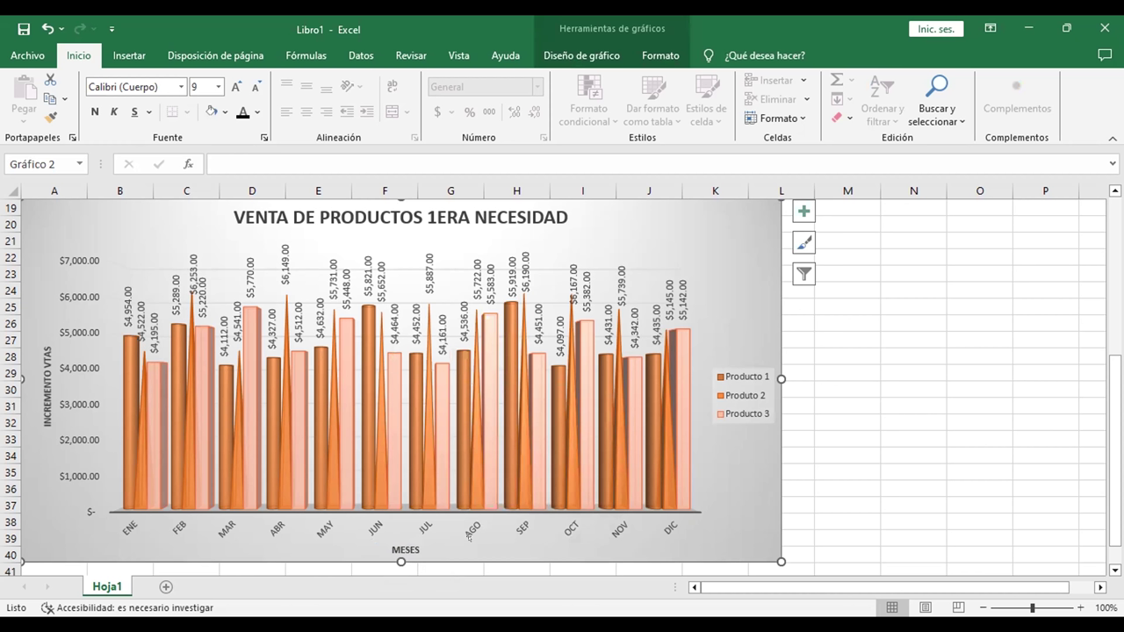